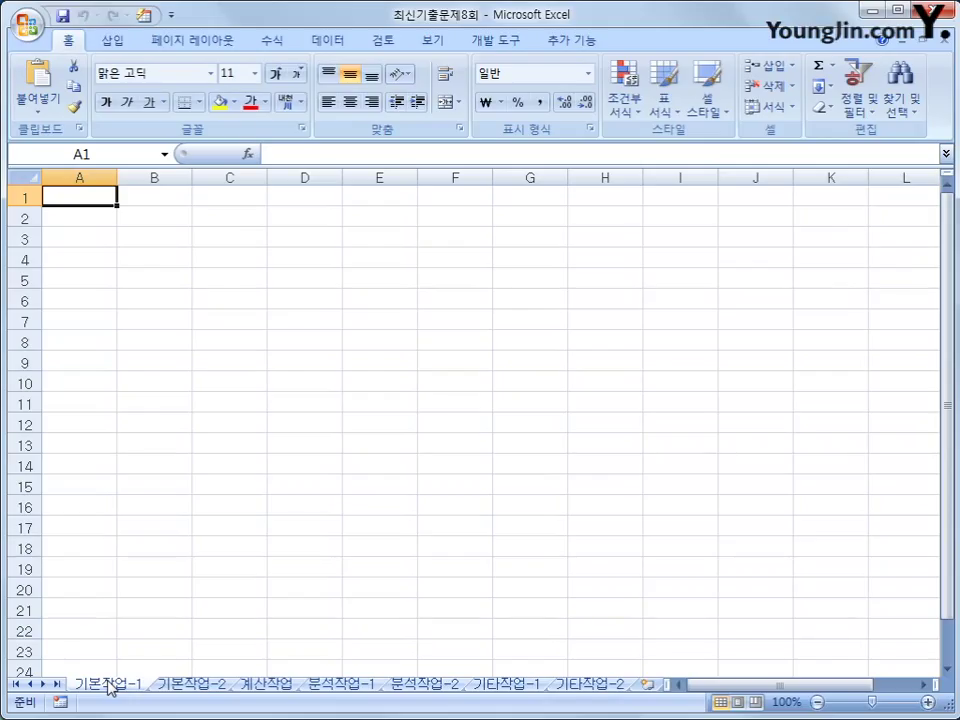
Start a Microsoft Query import at cell B3 with MS Access Database as the data source.
click(152, 238)
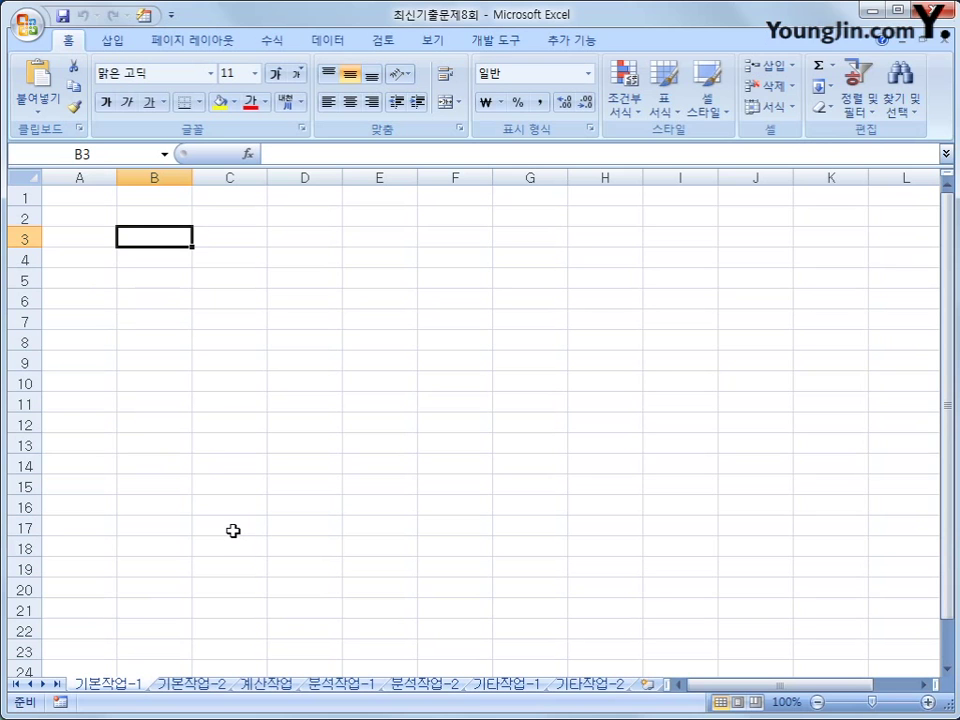
click(330, 42)
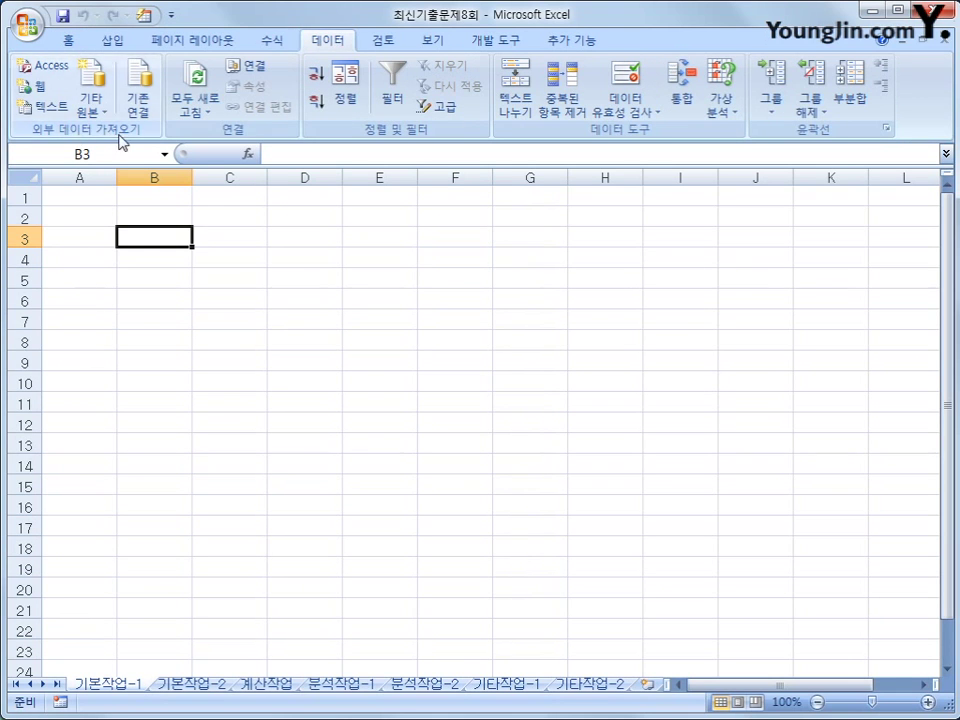
click(91, 104)
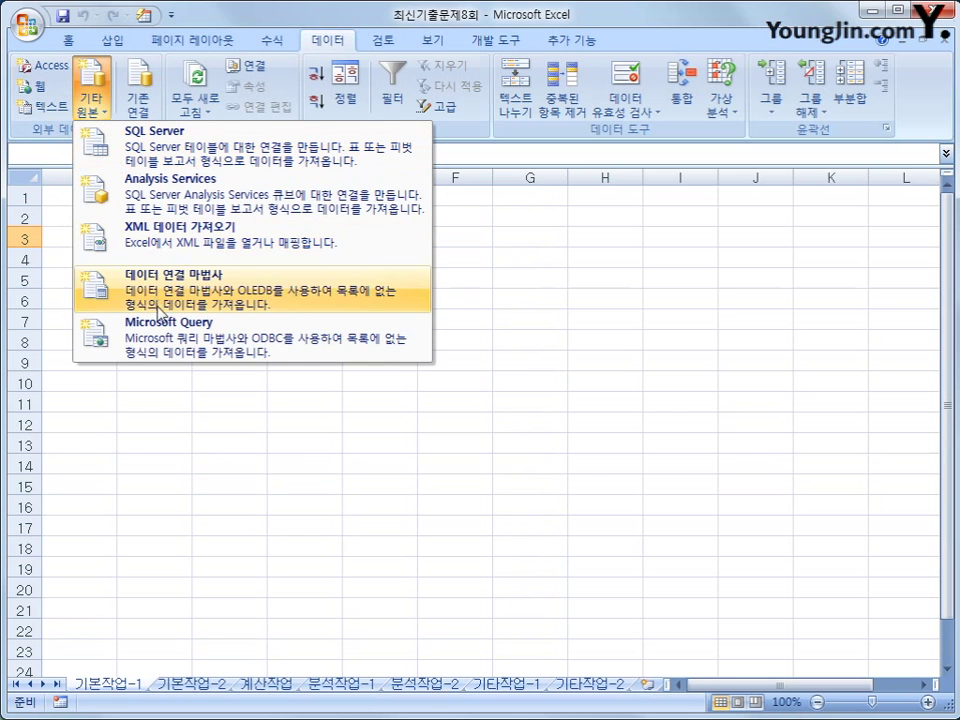
click(167, 333)
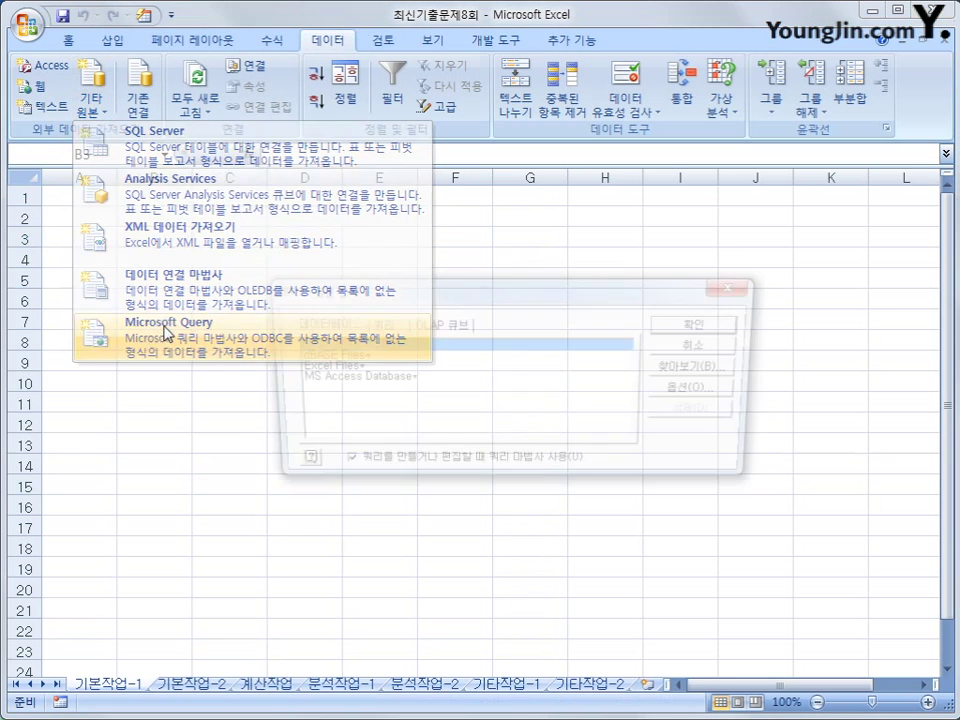
click(358, 382)
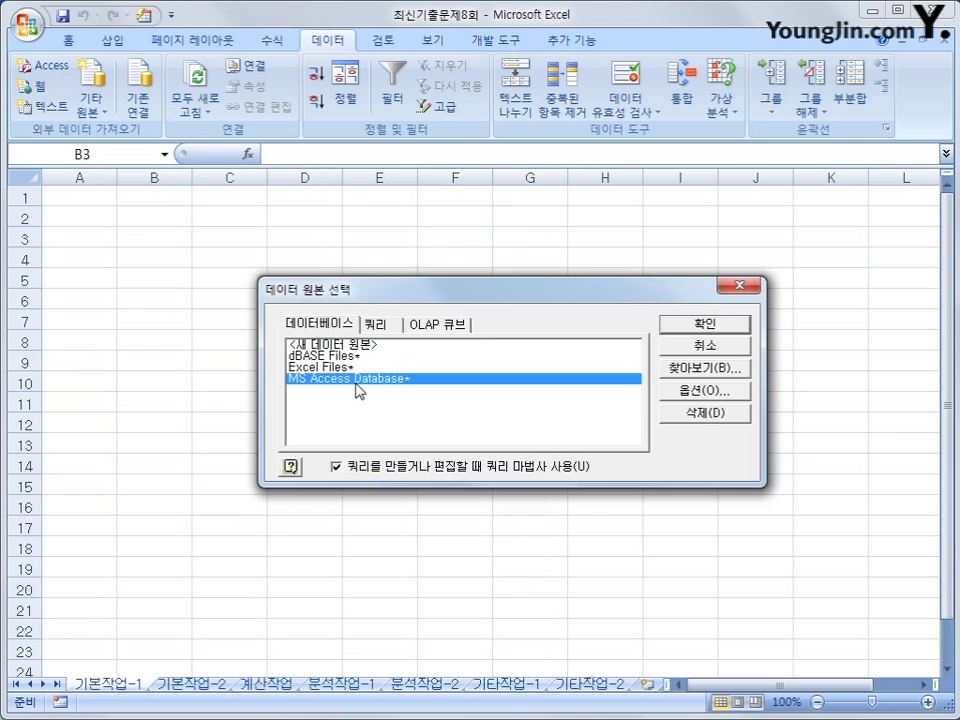
click(714, 325)
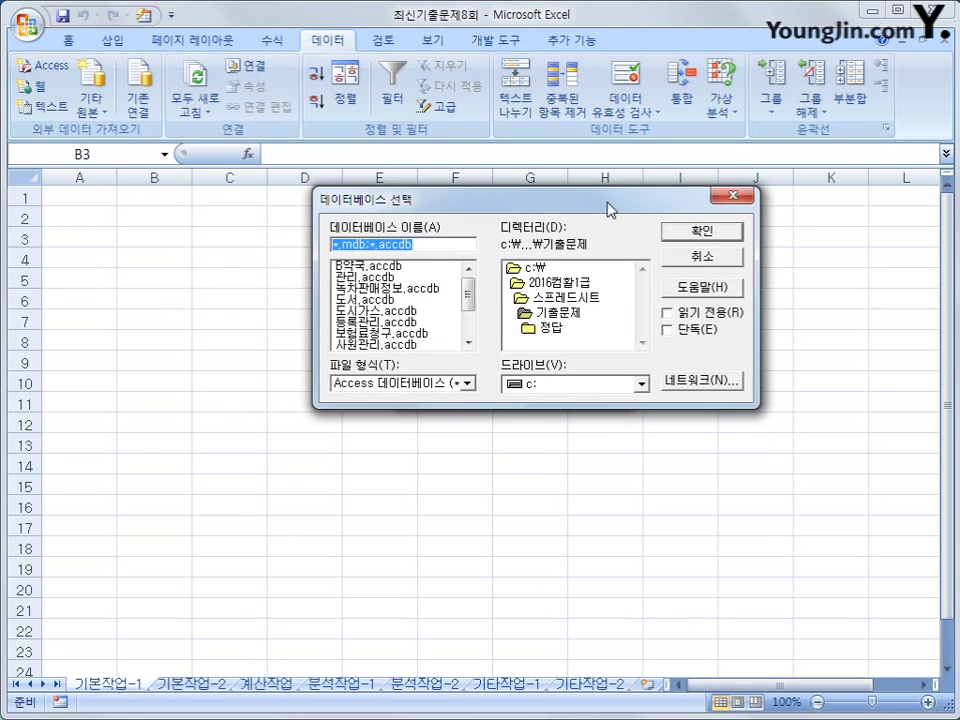
Choose 녹차판매정보.accdb from the 기출문제 folder as the source database.
click(578, 316)
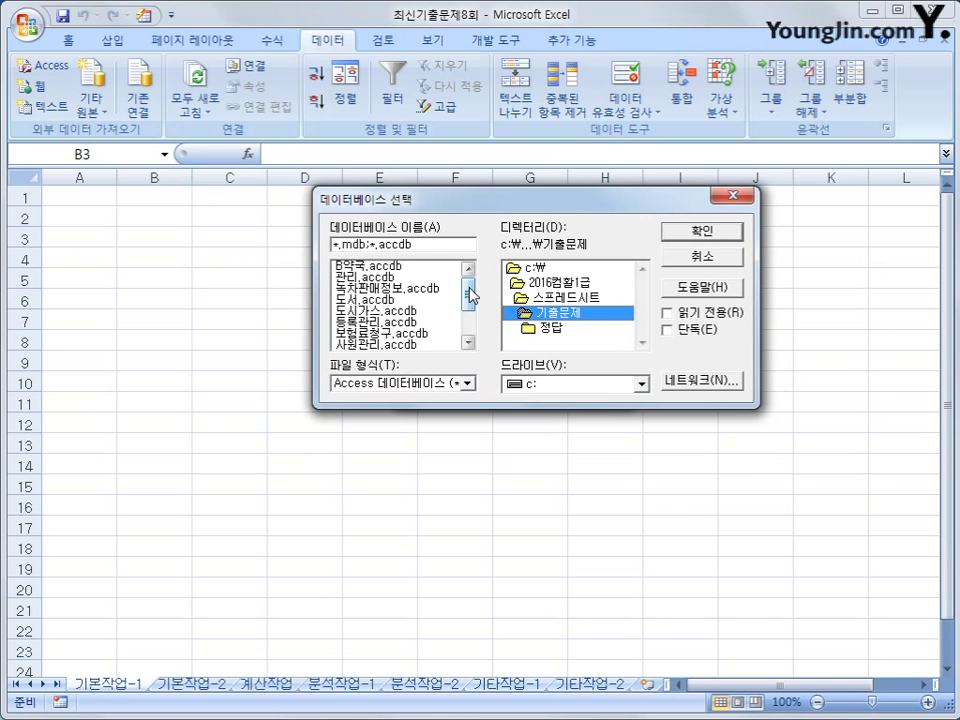
drag(470, 296, 474, 316)
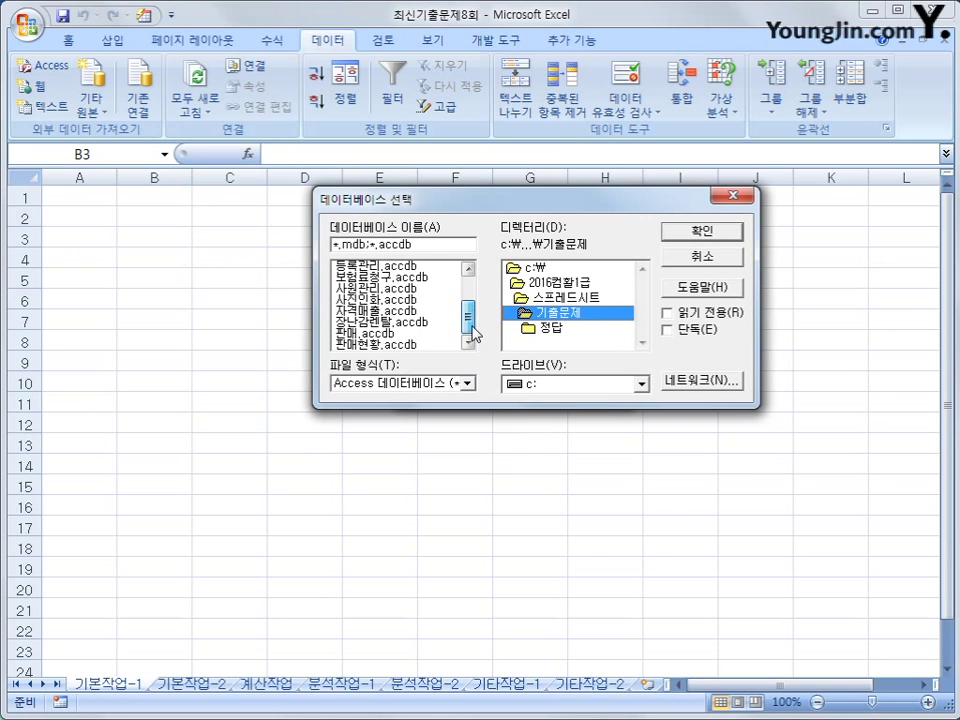
drag(472, 335, 467, 287)
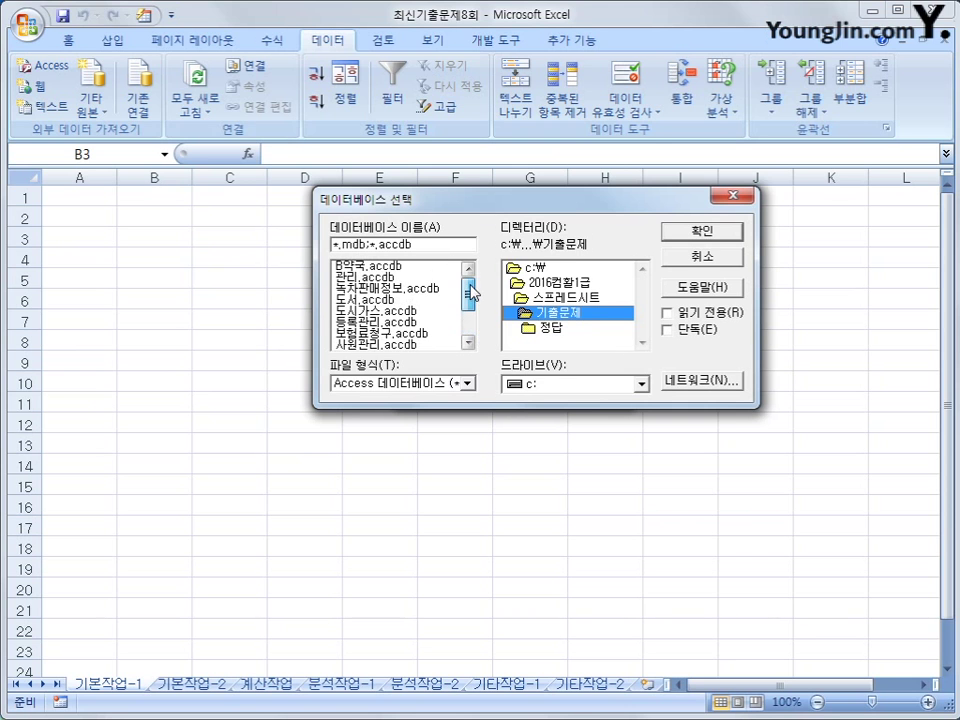
click(400, 289)
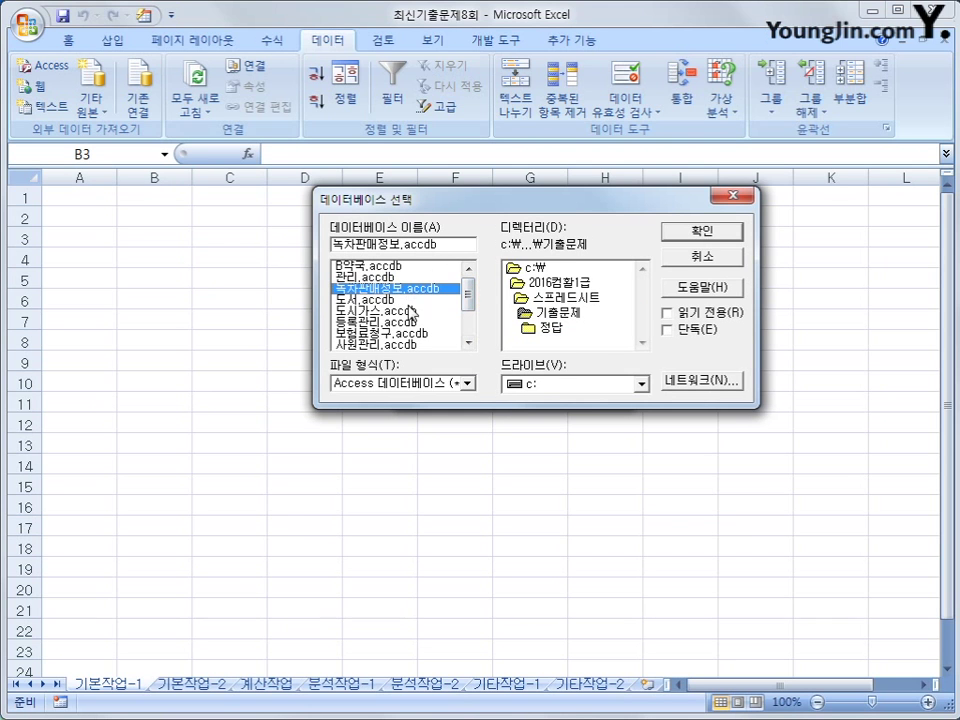
click(688, 236)
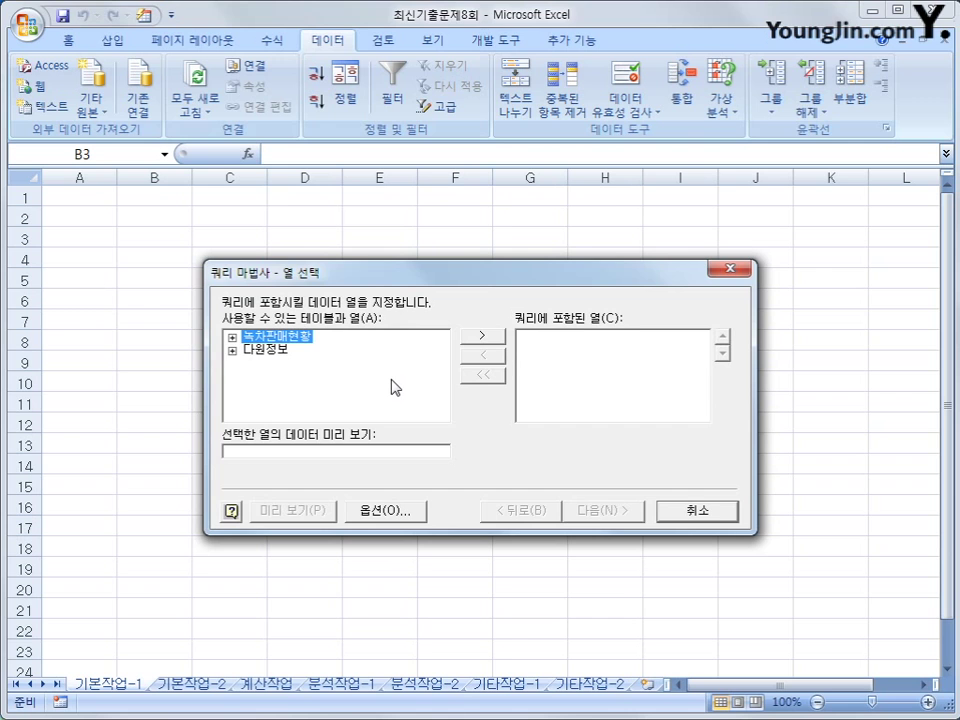
Expand the 녹차판매현황 table and add its 상품코드, 상품명 and 다원명 columns to the query.
double_click(281, 341)
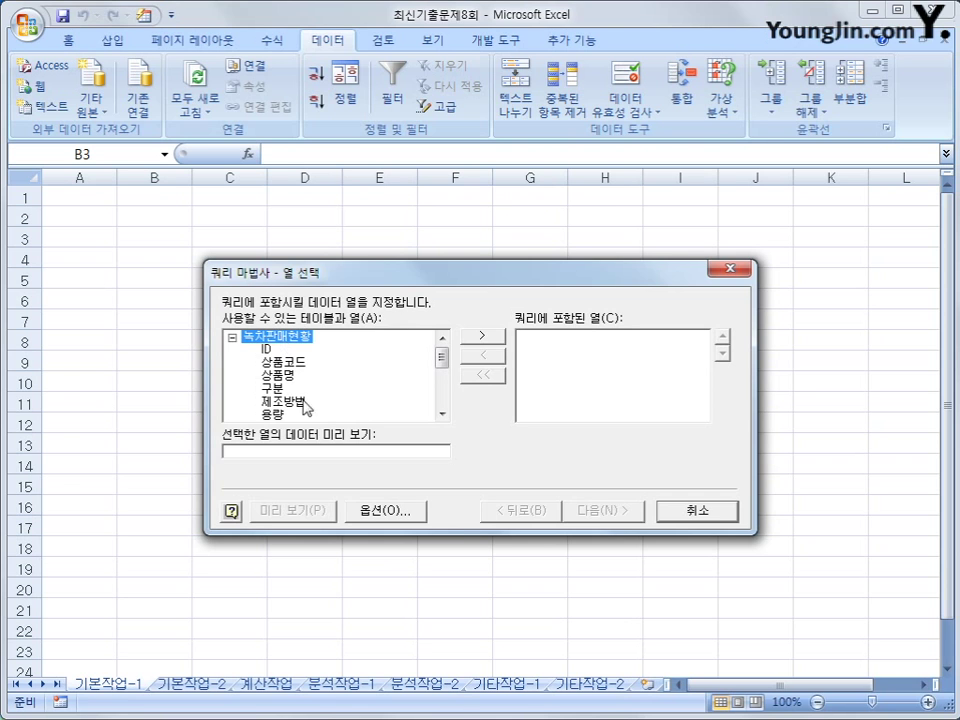
click(287, 363)
double_click(287, 363)
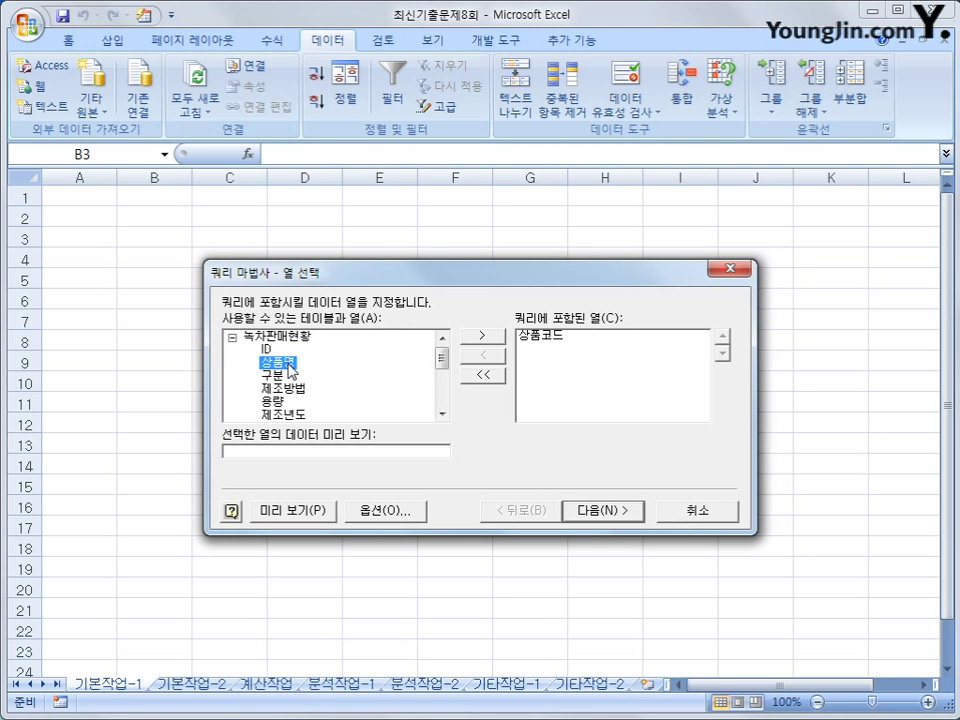
double_click(288, 365)
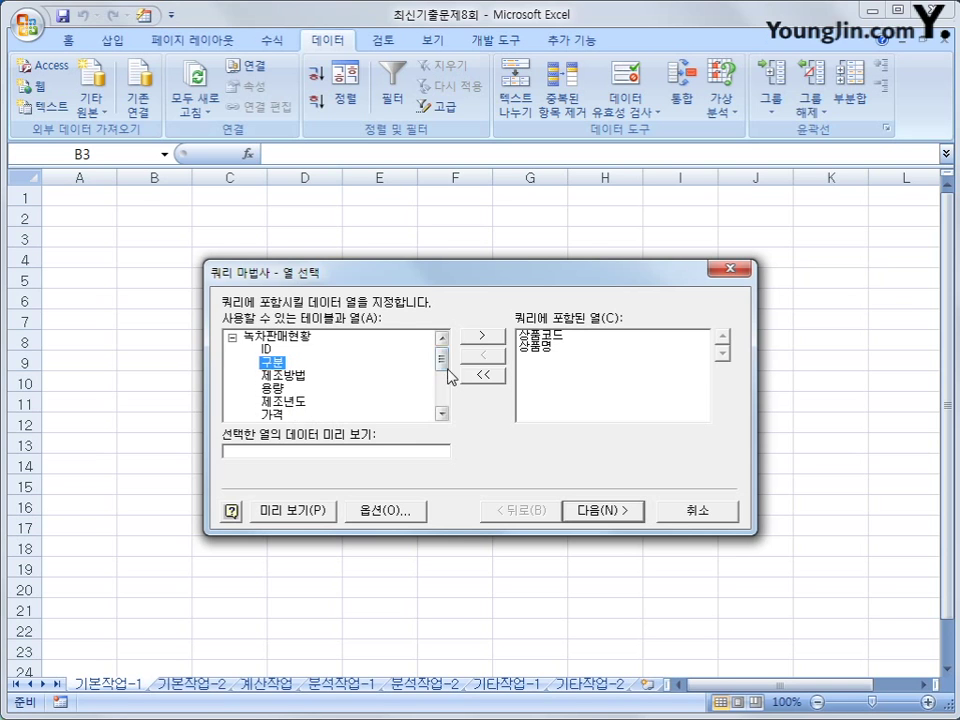
scroll(443, 368, down, 1)
double_click(280, 413)
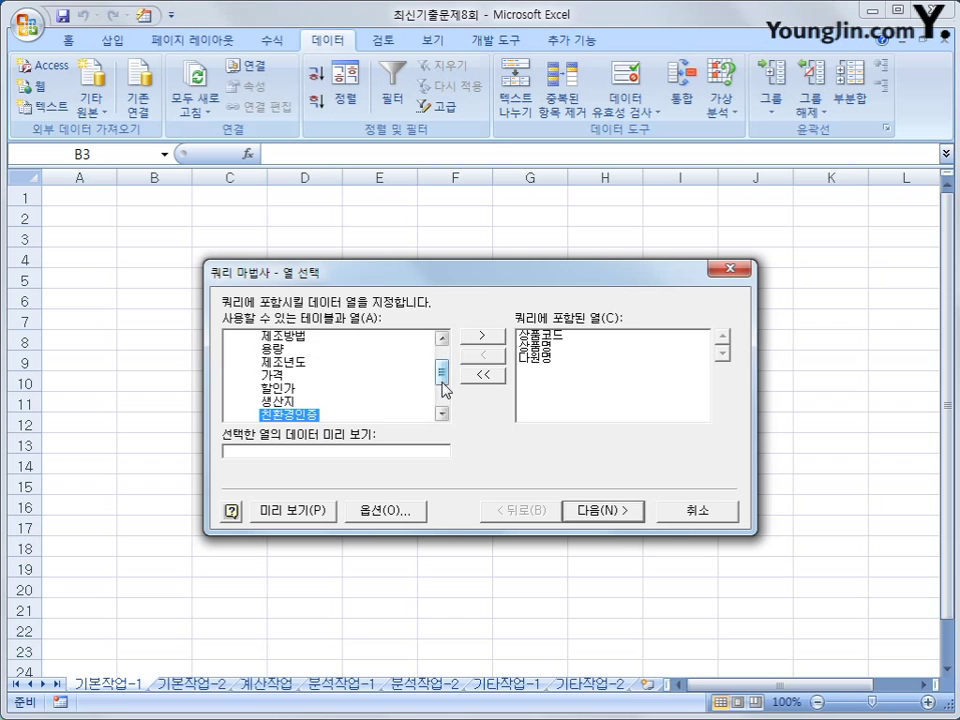
Add the 구분, 제조년도, 가격 and 판매량 columns of 녹차판매현황 to the query, in that order.
scroll(446, 367, up, 1)
click(272, 362)
double_click(272, 362)
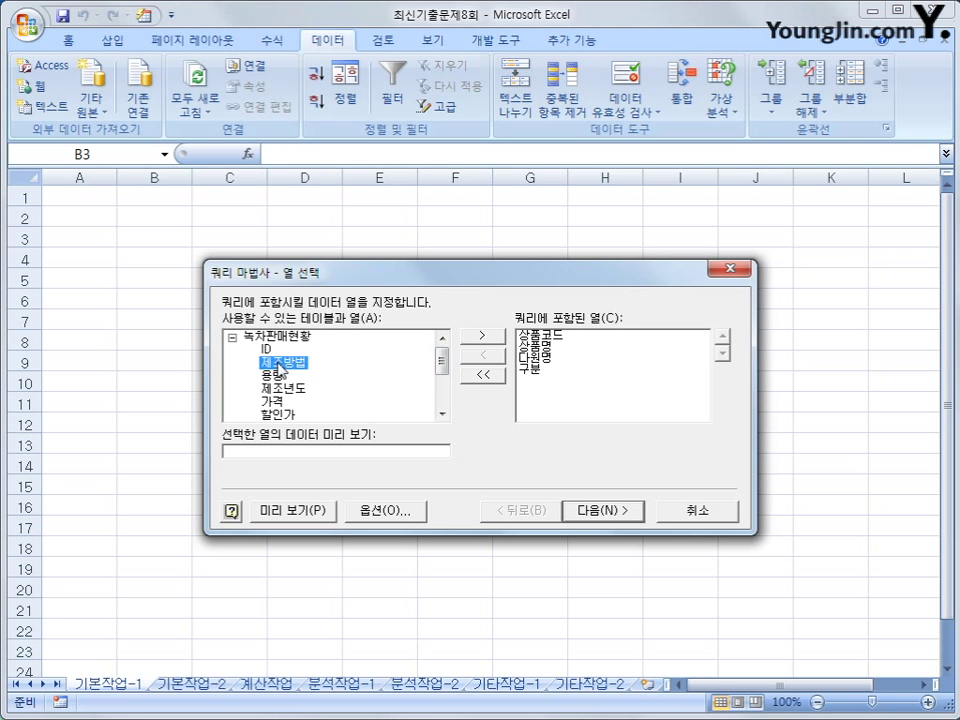
double_click(280, 389)
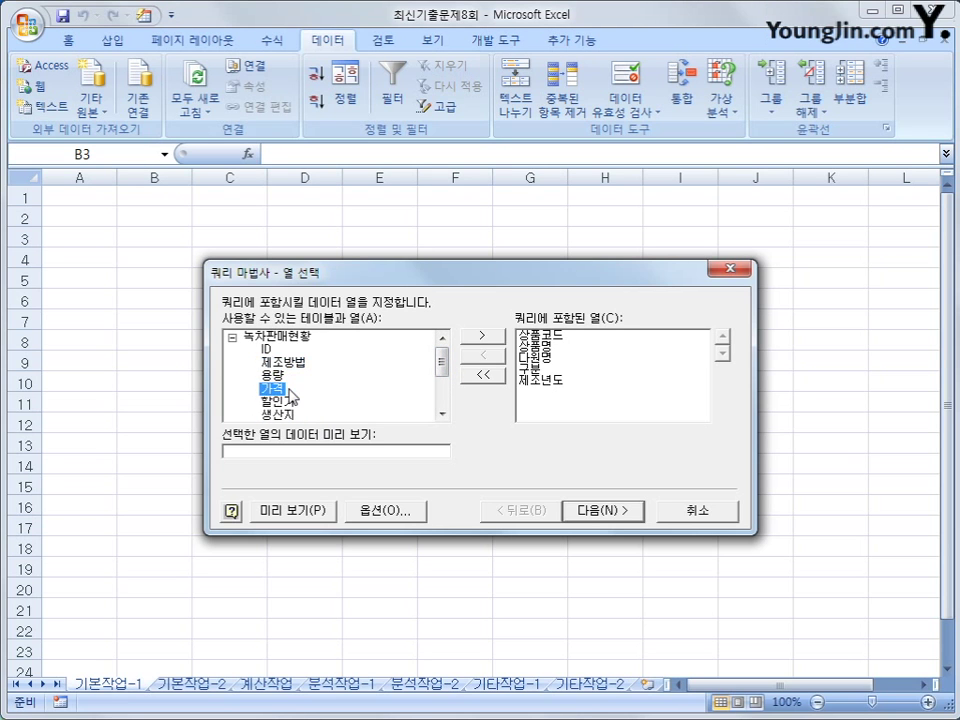
double_click(272, 389)
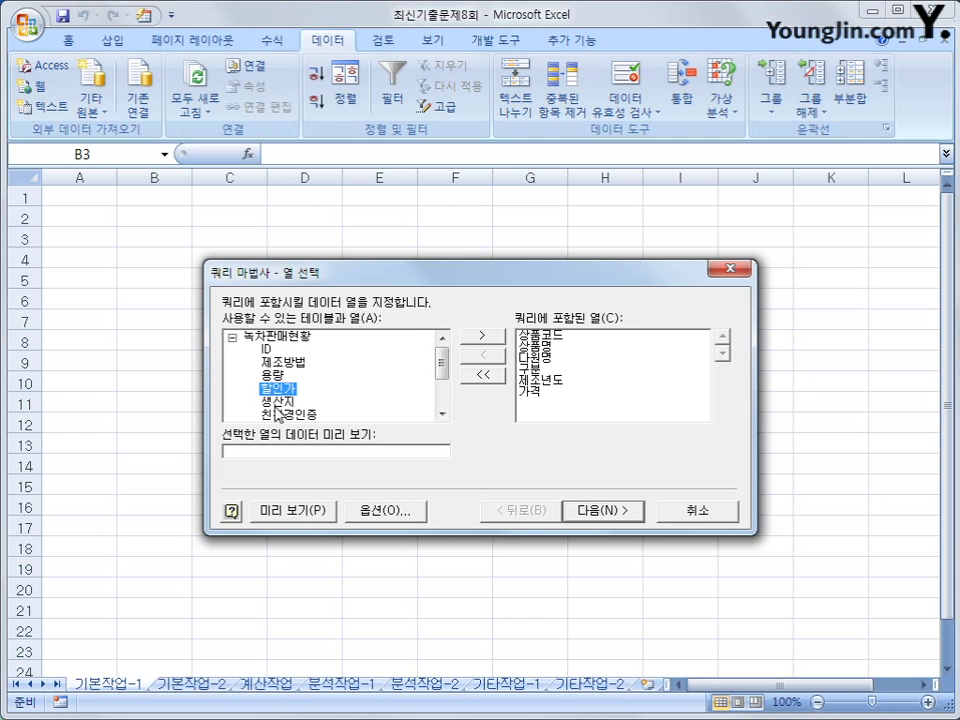
scroll(439, 368, down, 2)
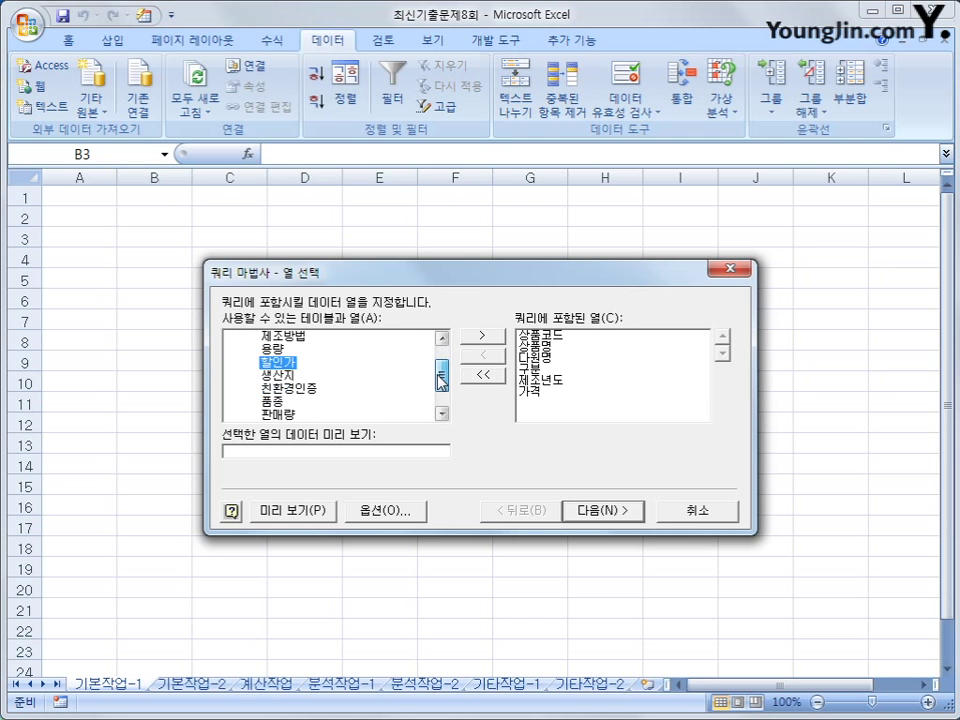
double_click(285, 413)
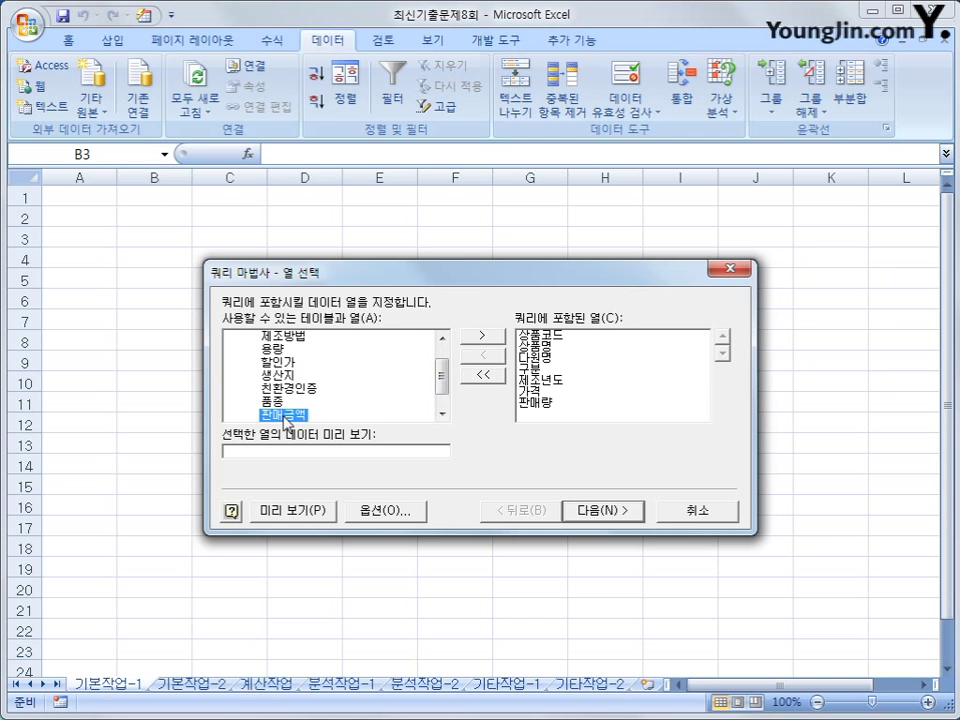
Check the order of the columns included in the query, from 상품코드 through 판매량.
click(550, 337)
click(550, 347)
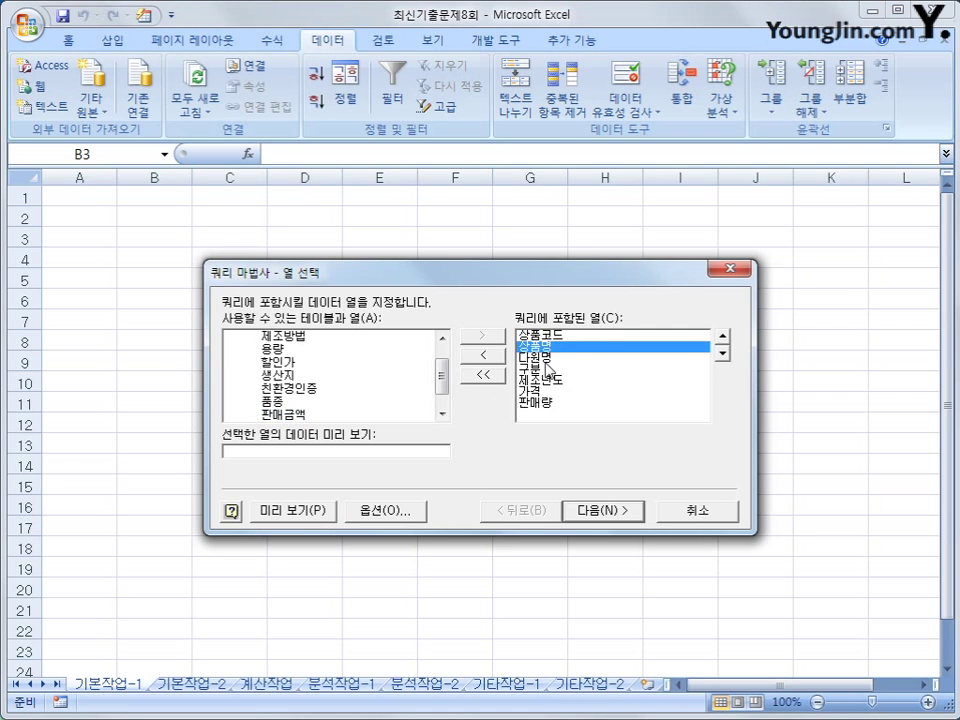
click(545, 360)
click(545, 369)
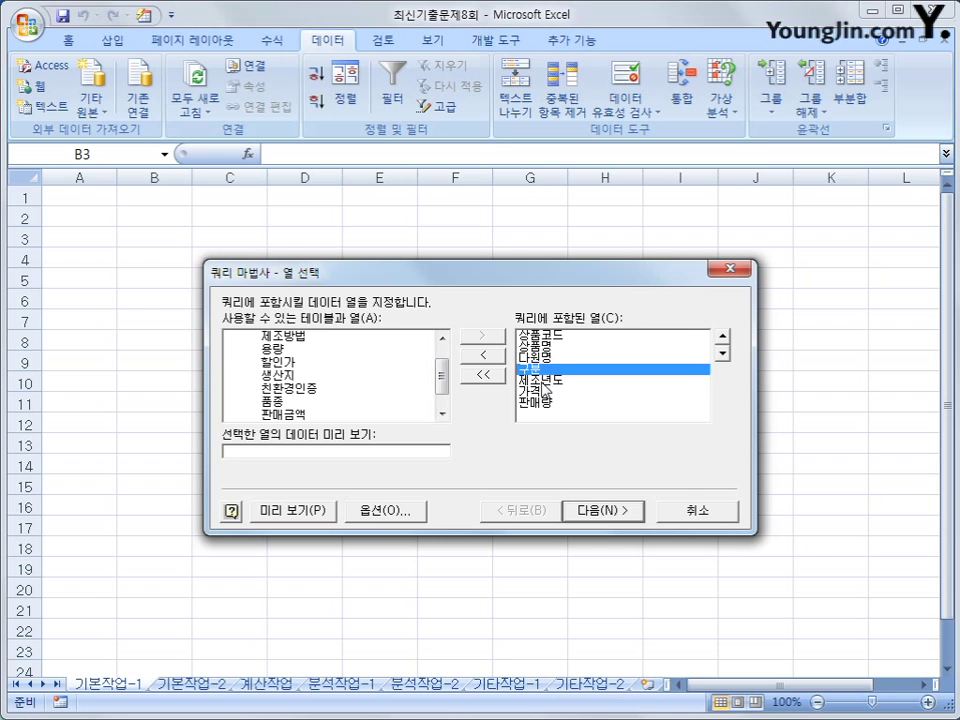
click(543, 381)
click(545, 391)
click(543, 403)
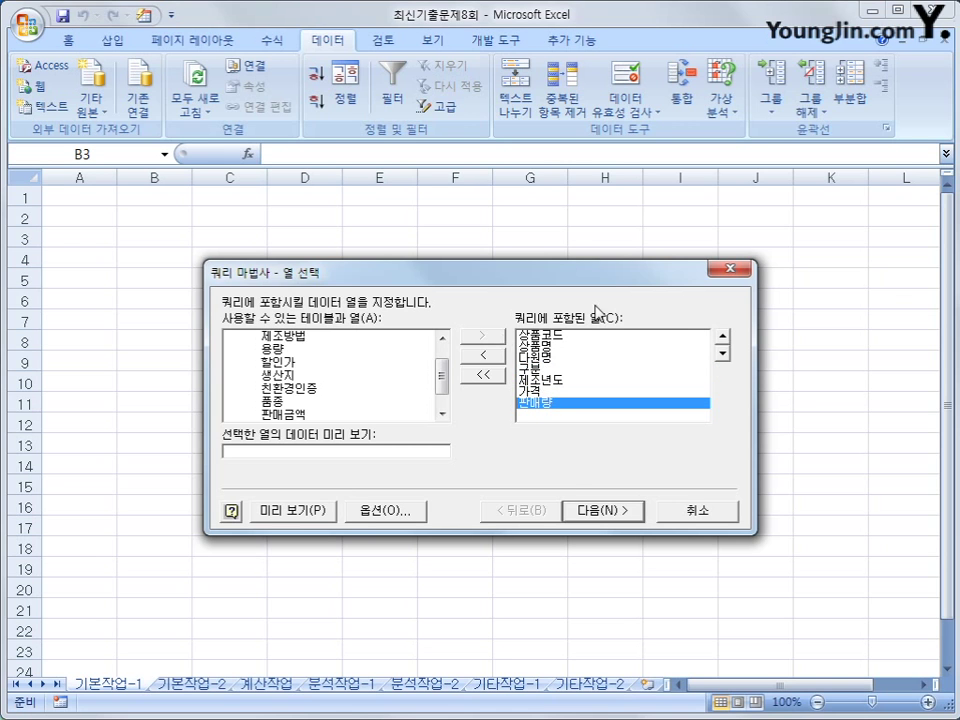
Proceed to the data filter and restrict 가격 to values greater than or equal to 70000.
click(605, 514)
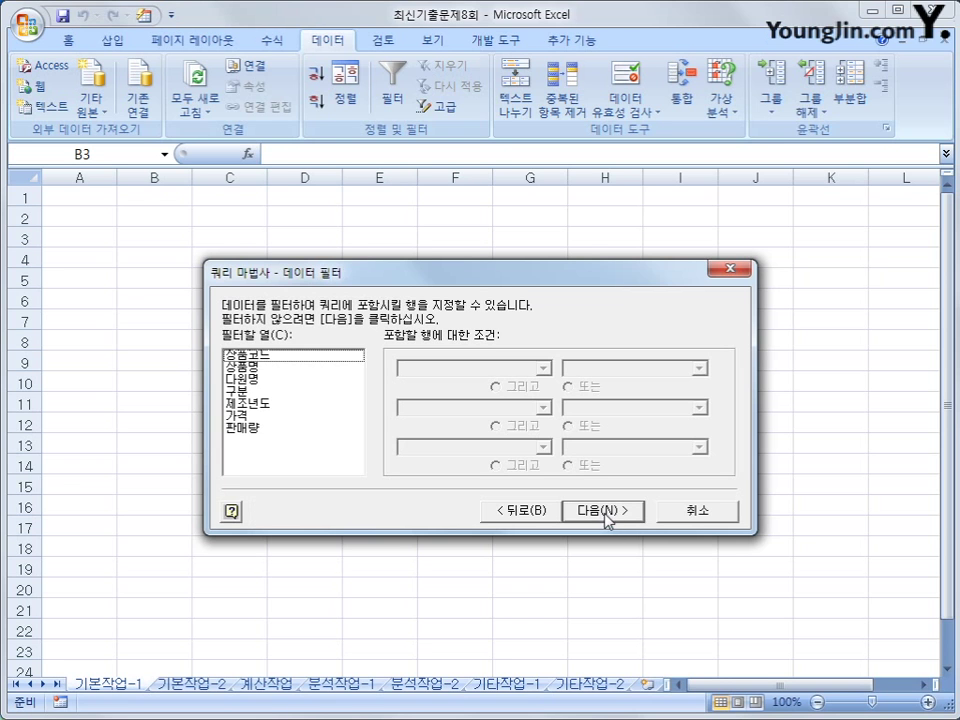
click(276, 416)
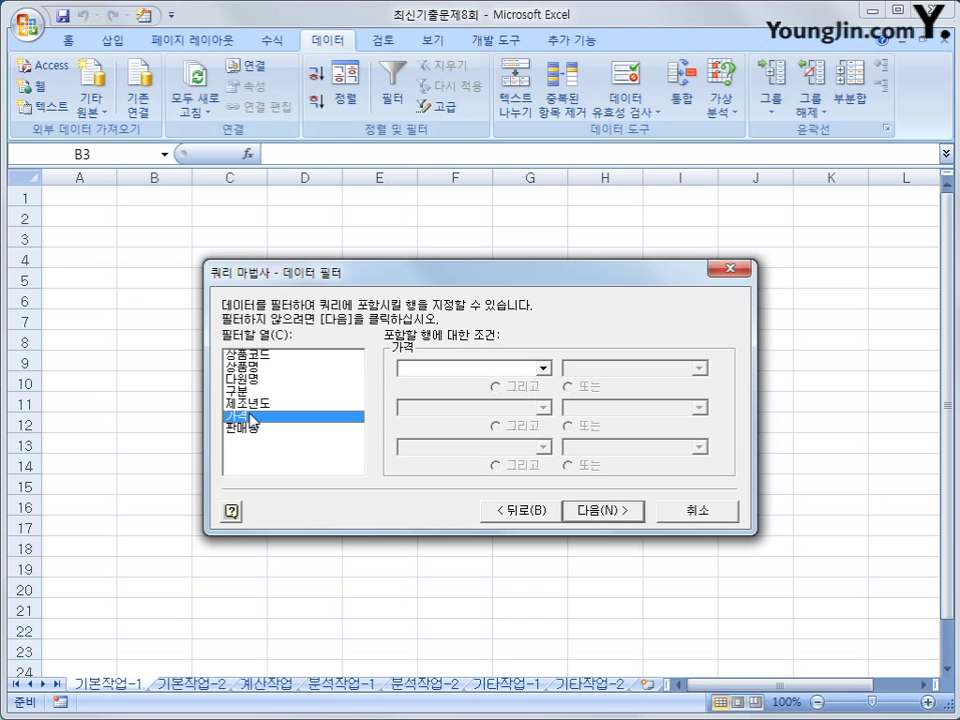
click(456, 374)
click(465, 432)
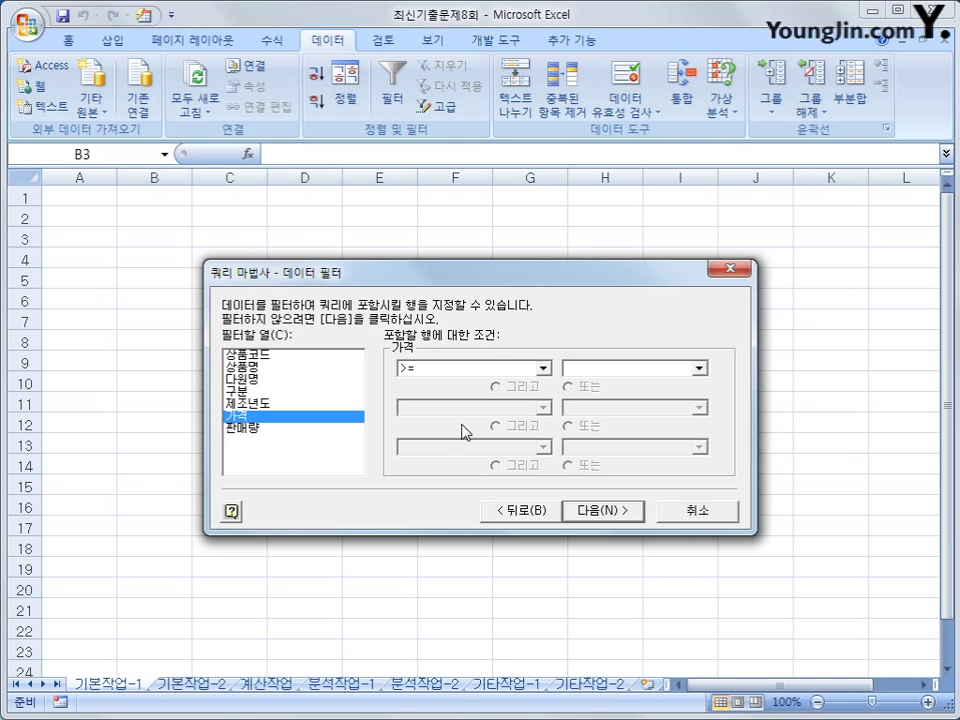
text(70000)
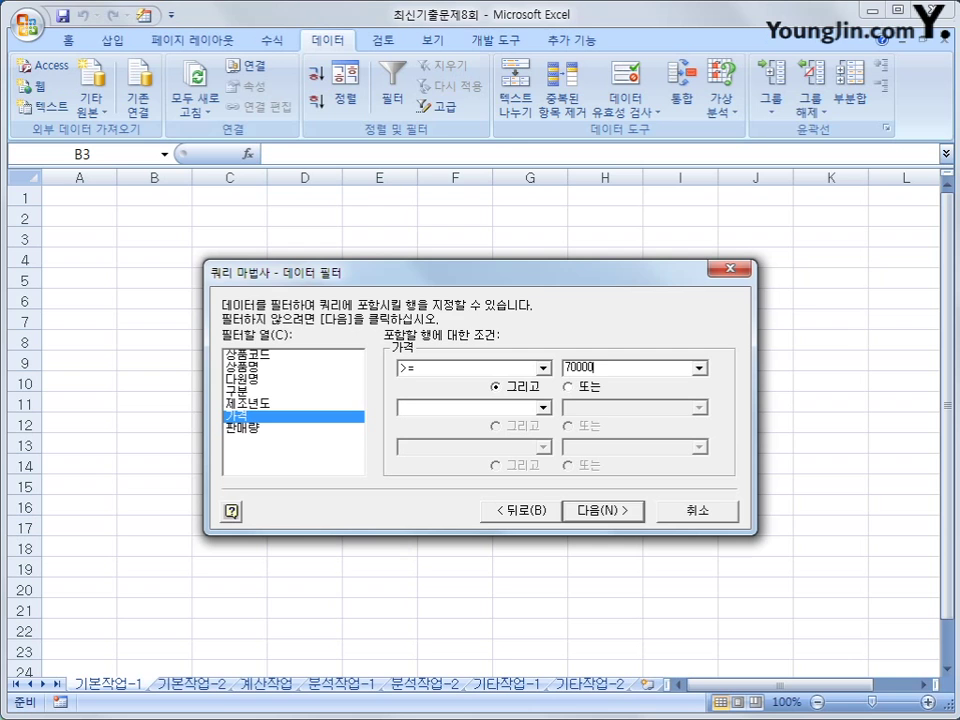
Add a filter restricting 판매량 to values less than 30 and accept the filter conditions.
click(255, 429)
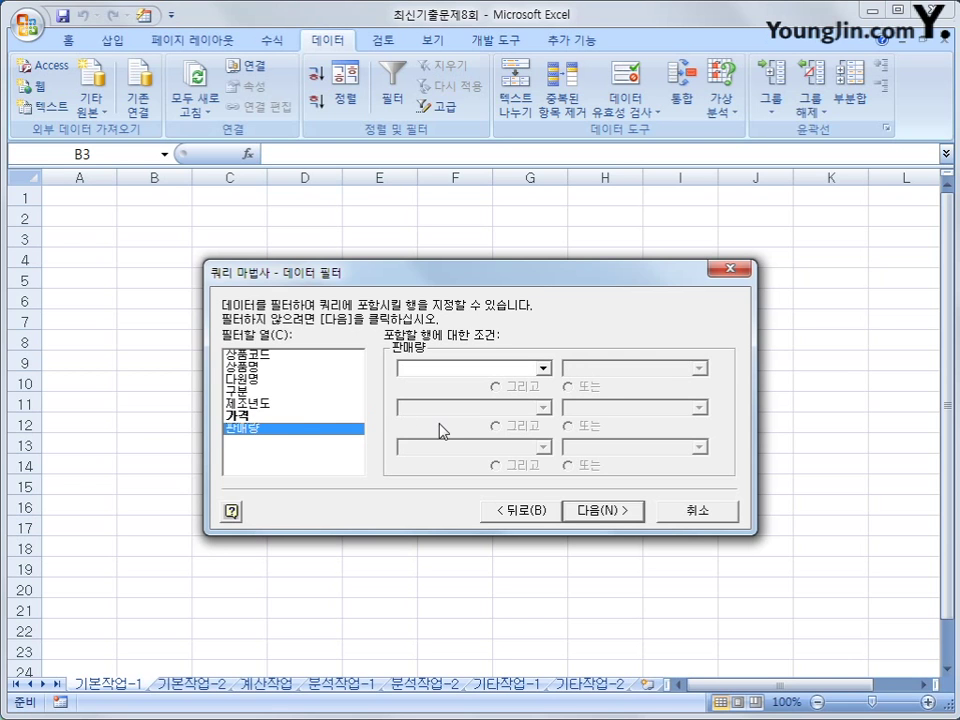
click(478, 369)
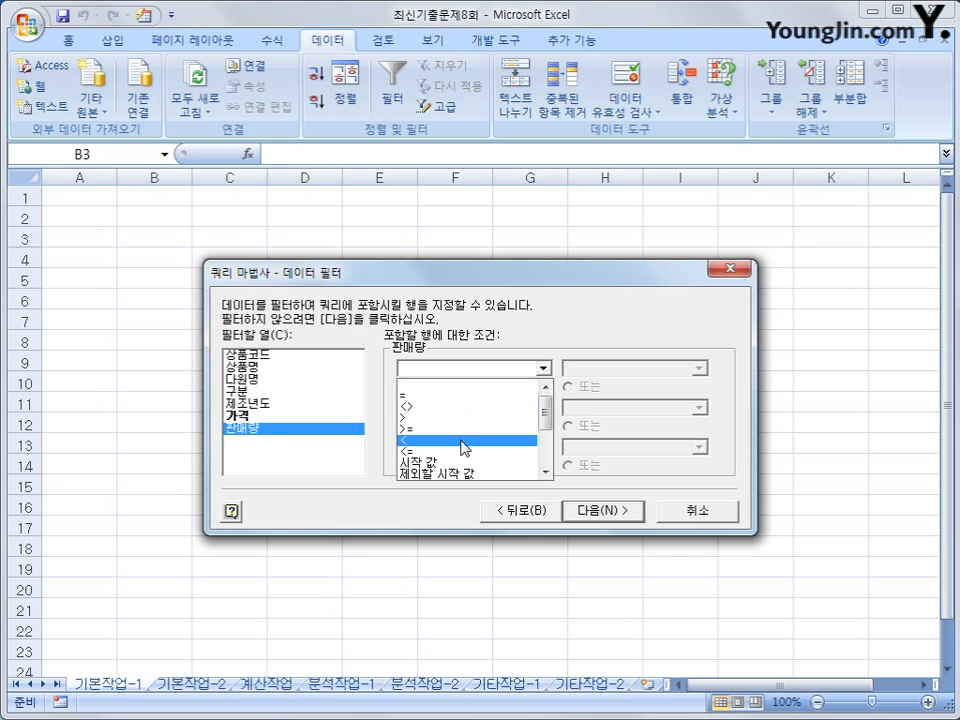
click(465, 439)
key(Tab)
text(30)
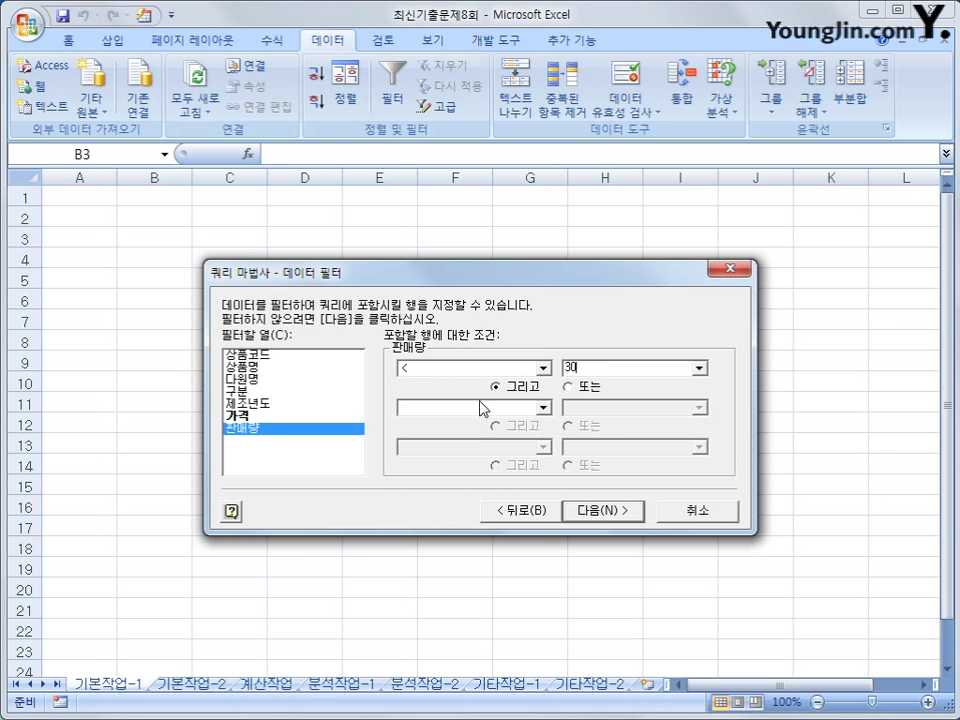
click(585, 514)
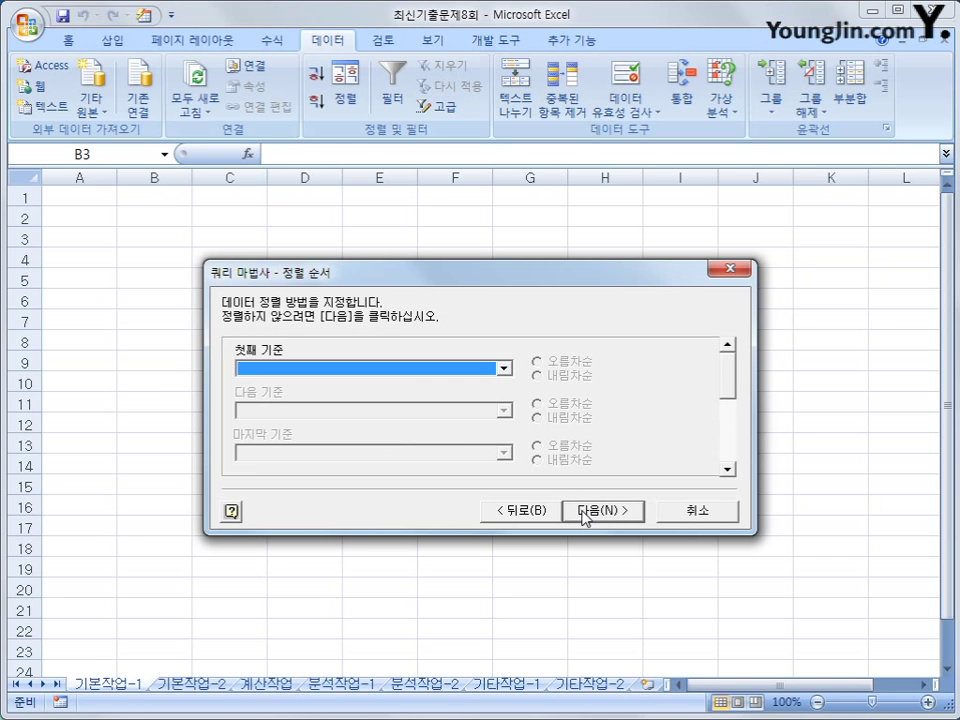
Sort the query by 다원명 ascending and by 구분 descending, and accept the sort order.
click(406, 370)
click(394, 418)
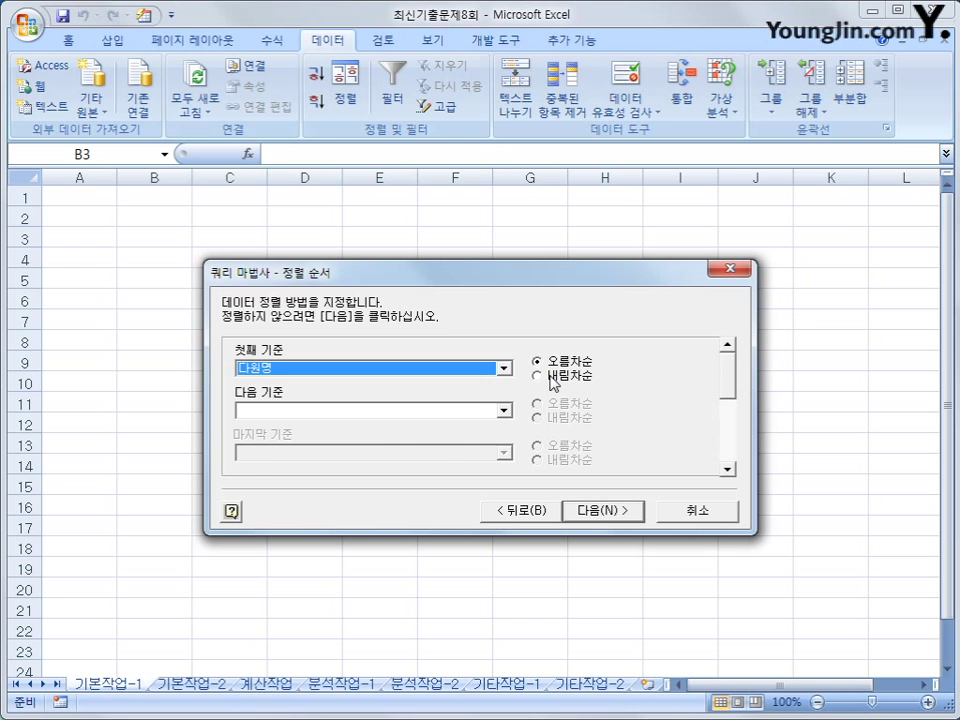
click(427, 411)
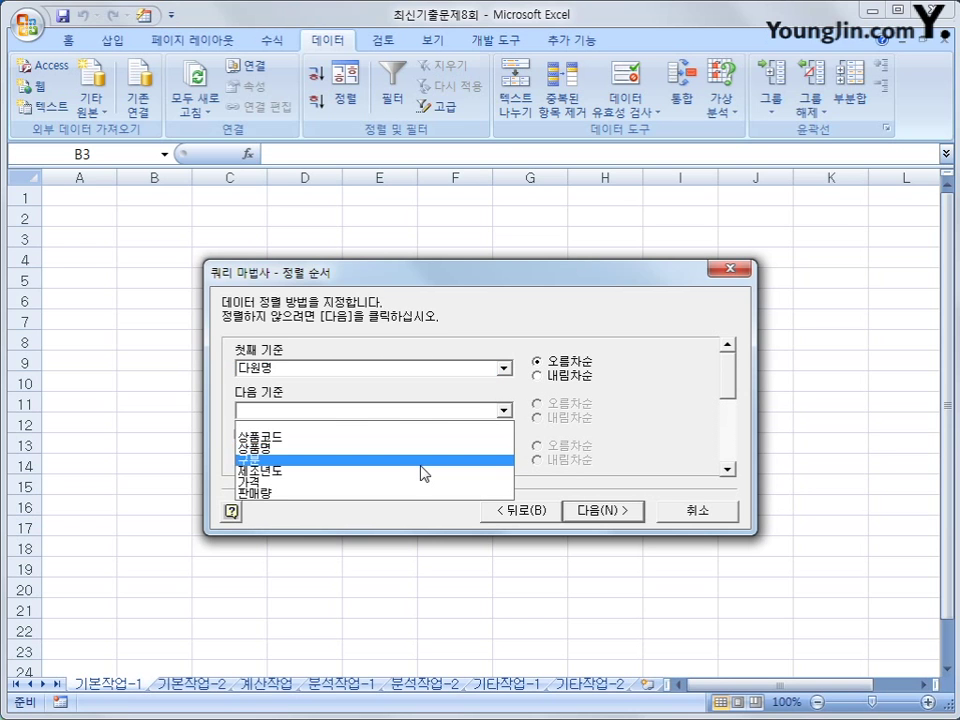
click(422, 459)
click(572, 419)
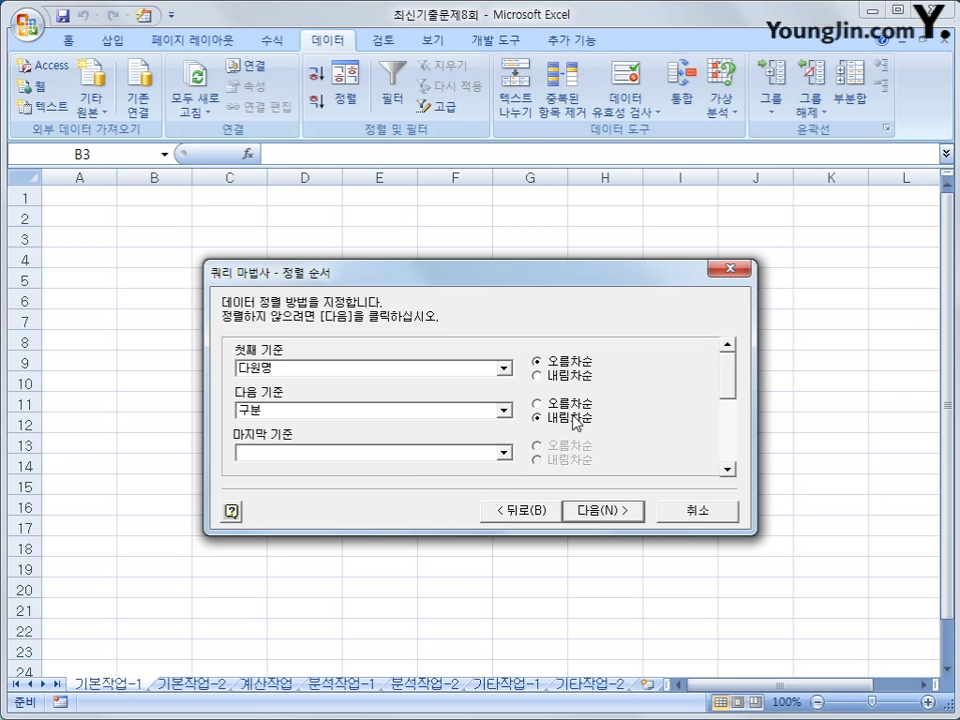
click(582, 512)
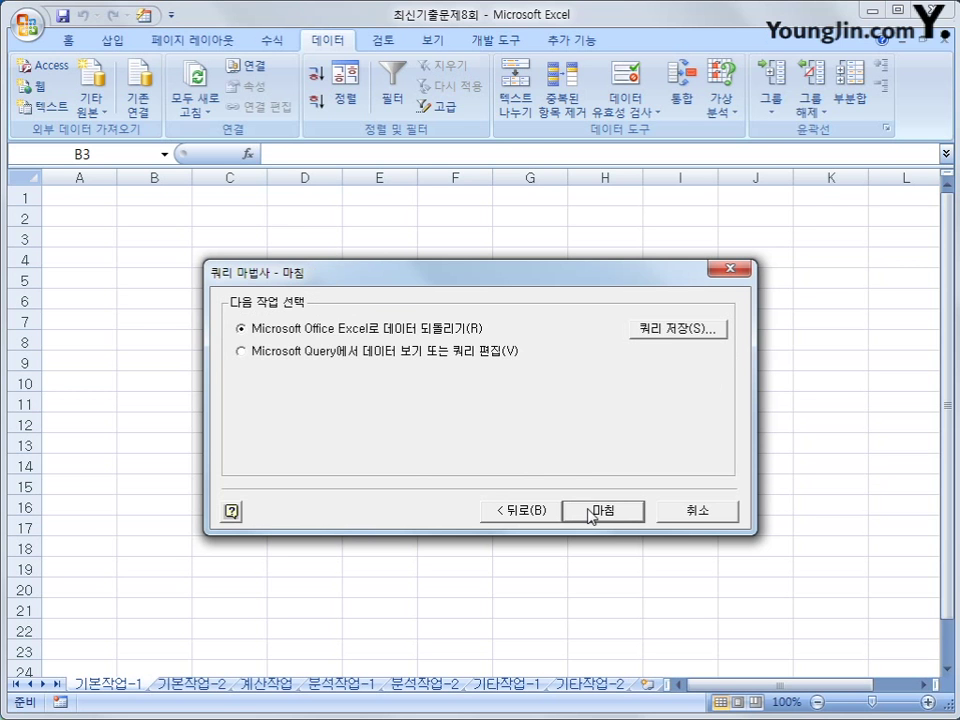
Finish the query by returning its data to Excel as a table at cell B3 of the existing worksheet.
click(590, 512)
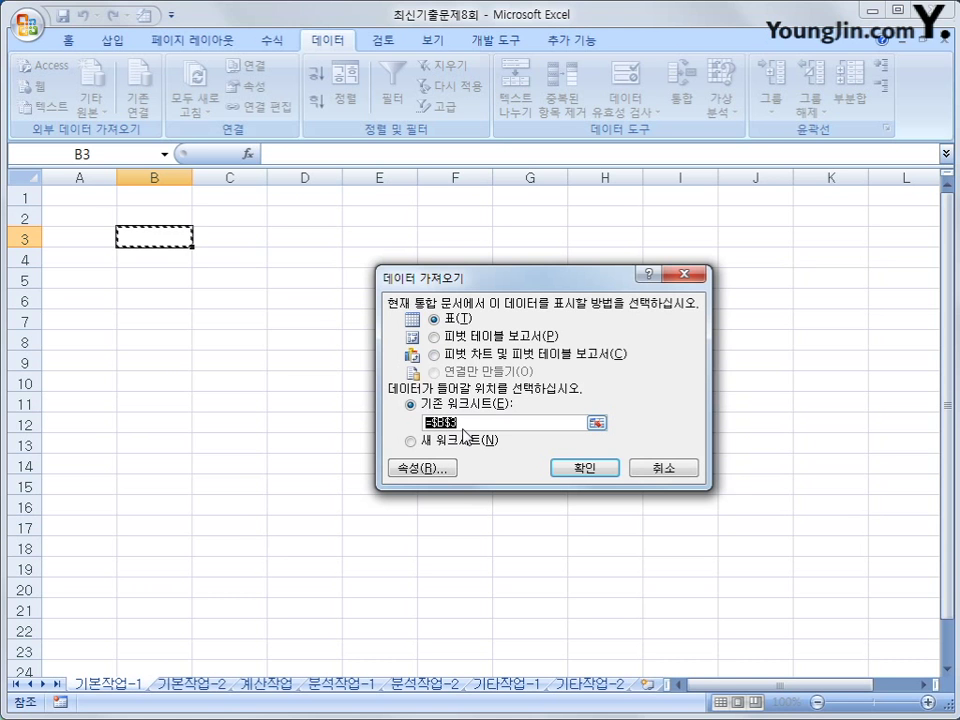
click(583, 468)
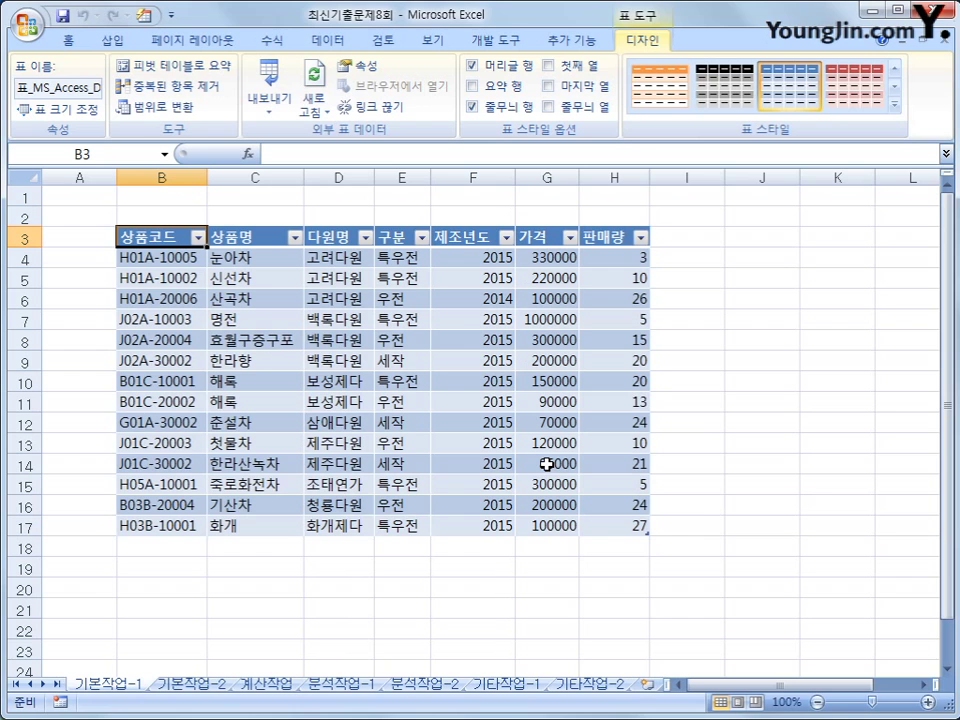
Check the imported 가격 and 판매량 values against the filter conditions, and the sort order of 다원명 and 구분.
drag(545, 258, 551, 531)
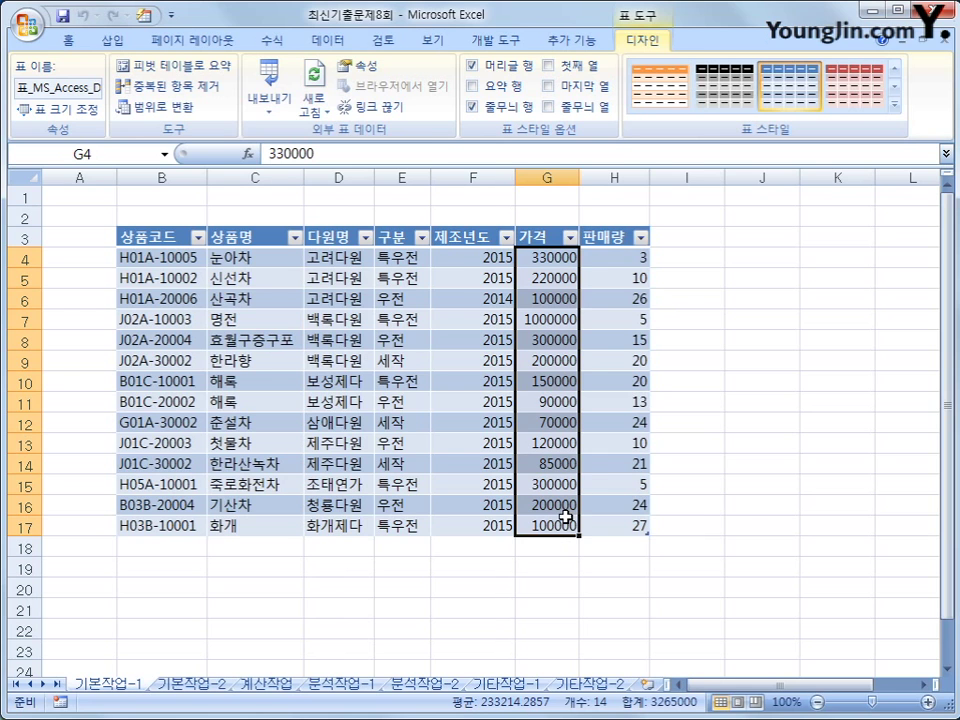
drag(626, 257, 634, 521)
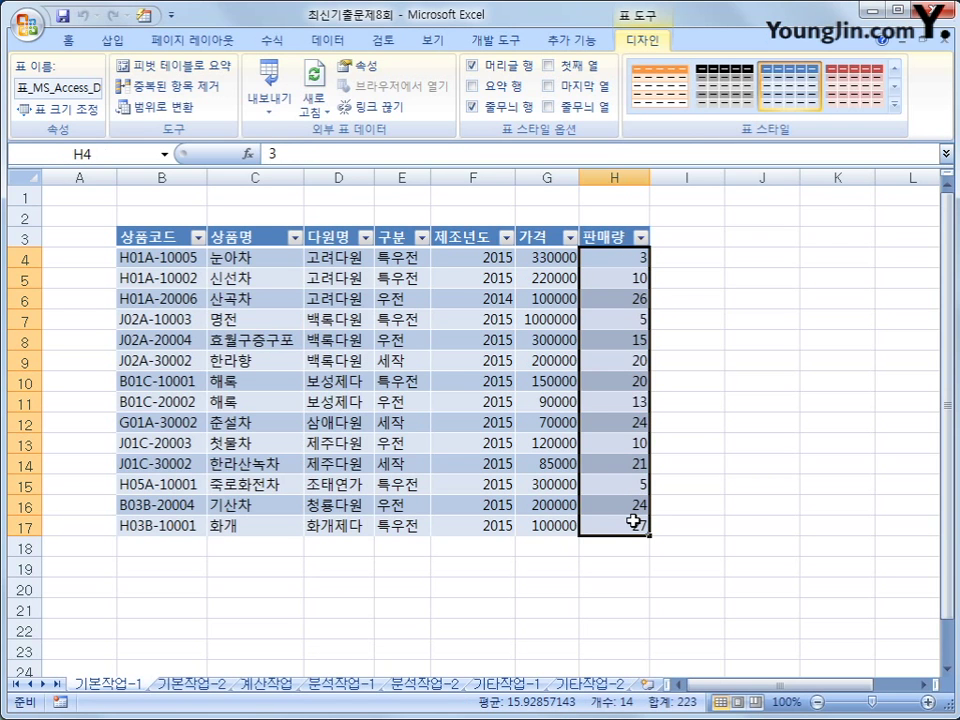
drag(340, 258, 342, 524)
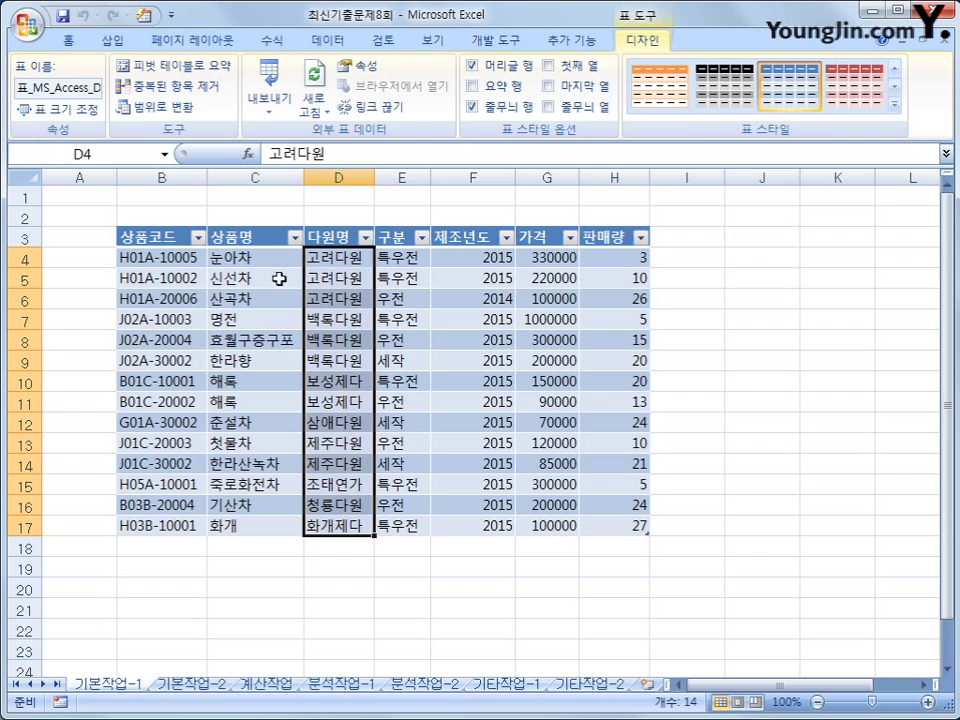
click(413, 258)
click(413, 282)
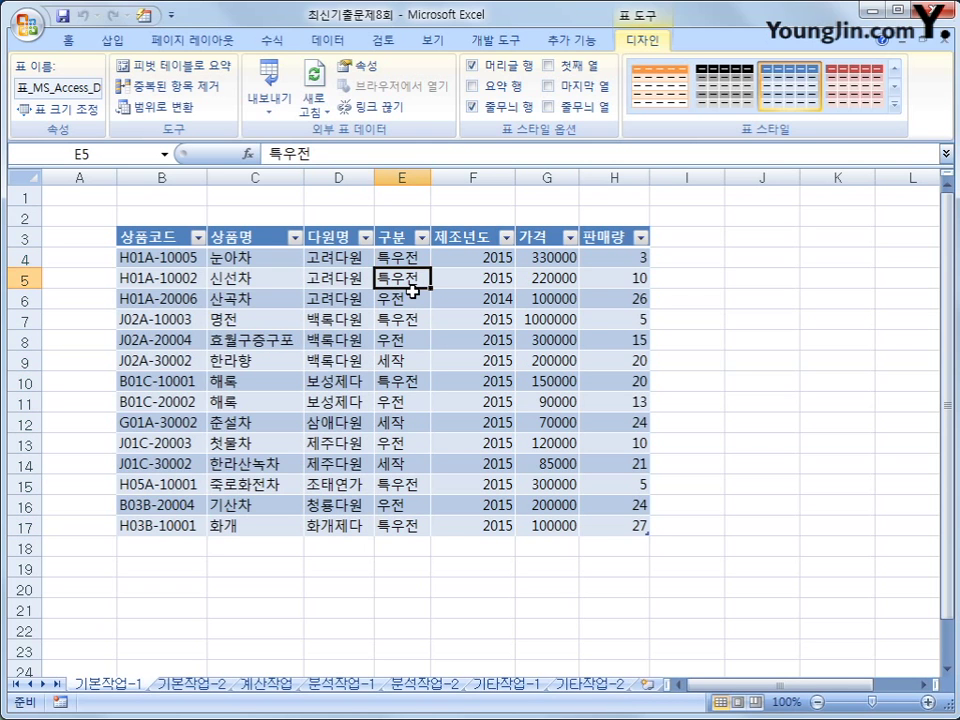
click(409, 298)
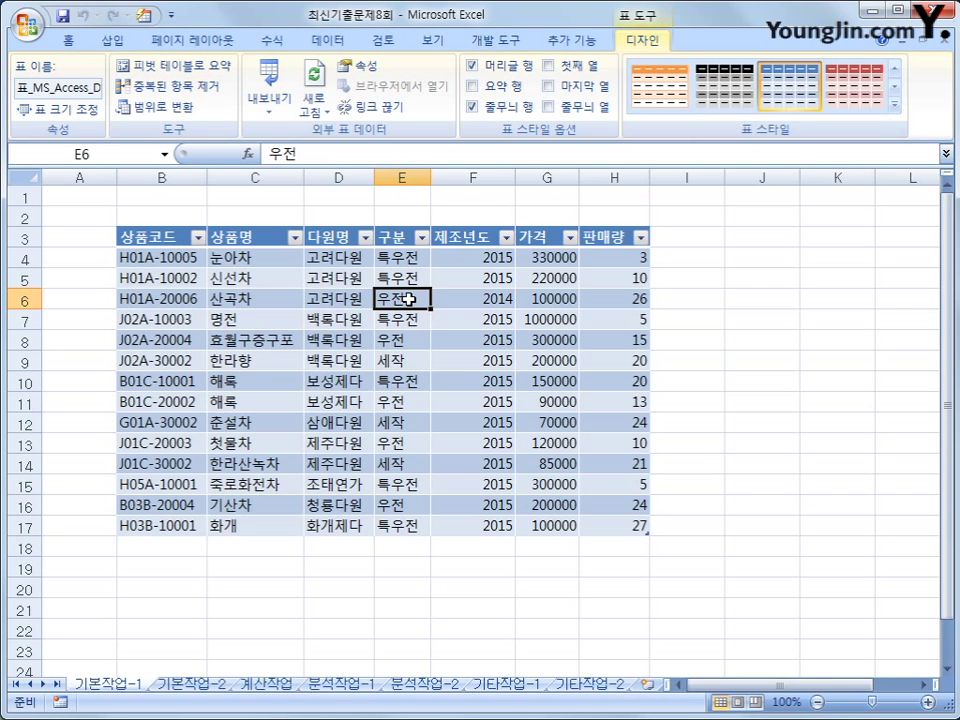
On sheet 기본작업-2, copy the 제조방법 header and a 가루차 value from the table to cells B35:B36.
click(193, 686)
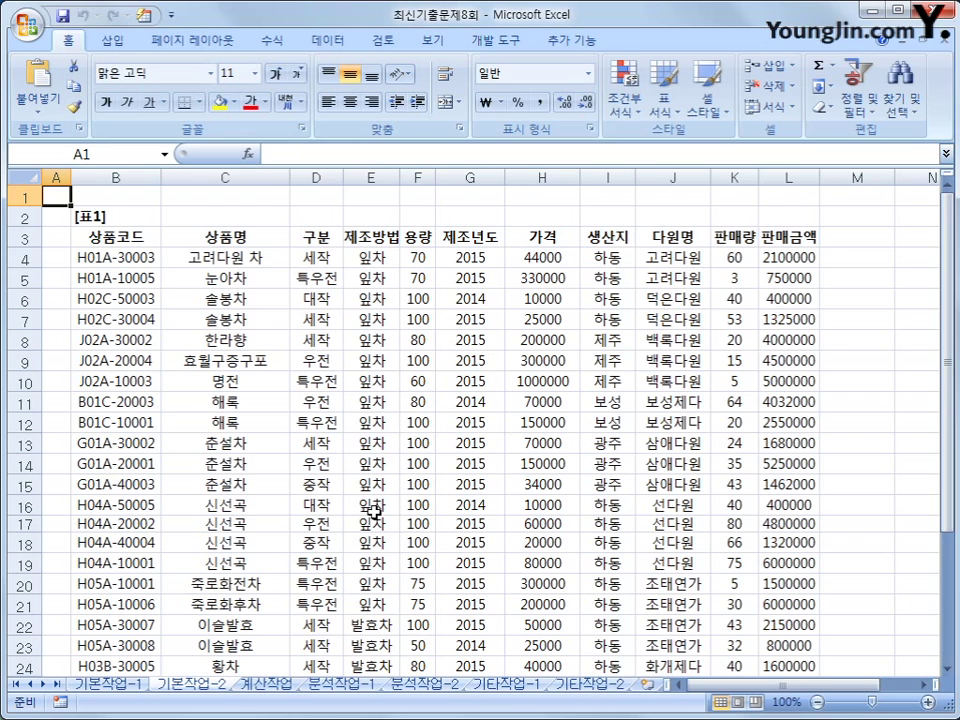
click(377, 238)
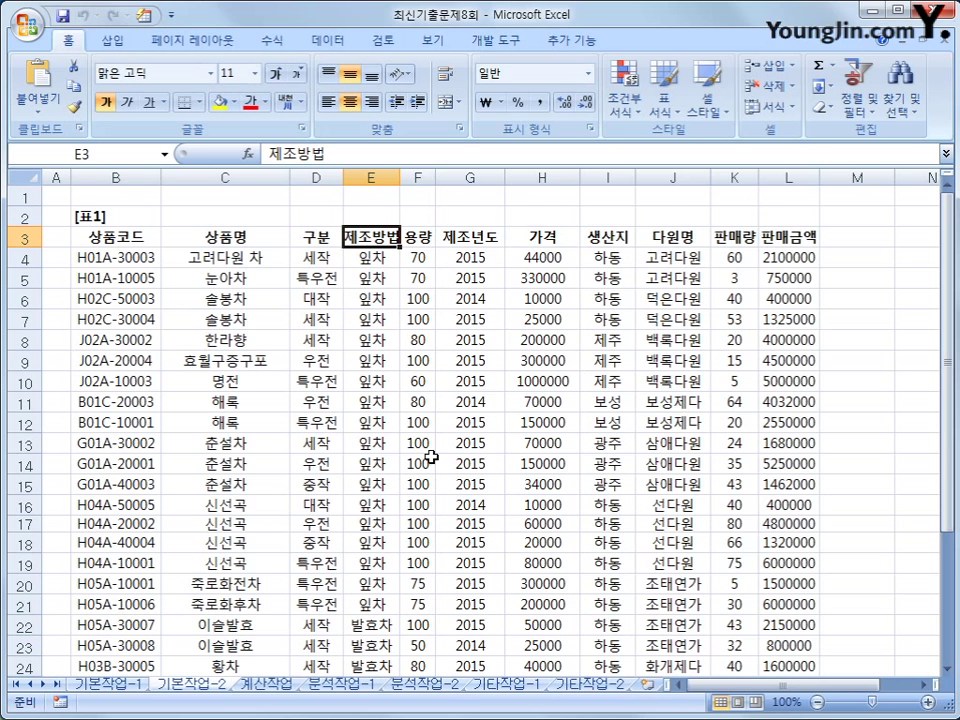
scroll(431, 457, down, 2)
scroll(431, 457, down, 1)
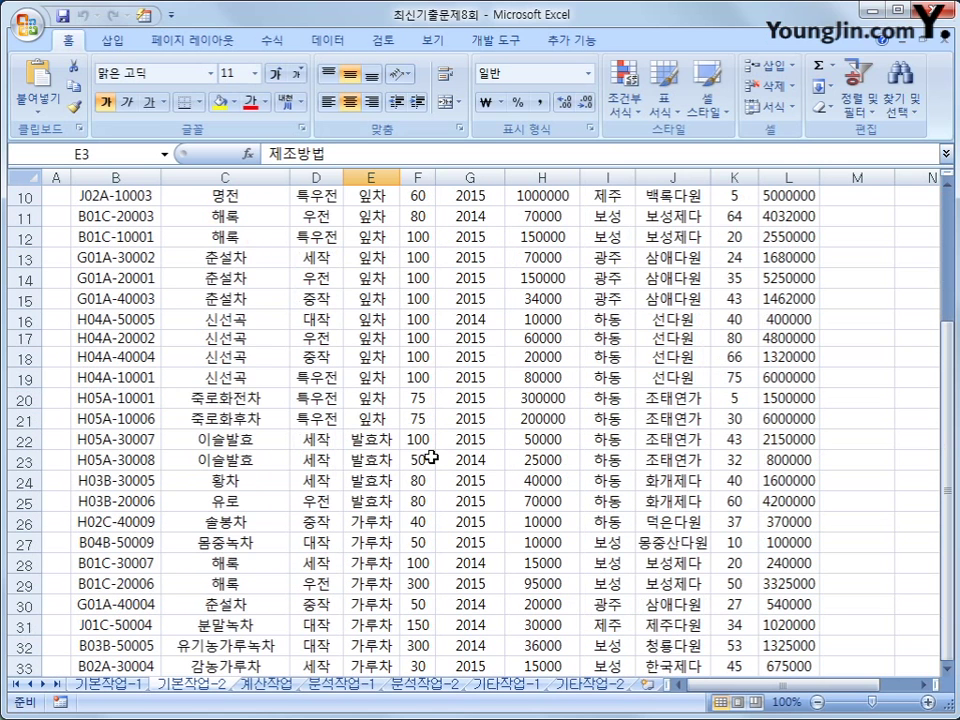
click(380, 521)
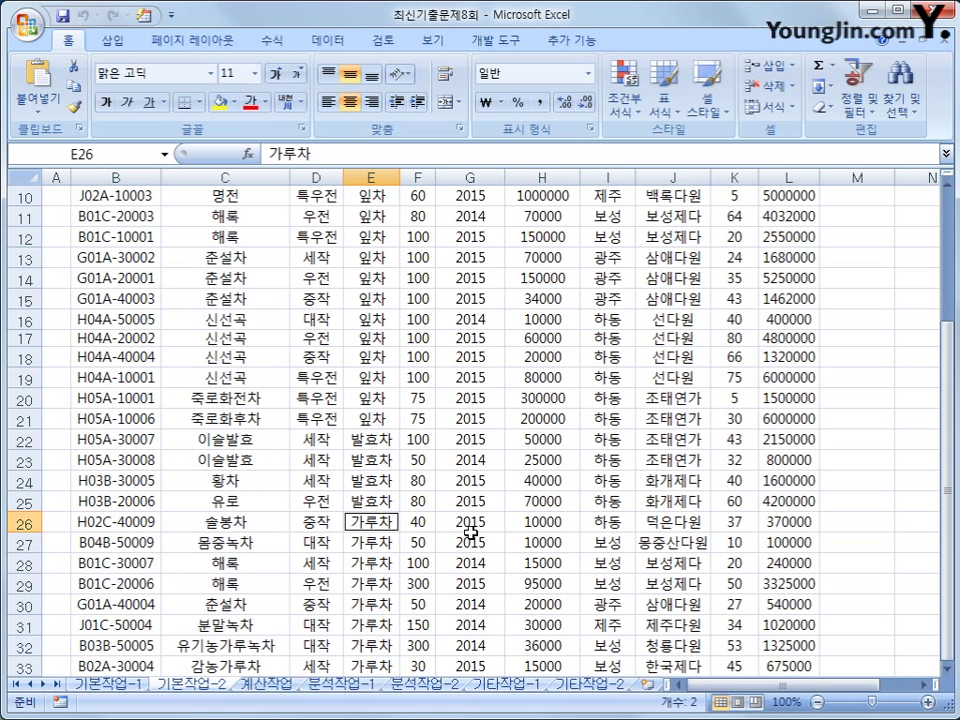
key(ctrl+c)
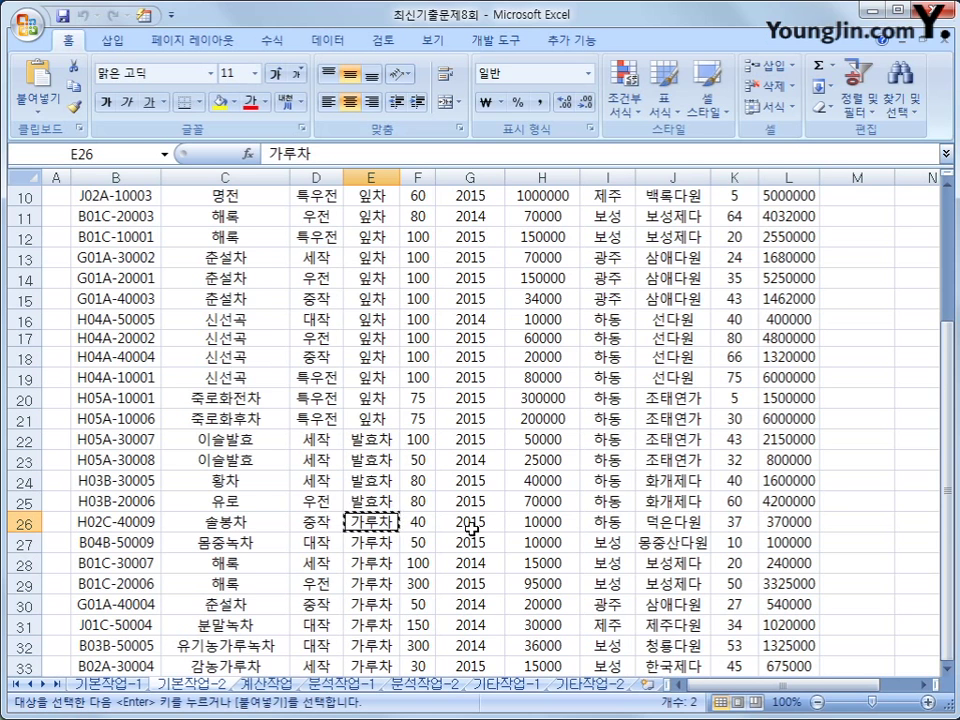
scroll(350, 521, down, 3)
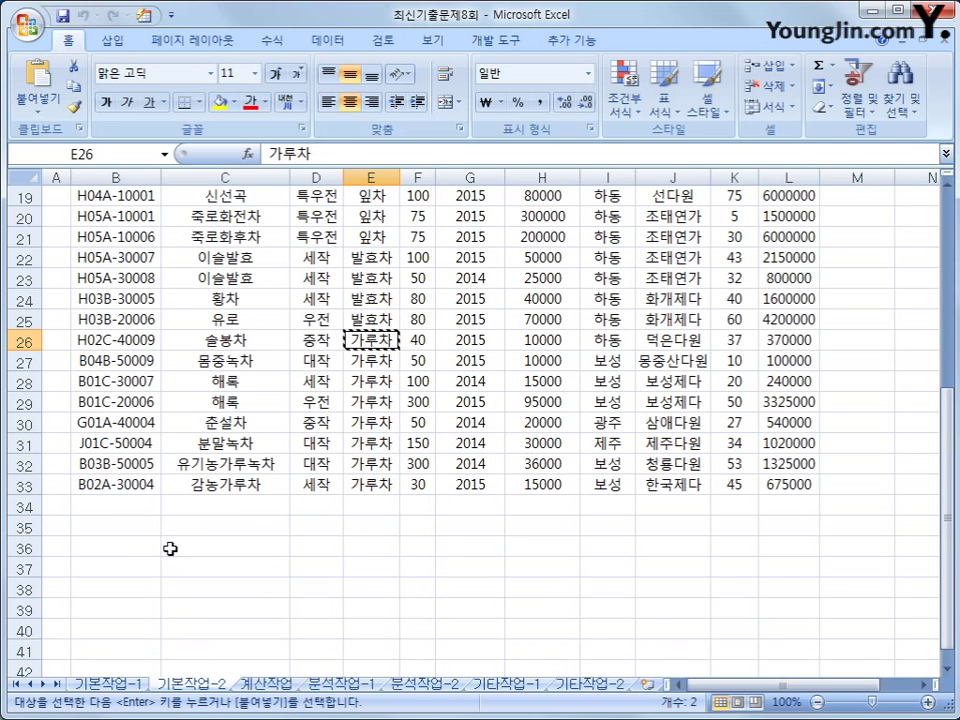
click(120, 527)
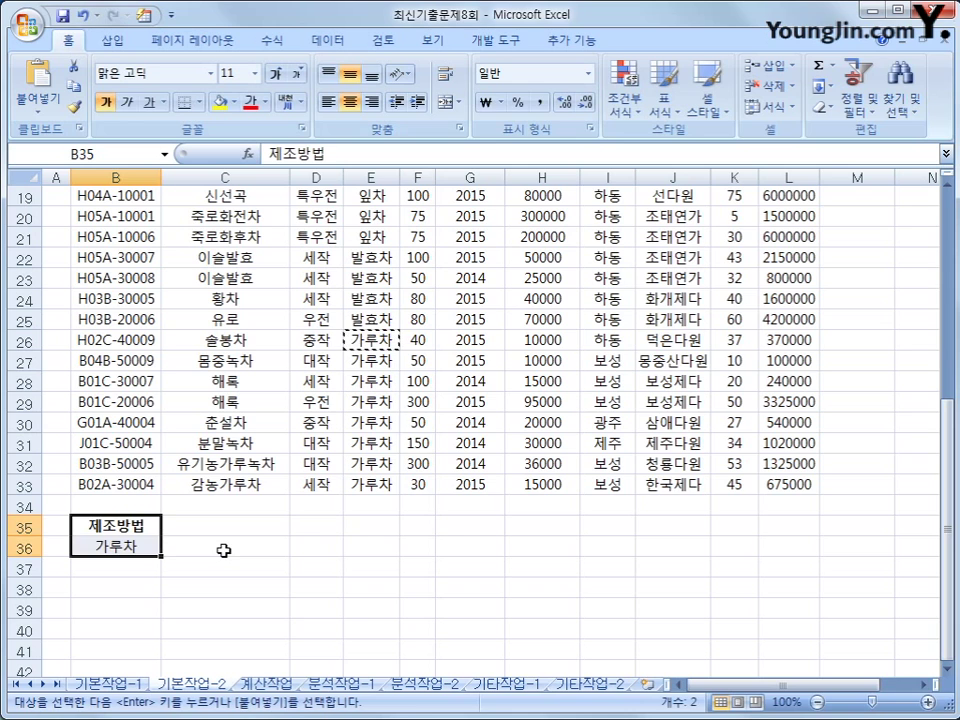
Change the 제조방법 criterion in cell B36 to <>가루차.
click(90, 546)
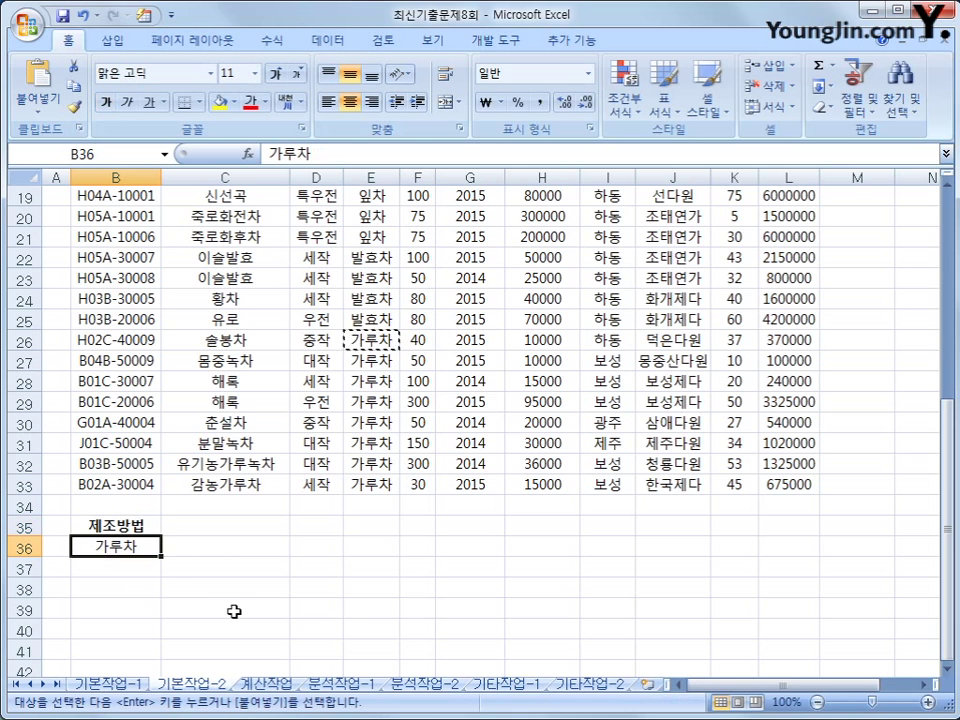
double_click(96, 546)
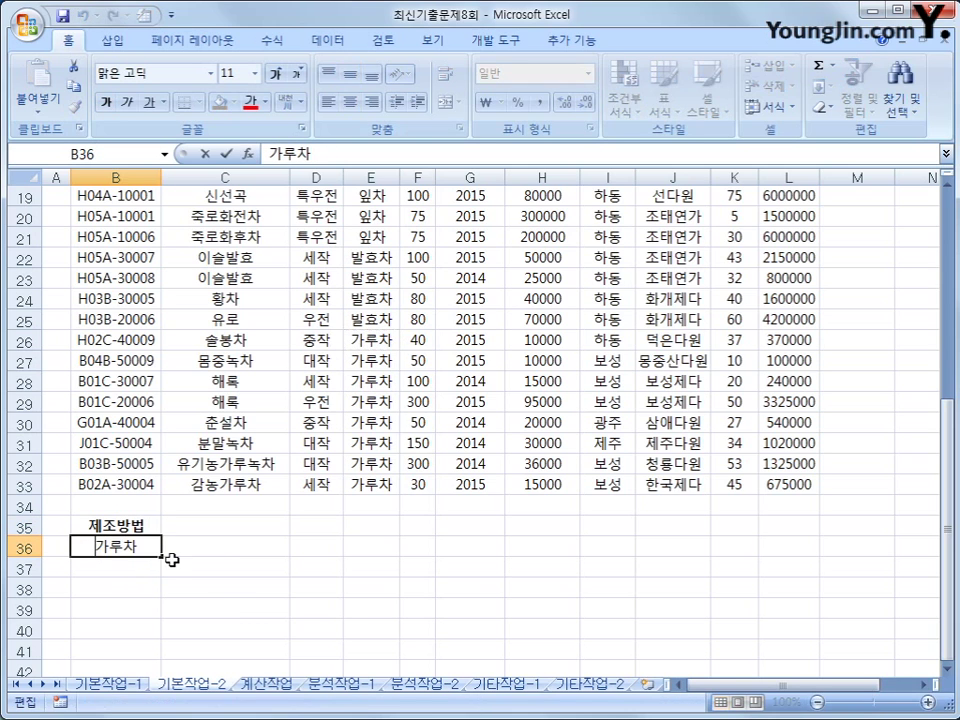
text(<>)
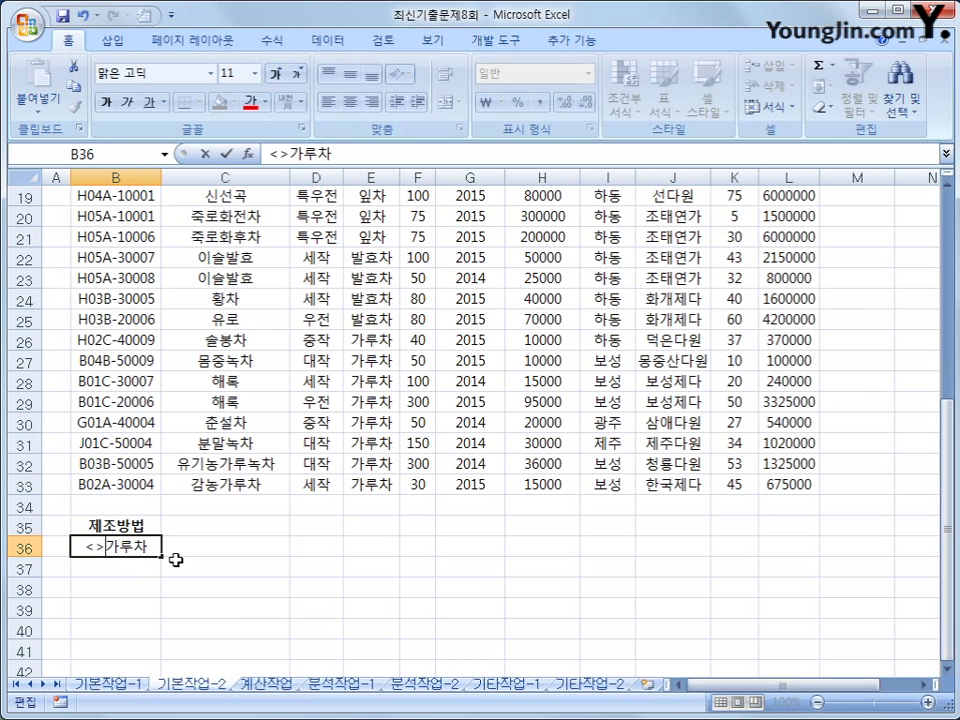
key(Return)
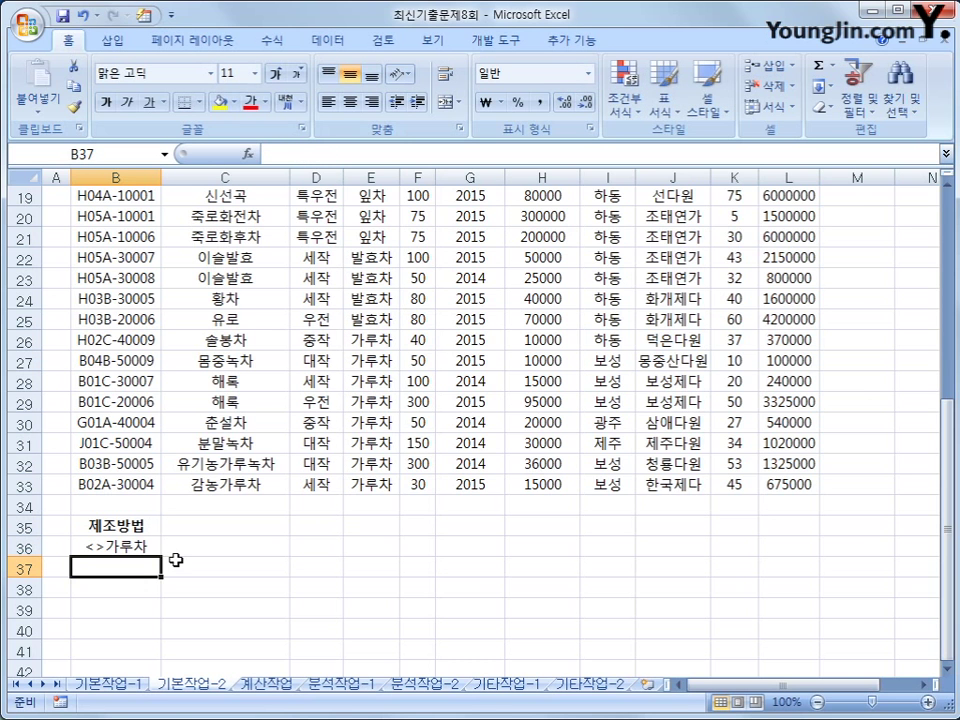
click(145, 550)
Copy the 판매금액 header from the table into cells C35 and D35 of the criteria range.
scroll(145, 550, up, 6)
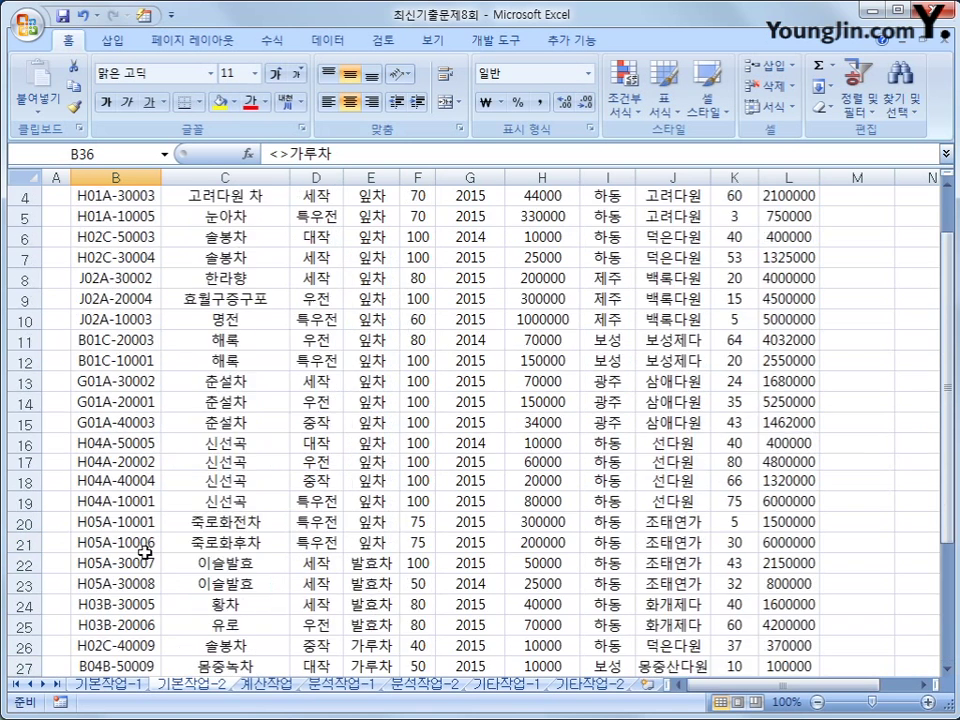
click(782, 237)
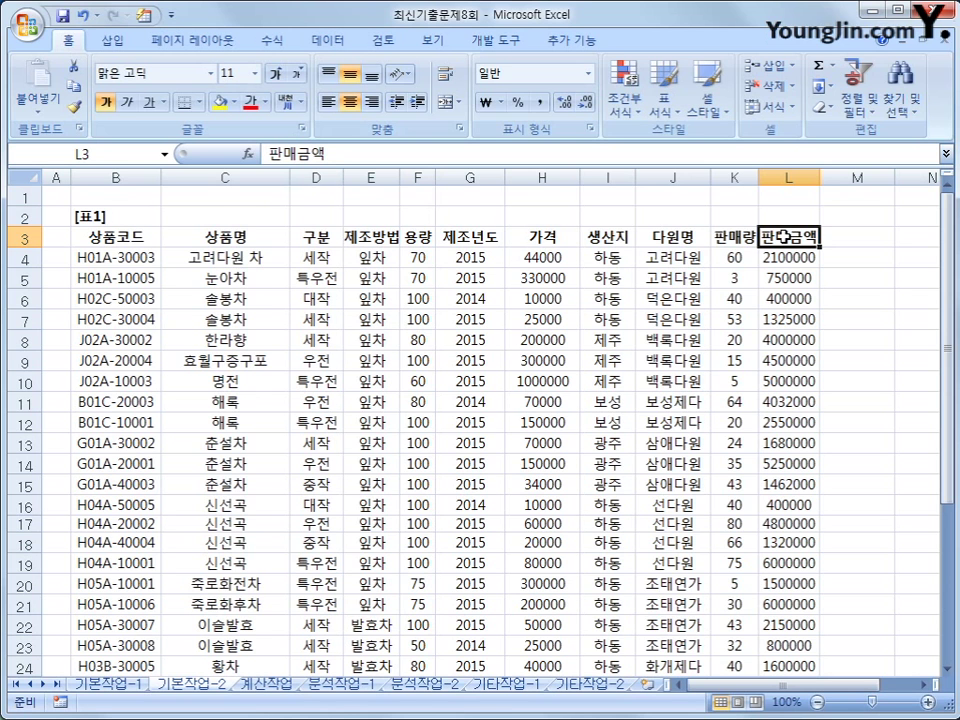
key(ctrl+c)
scroll(467, 508, down, 6)
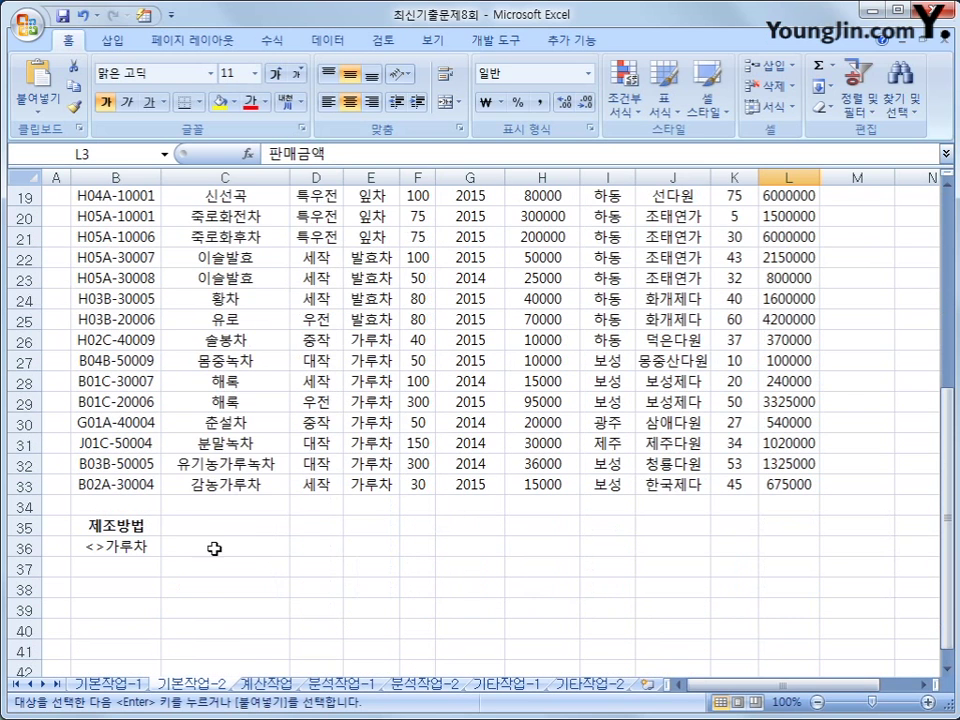
click(198, 532)
key(ctrl+v)
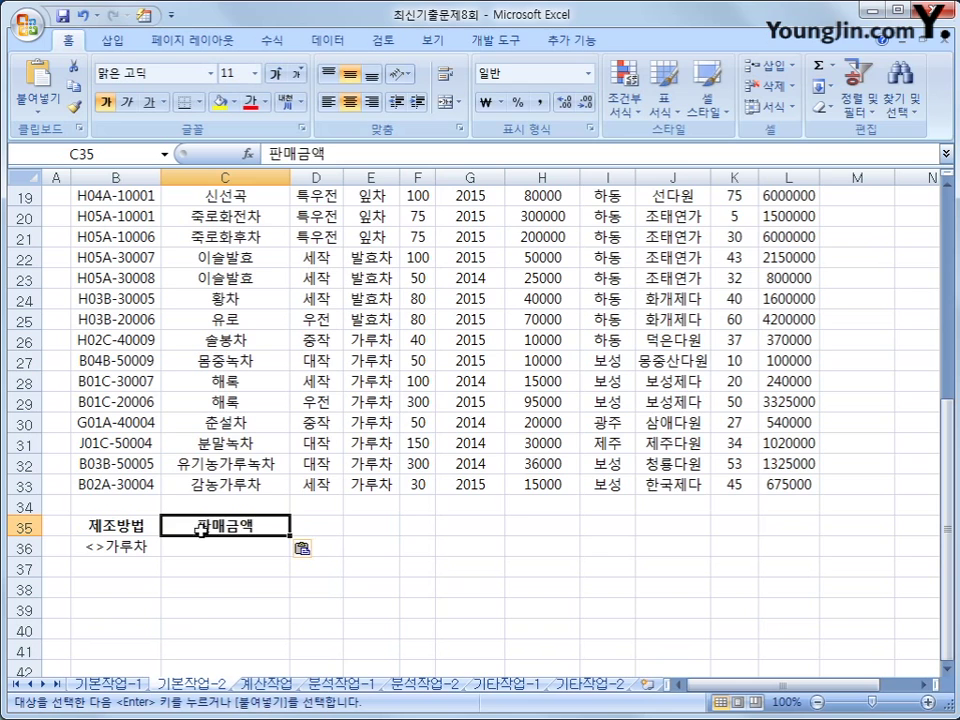
click(307, 525)
key(ctrl+v)
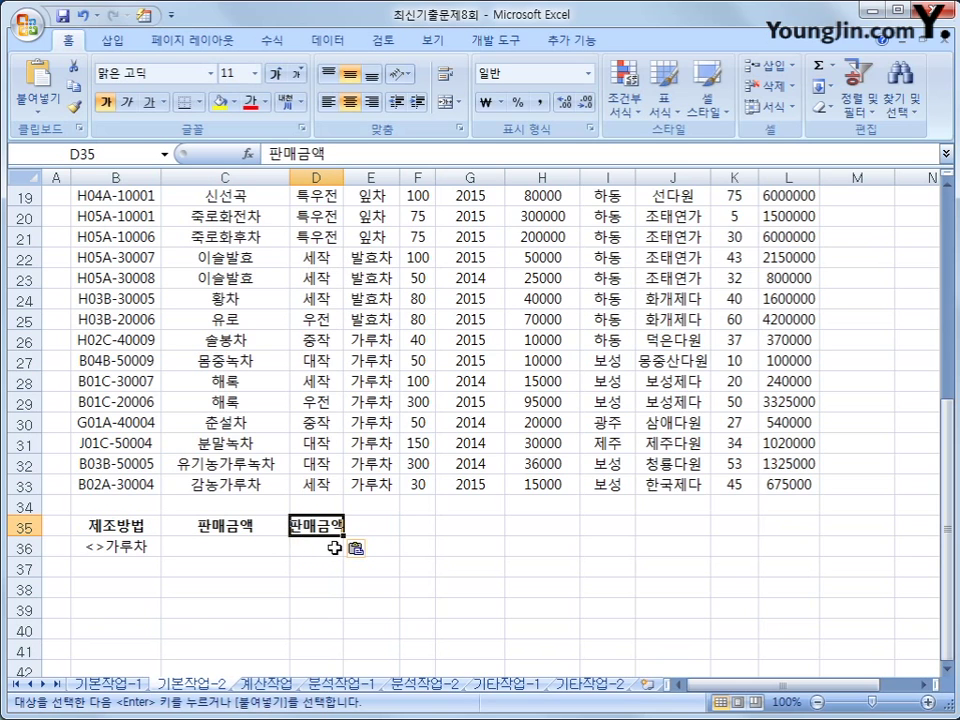
Enter the 판매금액 criteria >=1000000 in cell C36 and <=2000000 in cell D36.
click(236, 549)
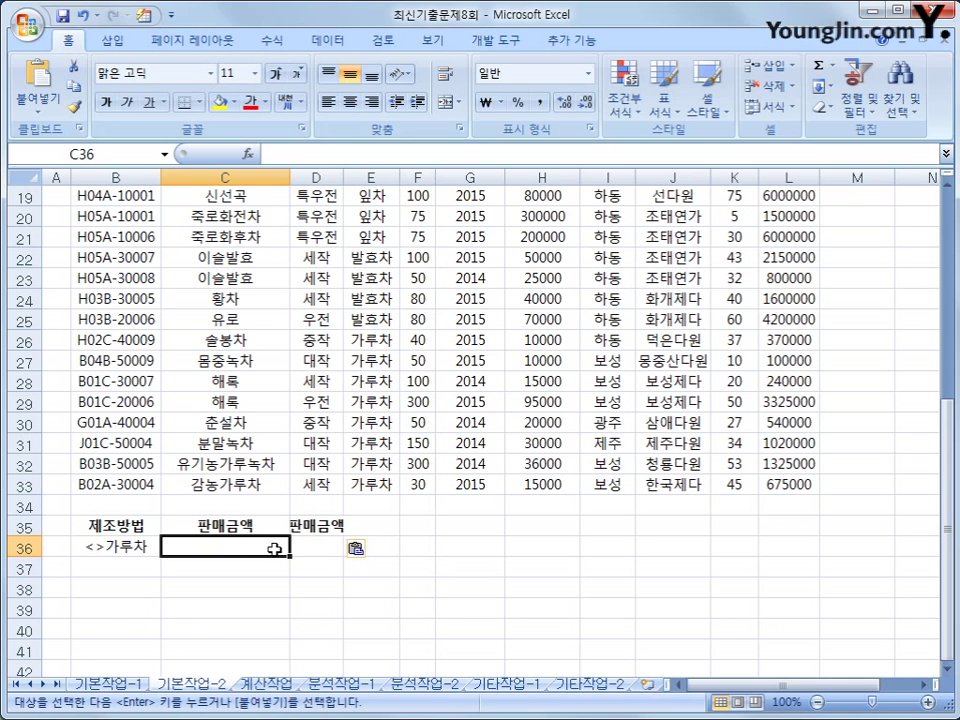
text(>=)
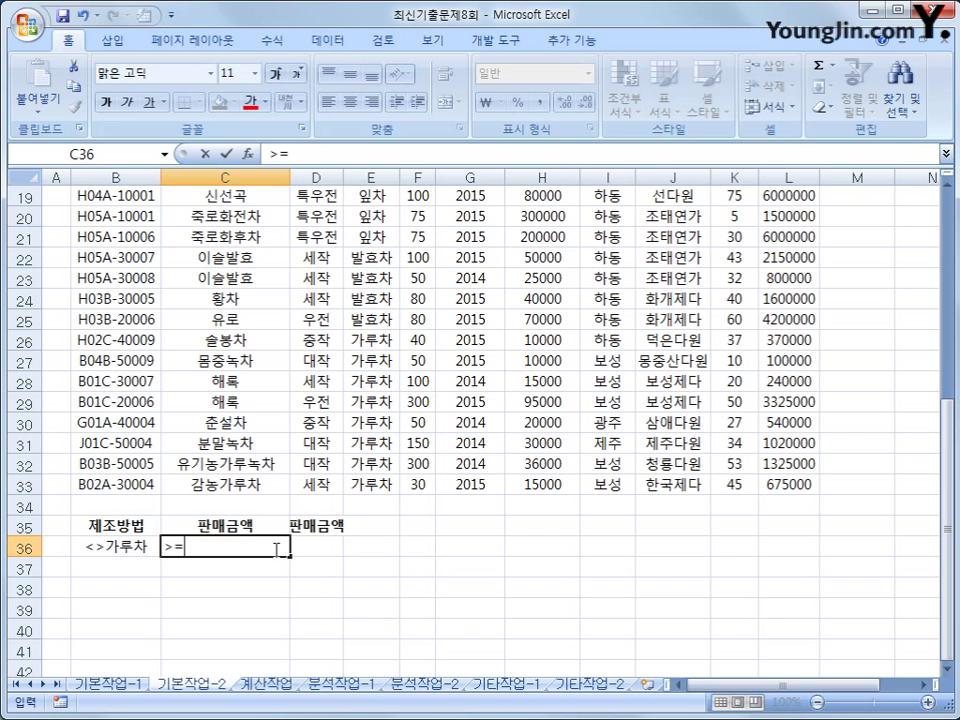
text(1000000)
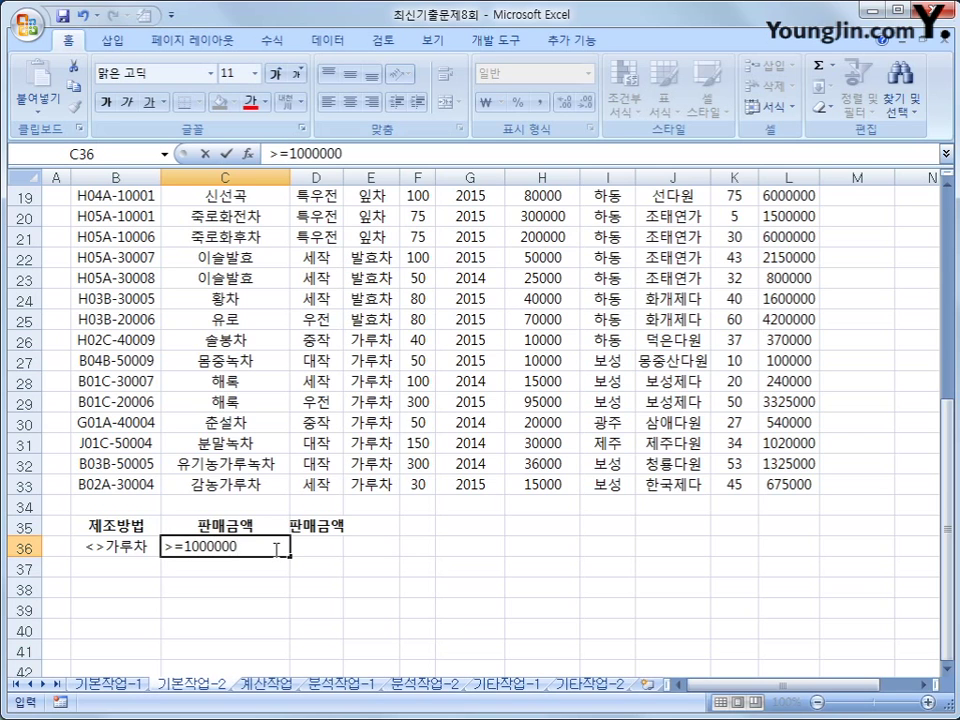
key(Tab)
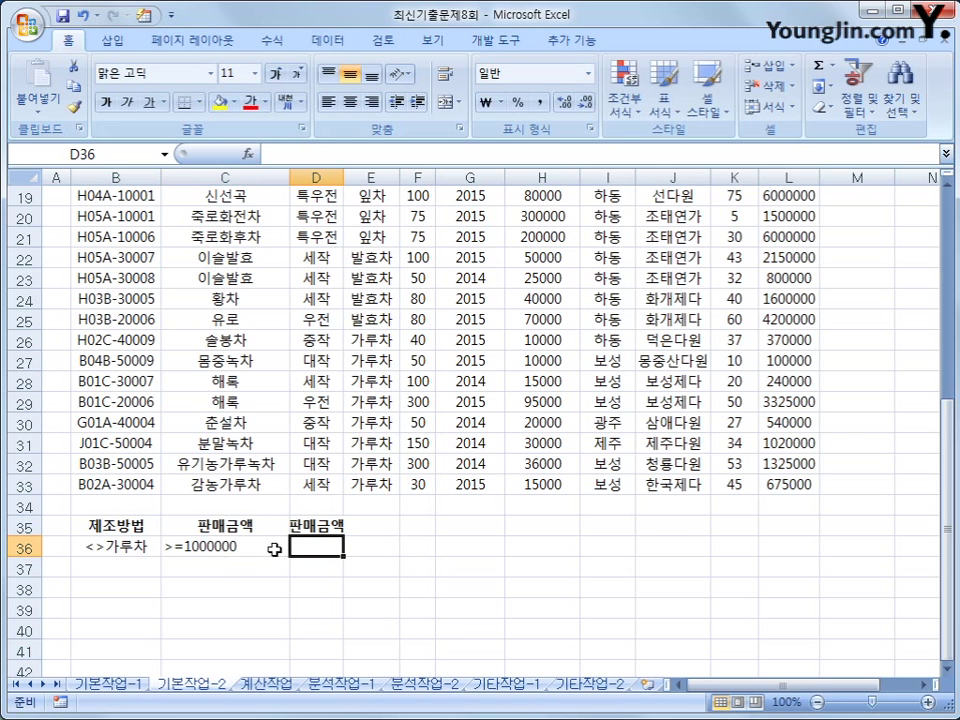
text(<=20)
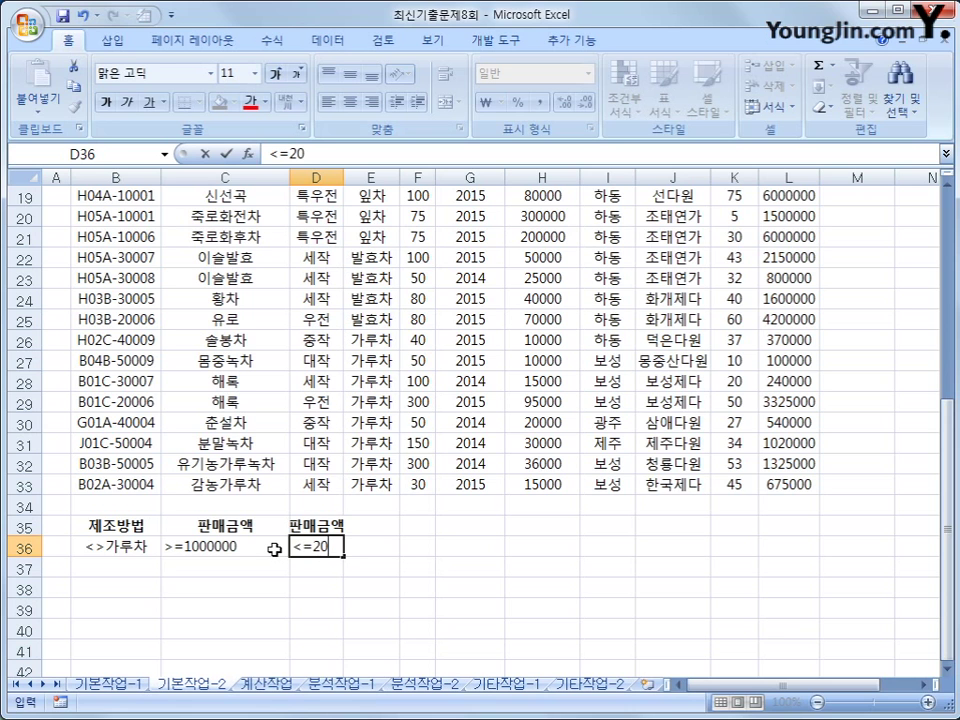
text(00000)
key(Return)
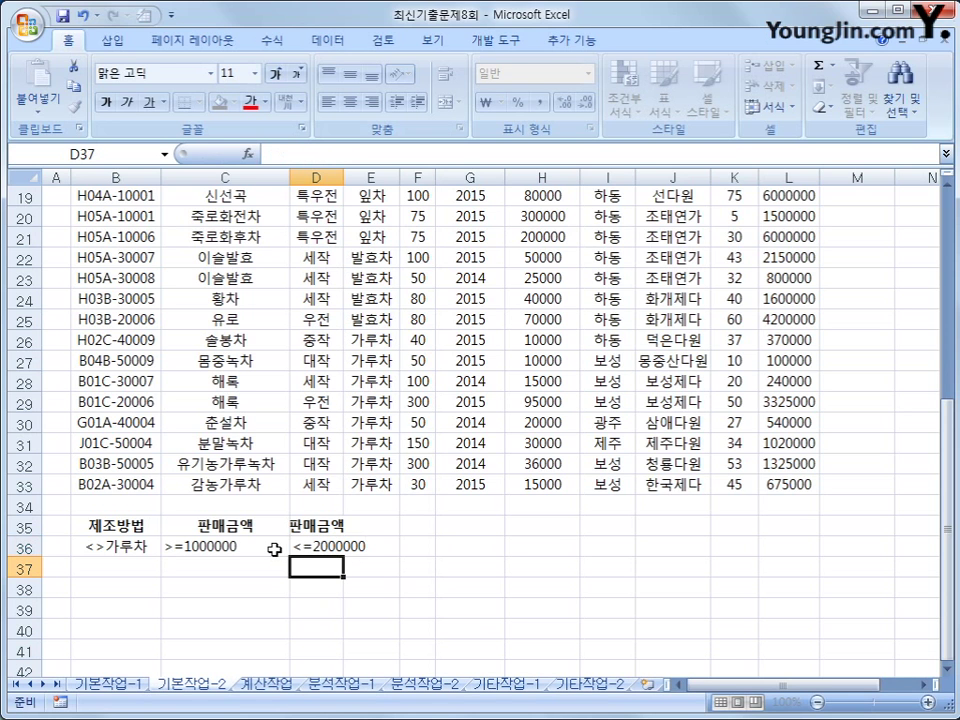
Copy the 상품코드, 구분, 가격 and 다원명 headers from the table to the output row starting at cell B40.
scroll(273, 549, up, 6)
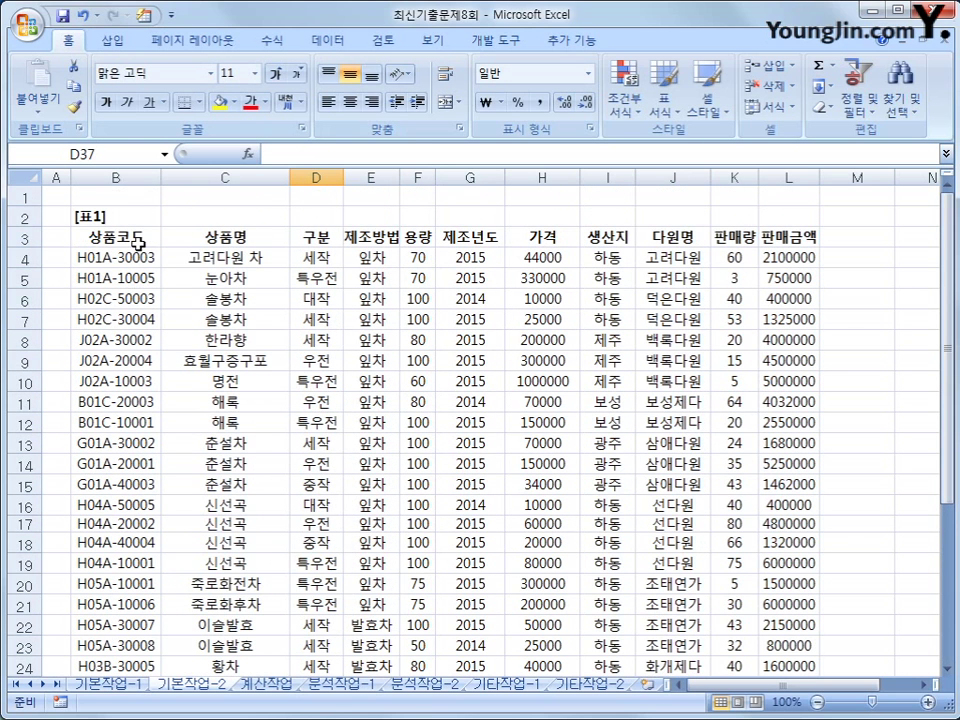
click(138, 243)
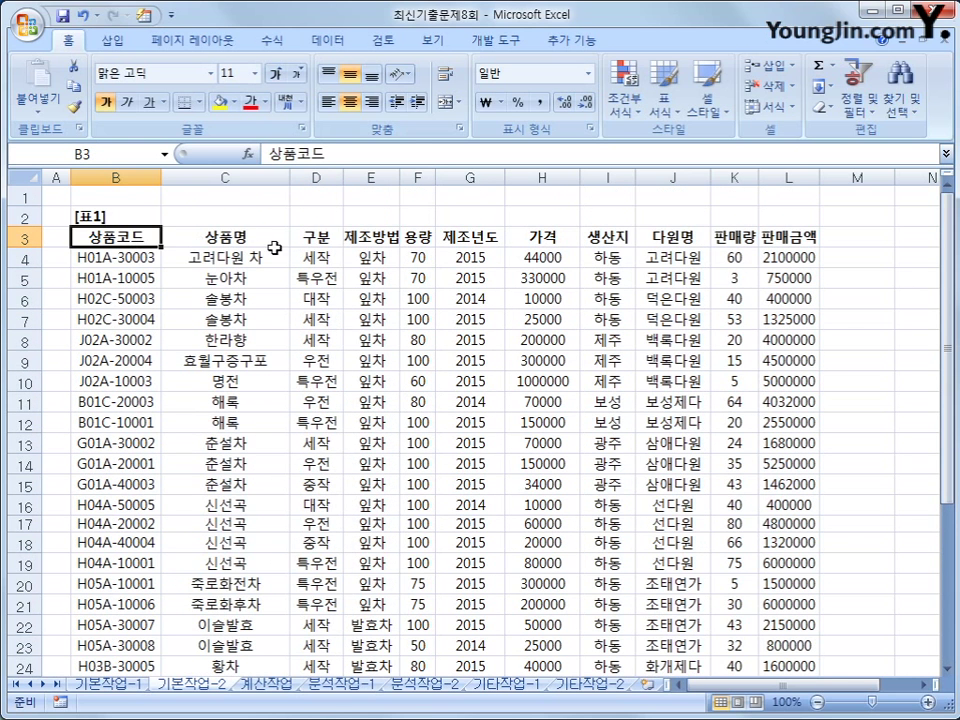
ctrl+click(659, 237)
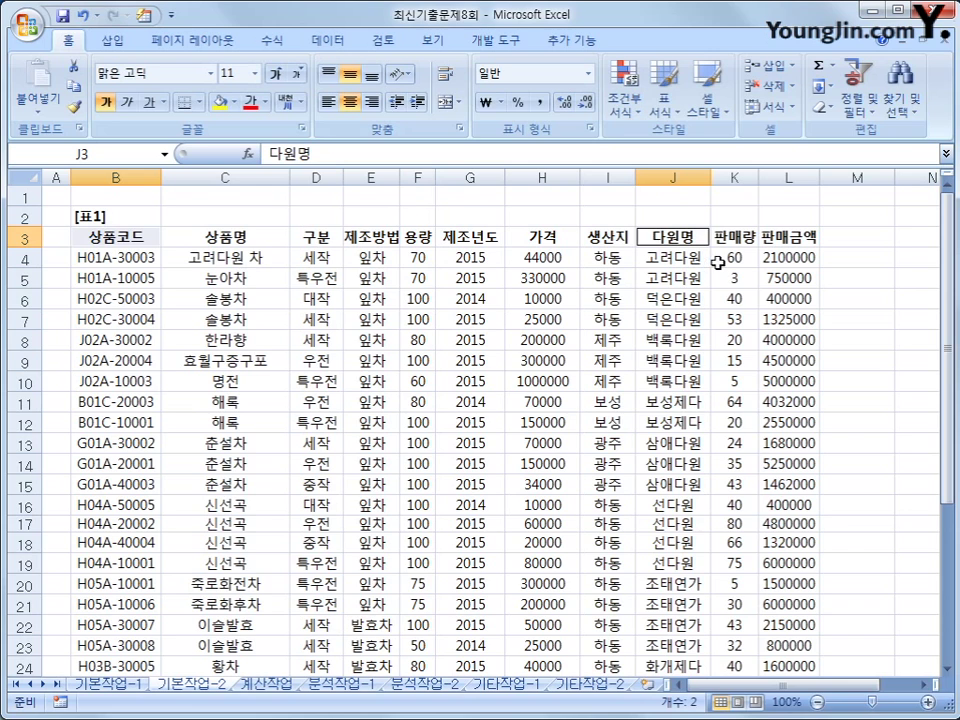
ctrl+click(310, 237)
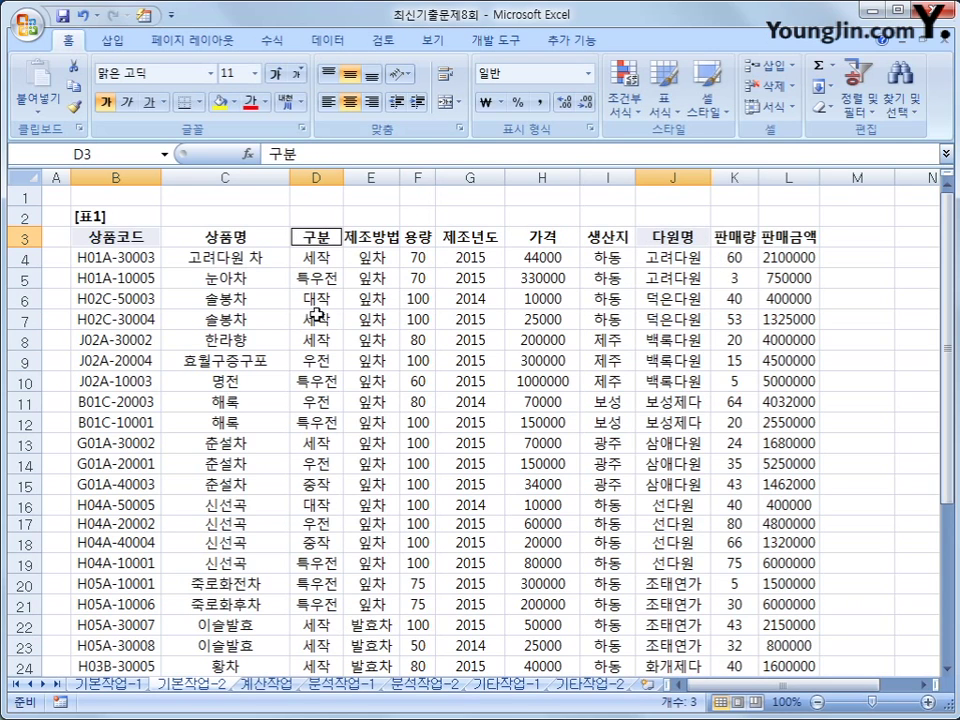
ctrl+click(542, 237)
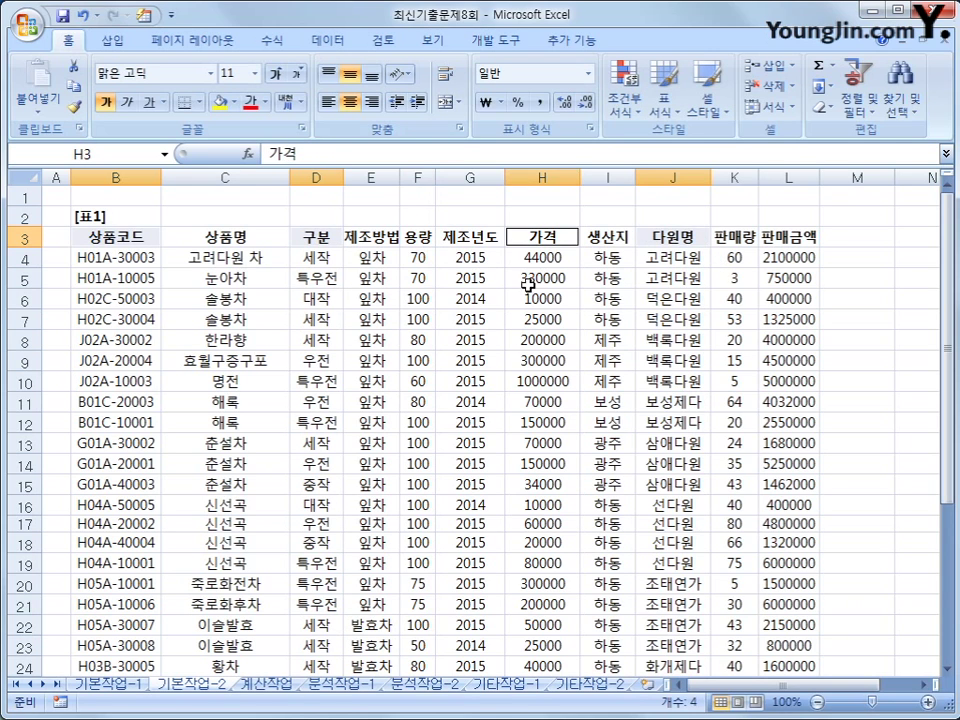
key(ctrl+c)
scroll(385, 388, down, 7)
scroll(251, 439, down, 2)
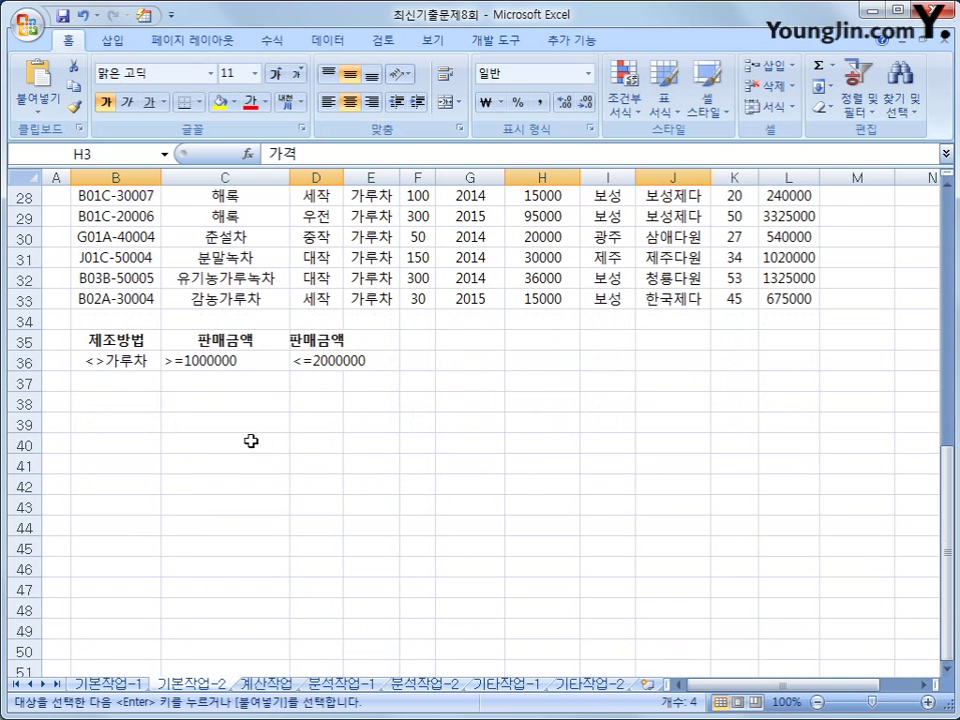
click(100, 442)
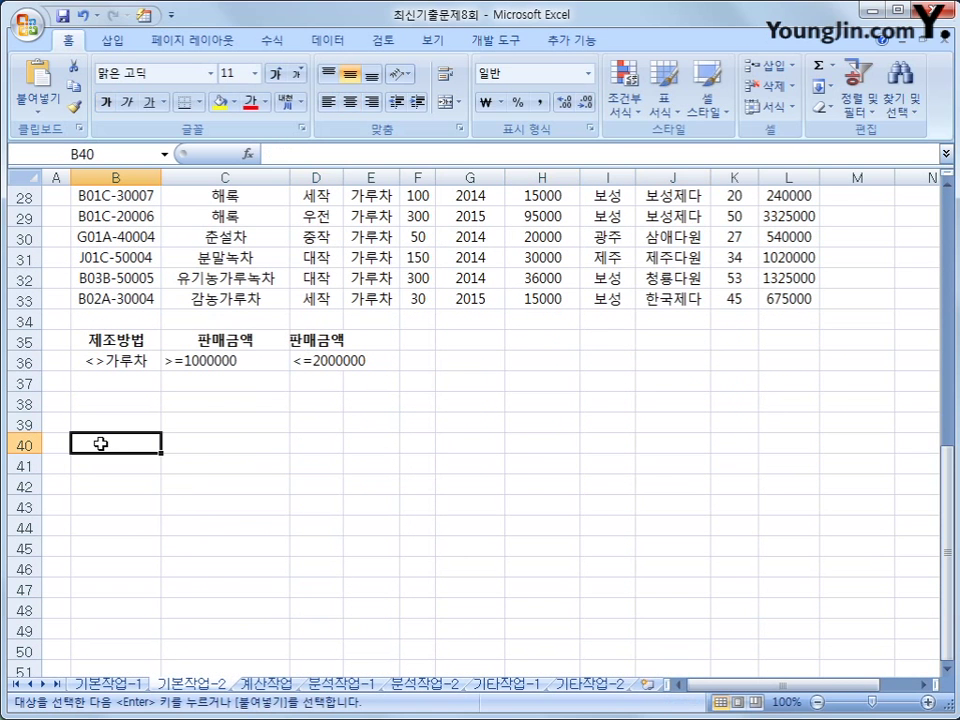
key(ctrl+v)
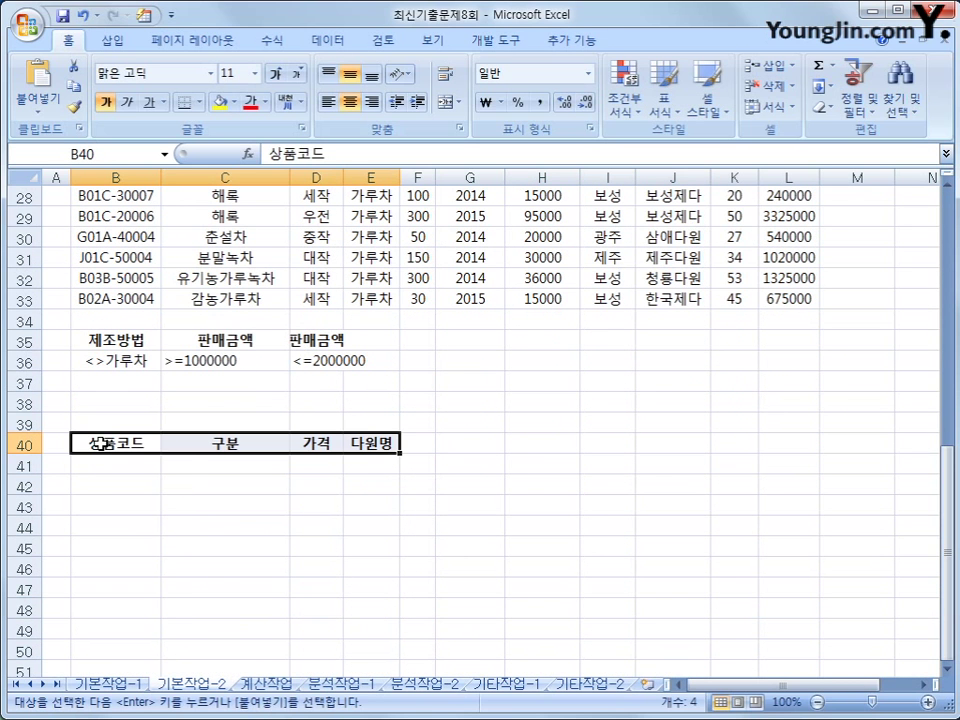
click(333, 485)
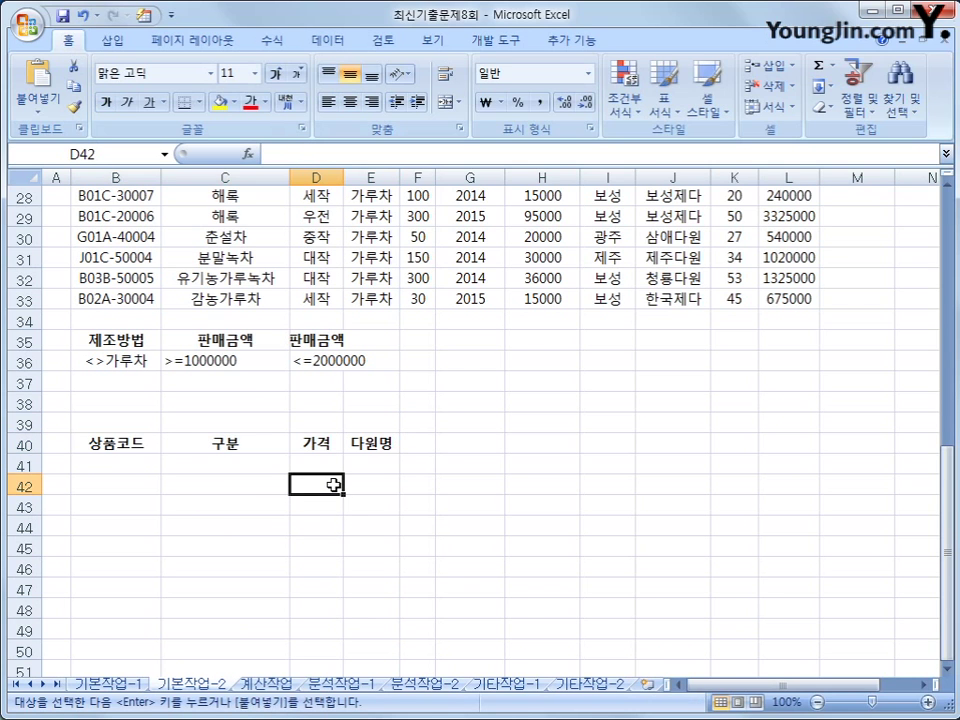
Rearrange the output headers in B40:E40 into the order 상품코드, 다원명, 구분, 가격.
click(107, 440)
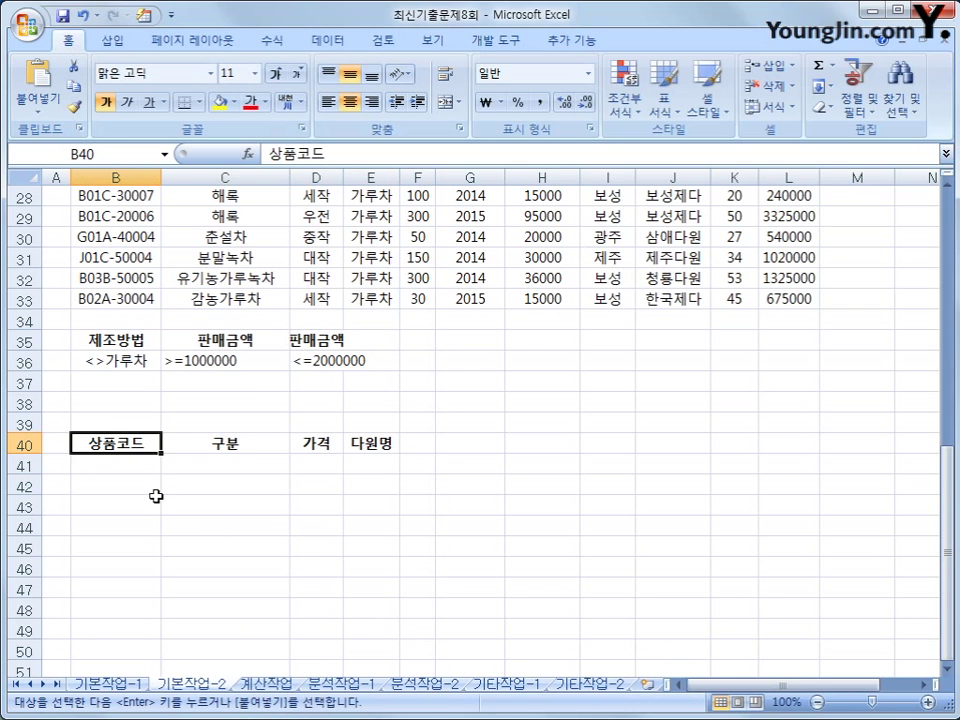
click(378, 443)
mouse_move(373, 454)
mouse_down()
mouse_move(231, 461)
mouse_move(317, 439)
mouse_move(371, 447)
mouse_up()
click(231, 441)
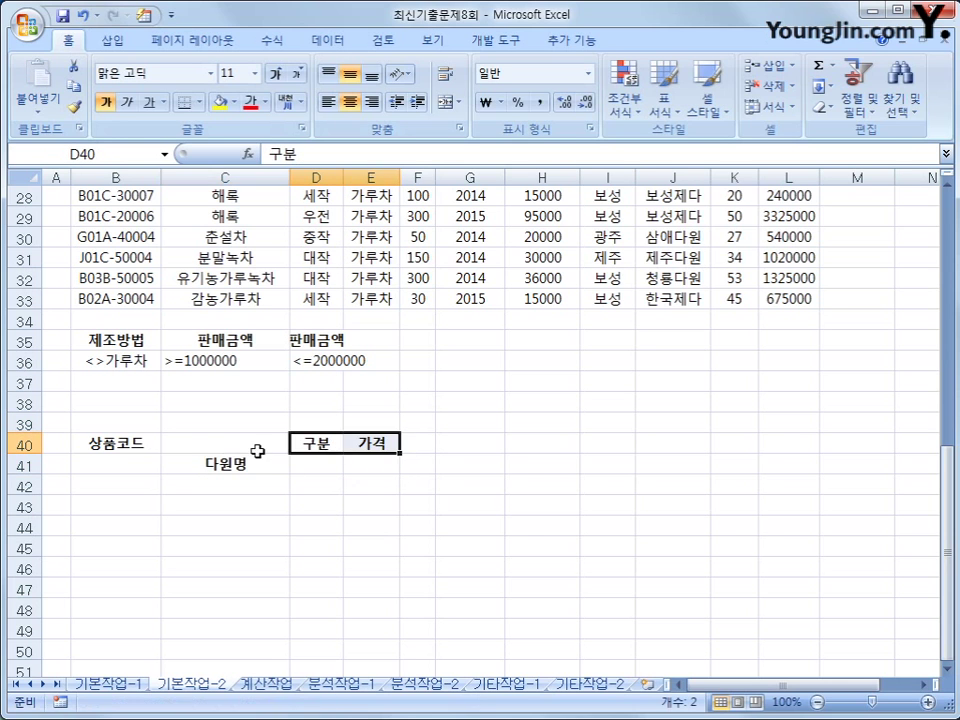
click(227, 463)
drag(229, 454, 236, 447)
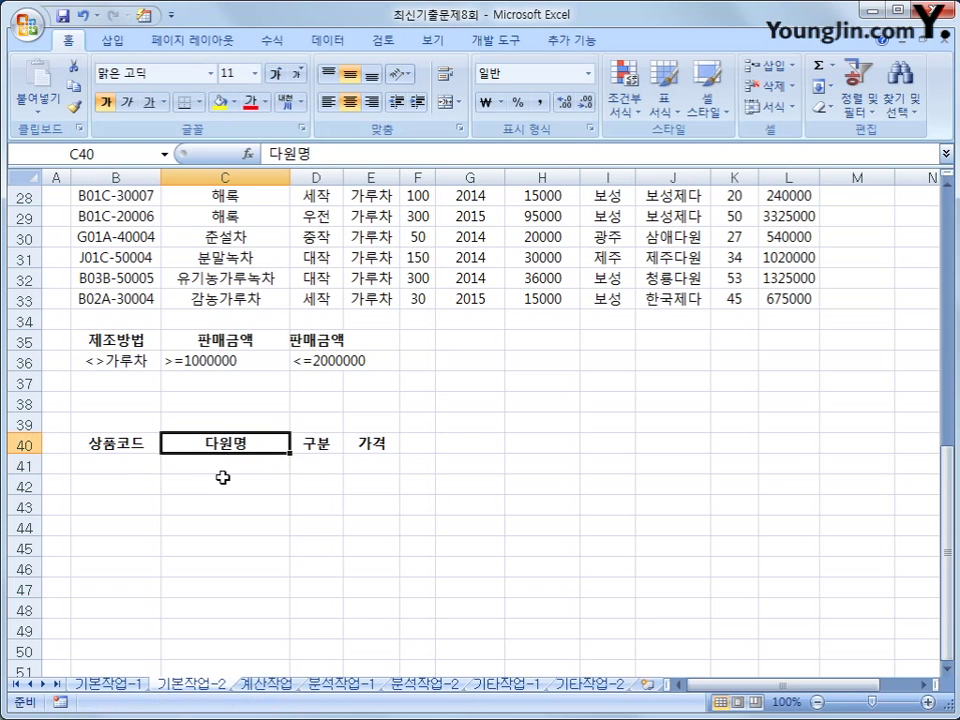
Review the output header order in B40:E40 and the criteria range B35:D36.
click(129, 446)
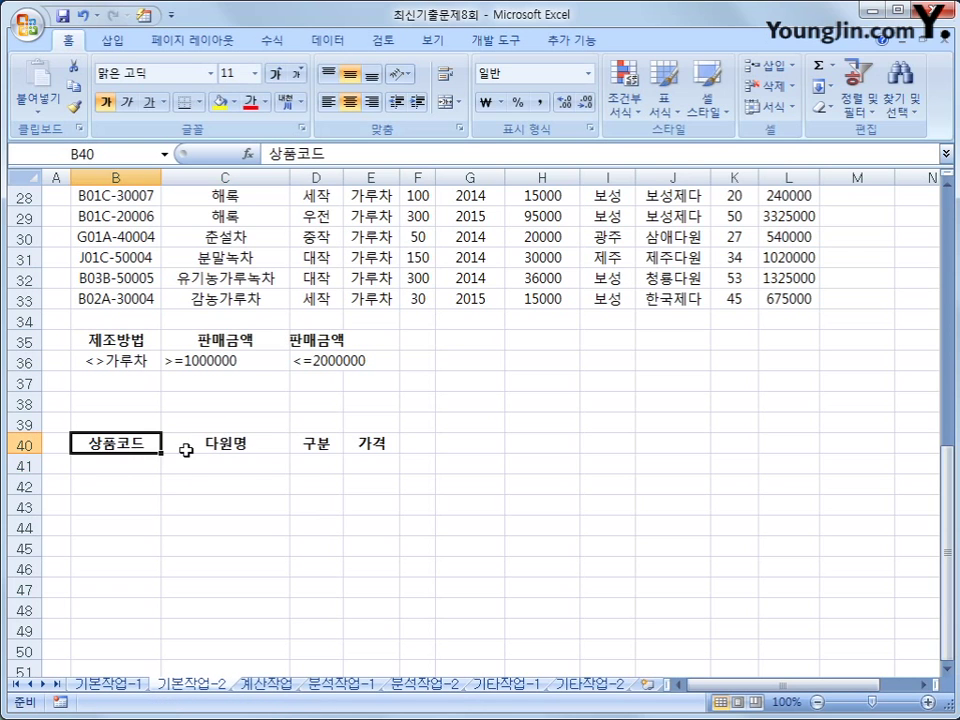
click(240, 449)
click(322, 446)
click(371, 447)
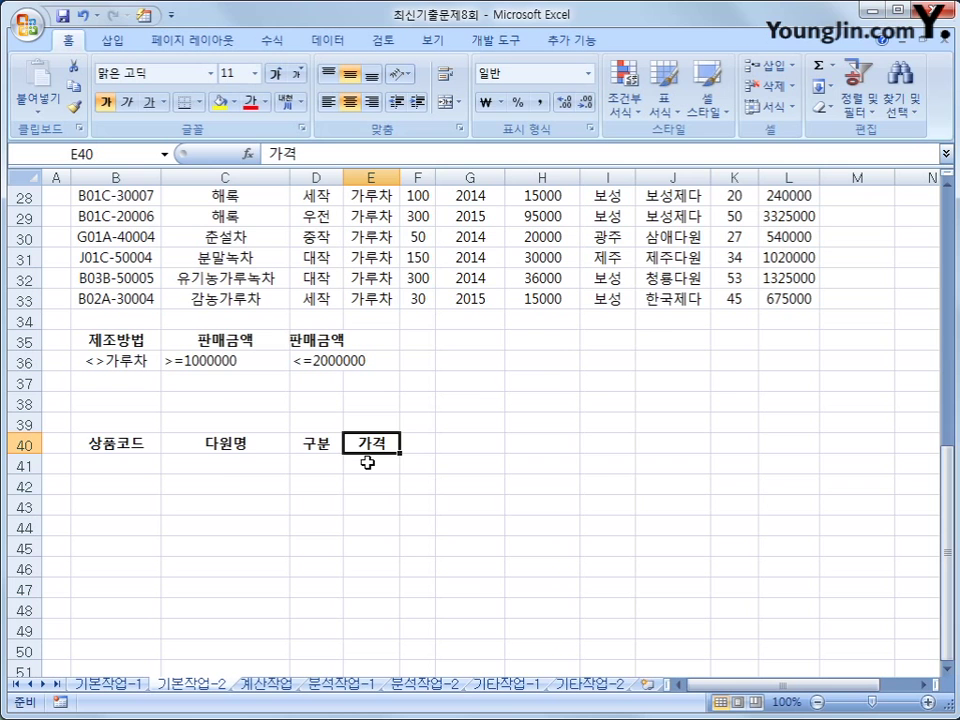
scroll(368, 462, up, 2)
drag(130, 464, 300, 489)
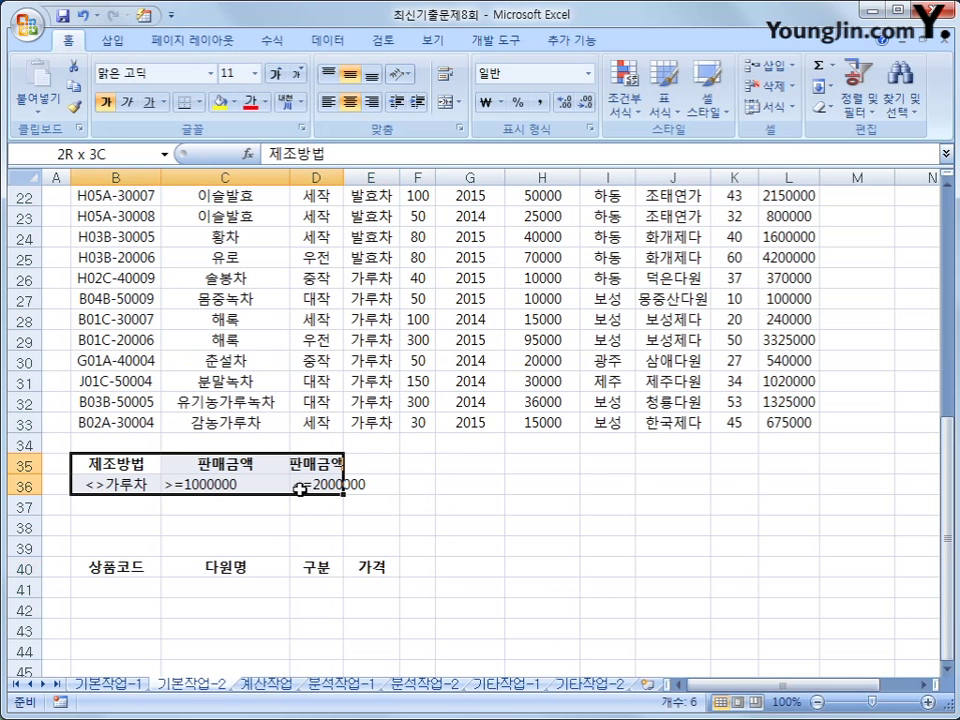
drag(103, 568, 358, 573)
Start an advanced filter on the table B3:L33 and set B35:D36 as its criteria range.
scroll(370, 565, up, 7)
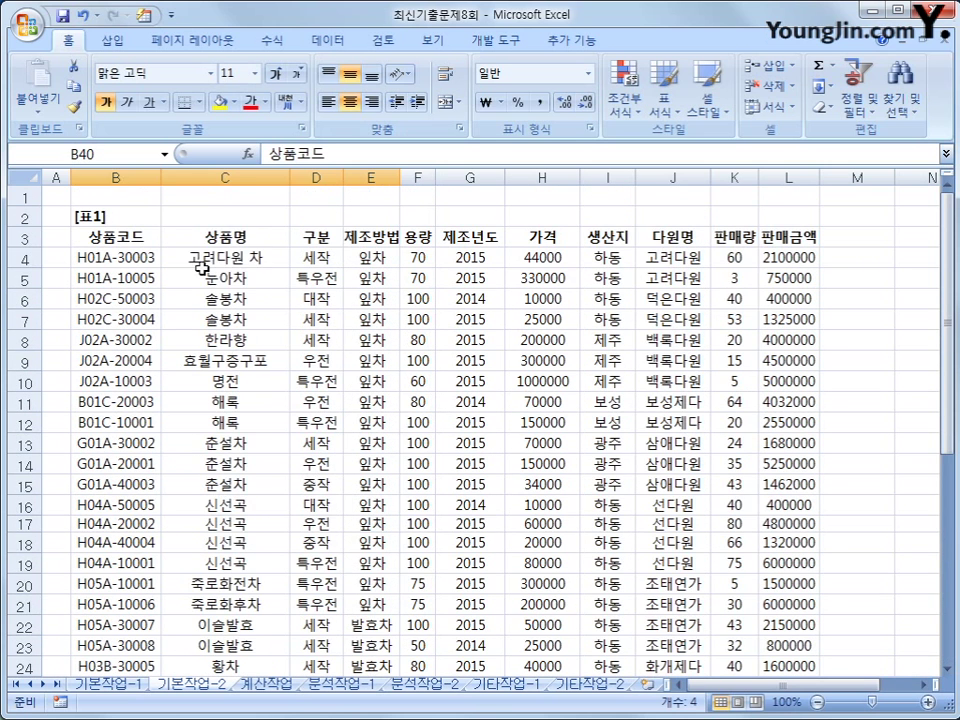
click(200, 258)
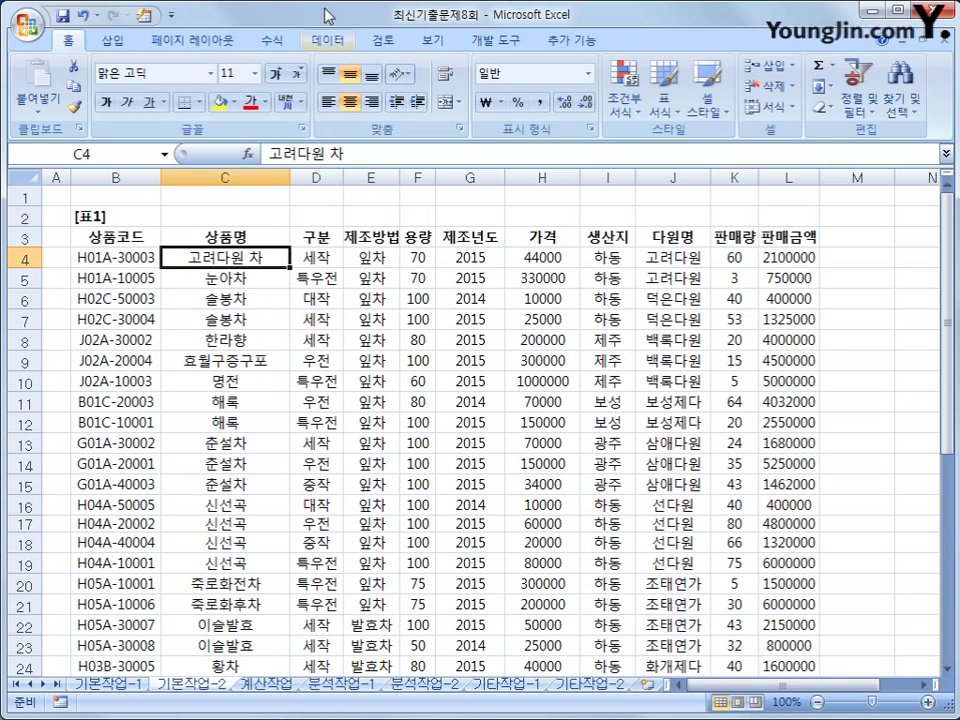
click(328, 40)
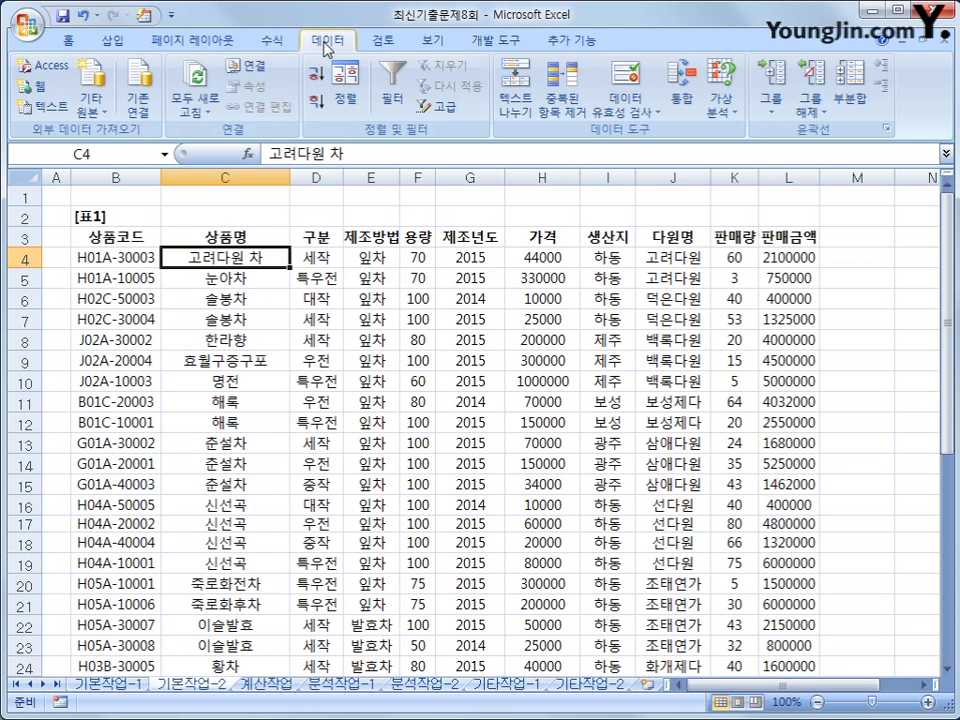
click(438, 105)
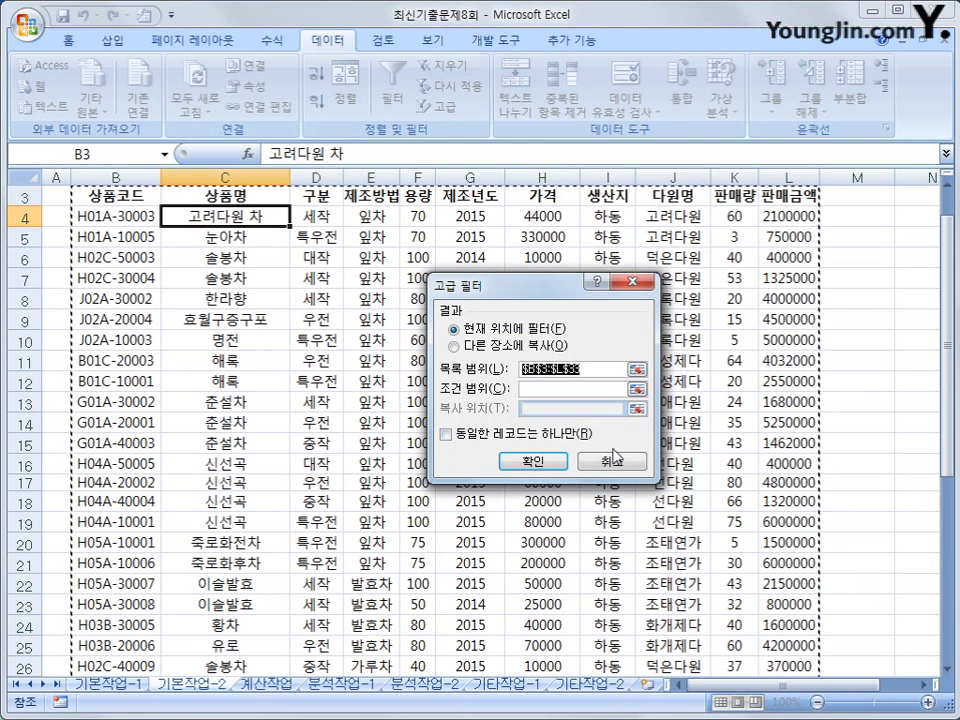
scroll(585, 437, down, 2)
scroll(585, 437, down, 3)
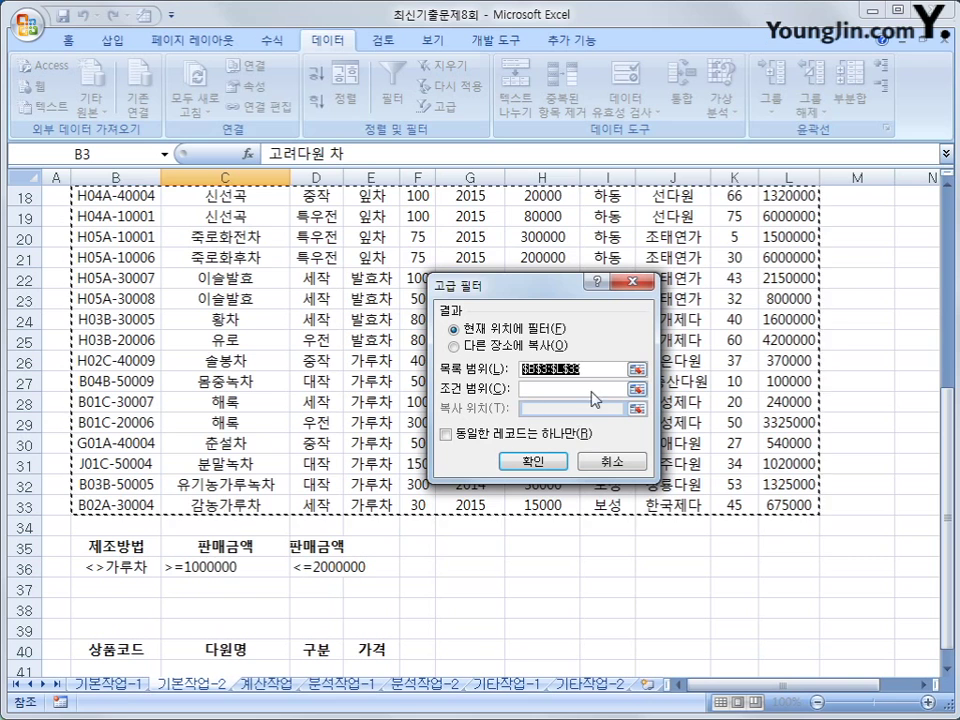
click(572, 388)
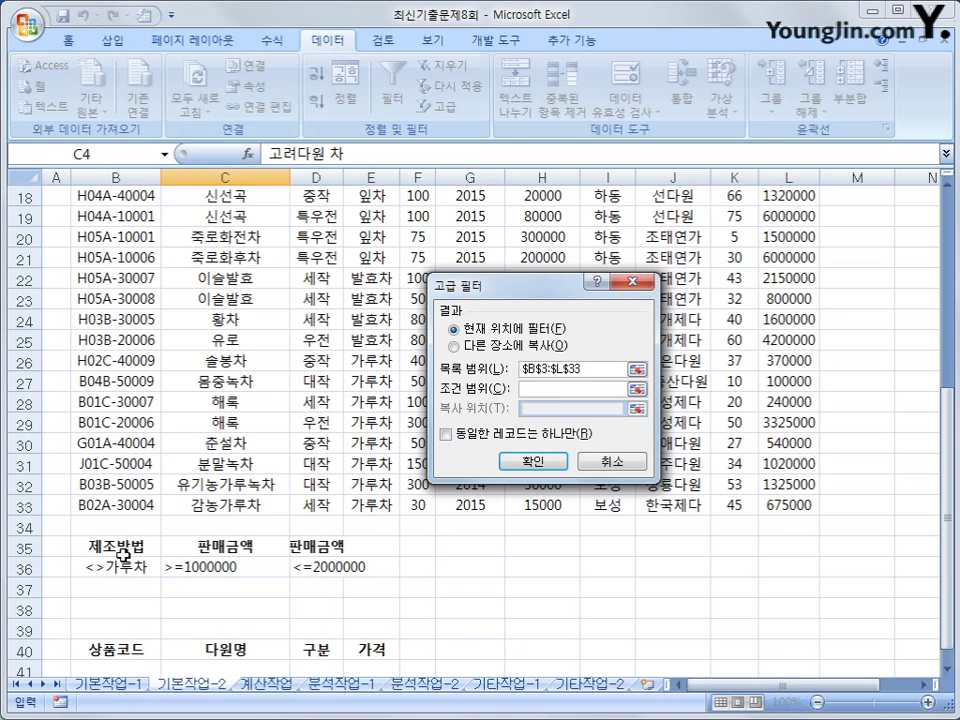
click(120, 548)
drag(120, 548, 313, 572)
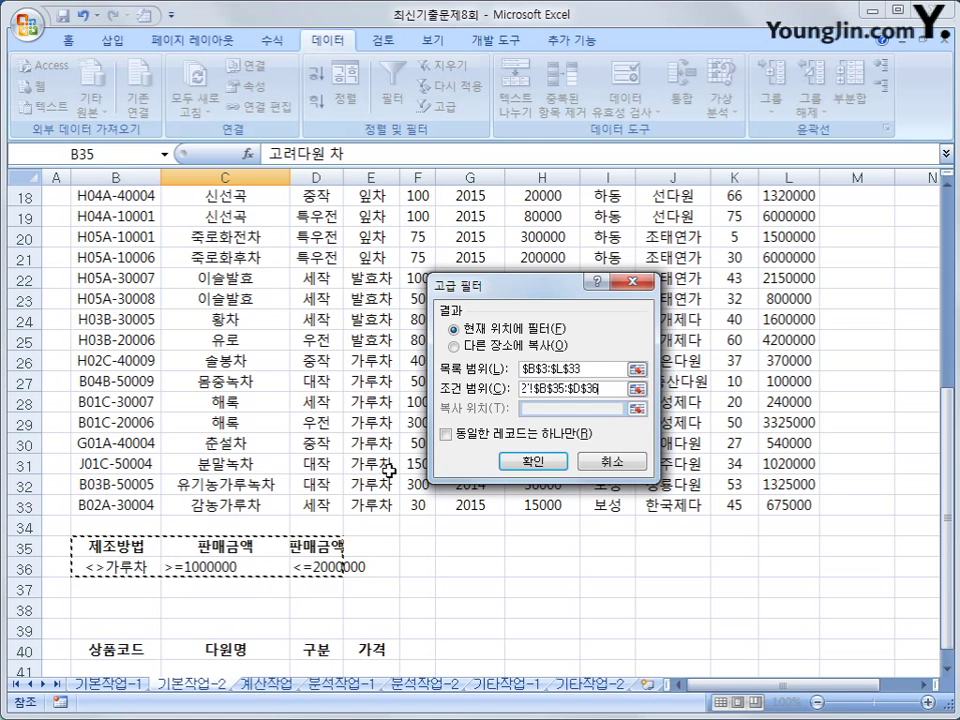
Set the advanced filter to copy its results to the headers in B40:E40 and run it.
click(500, 347)
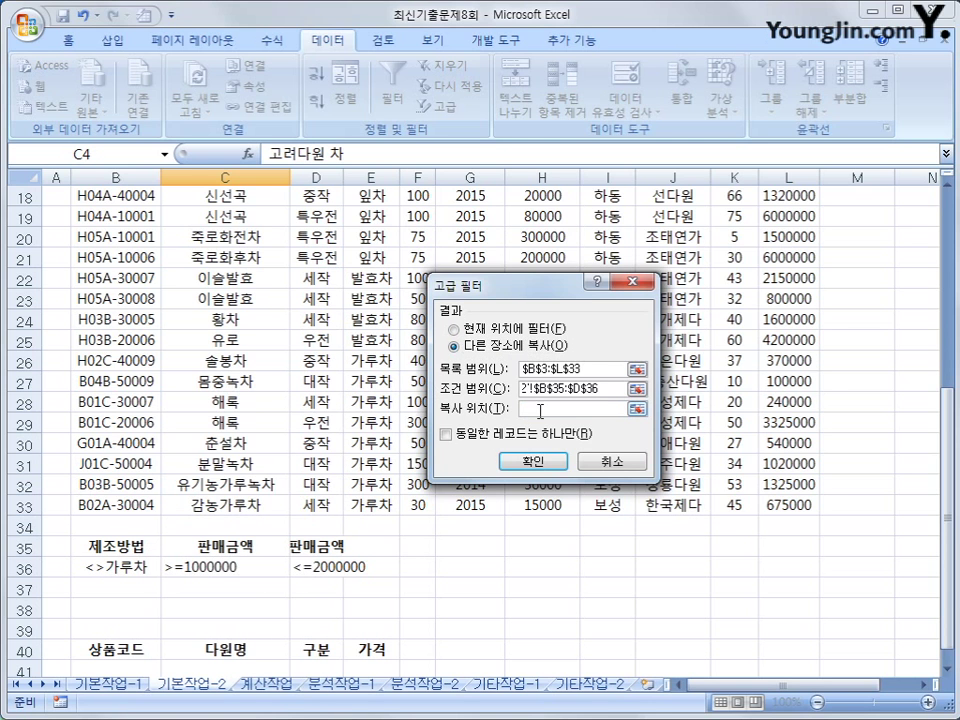
scroll(358, 525, down, 2)
drag(120, 527, 372, 526)
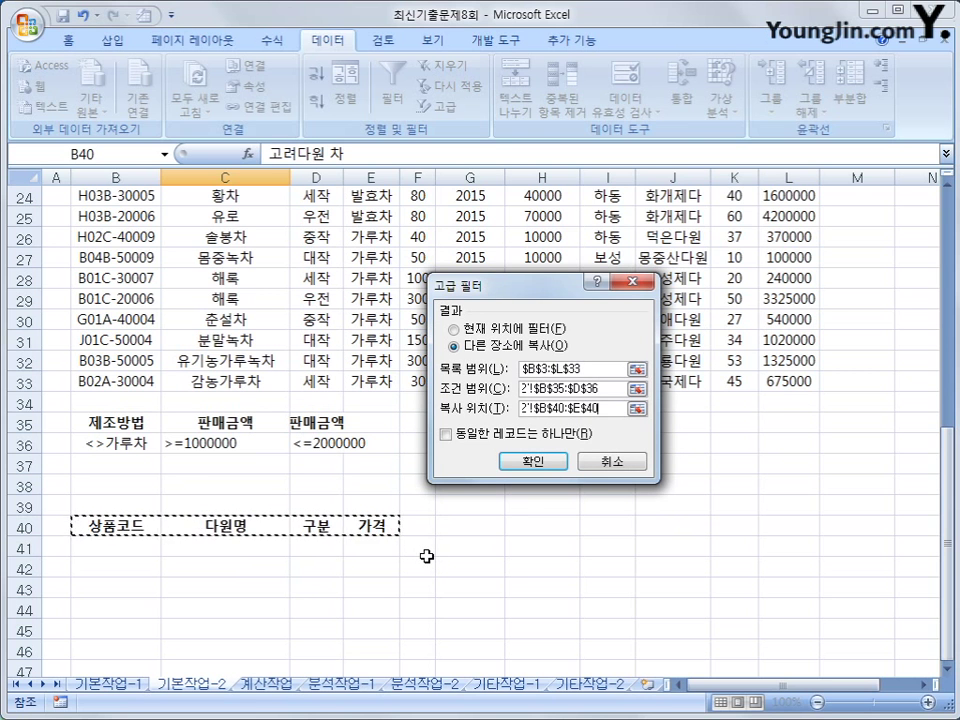
click(533, 461)
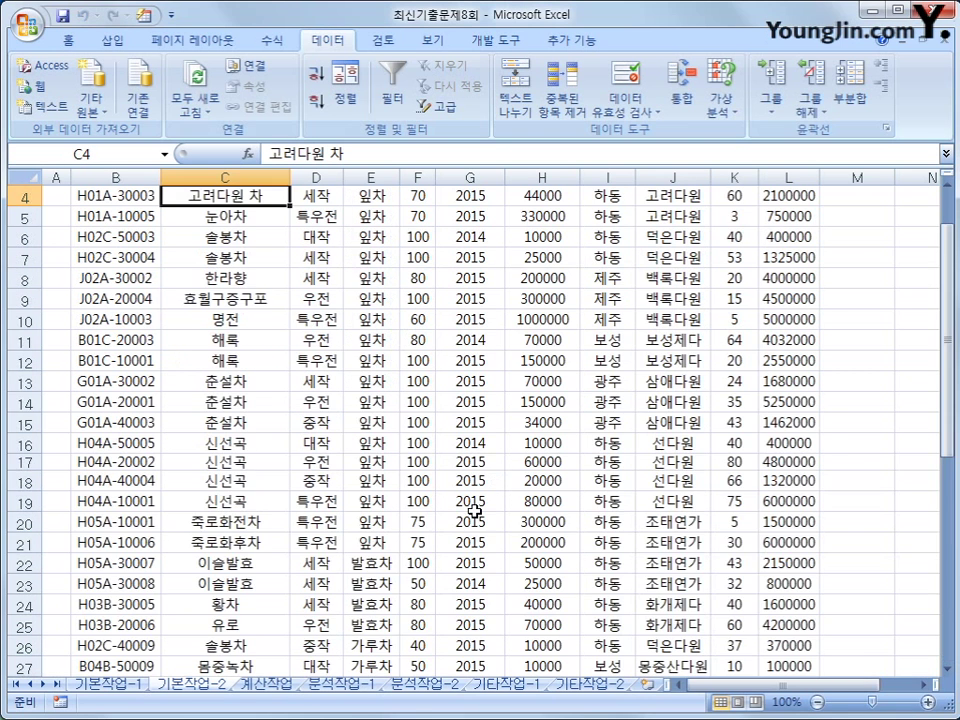
scroll(458, 556, down, 5)
scroll(458, 556, down, 3)
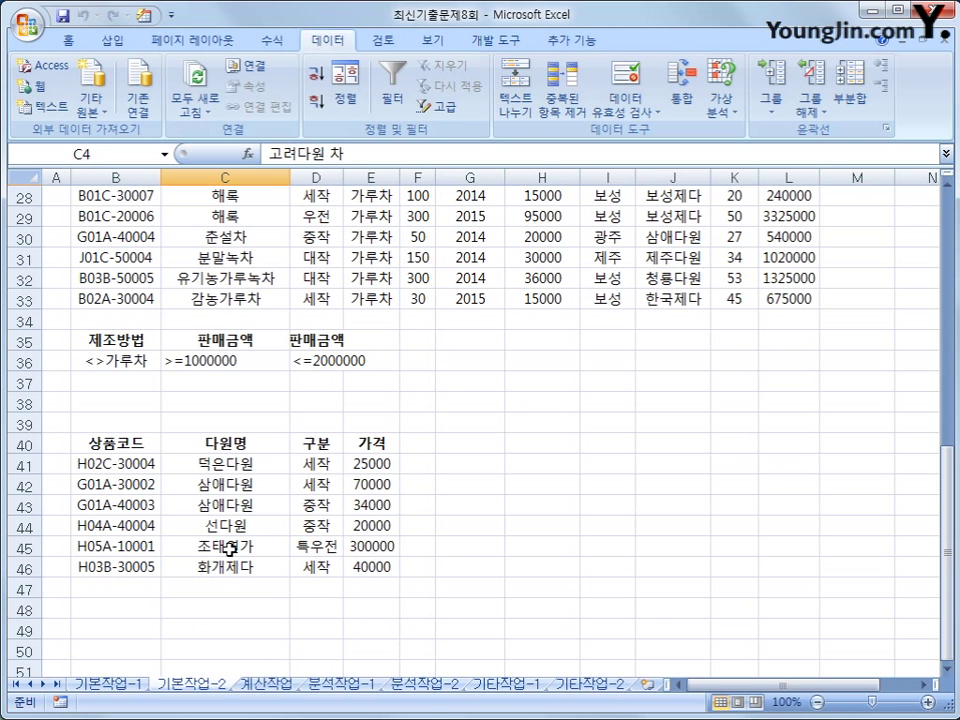
Start a new conditional formatting rule for the table data B4:L33 that uses a formula to determine the cells.
scroll(229, 548, up, 9)
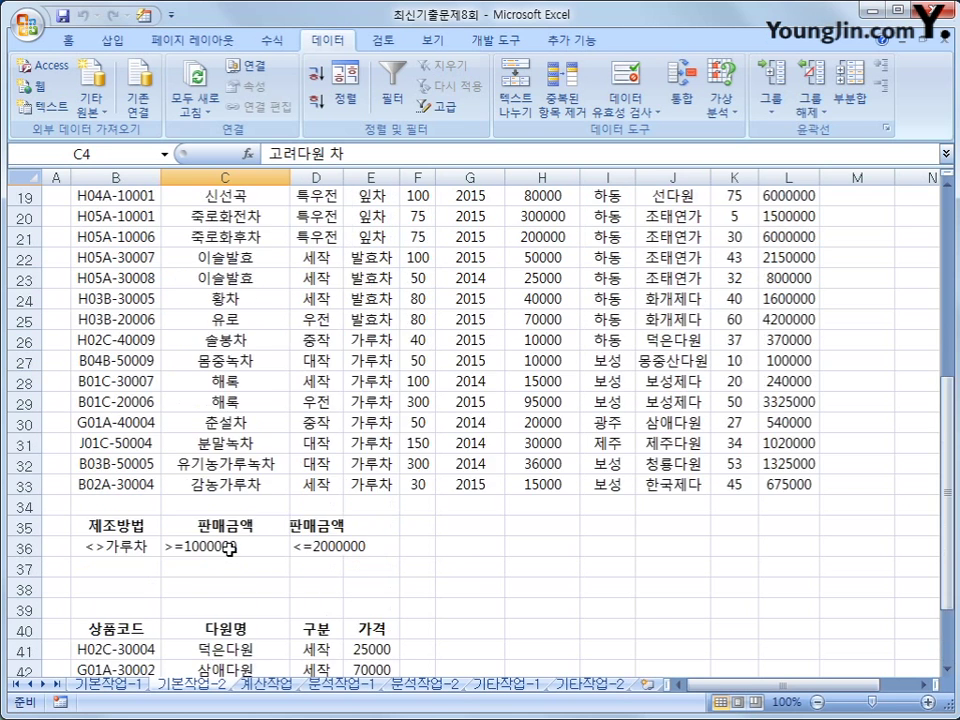
click(104, 262)
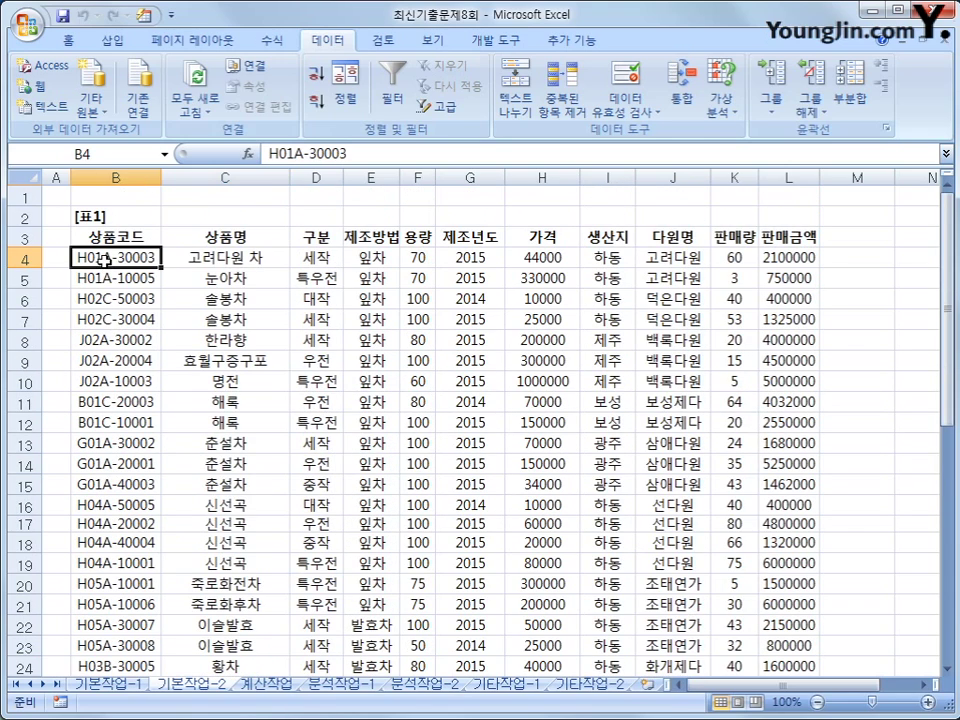
drag(104, 262, 778, 624)
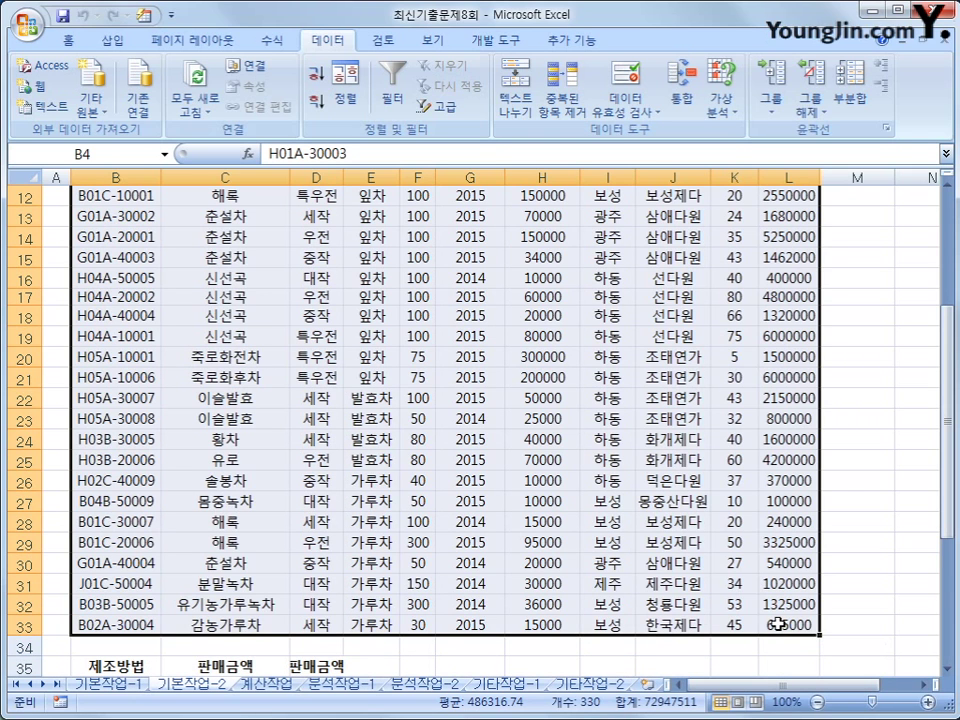
click(68, 40)
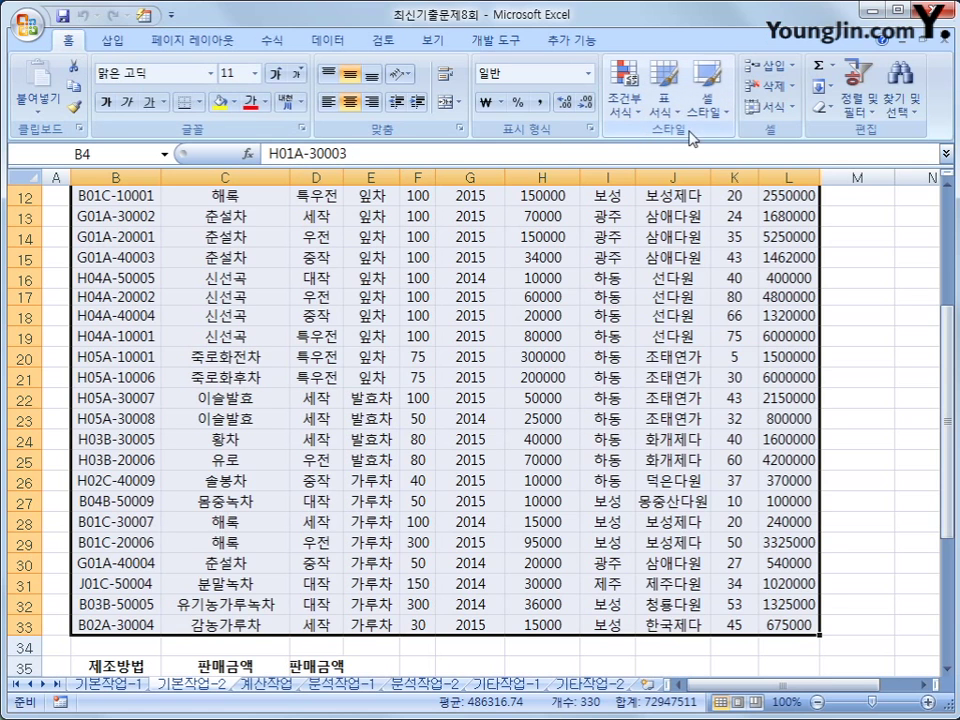
click(630, 105)
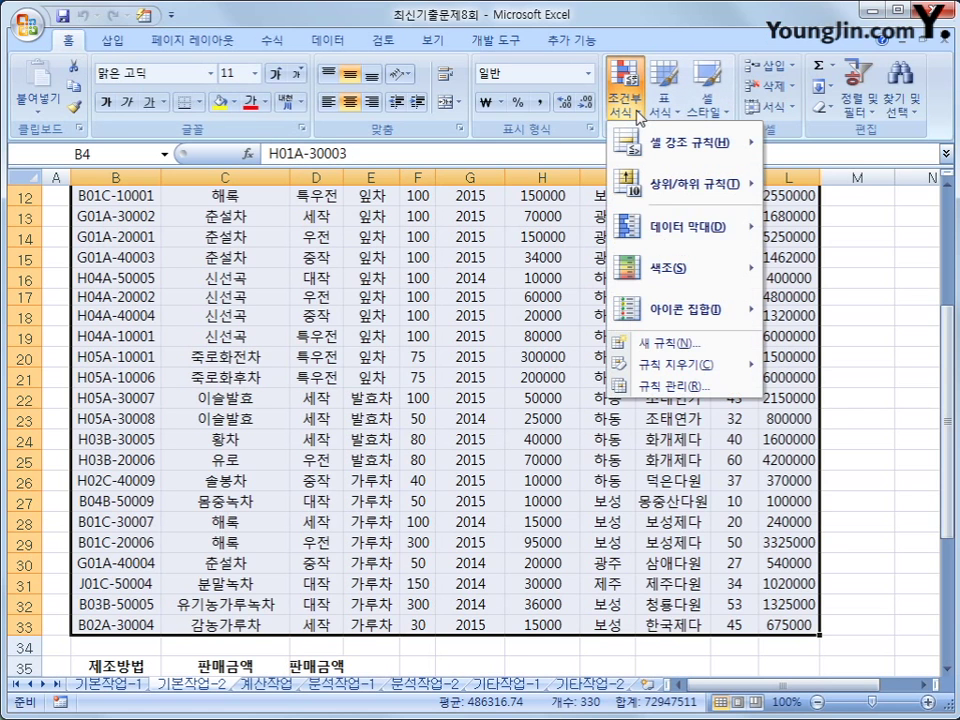
click(672, 344)
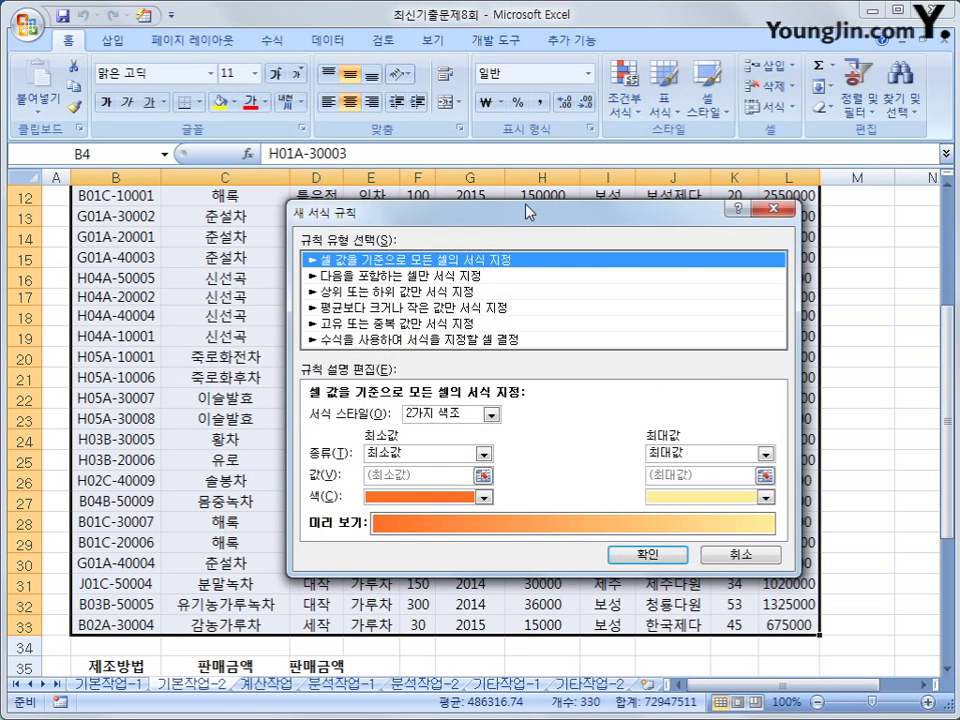
drag(388, 207, 246, 192)
click(345, 323)
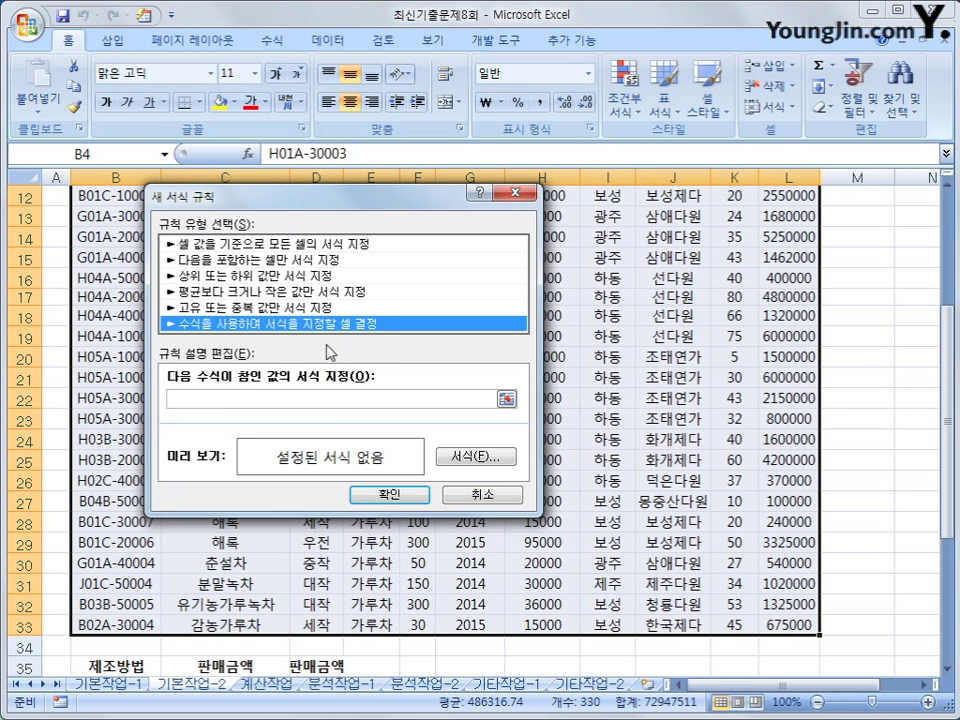
Begin the rule formula with =and(left($B4,1)="H", so it tests the product code's first letter with a column-absolute reference.
click(328, 400)
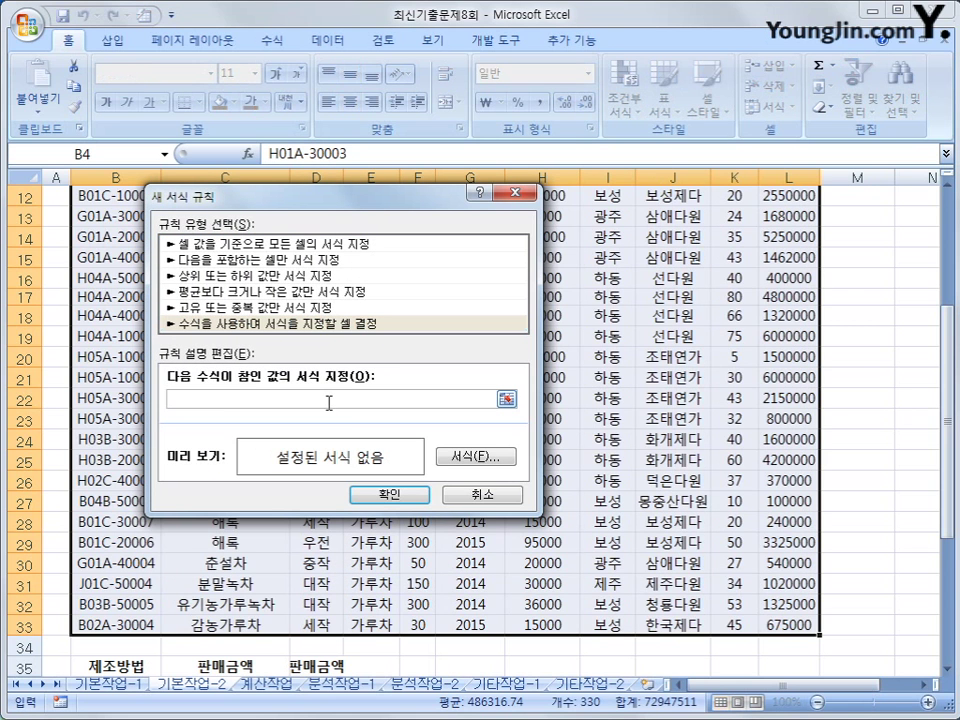
text(=)
text(and()
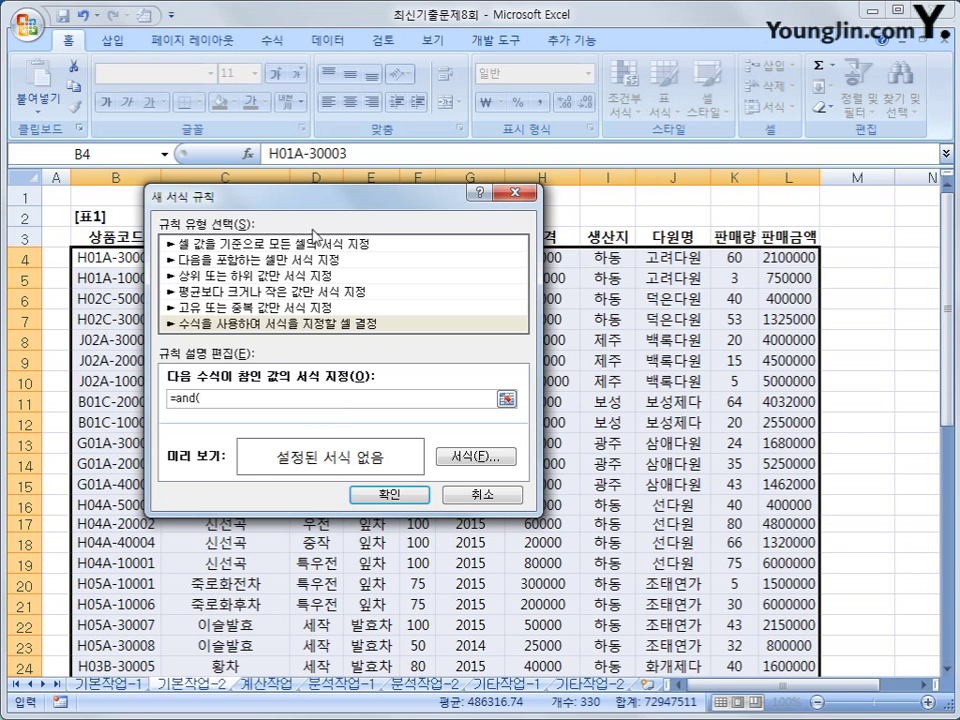
drag(311, 205, 462, 285)
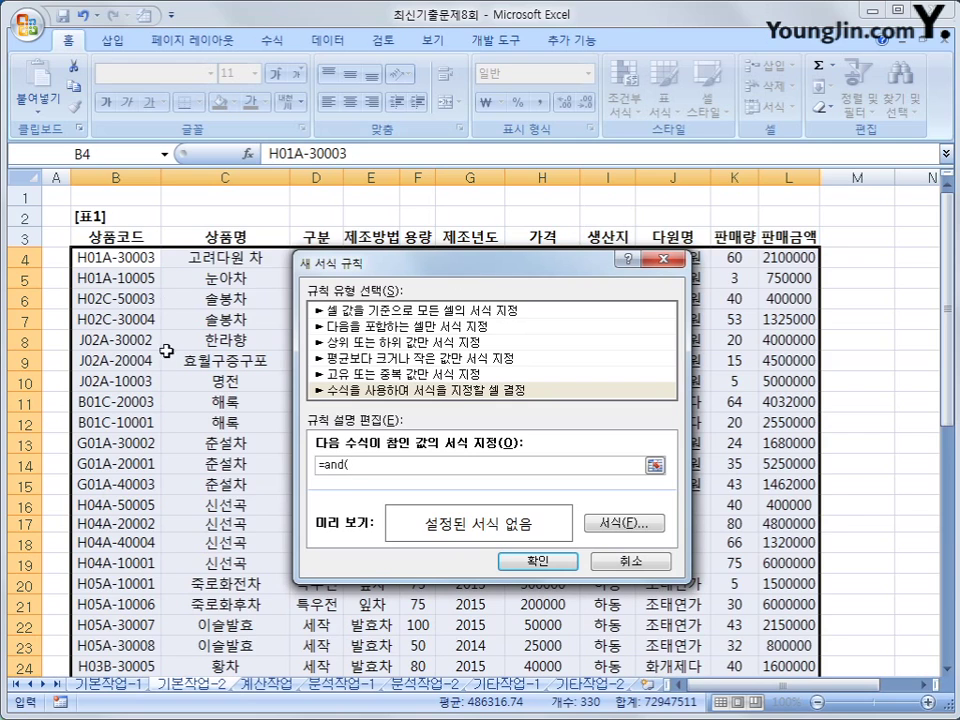
text(left()
click(145, 257)
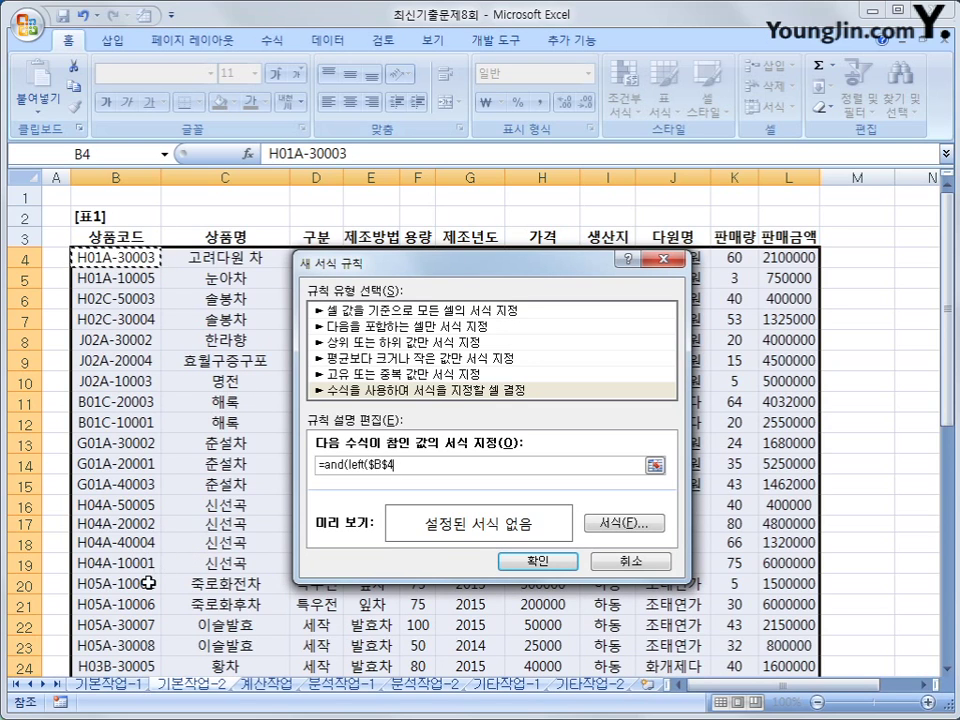
key(F4)
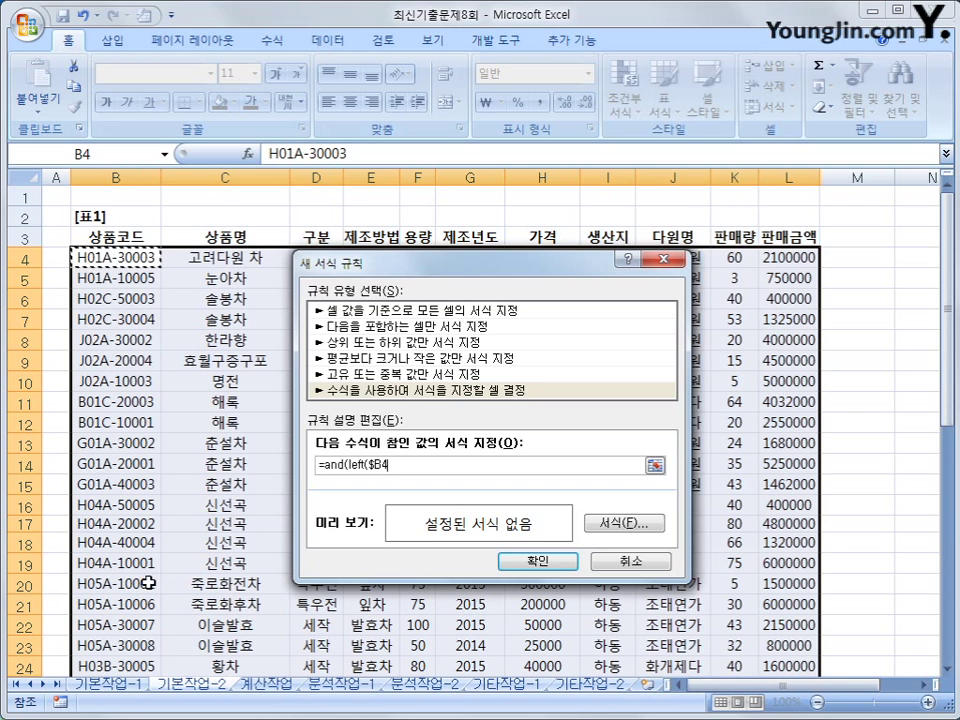
key(F4)
text(,)
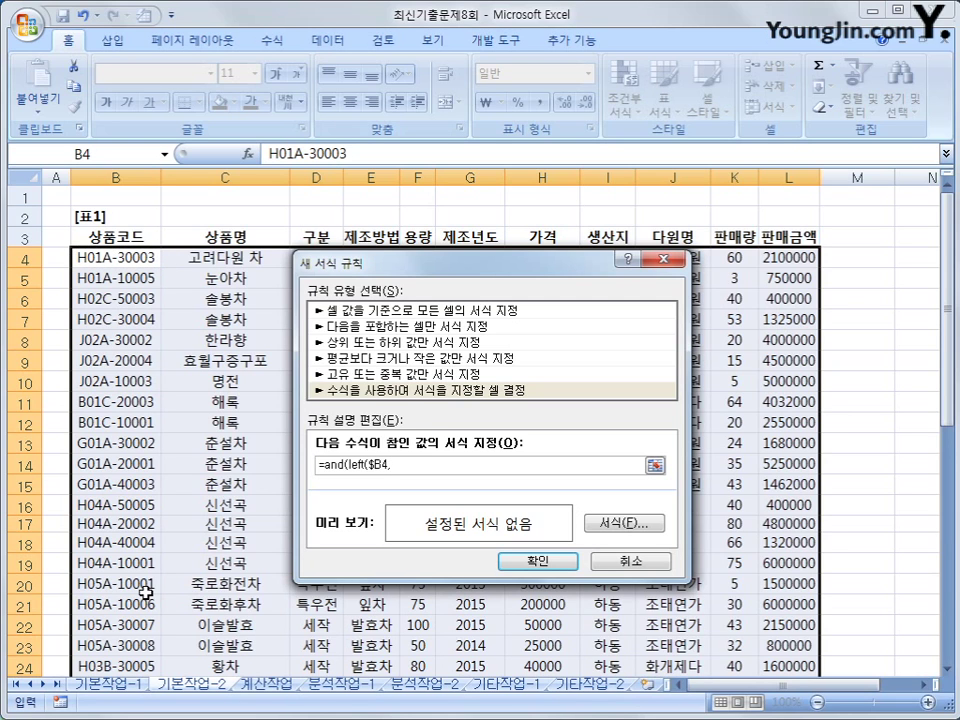
text(1)="H",)
Complete the rule formula with the second condition $G4=2014) for the manufacturing year.
drag(461, 274, 458, 303)
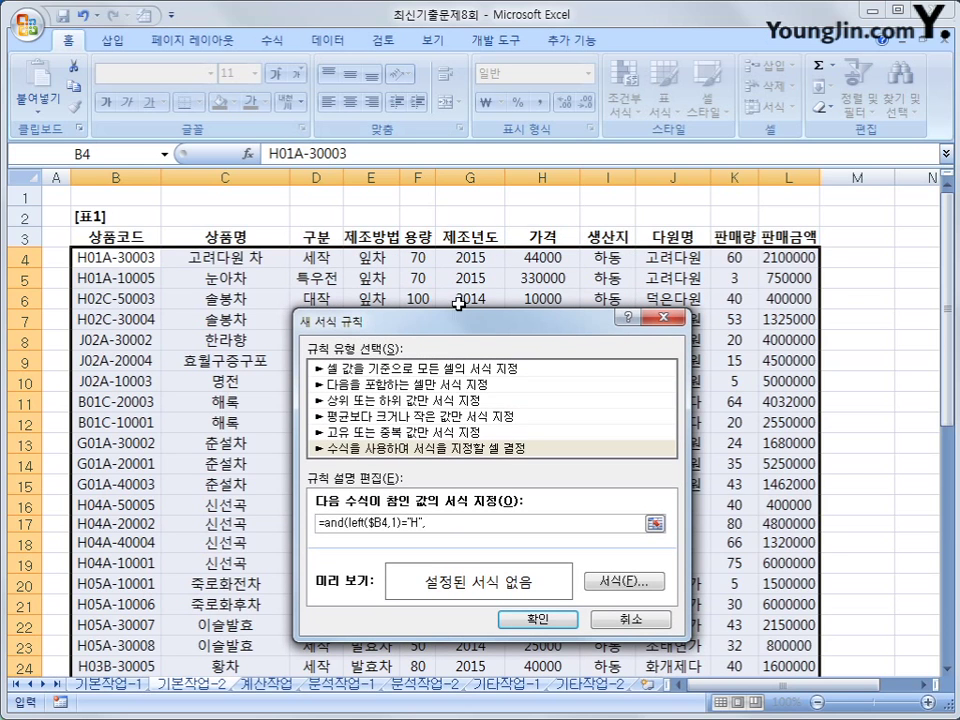
click(468, 254)
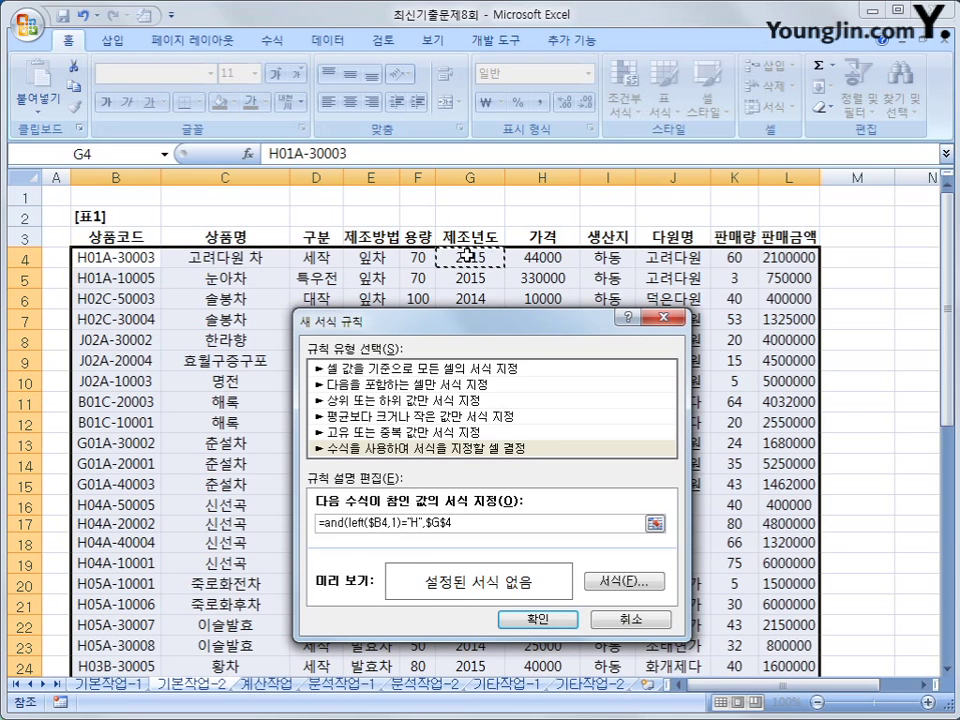
key(F4)
key(F4)
click(480, 522)
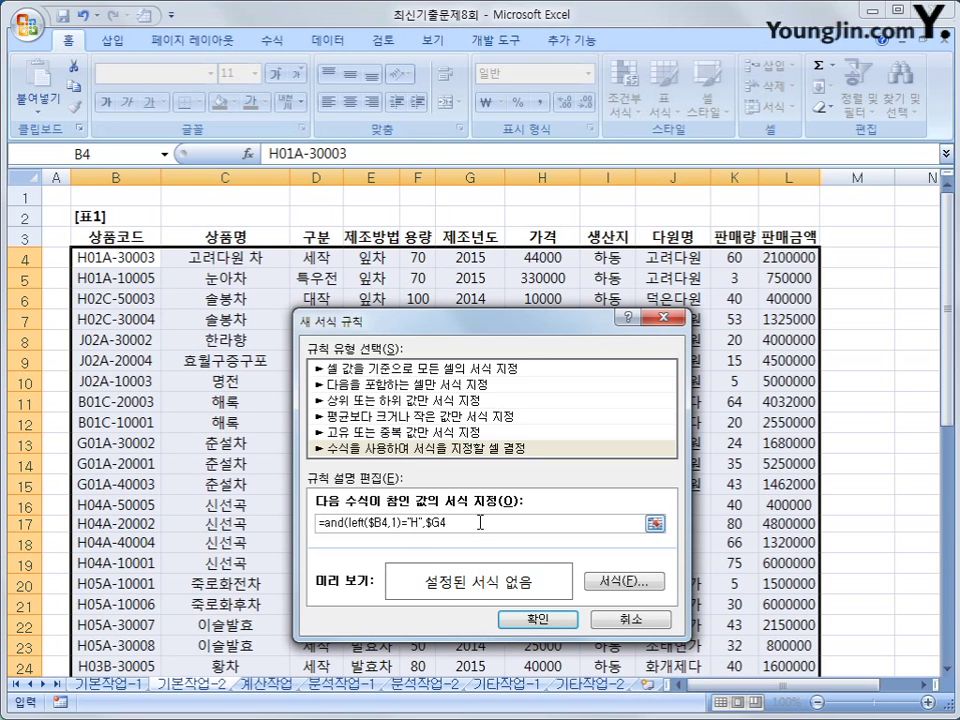
text(=2014))
Set the rule's font format to bold (굵게) in standard blue and apply the rule.
click(645, 582)
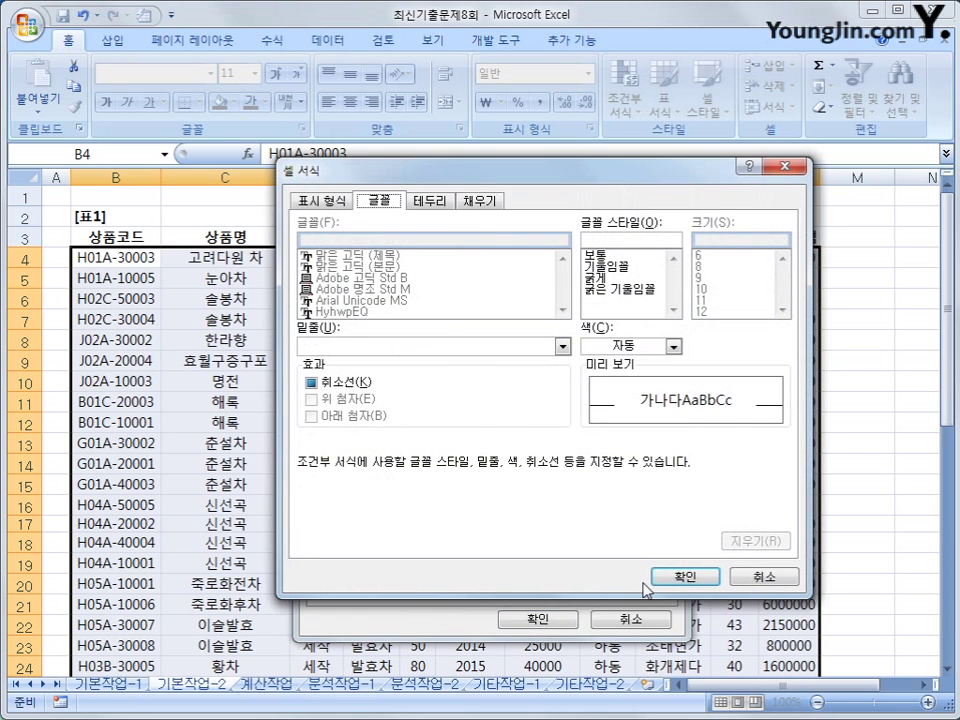
click(609, 277)
click(673, 346)
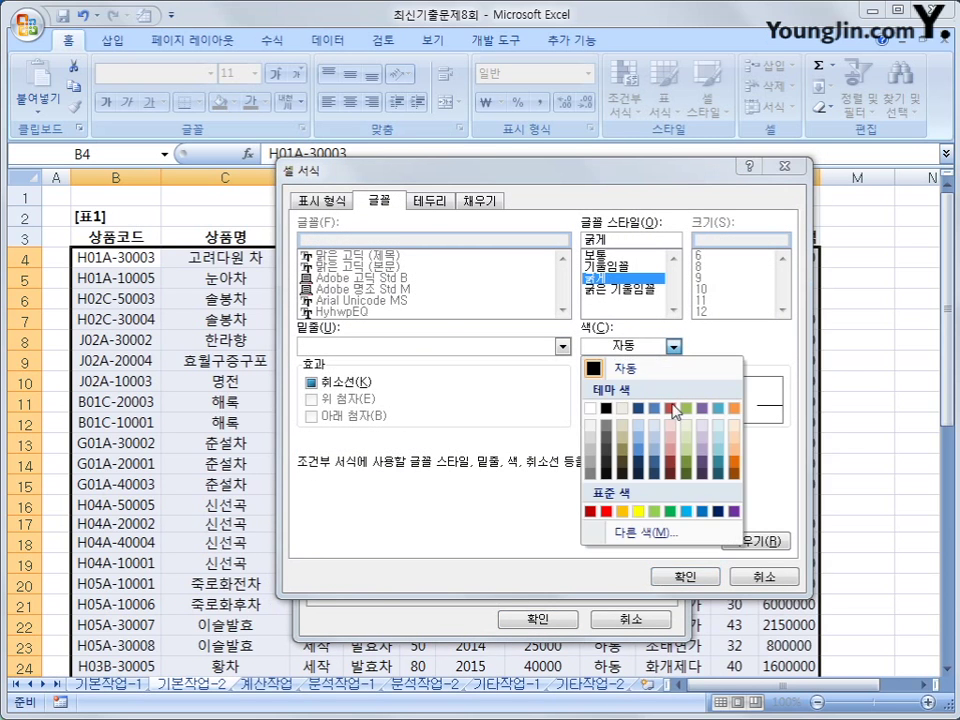
click(703, 512)
click(686, 576)
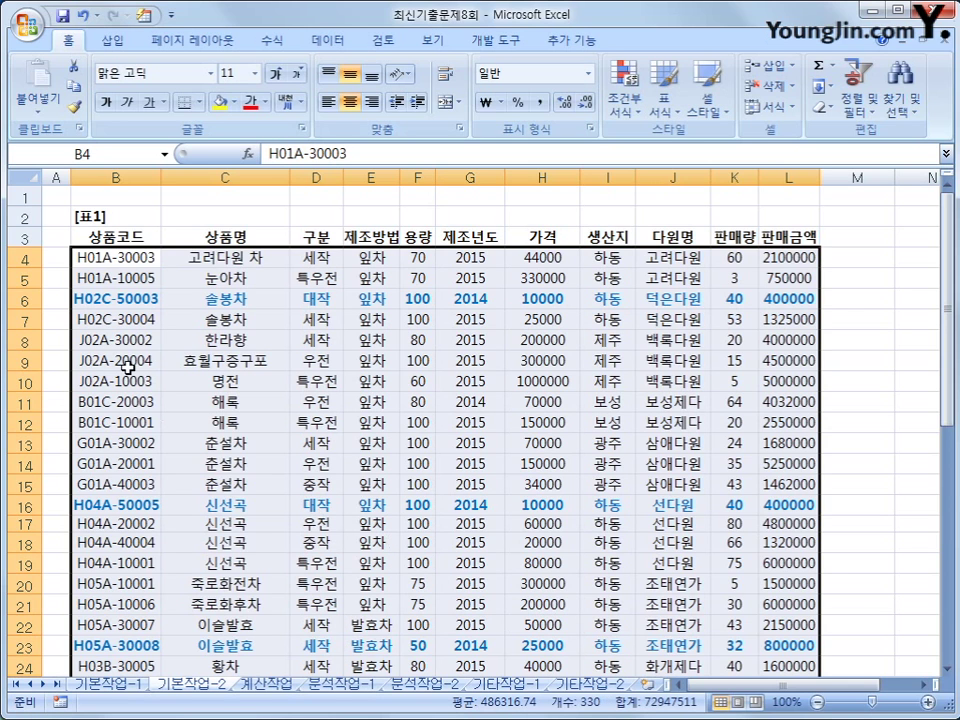
Check the product code and manufacturing year of the formatted rows 6, 16 and 23, and look over the rest of the table.
click(102, 302)
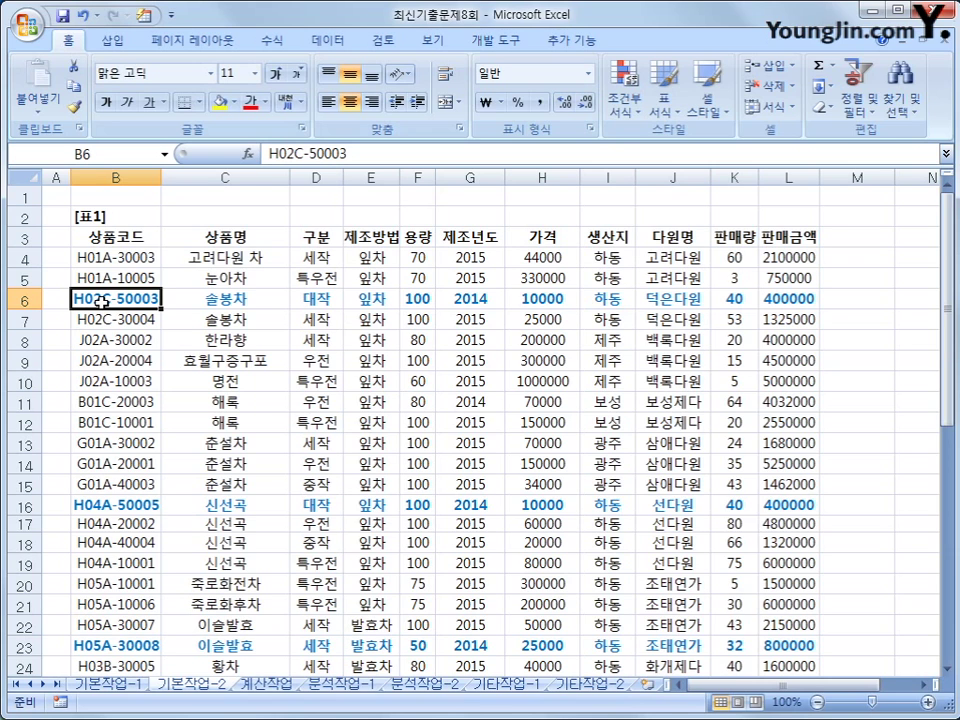
click(488, 298)
click(130, 505)
click(460, 505)
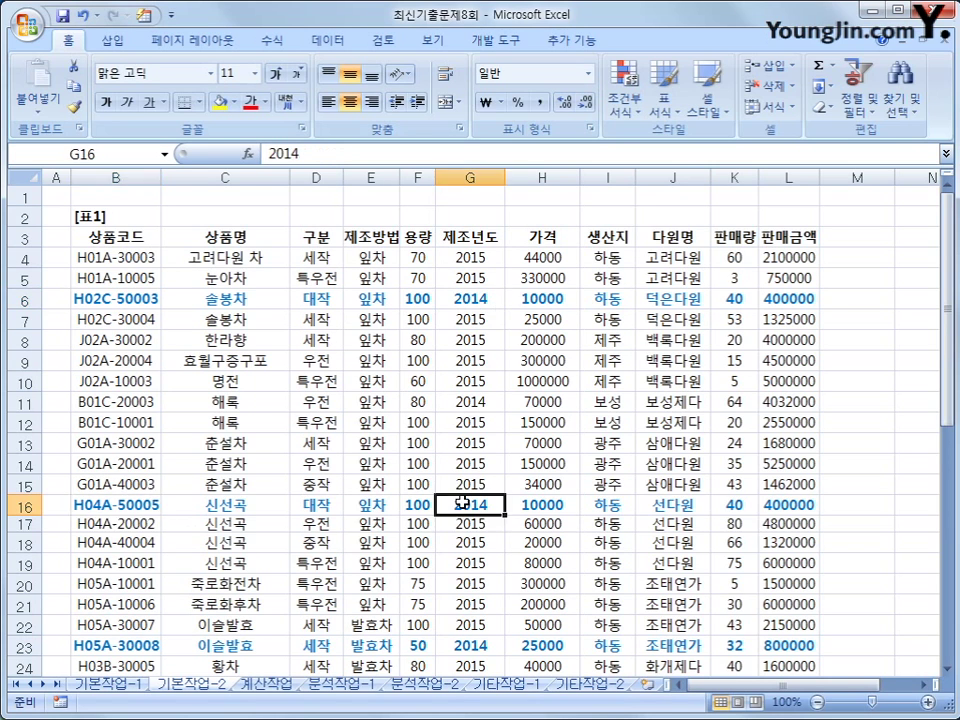
click(150, 645)
click(460, 645)
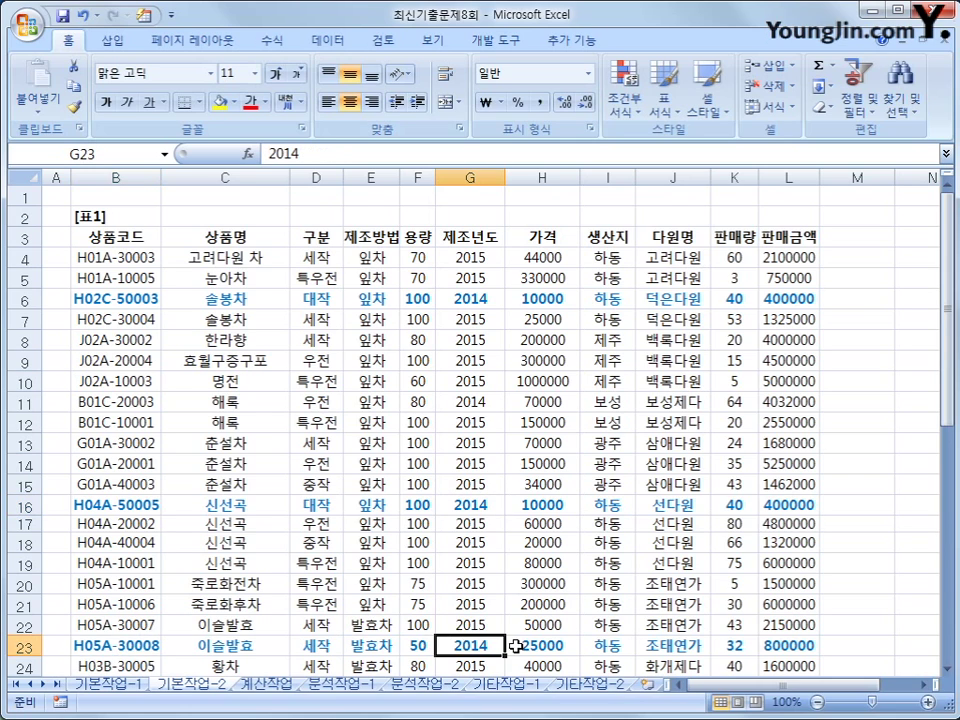
scroll(508, 660, down, 4)
scroll(511, 627, up, 4)
On the 계산작업 sheet, start a CHOOSE formula in D4 with a nested MID function that reads the product code in B4.
click(286, 684)
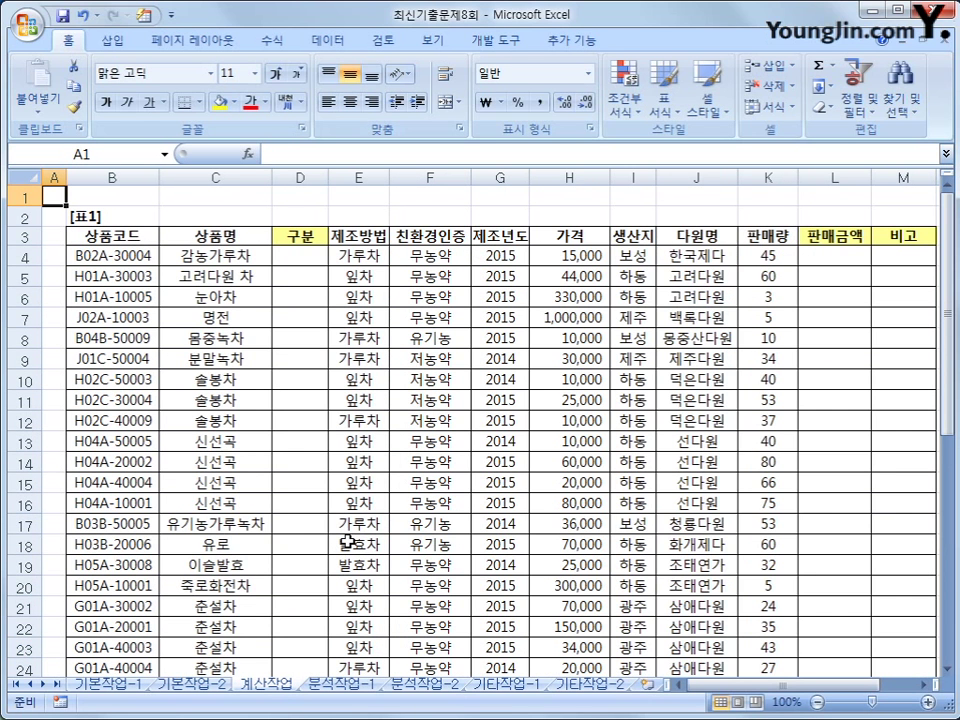
click(301, 255)
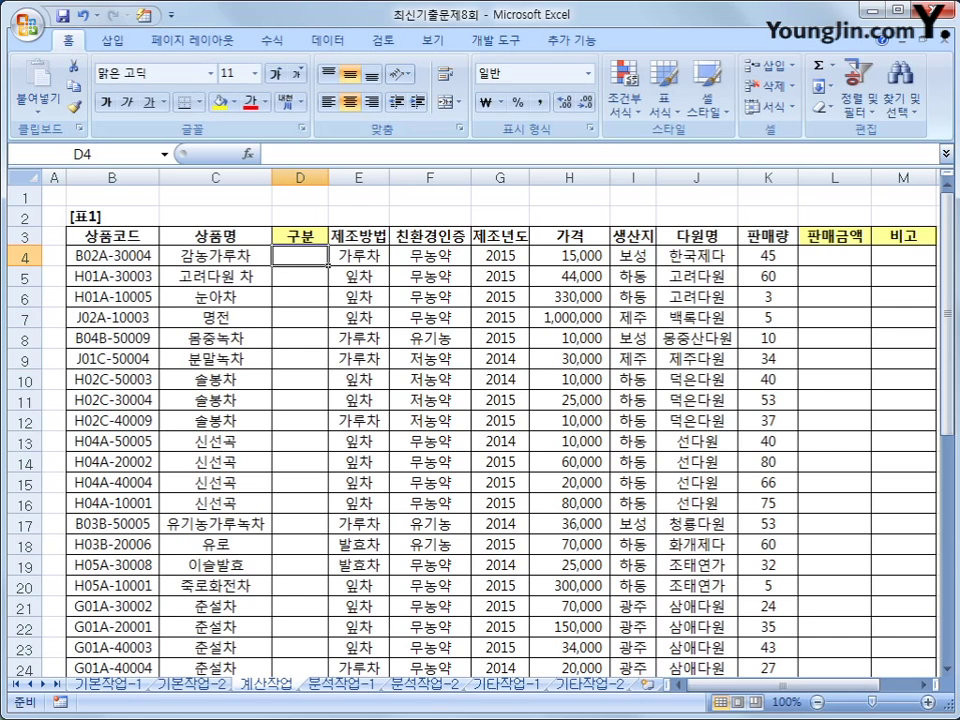
click(297, 254)
text(=)
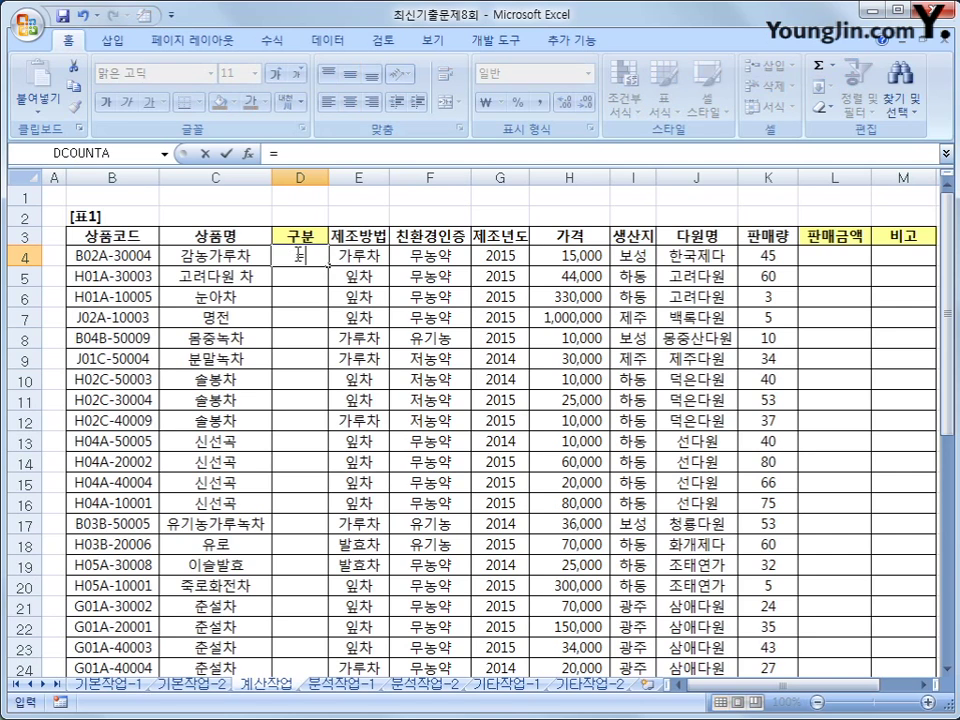
text(cho)
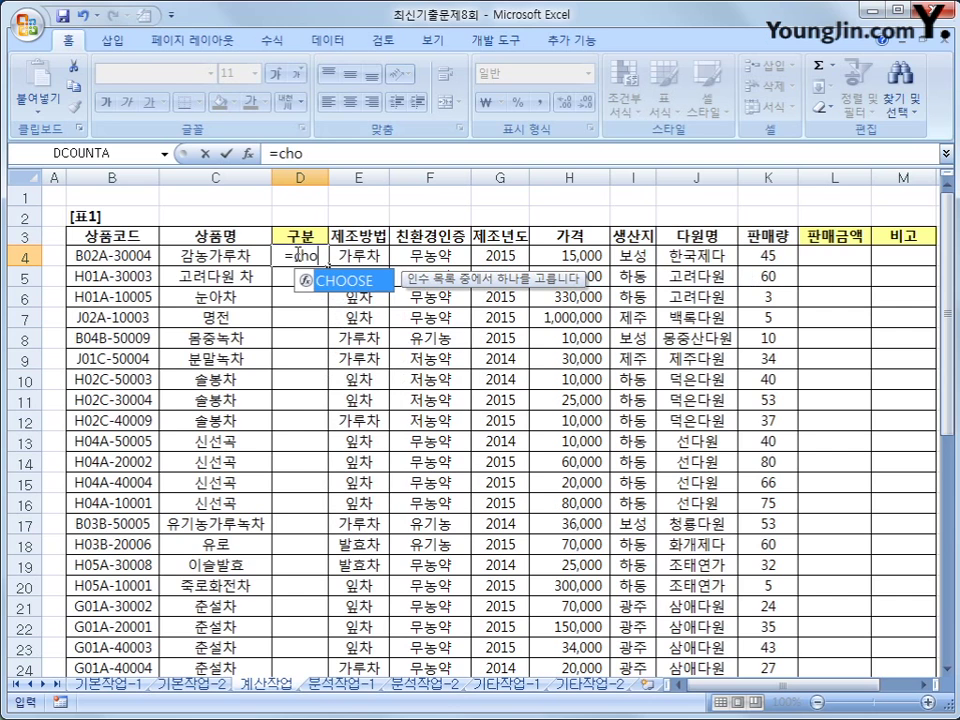
key(Tab)
text(mid()
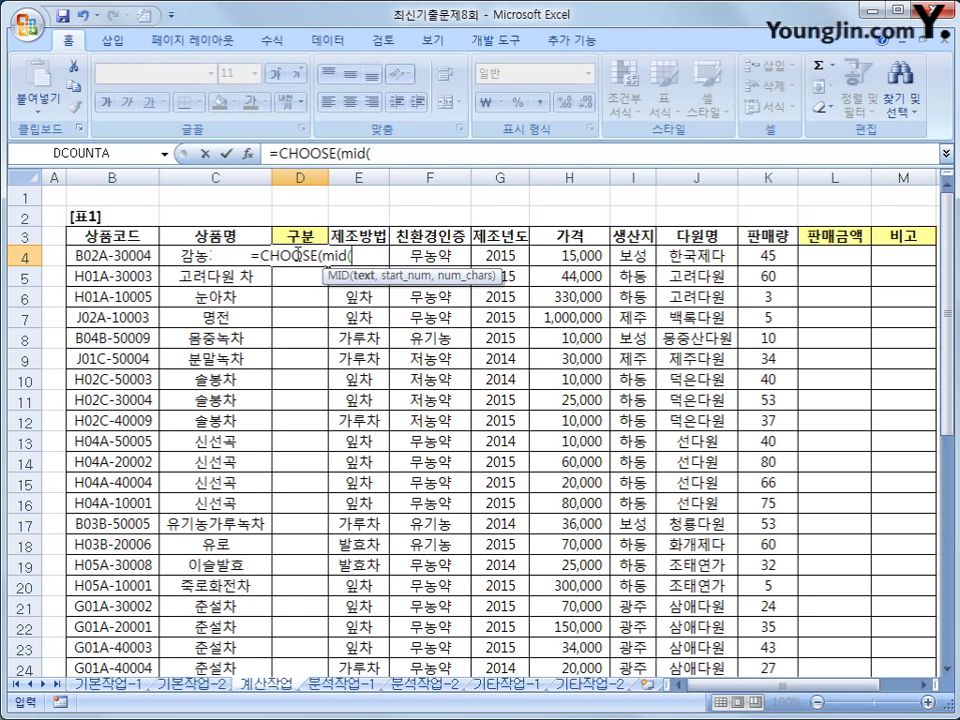
click(145, 258)
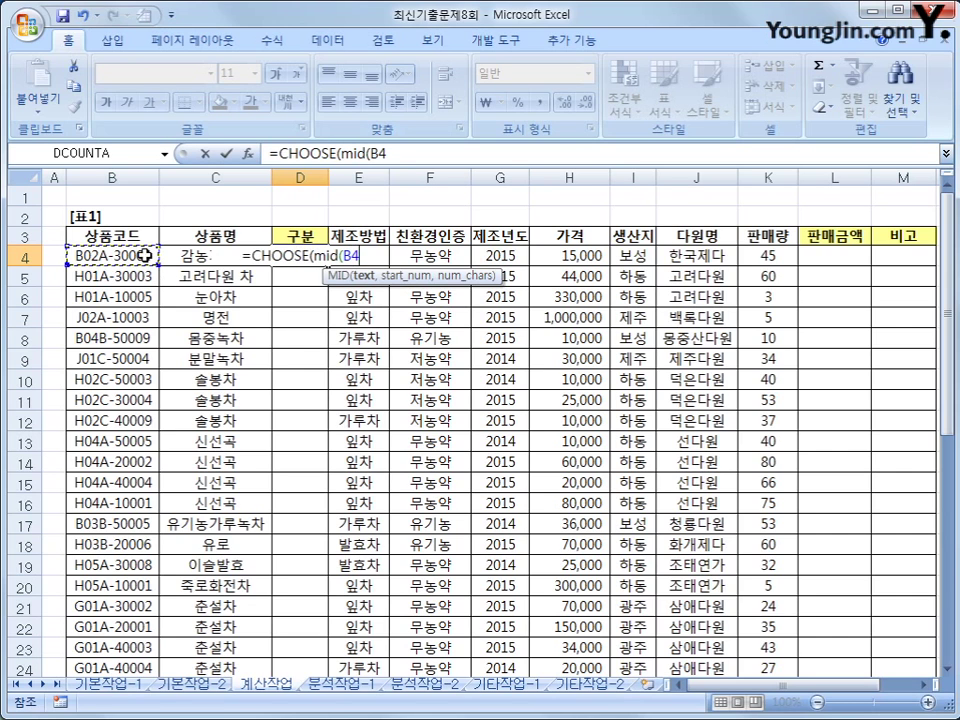
key(ctrl+shift+Down)
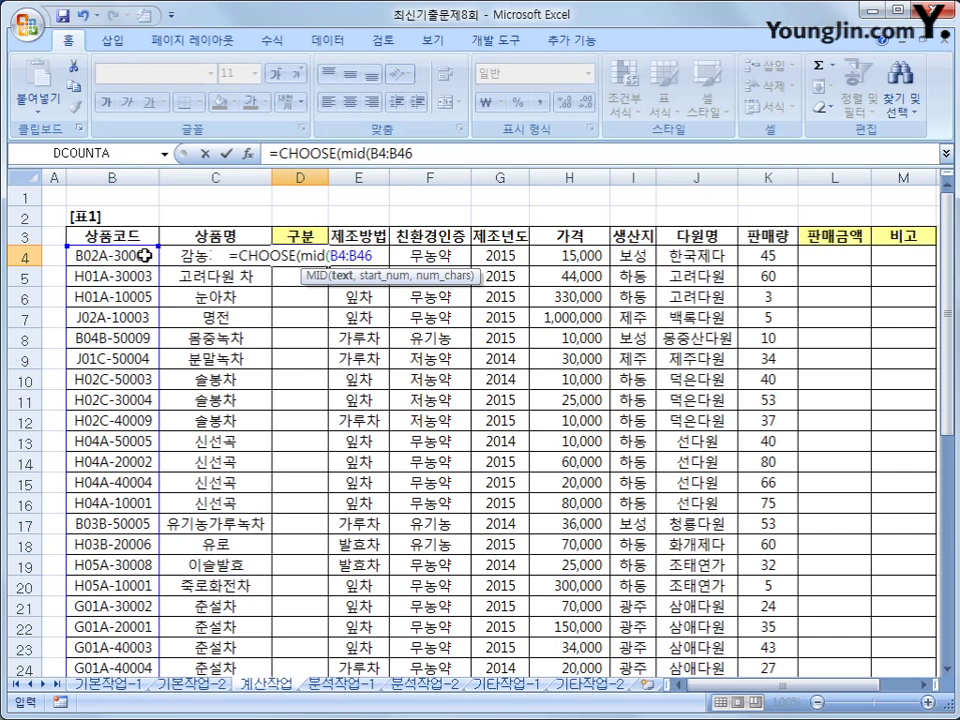
key(ctrl+shift+Up)
key(BackSpace)
key(BackSpace)
key(BackSpace)
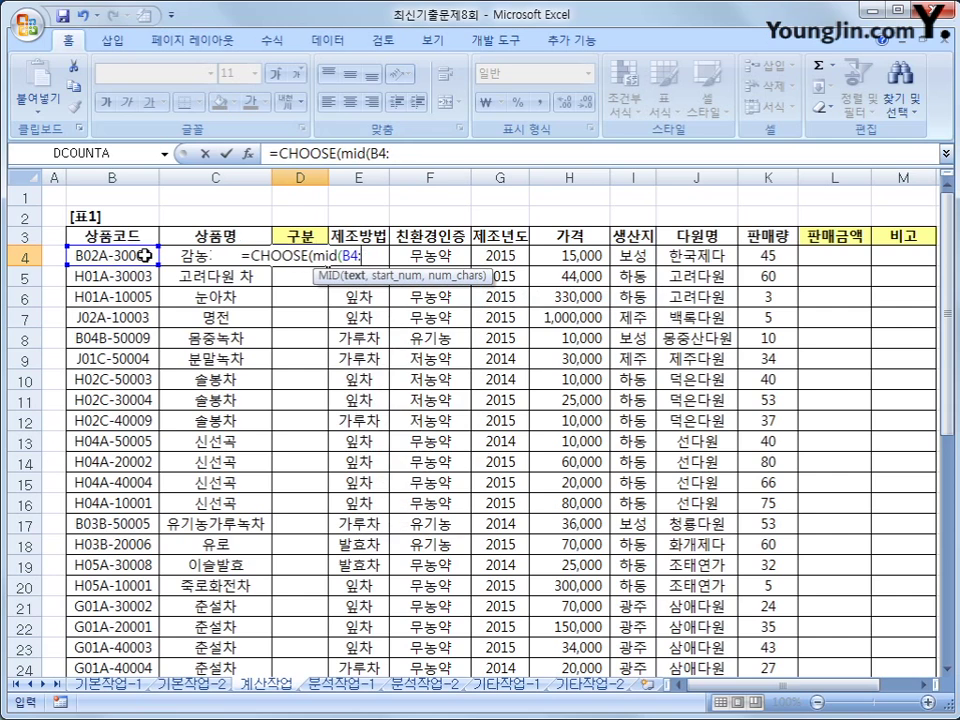
Complete the MID part as mid(B4,6,1) so one character from position 6 is the CHOOSE index.
text(,)
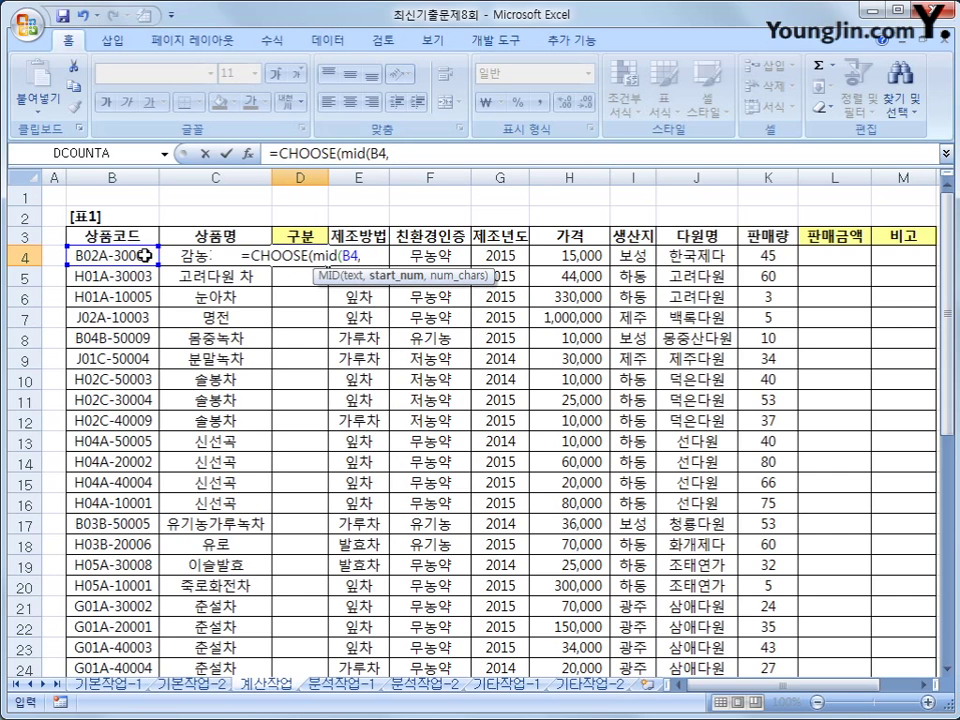
text(6,1)
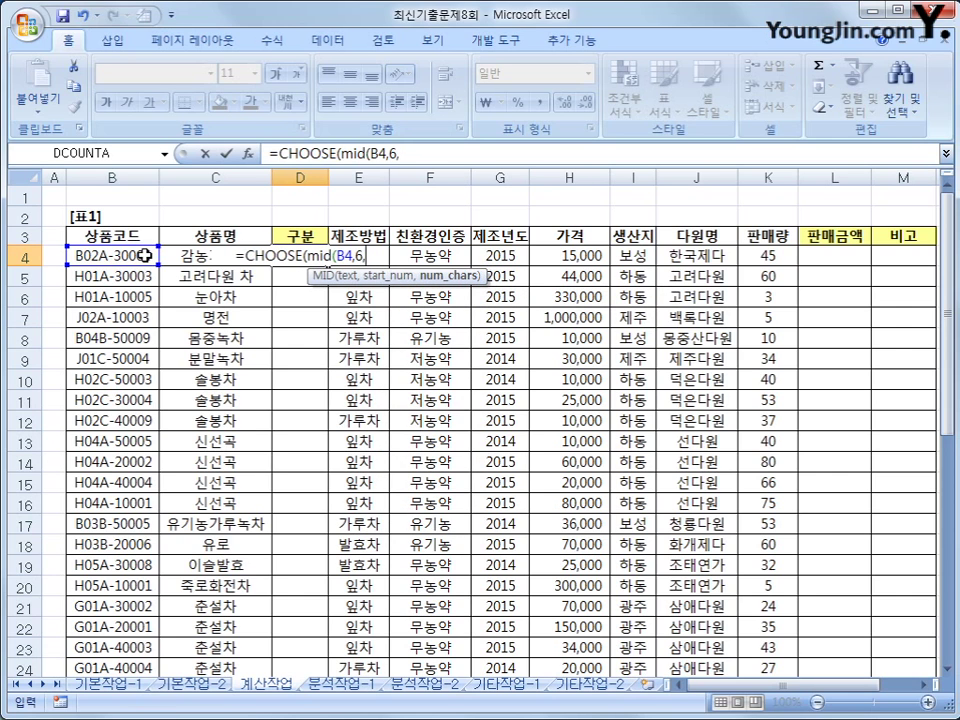
text())
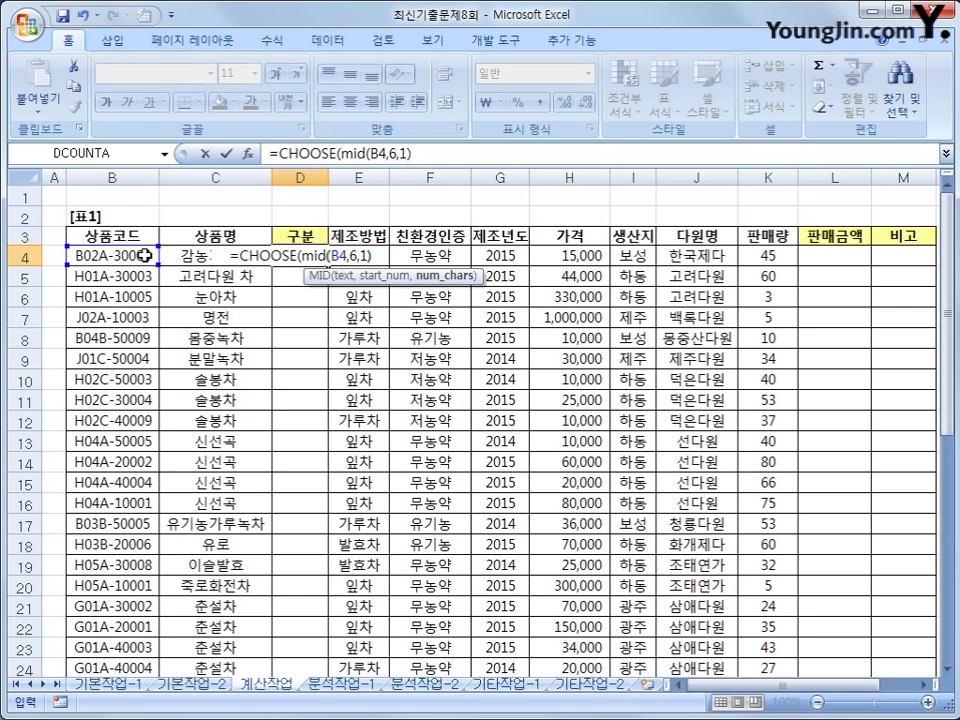
text(,)
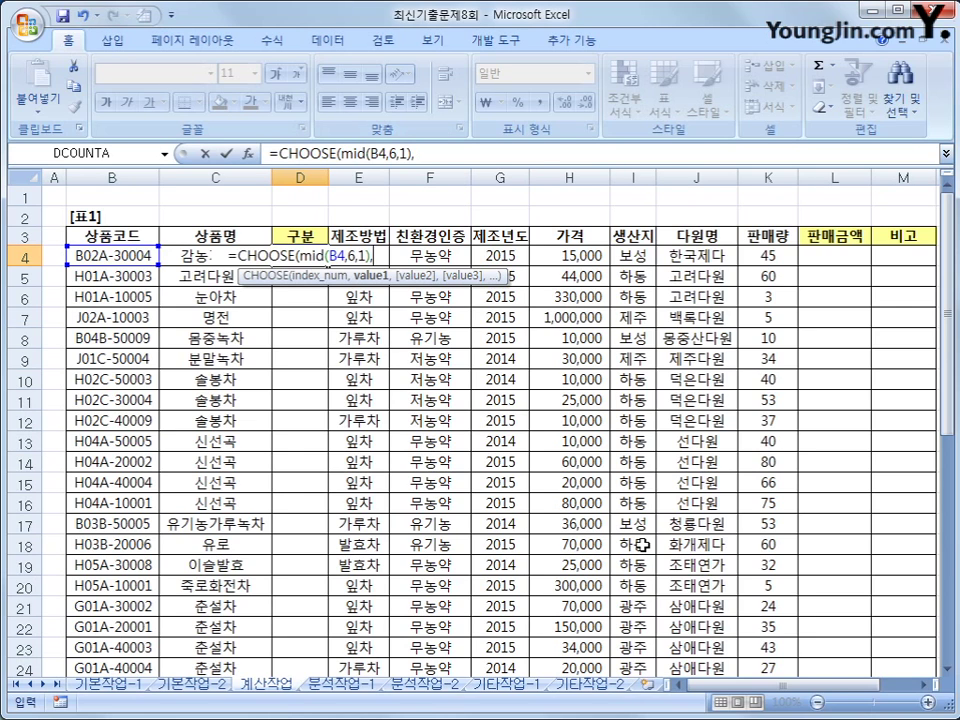
Add "특우전", "우전", "세작", "중작" and "대작" as the CHOOSE values in D4 and enter the formula.
text(")
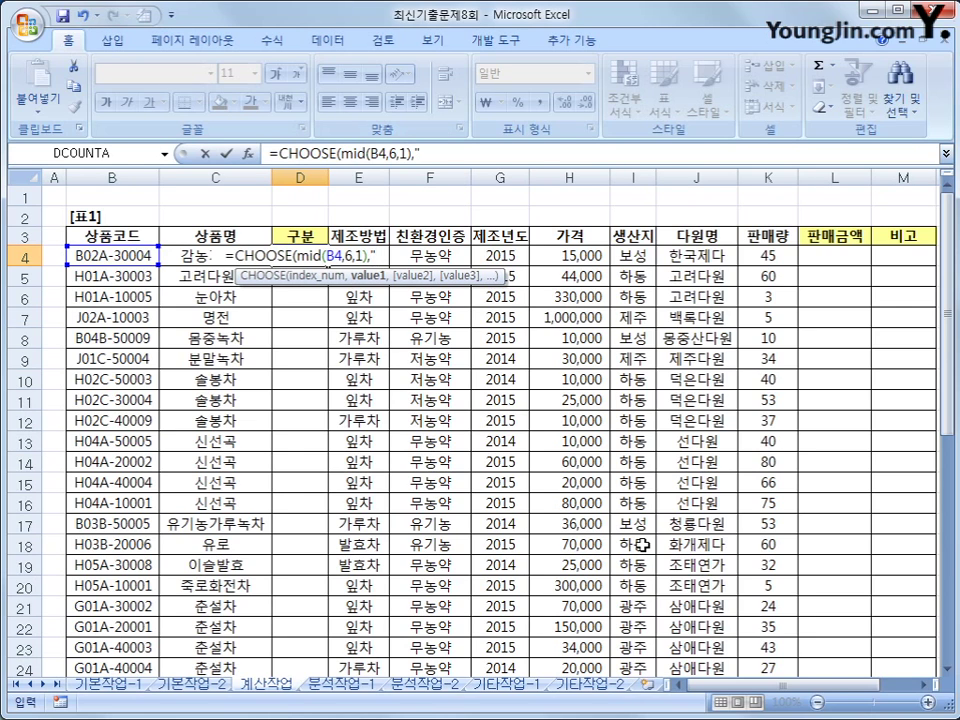
text(ㅌㅡㄱ우저)
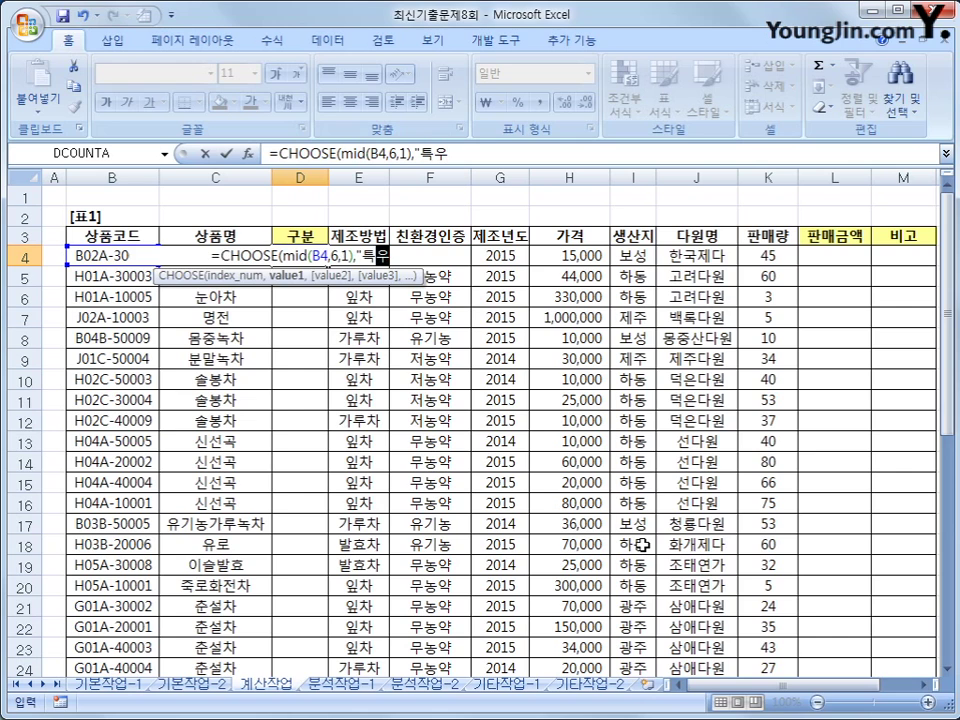
text(ㄴ",")
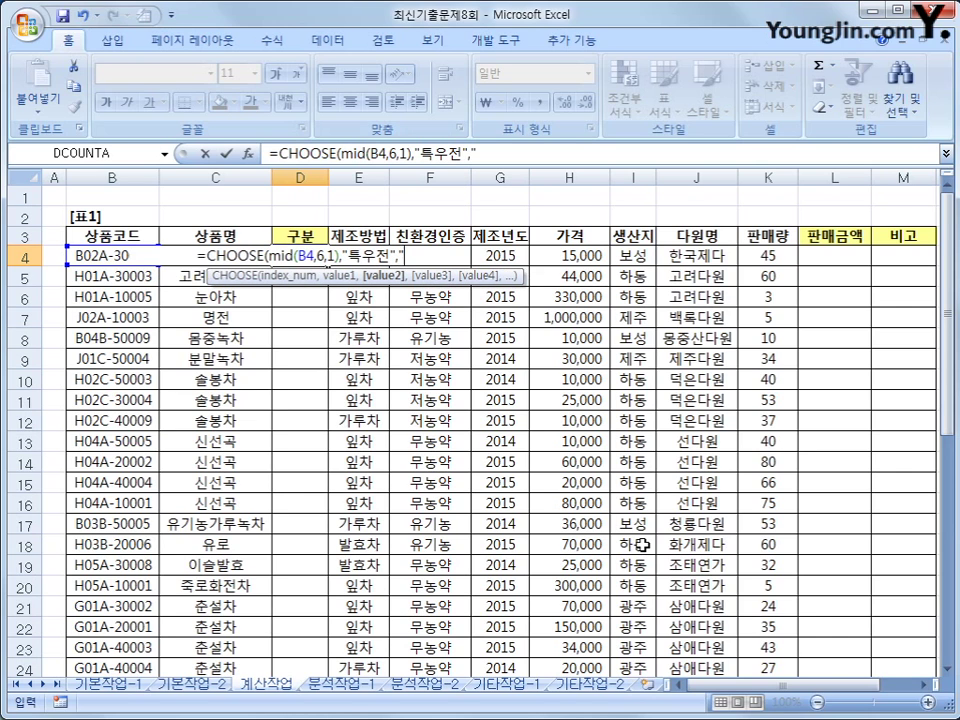
text(우전)
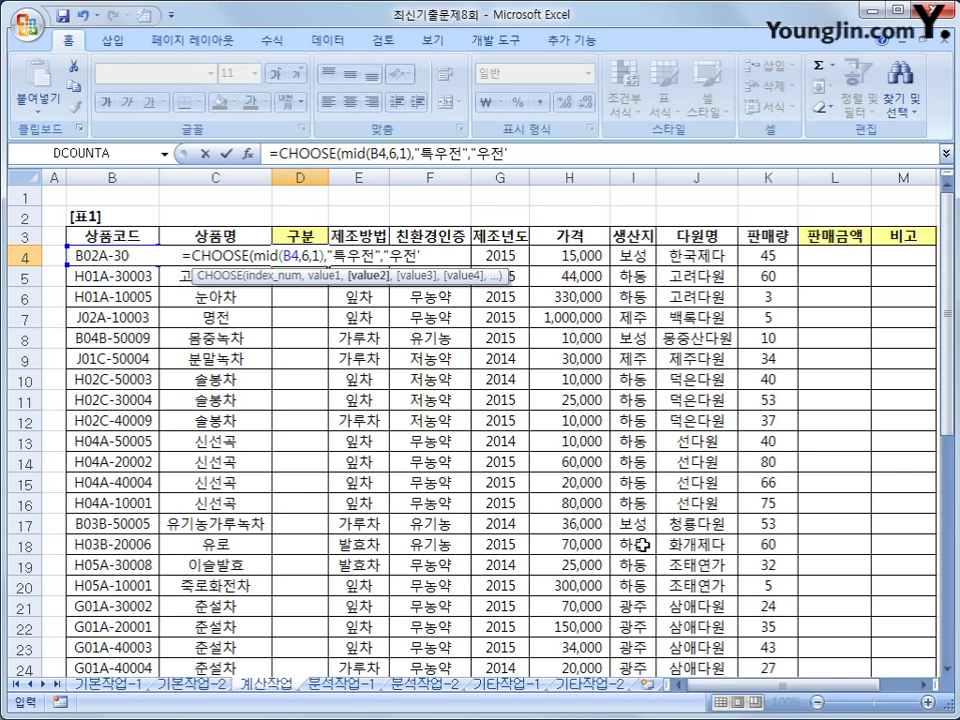
text(",")
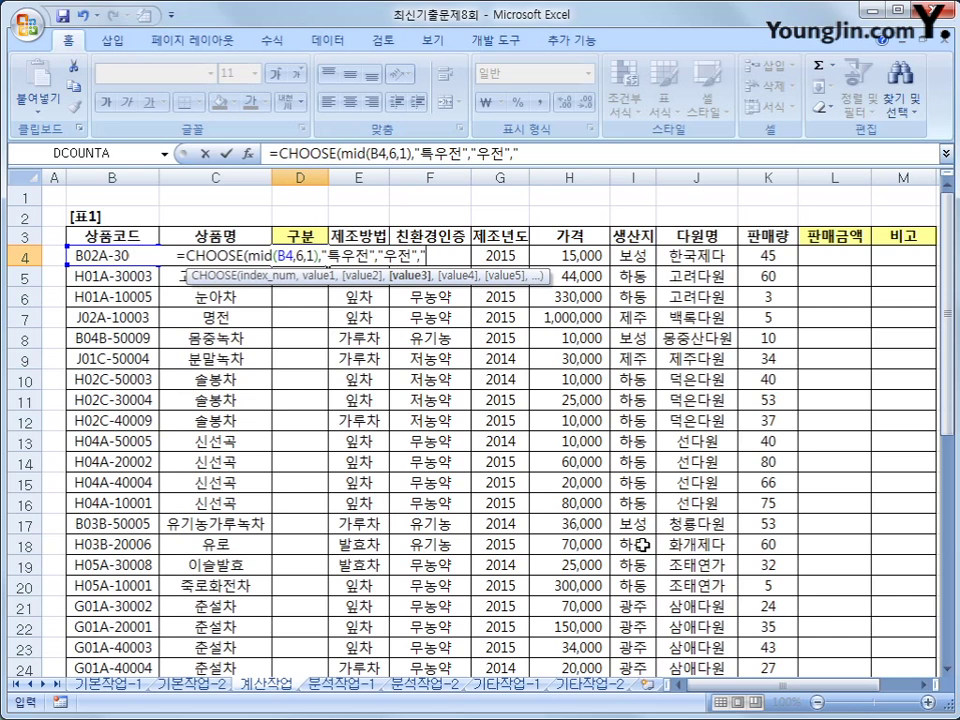
text(ㅅㅔ작",")
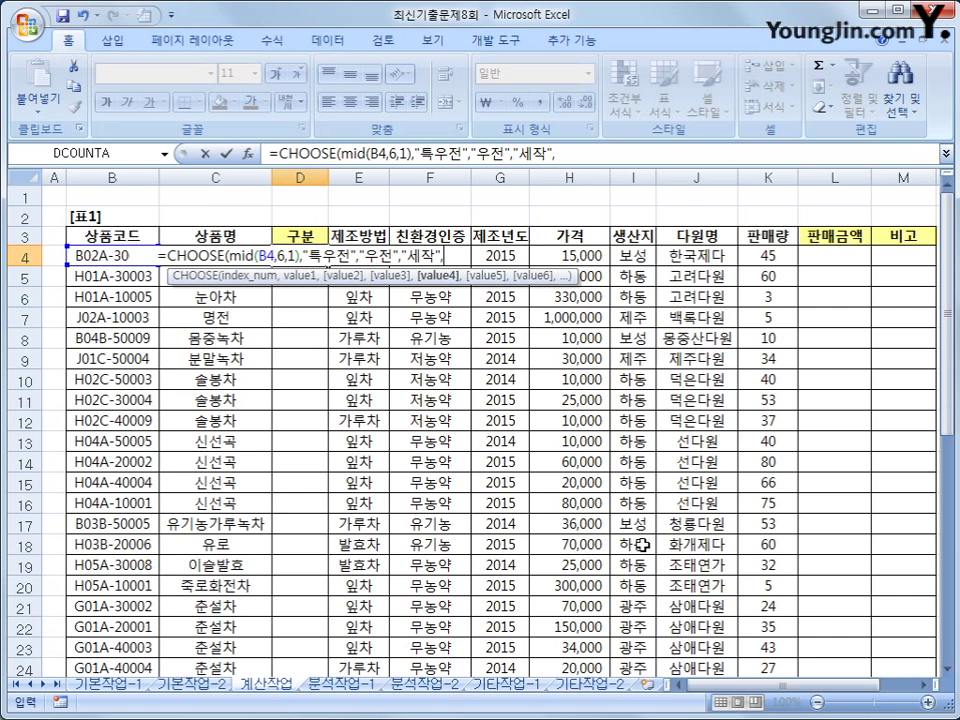
text(중작")
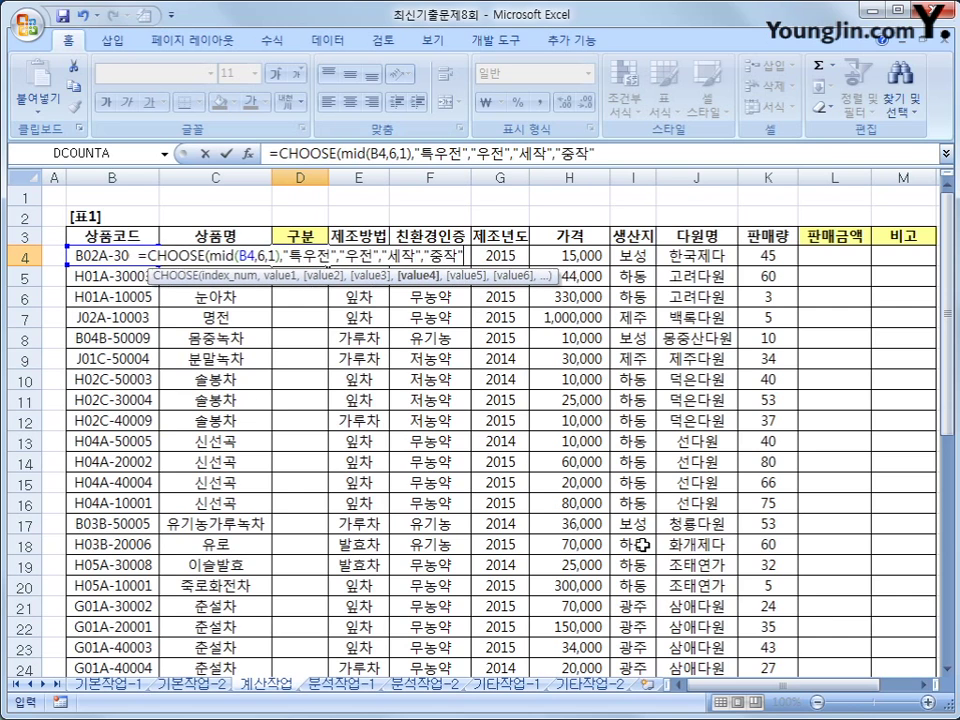
text(,")
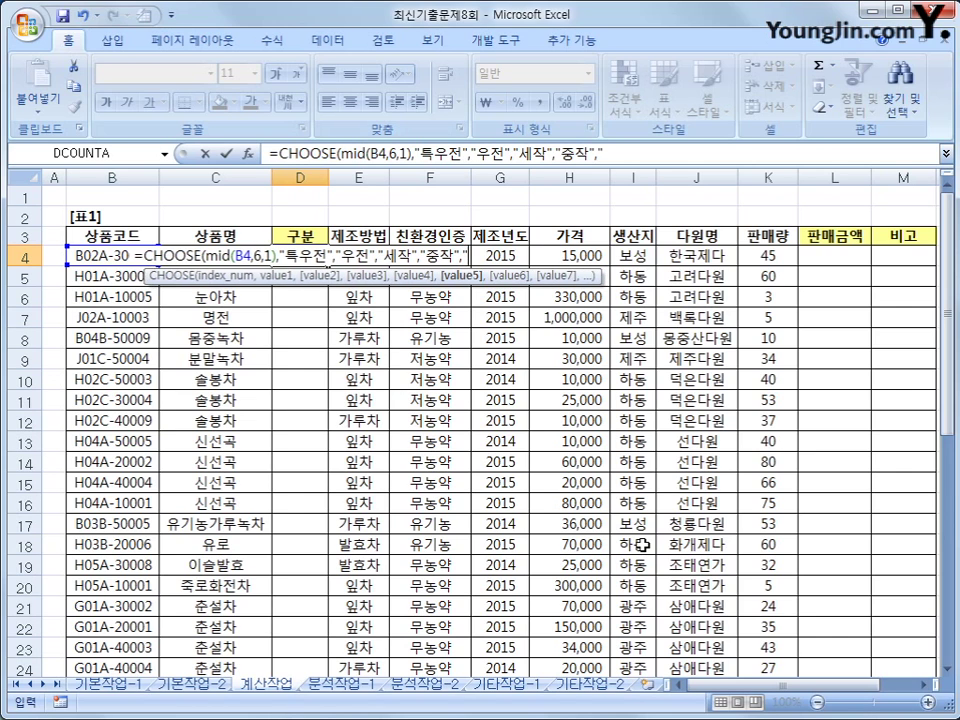
text(댓ㅏㄱ")
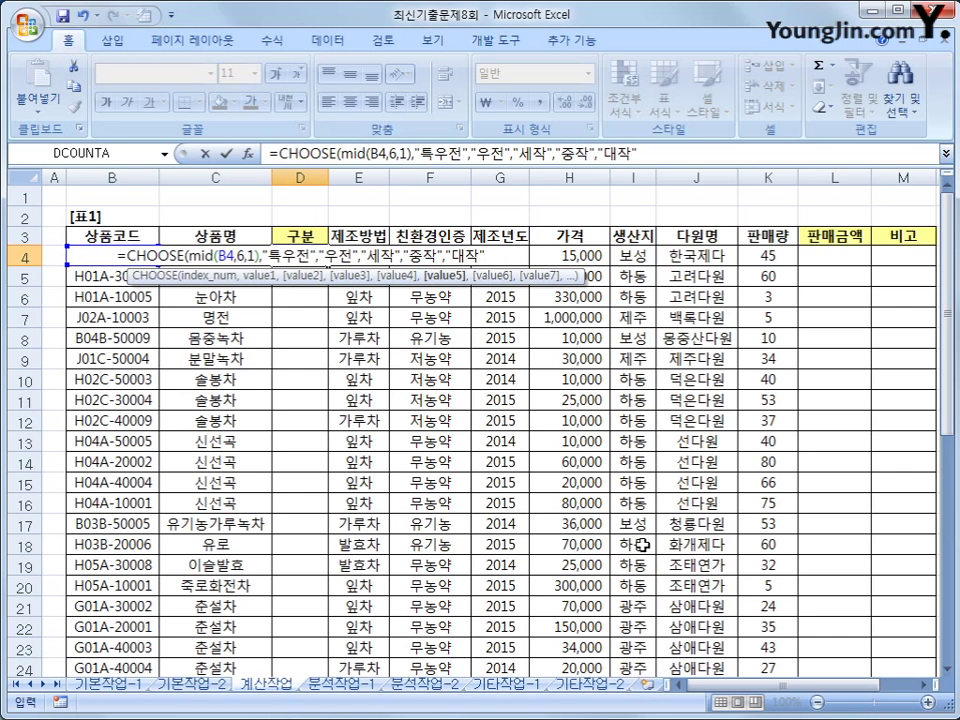
key(Return)
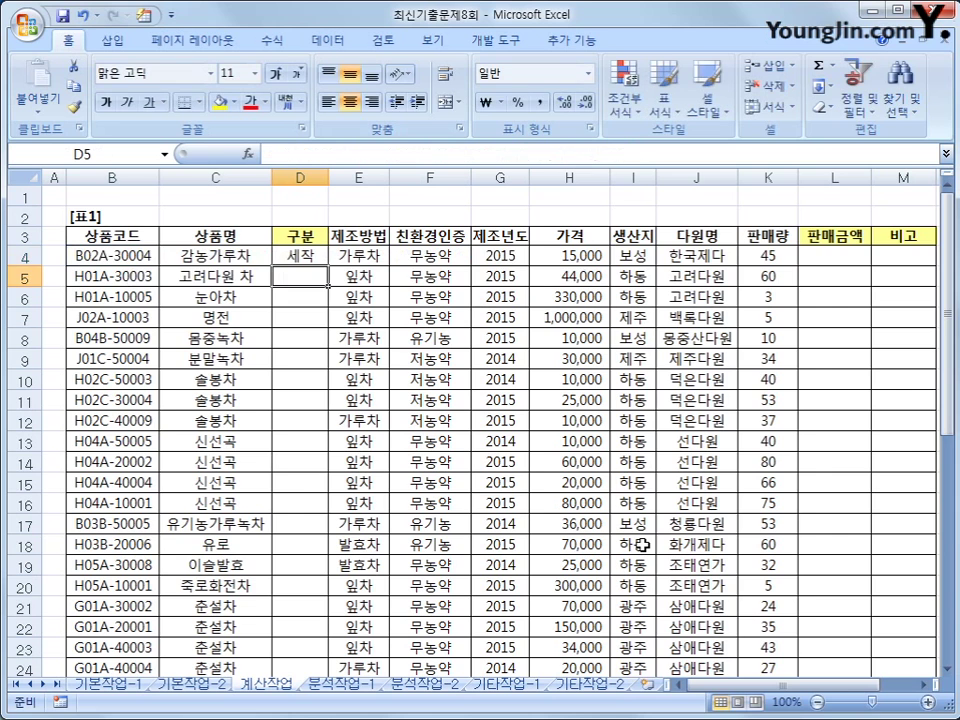
Fill the 구분 formula from D4 down to D31.
click(304, 254)
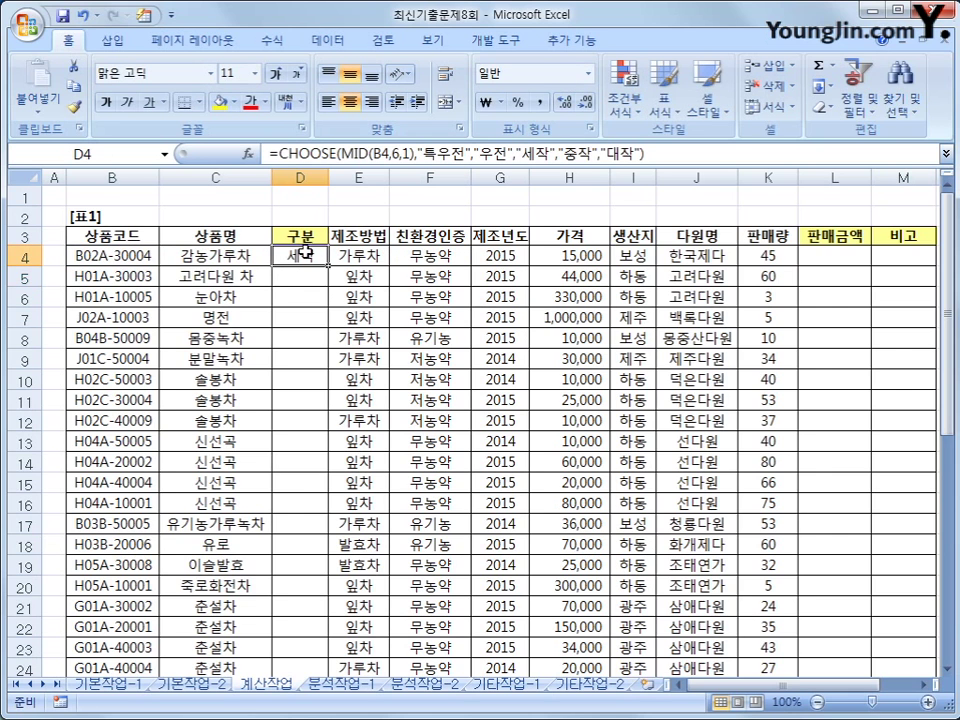
drag(322, 262, 317, 640)
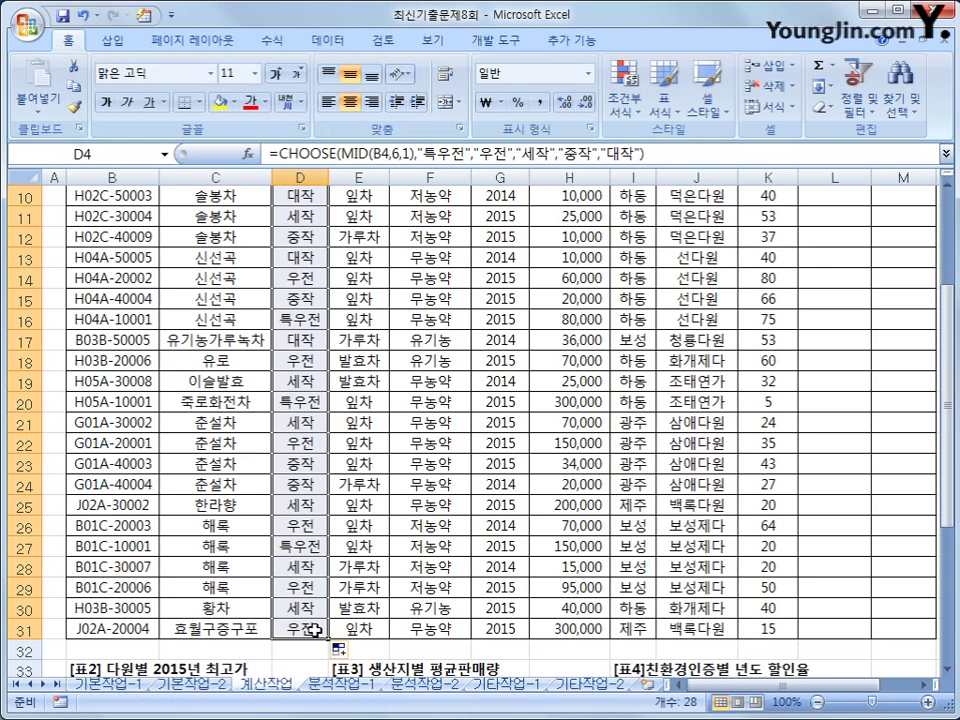
scroll(420, 597, up, 3)
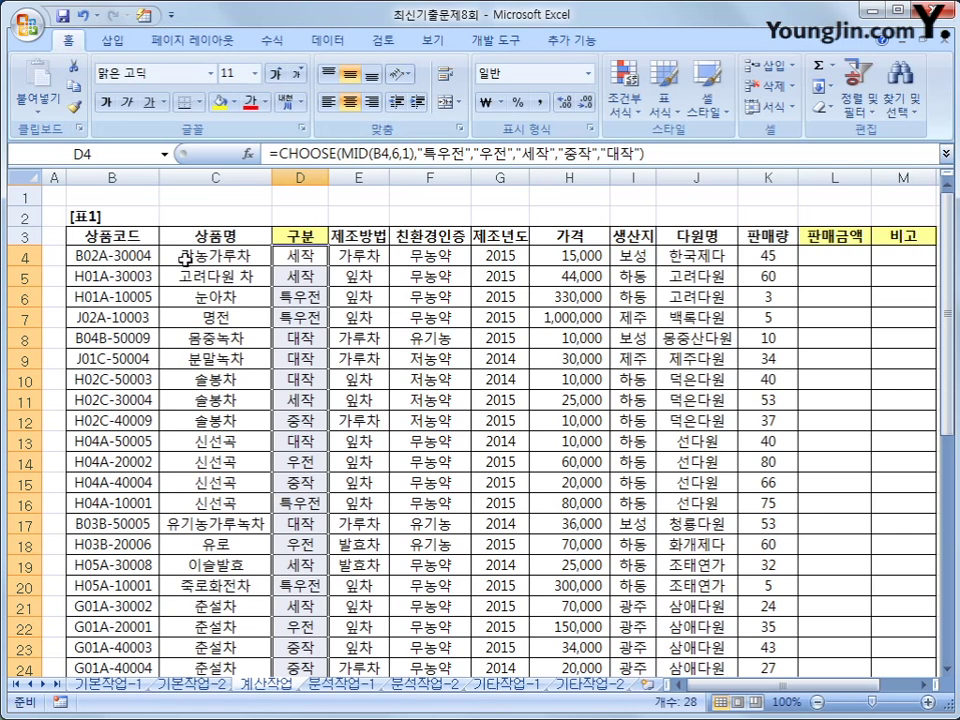
click(549, 259)
click(768, 255)
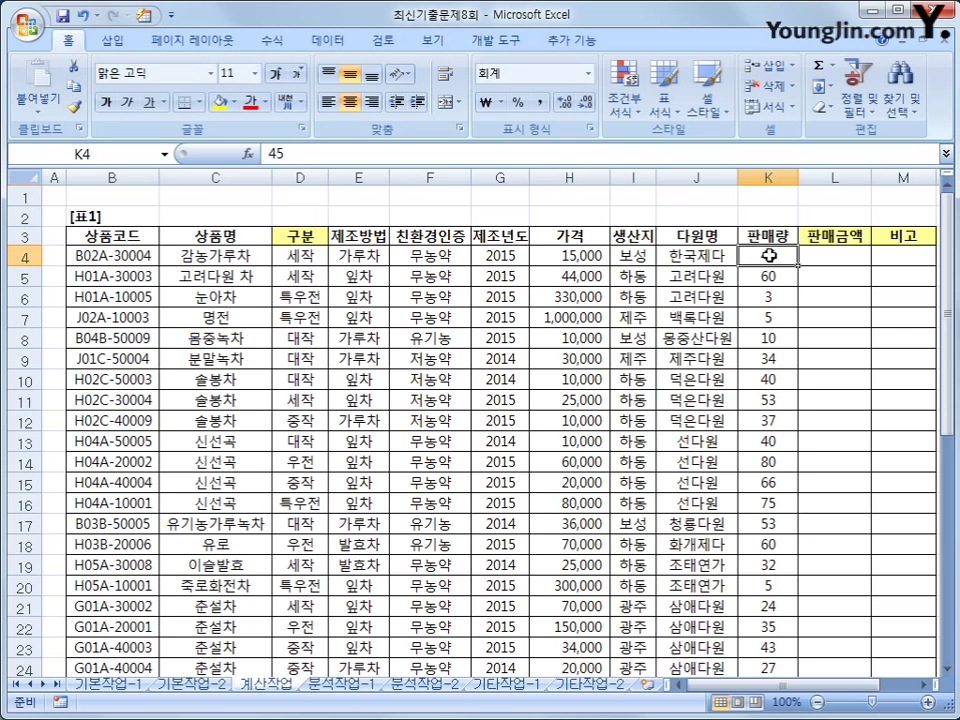
scroll(583, 399, down, 6)
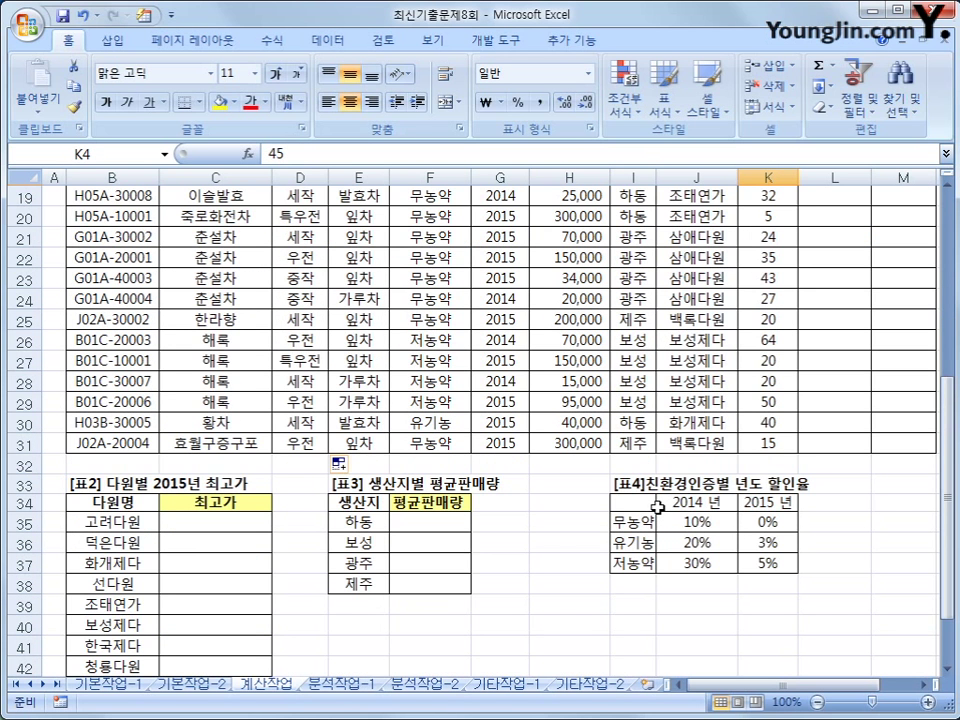
scroll(540, 385, up, 6)
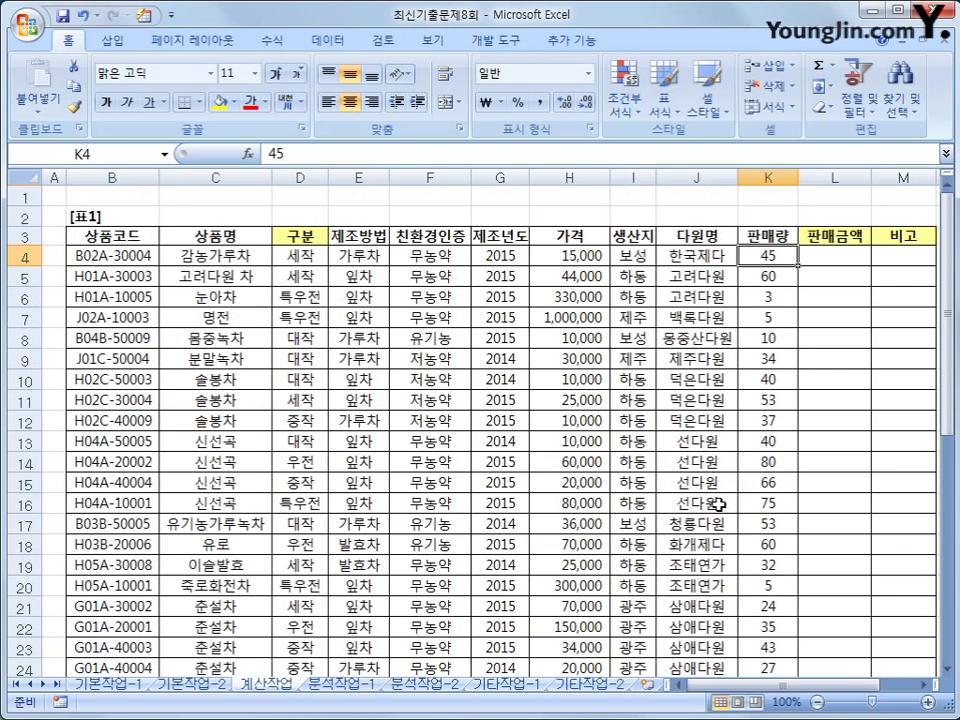
click(833, 259)
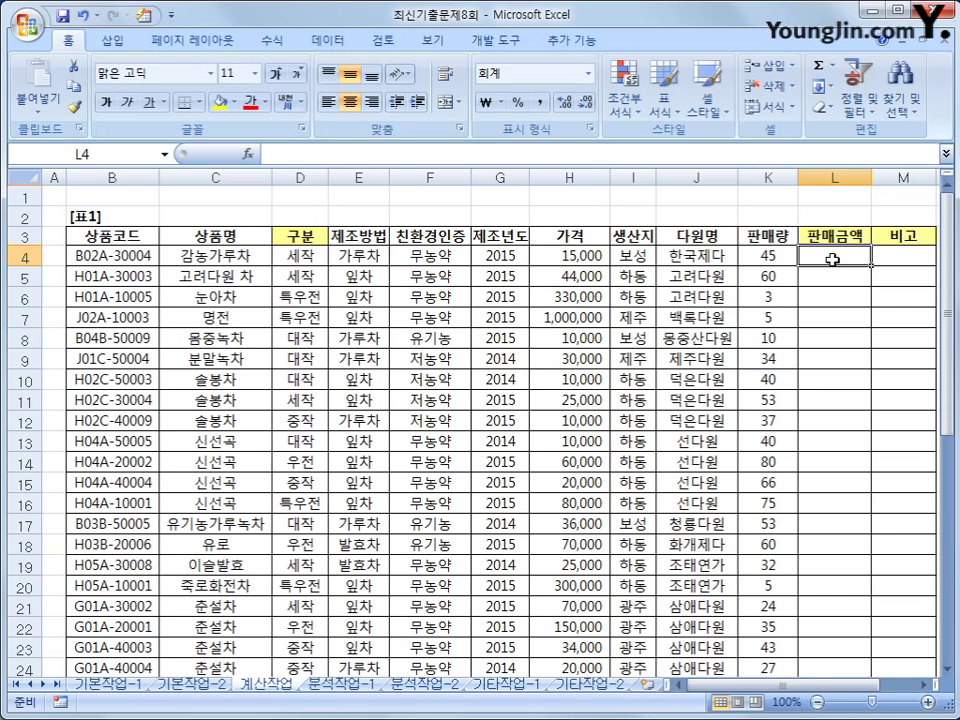
text(=)
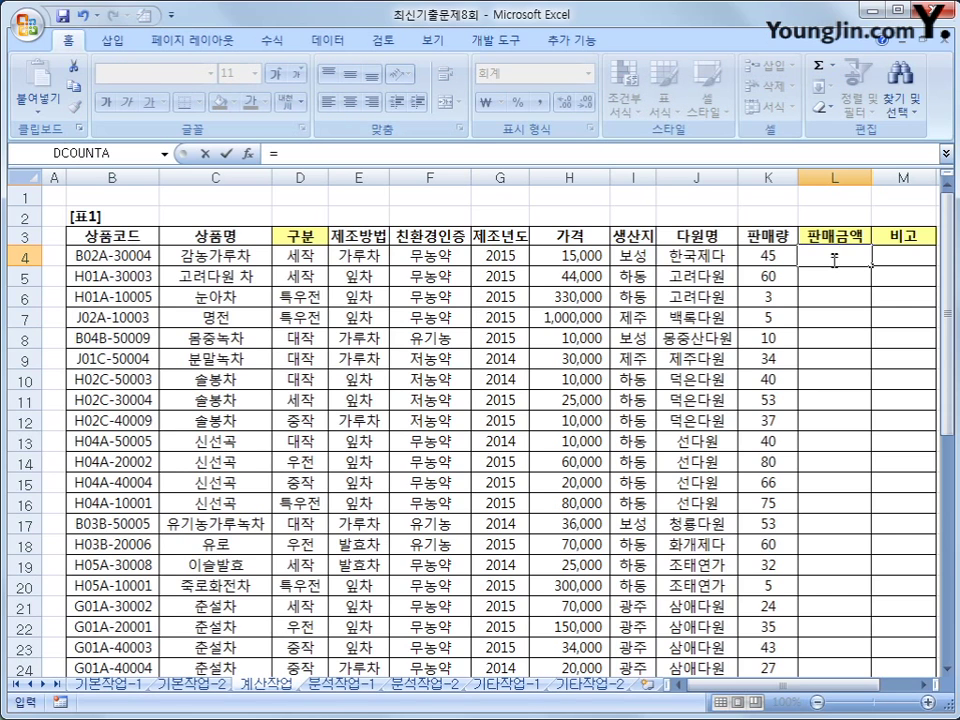
key(Left)
key(Left)
key(Left)
key(Left)
text(*(1-)
key(BackSpace)
key(BackSpace)
key(BackSpace)
key(BackSpace)
key(BackSpace)
key(BackSpace)
key(BackSpace)
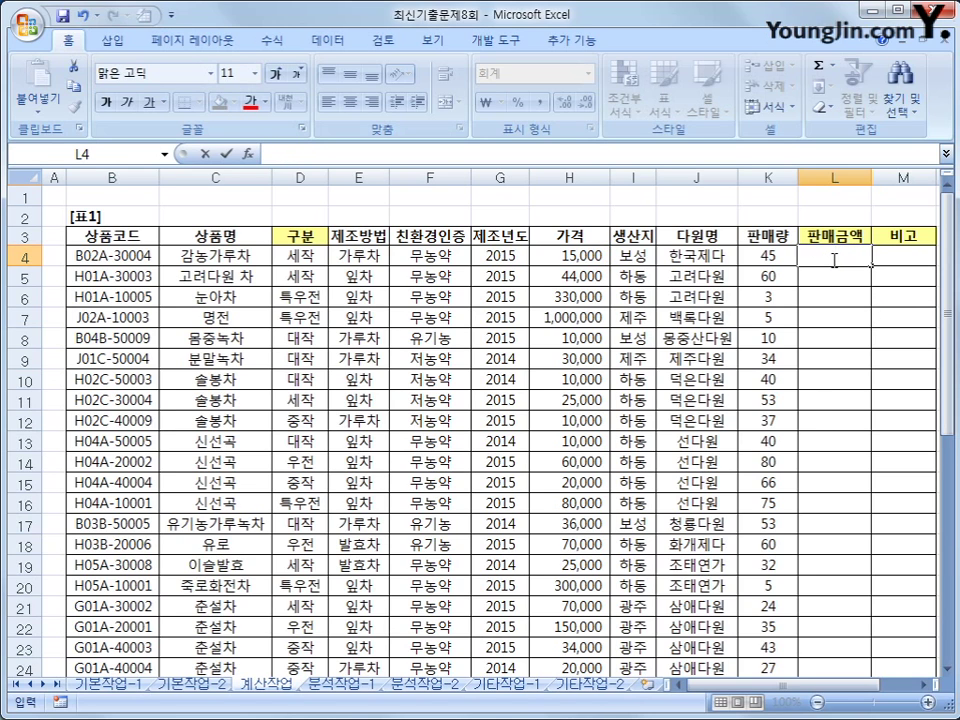
In L4 under 판매금액, start a PRODUCT formula with price H4 as the first factor and (1- opening the second.
text(=)
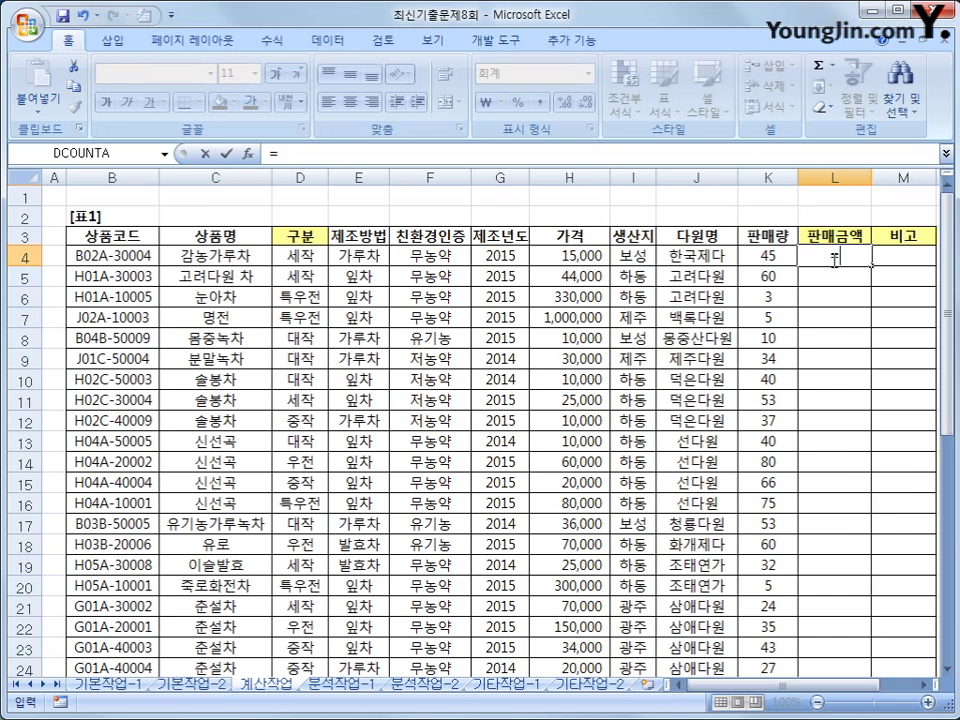
text(produ)
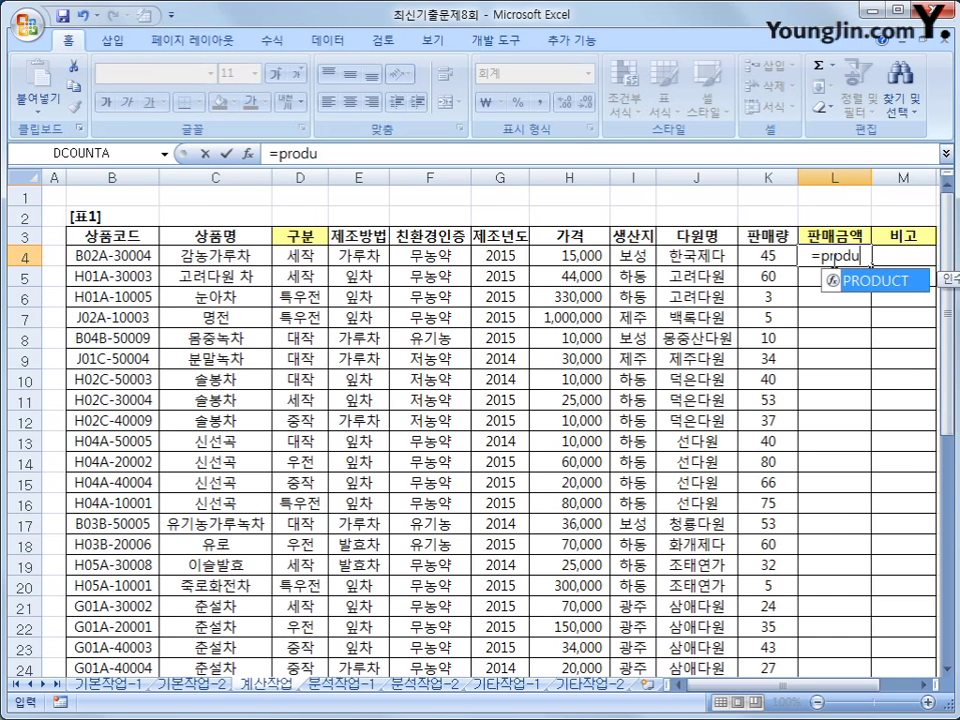
key(Tab)
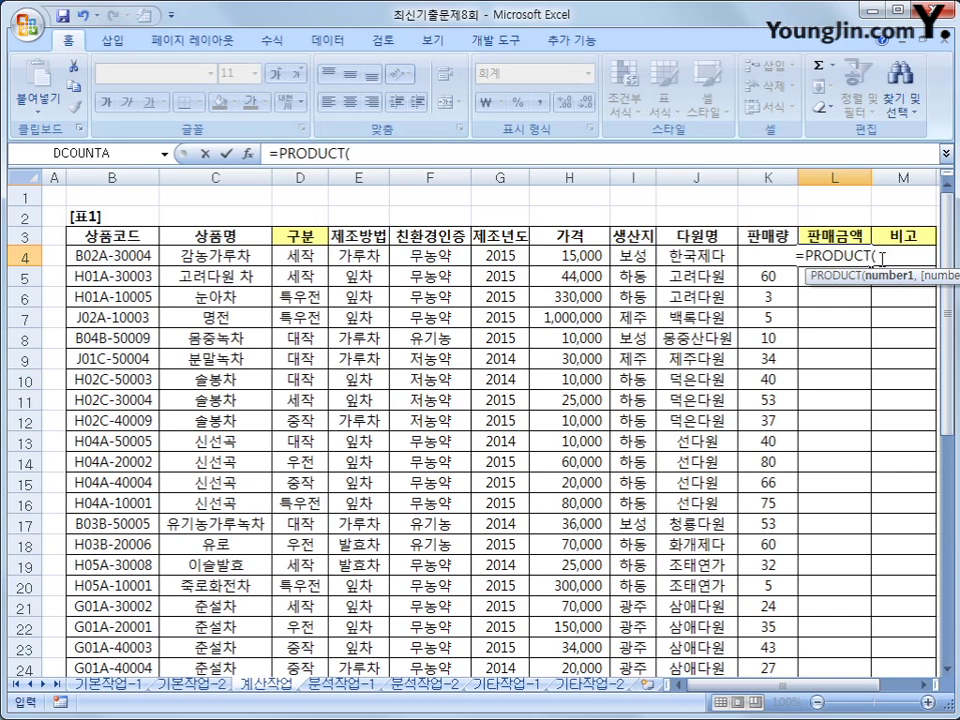
click(592, 258)
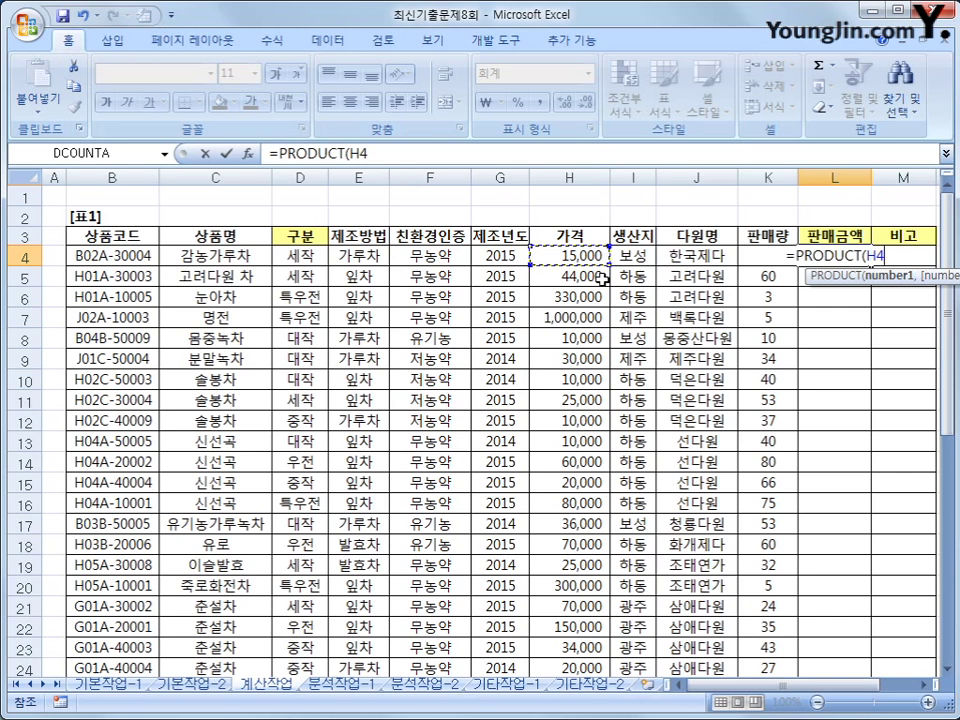
text(,)
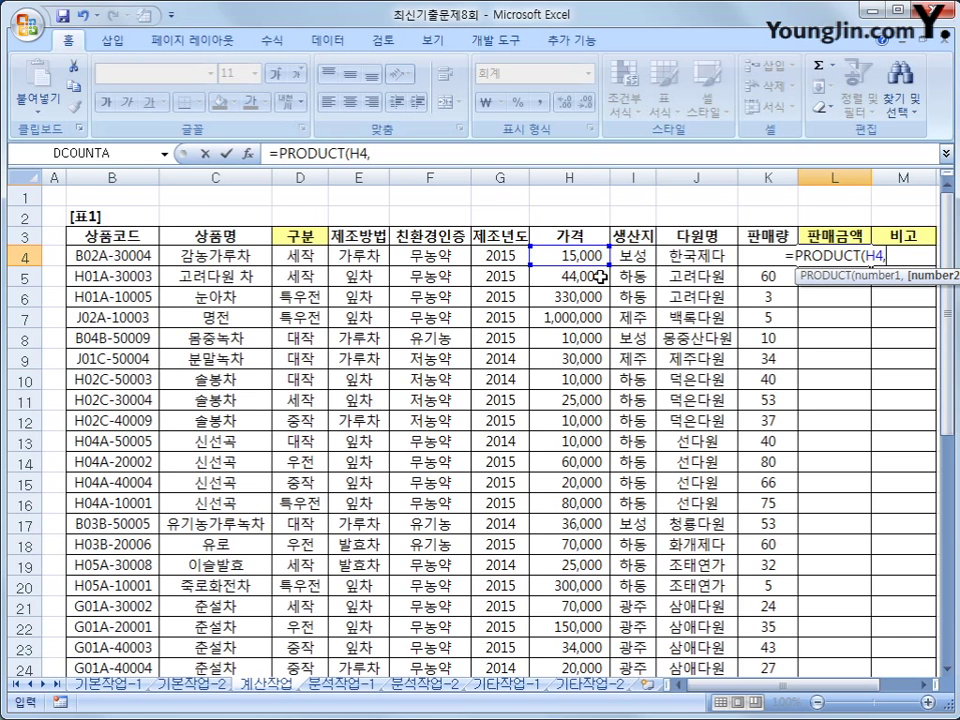
text((1-)
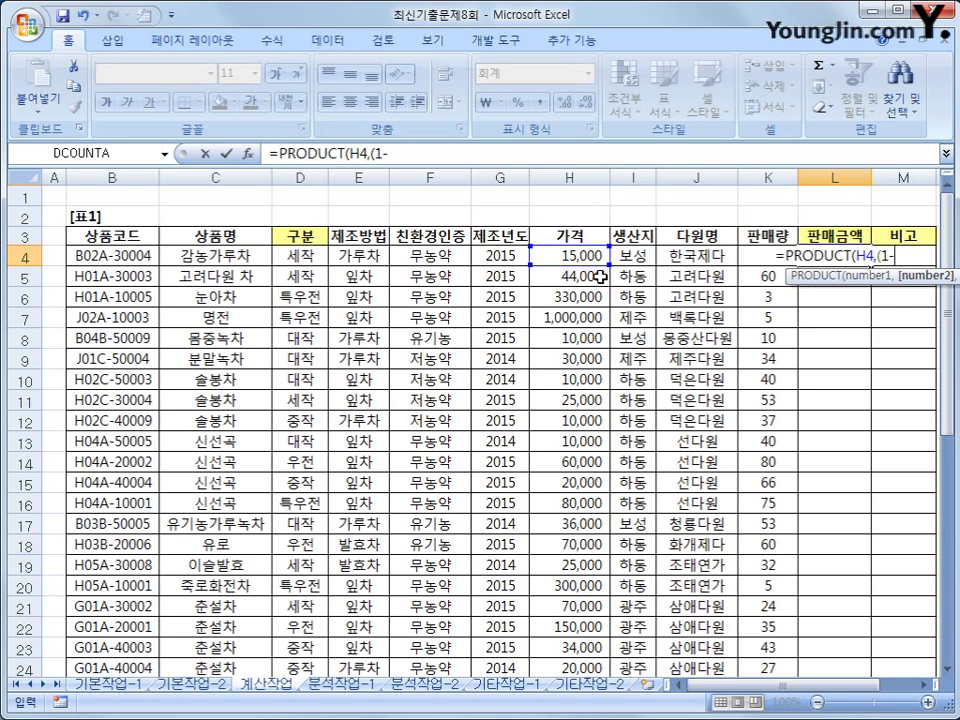
Nest a VLOOKUP after 1- in the L4 formula, with the 친환경인증 value in F4 as the lookup value.
text(vl)
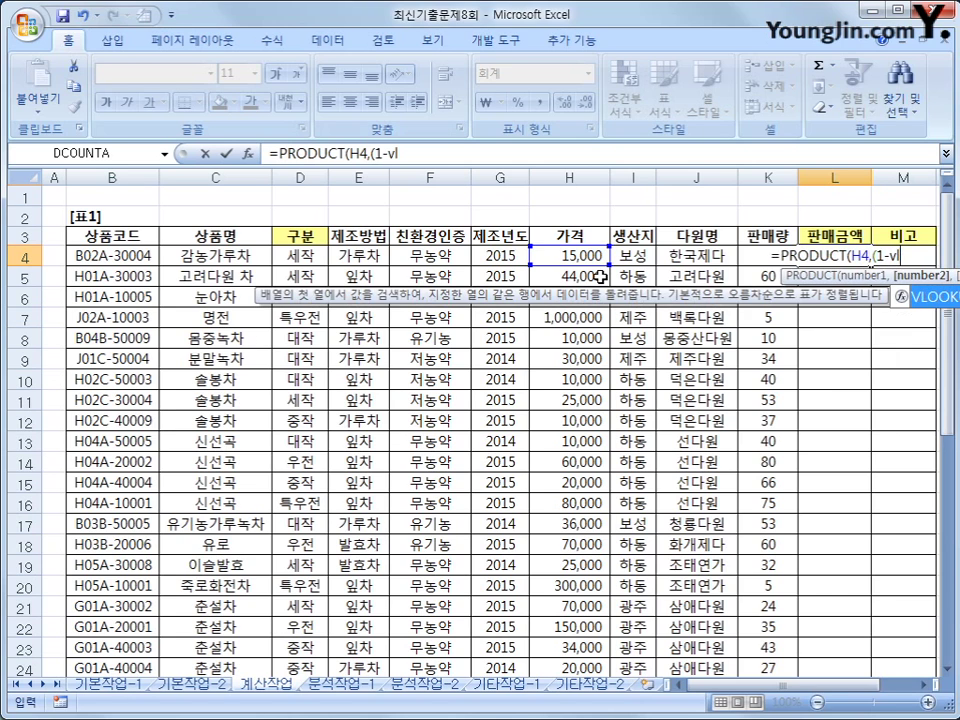
text(ookup()
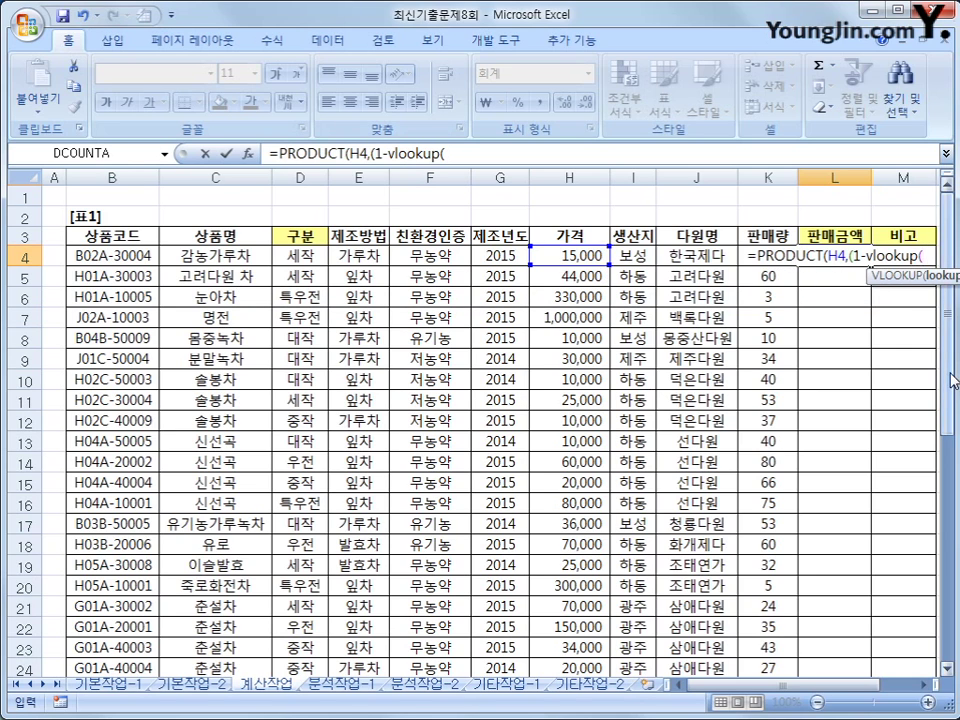
drag(952, 380, 948, 497)
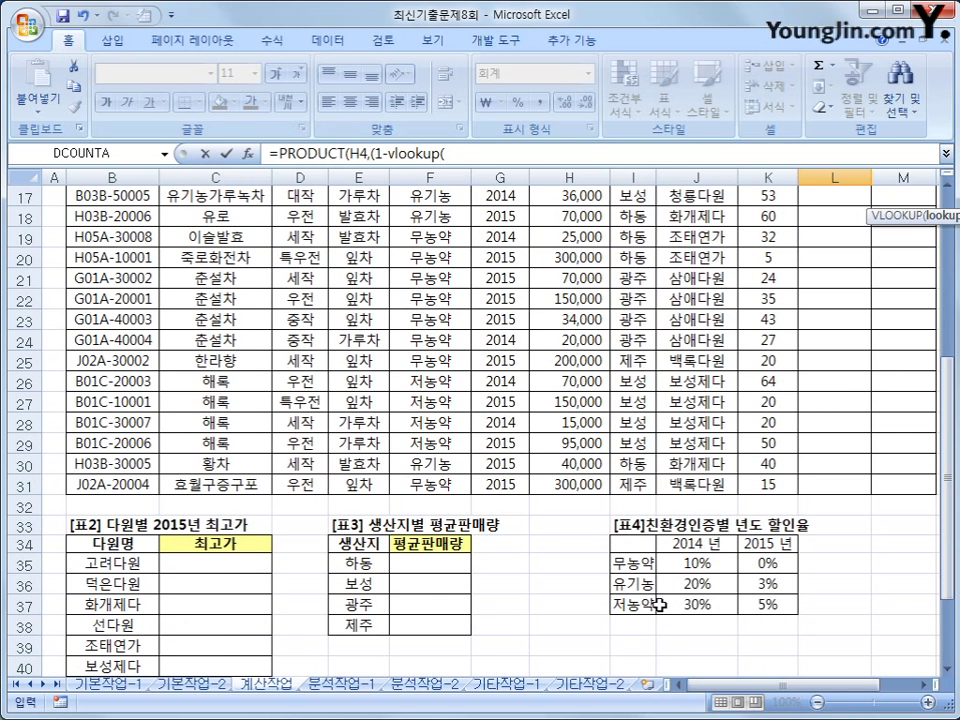
drag(949, 444, 956, 296)
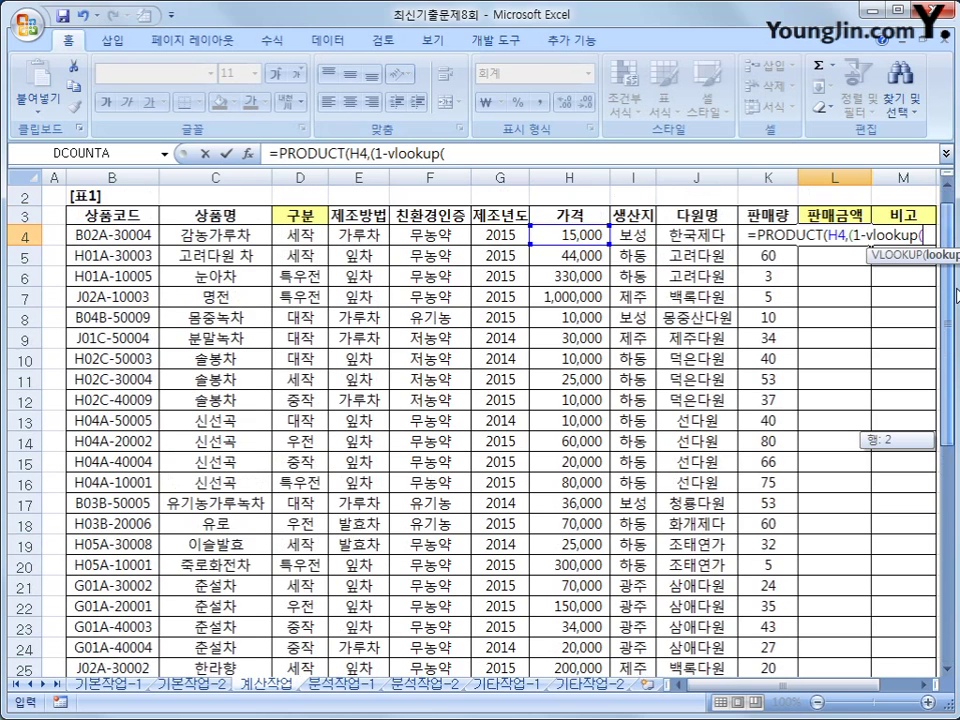
click(428, 236)
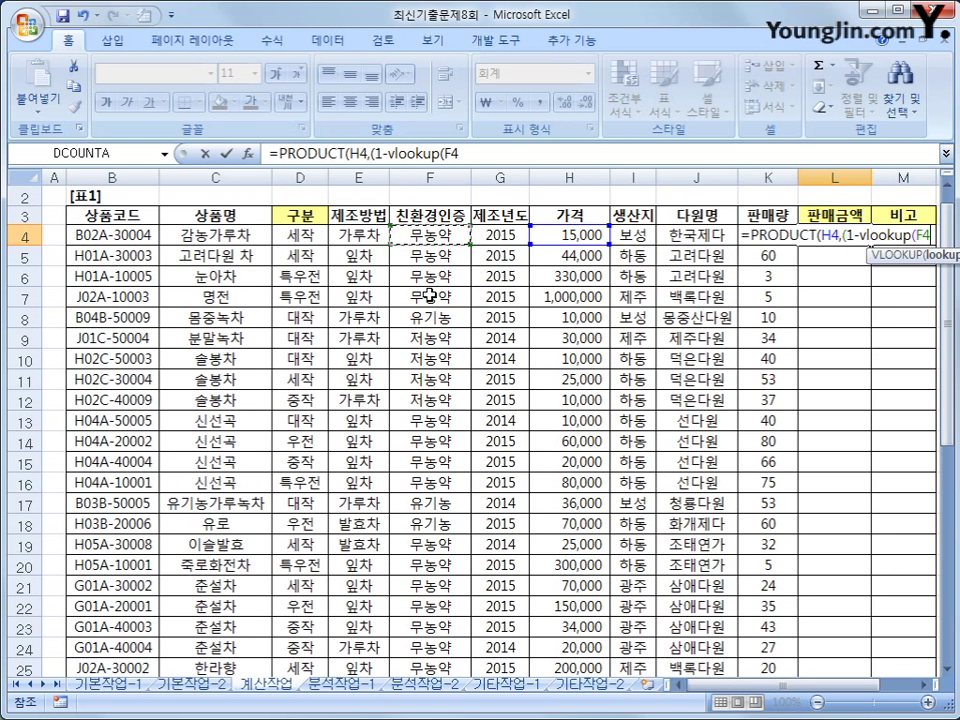
text(,)
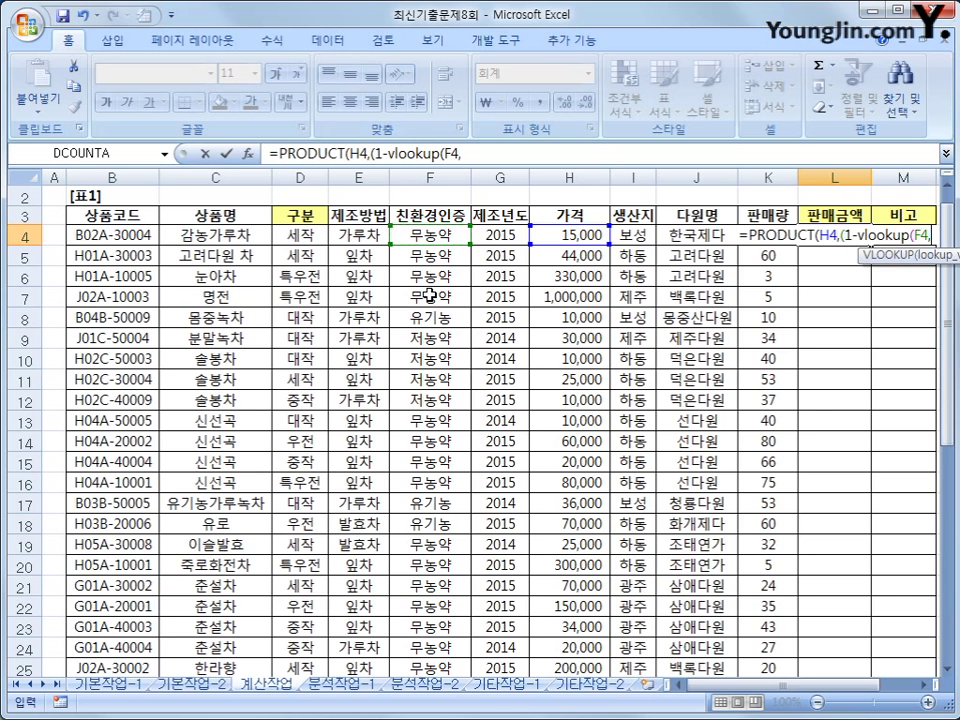
Set the VLOOKUP table array to the 표4 discount rates as the absolute range $I$35:$K$37.
scroll(667, 430, down, 6)
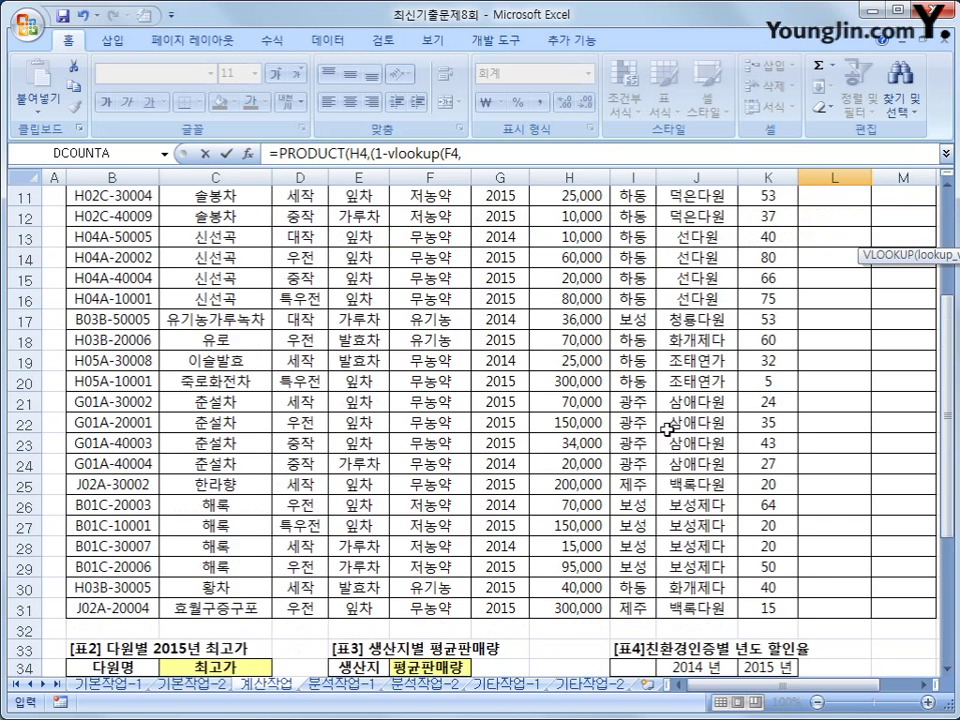
click(637, 498)
drag(637, 498, 748, 541)
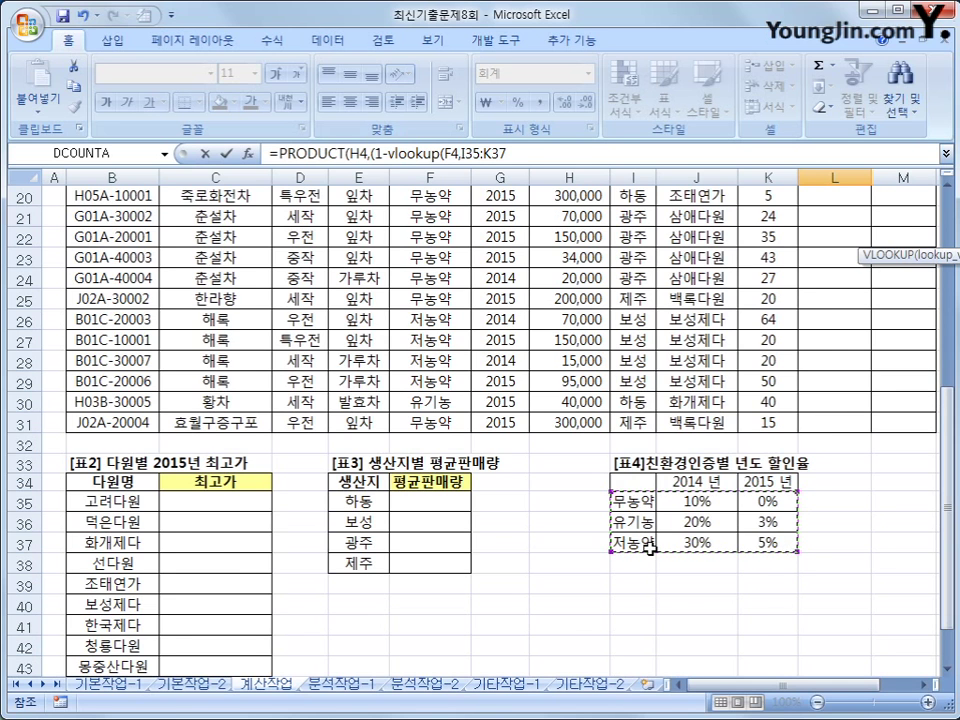
key(F4)
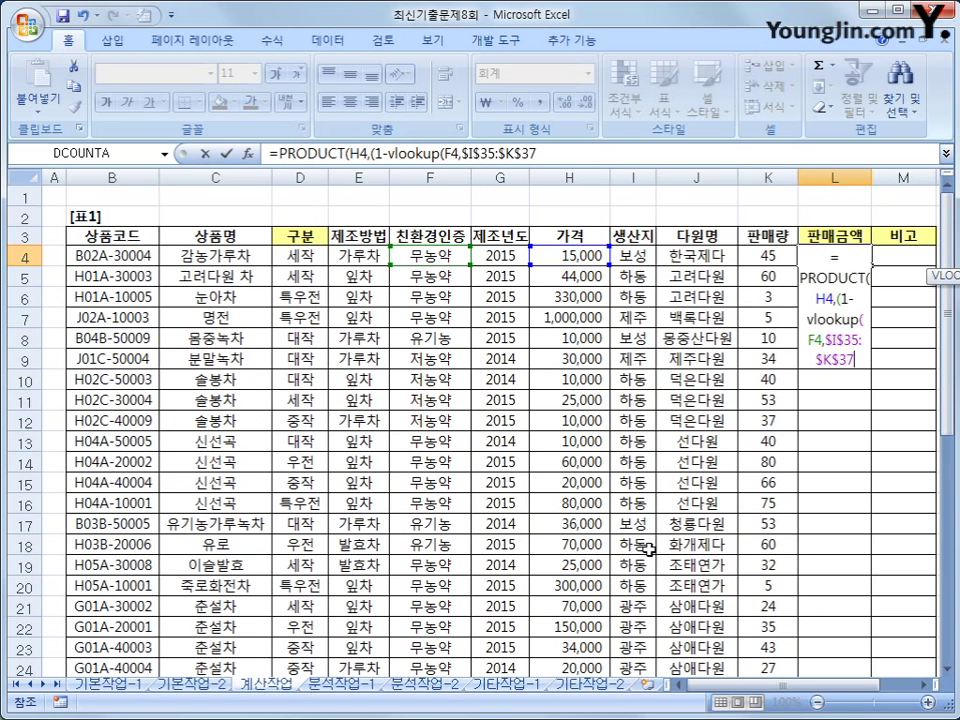
text(,)
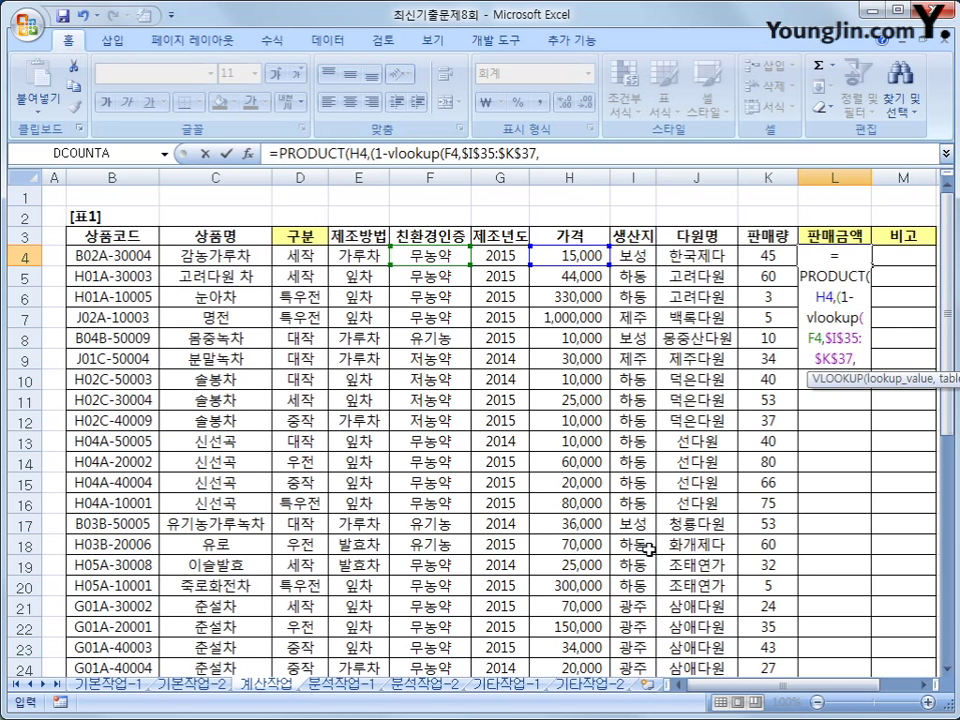
Nest a MATCH function as the VLOOKUP column index in L4, with the 제조년도 value in G4 as its lookup value.
scroll(648, 549, down, 7)
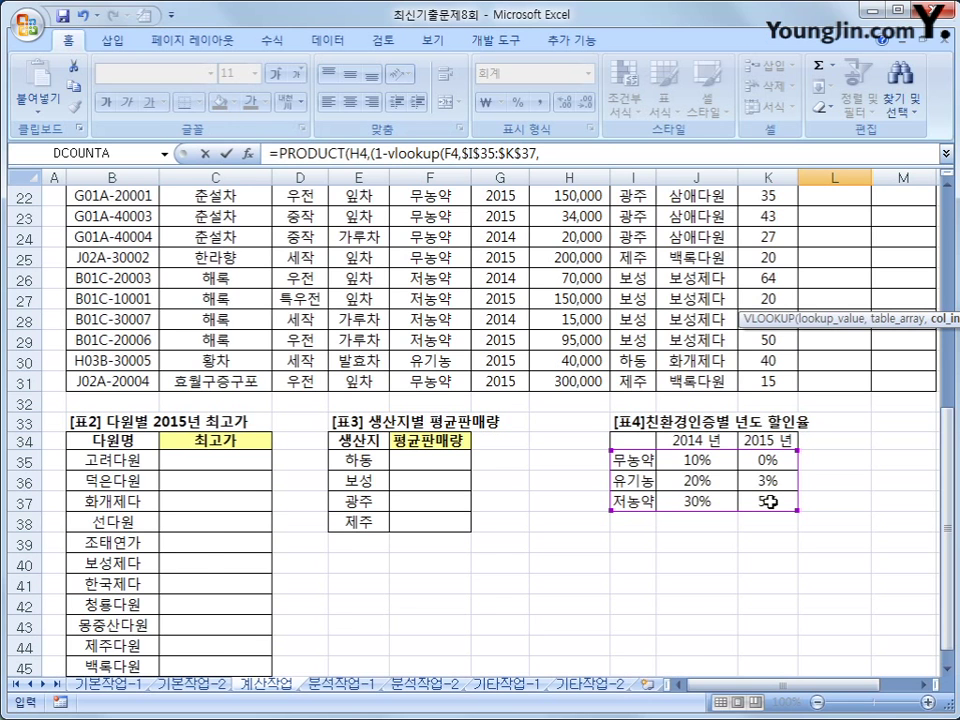
scroll(768, 501, up, 7)
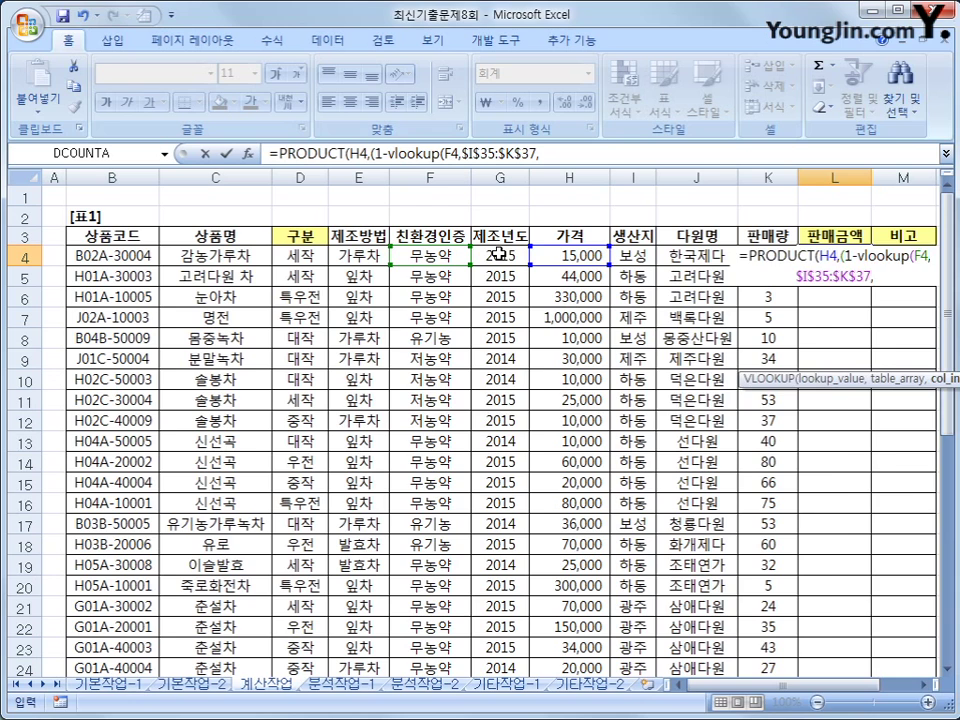
text(mat)
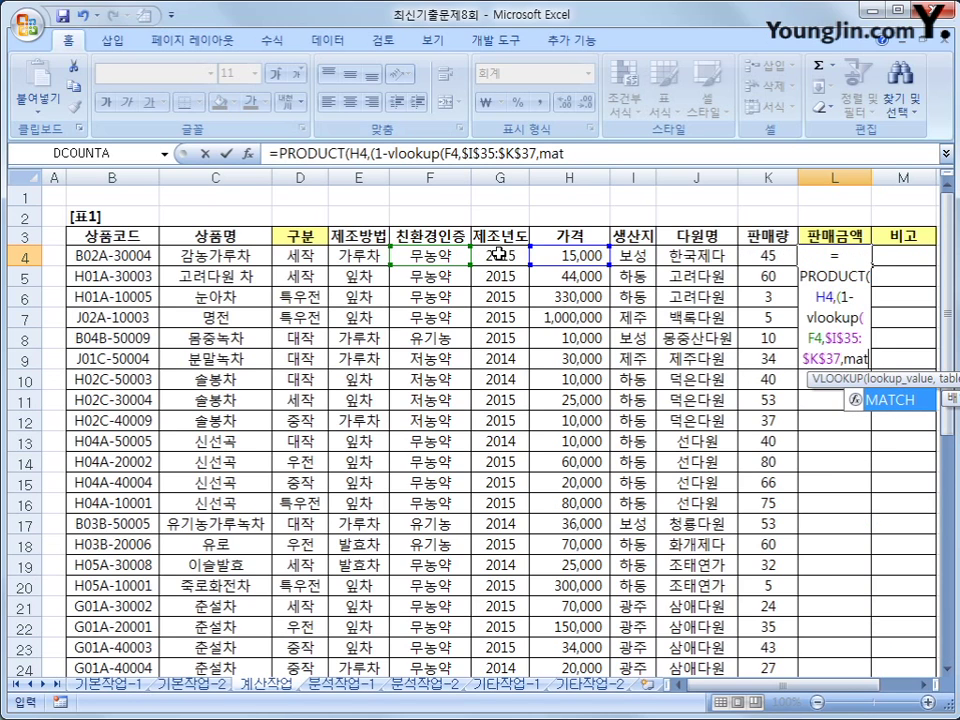
text(ch()
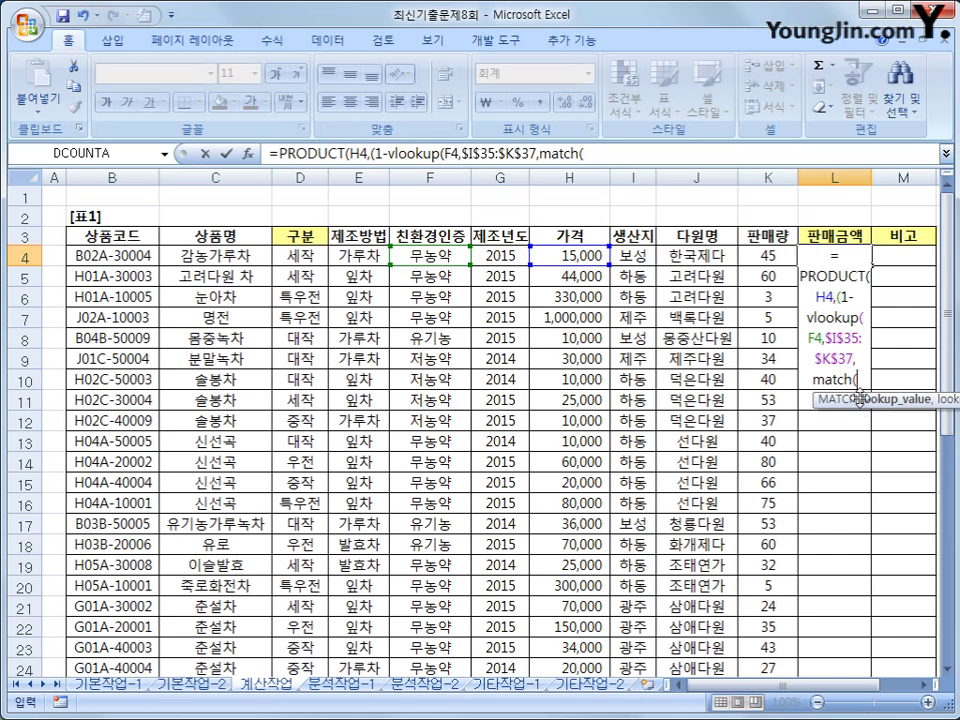
click(496, 257)
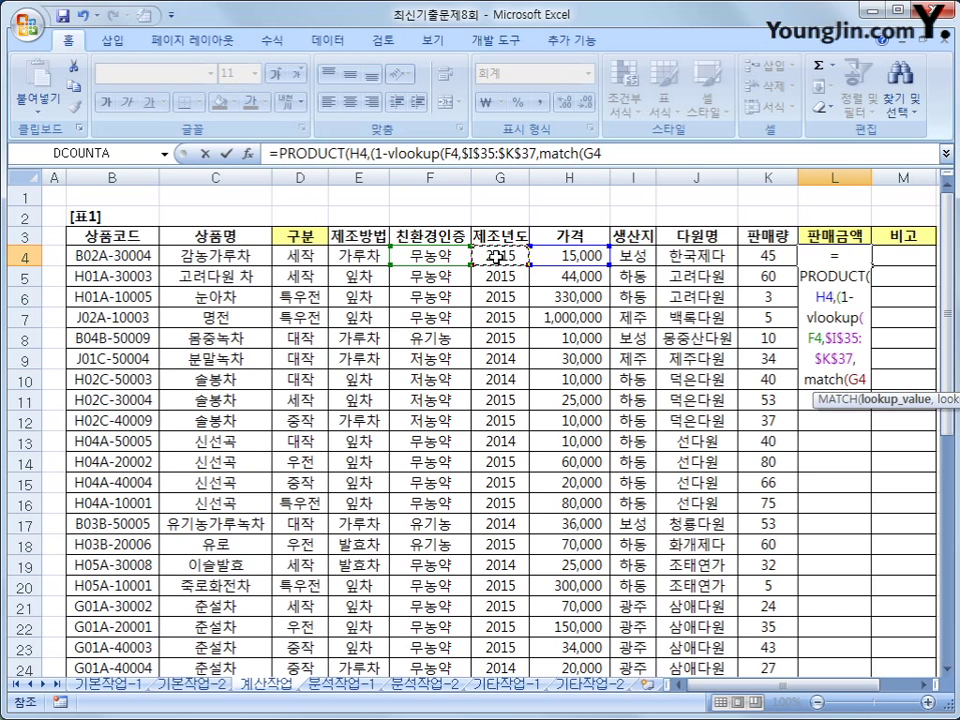
text(,)
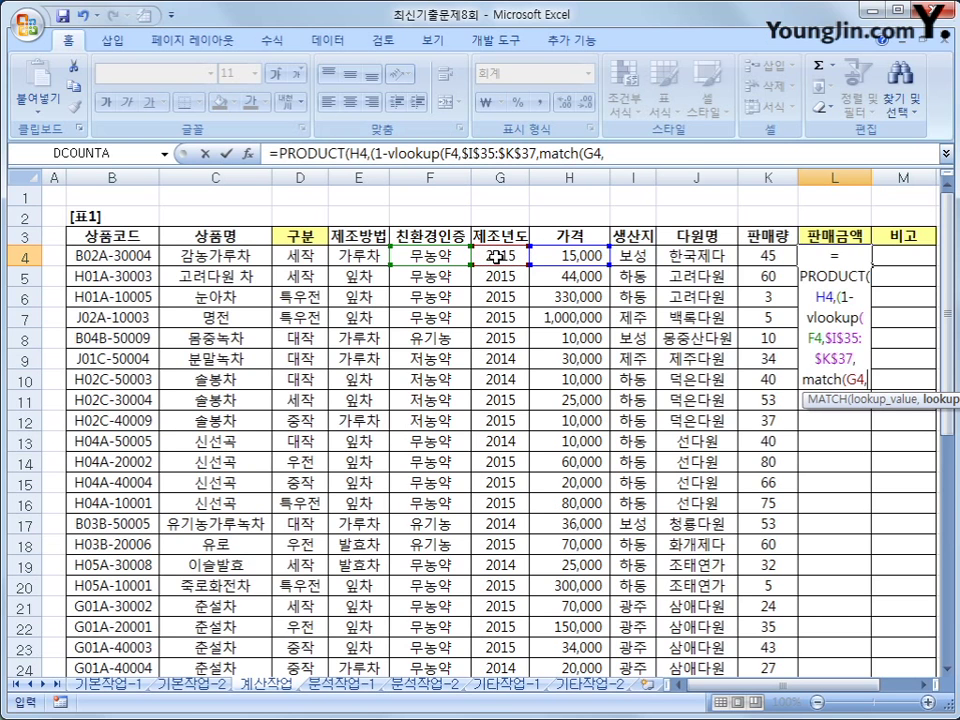
Set the MATCH lookup array to the 표4 year headers as absolute $J$34:$K$34, with exact match type 0, and close MATCH.
scroll(474, 408, down, 5)
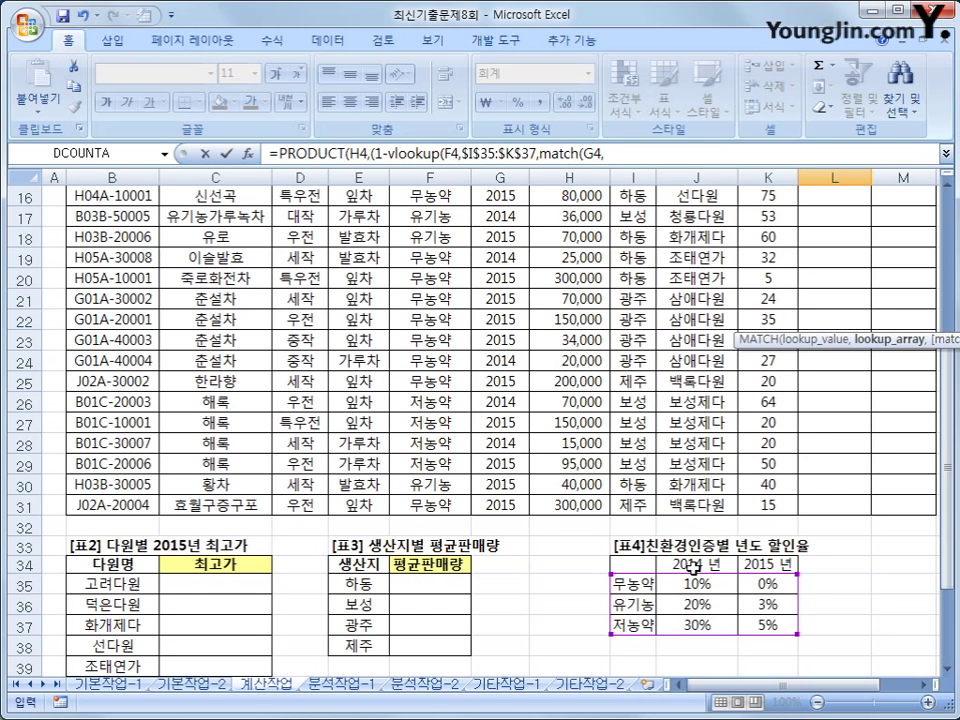
drag(694, 566, 785, 568)
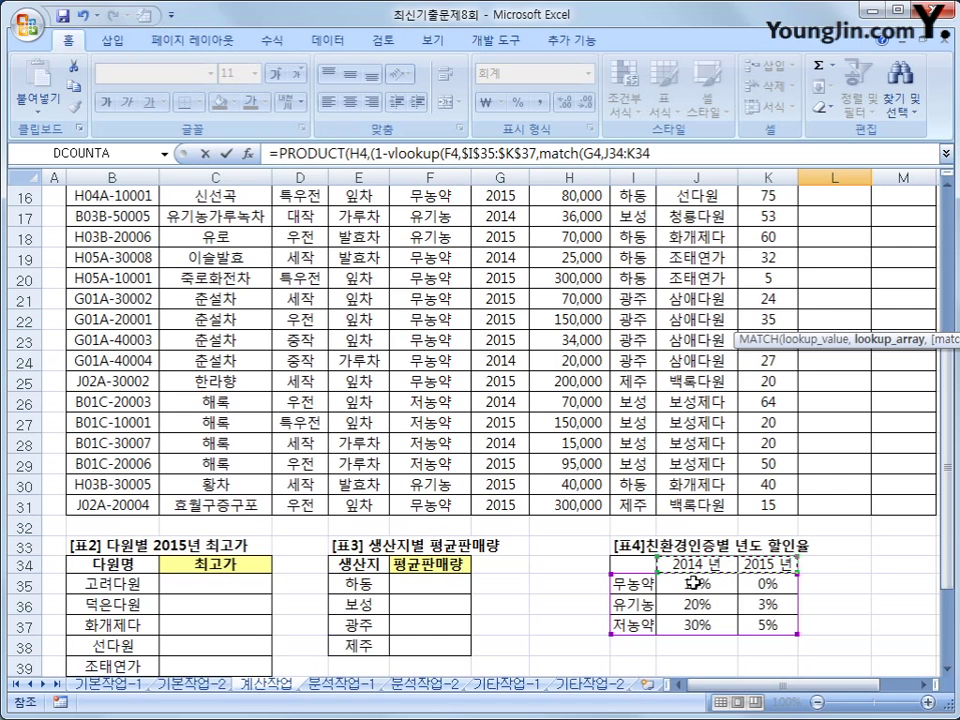
drag(634, 565, 778, 564)
click(703, 564)
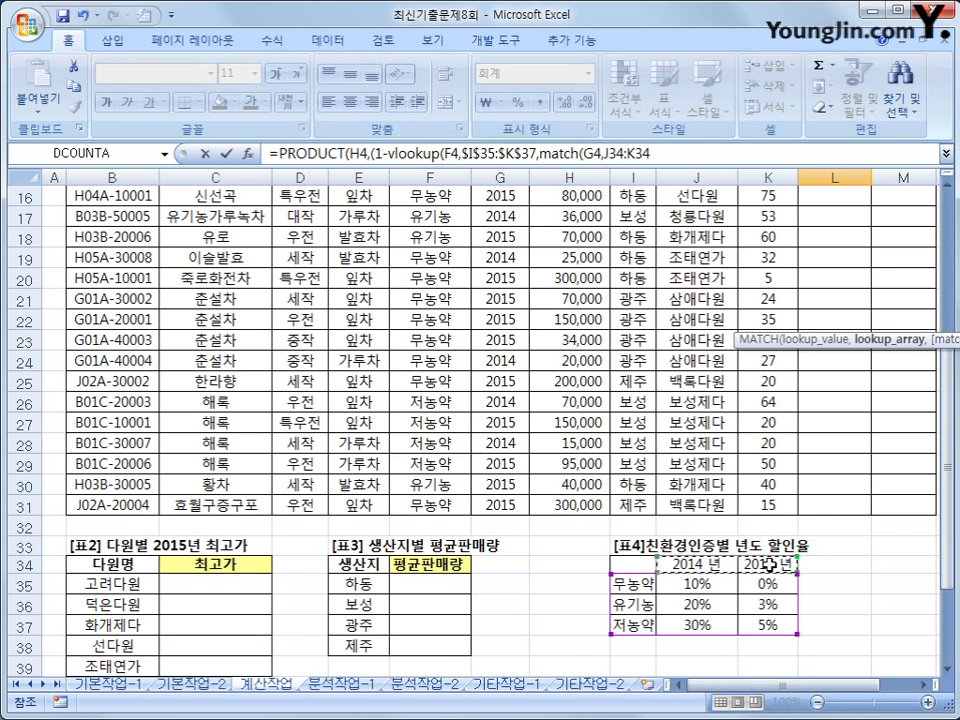
key(F4)
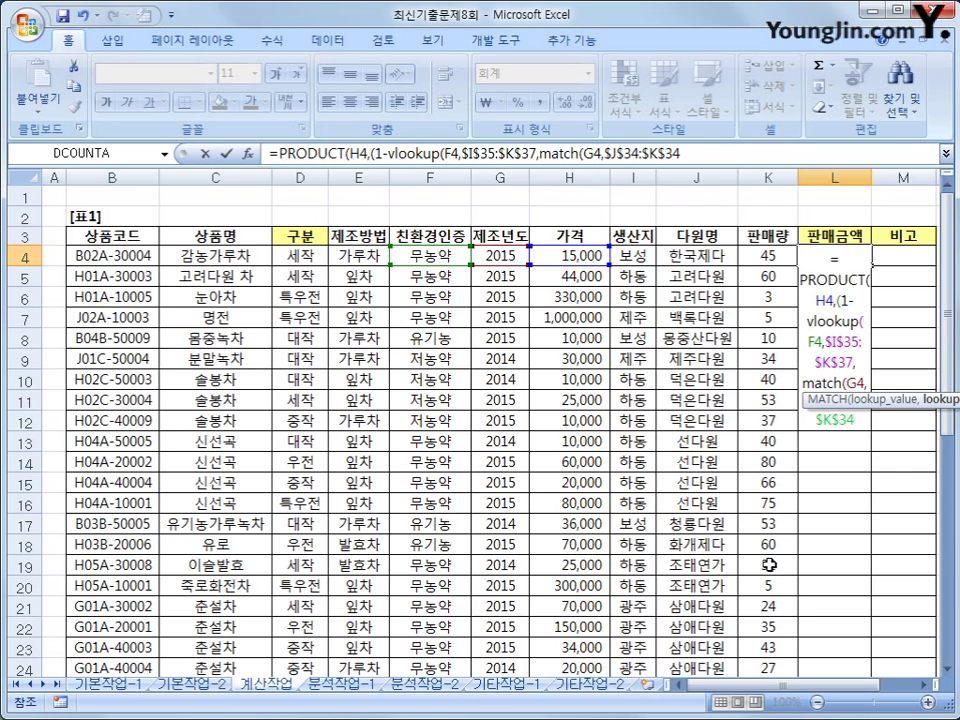
text(,0)
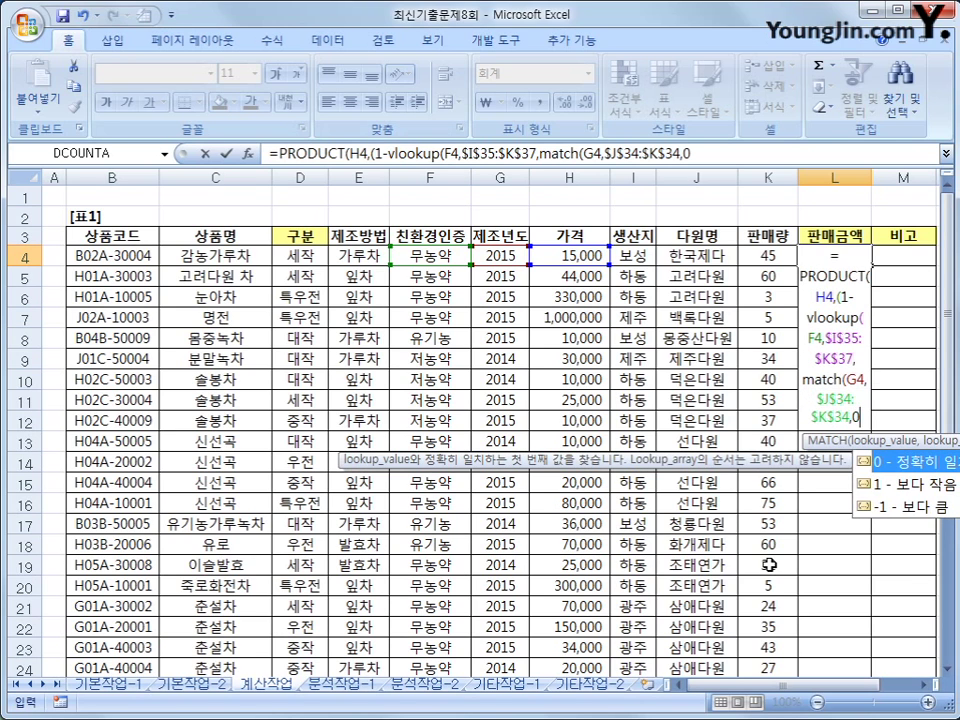
text())
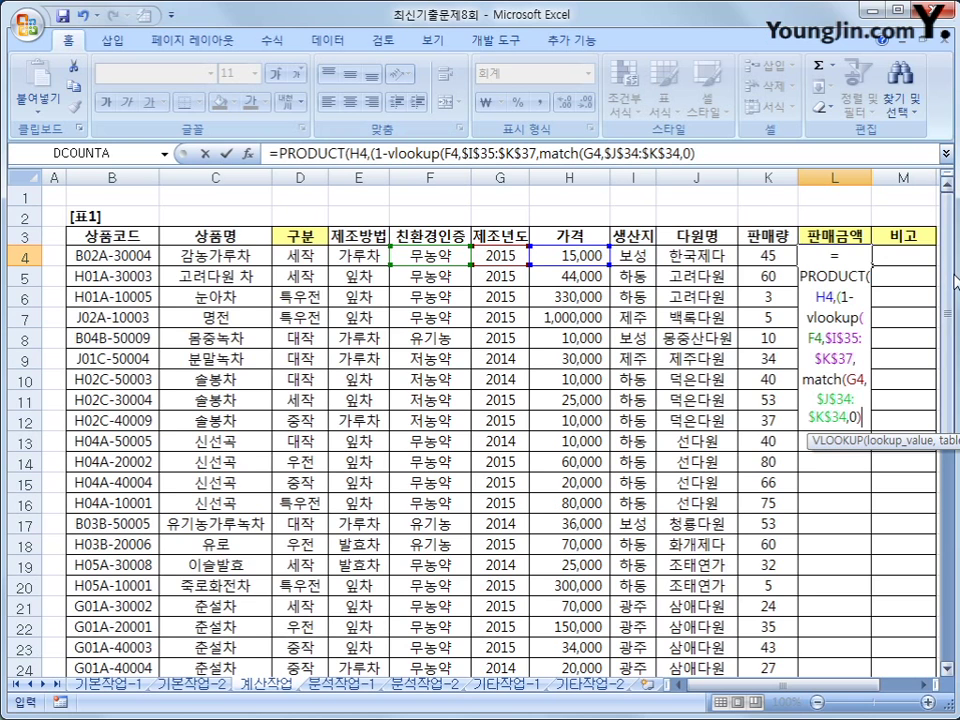
Add +1 to the MATCH result in the L4 formula and close both the VLOOKUP and the 1- discount factor parentheses.
drag(946, 200, 955, 412)
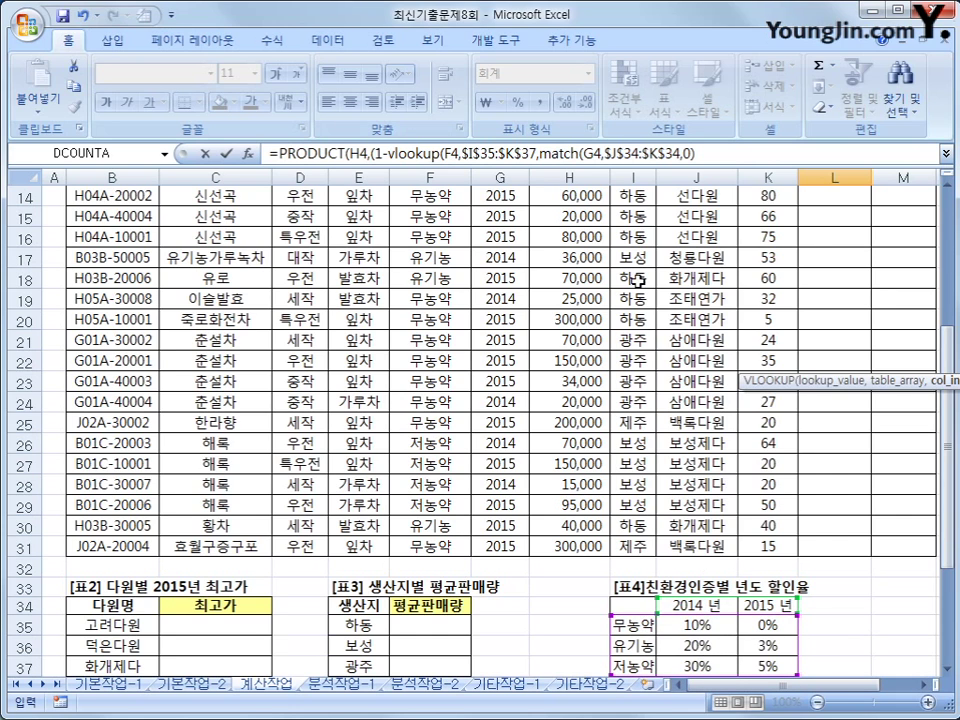
click(726, 158)
text(+1)
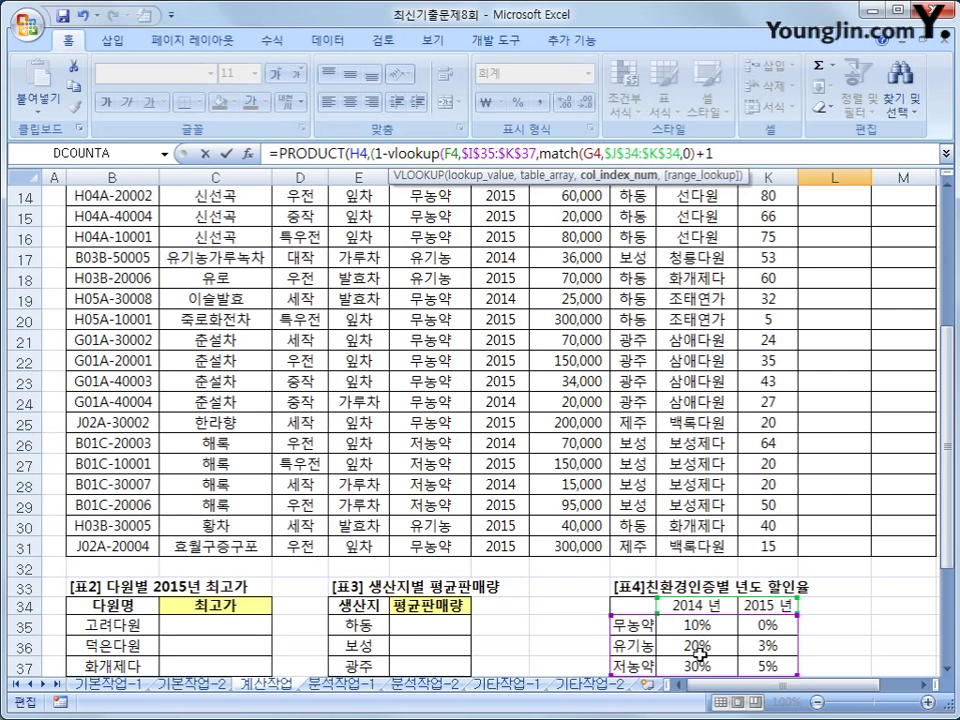
drag(735, 601, 765, 647)
text(),)
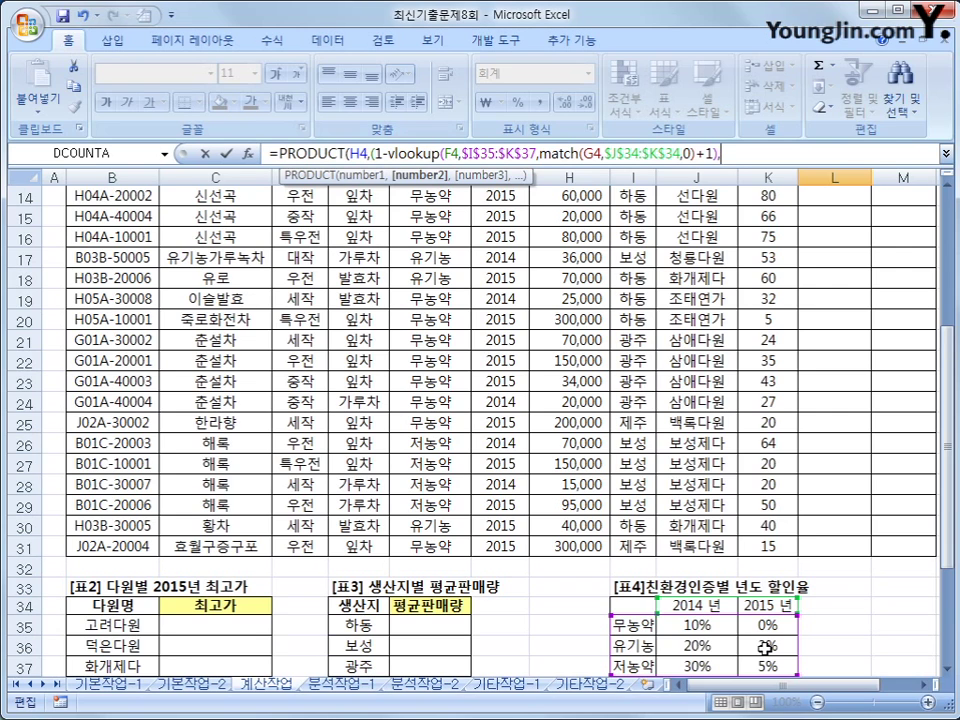
key(BackSpace)
text())
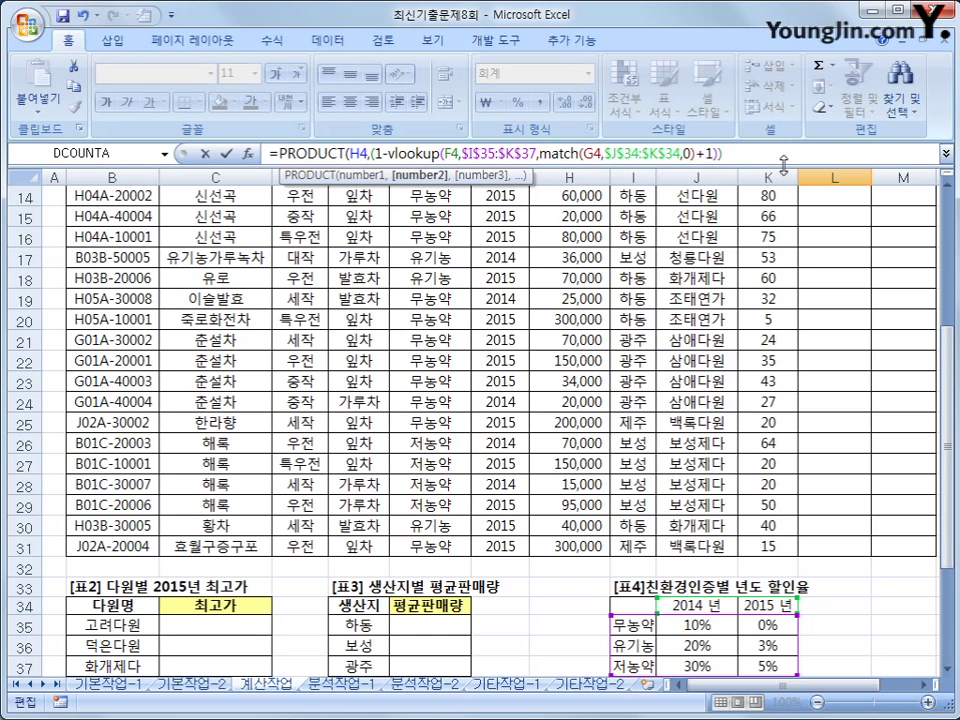
Add the 판매량 value K4 as the last PRODUCT factor and enter the completed formula in L4.
text(,)
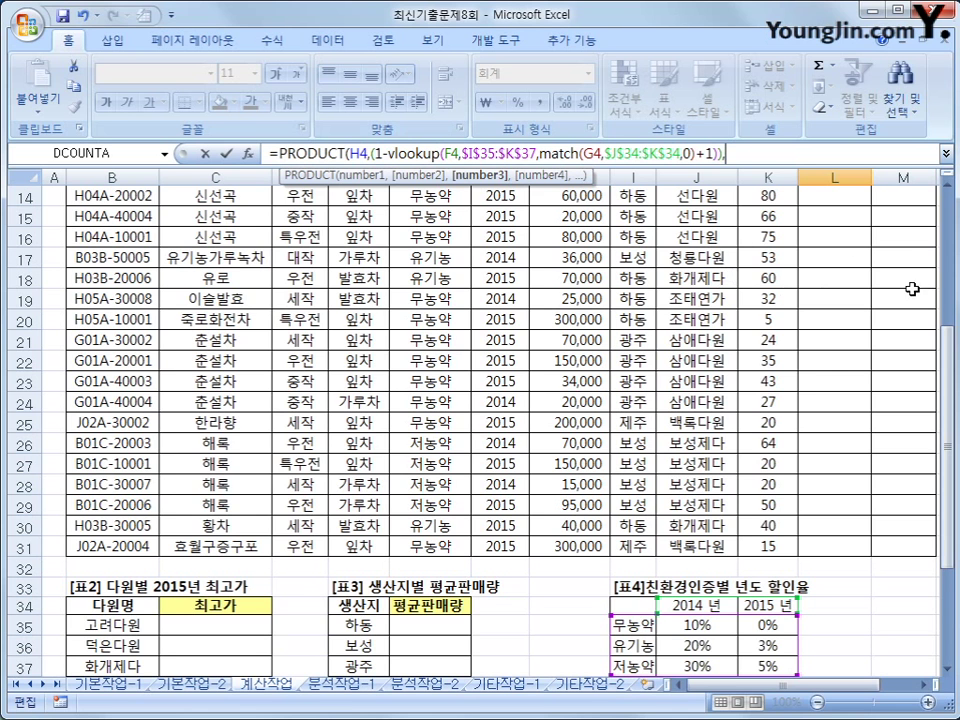
drag(946, 410, 946, 215)
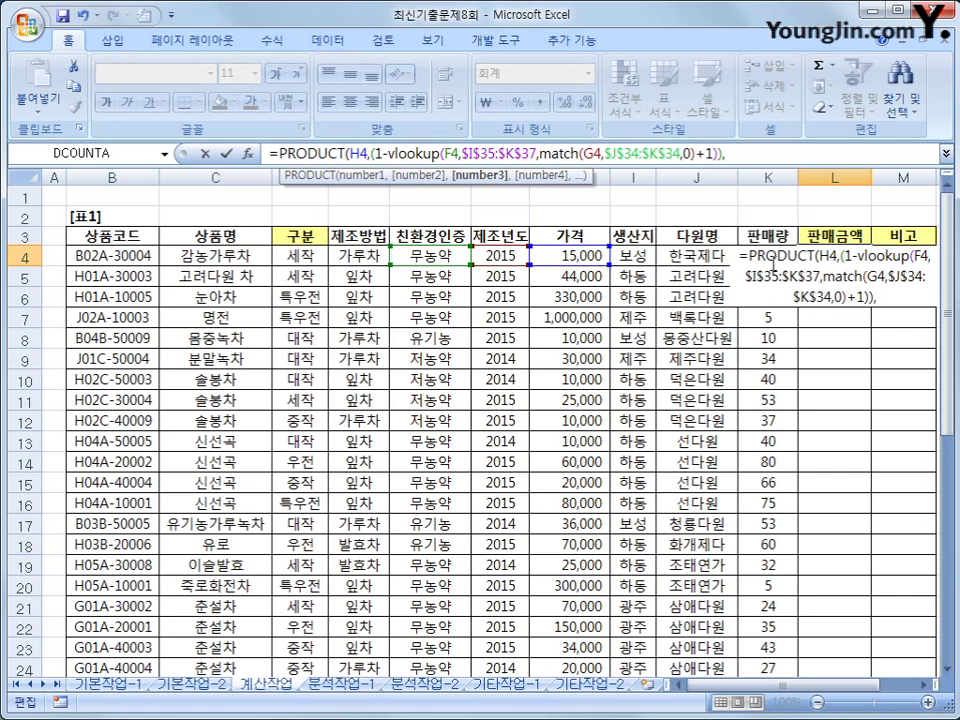
text(k4)
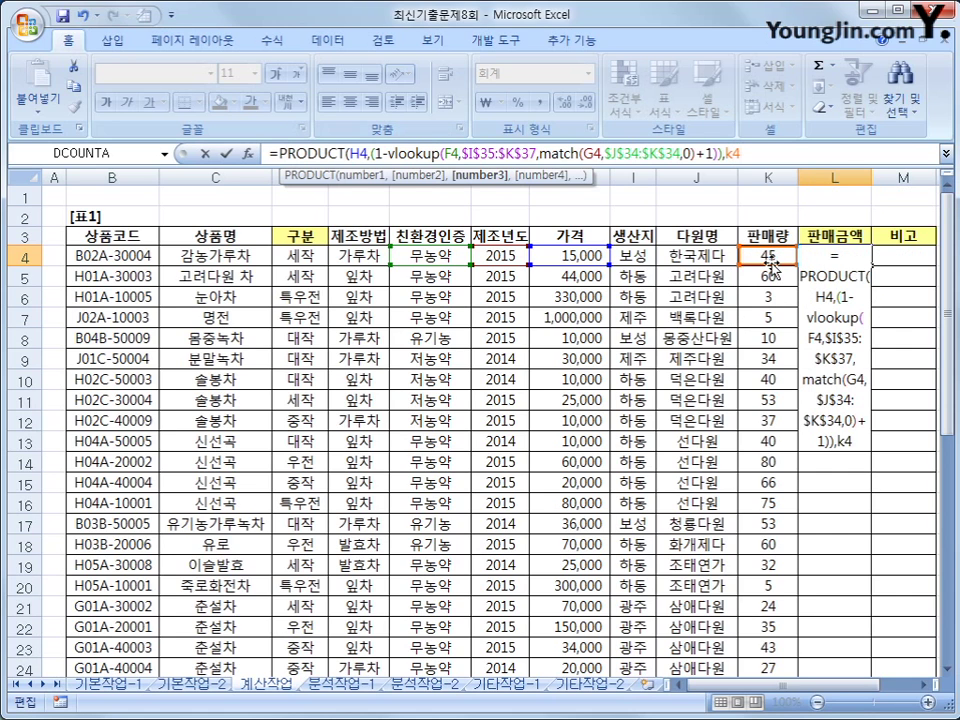
text())
key(Return)
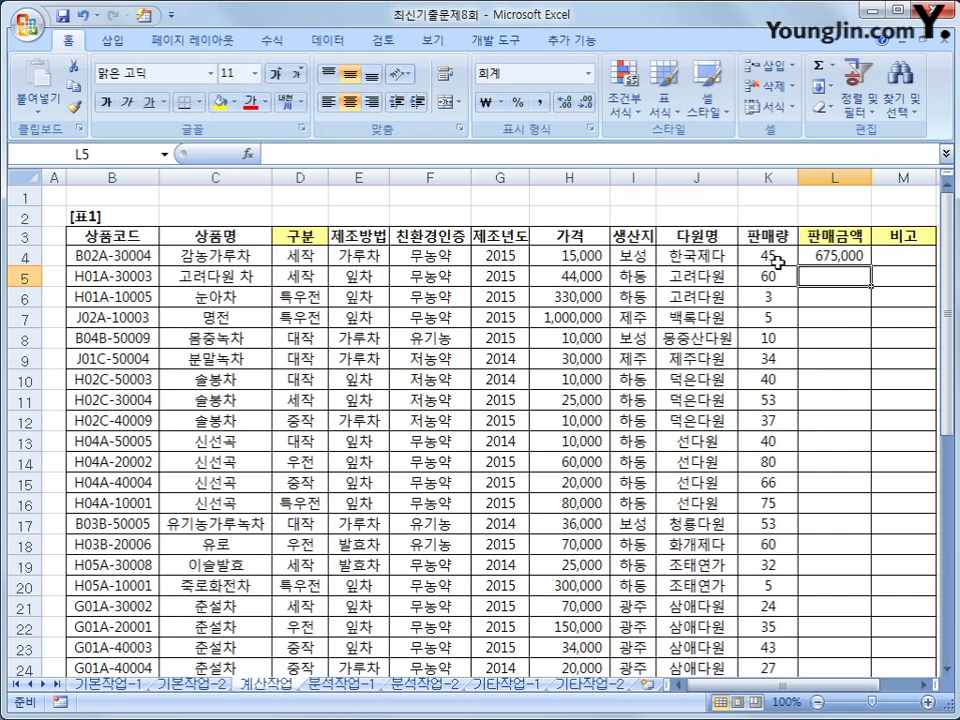
Fill the 판매금액 formula from L4 down to L31 and autofit the width of column L.
click(836, 257)
double_click(871, 266)
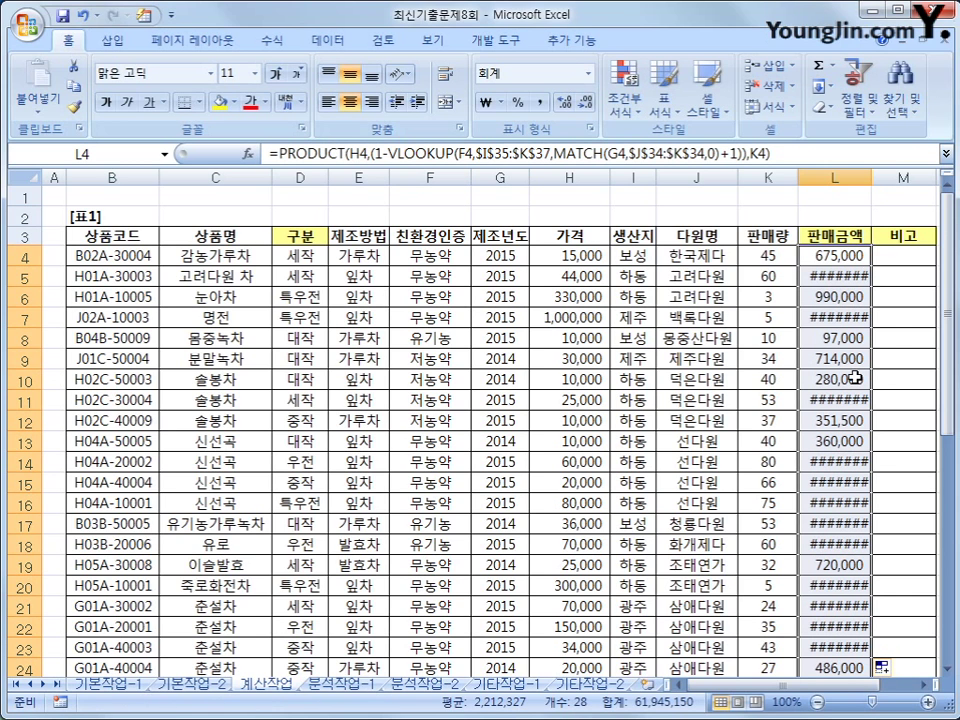
double_click(871, 177)
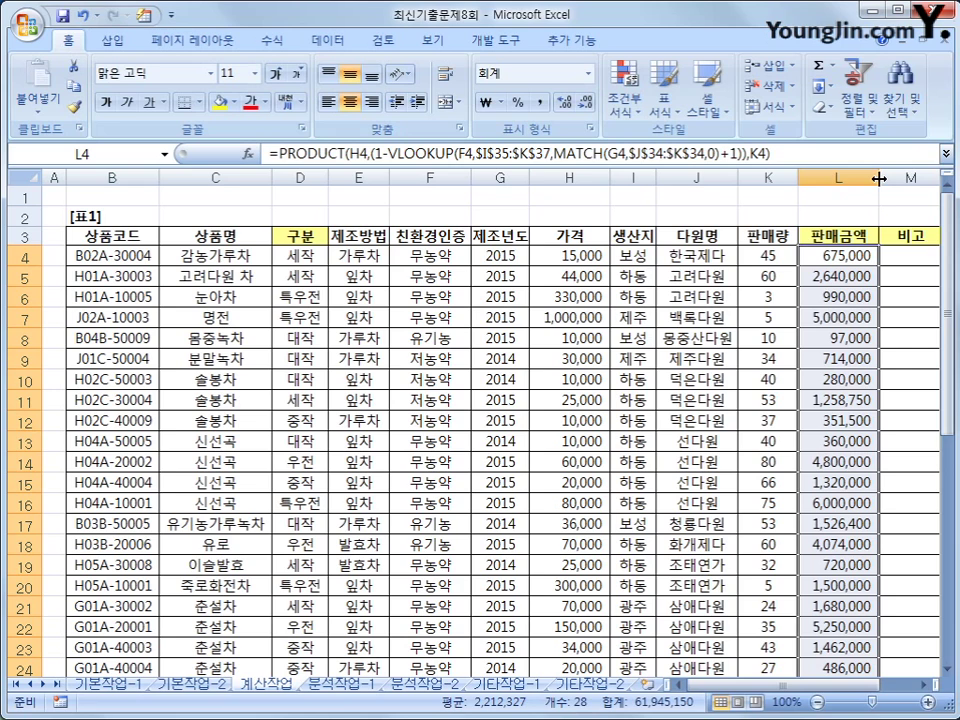
Review the L4 formula against the year headers in J34:K34 of the 표4 discount table.
click(860, 256)
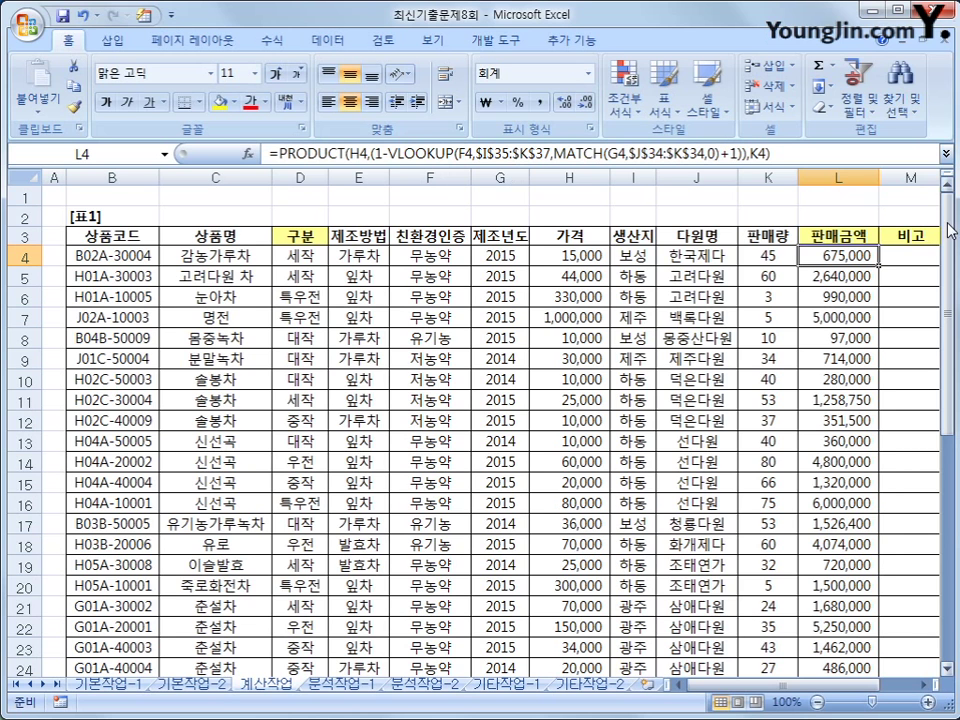
drag(950, 230, 950, 265)
click(760, 565)
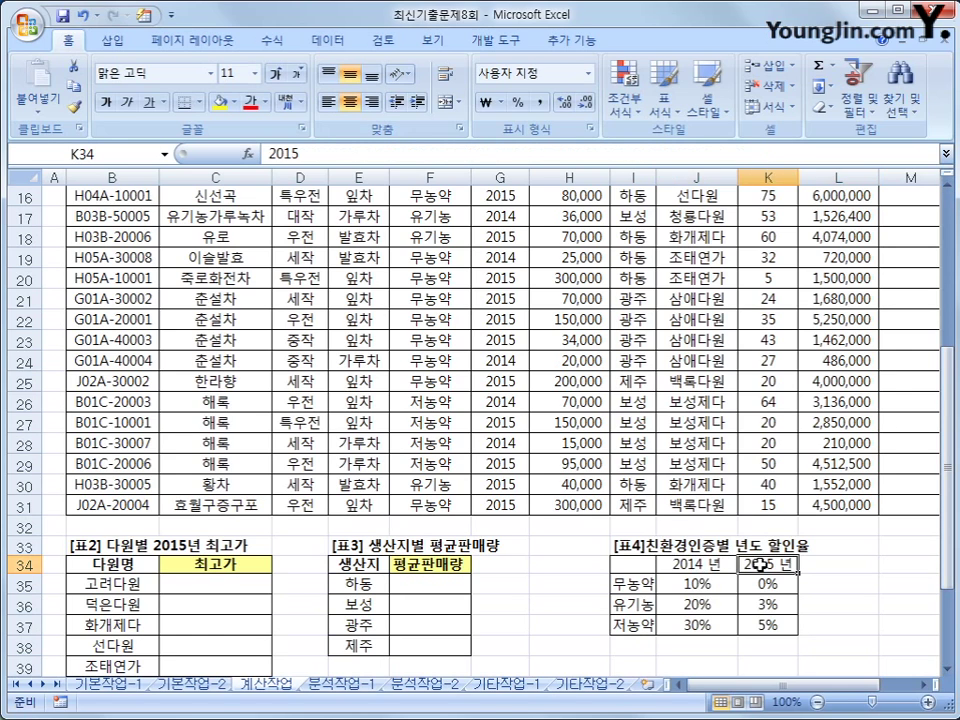
drag(700, 564, 768, 567)
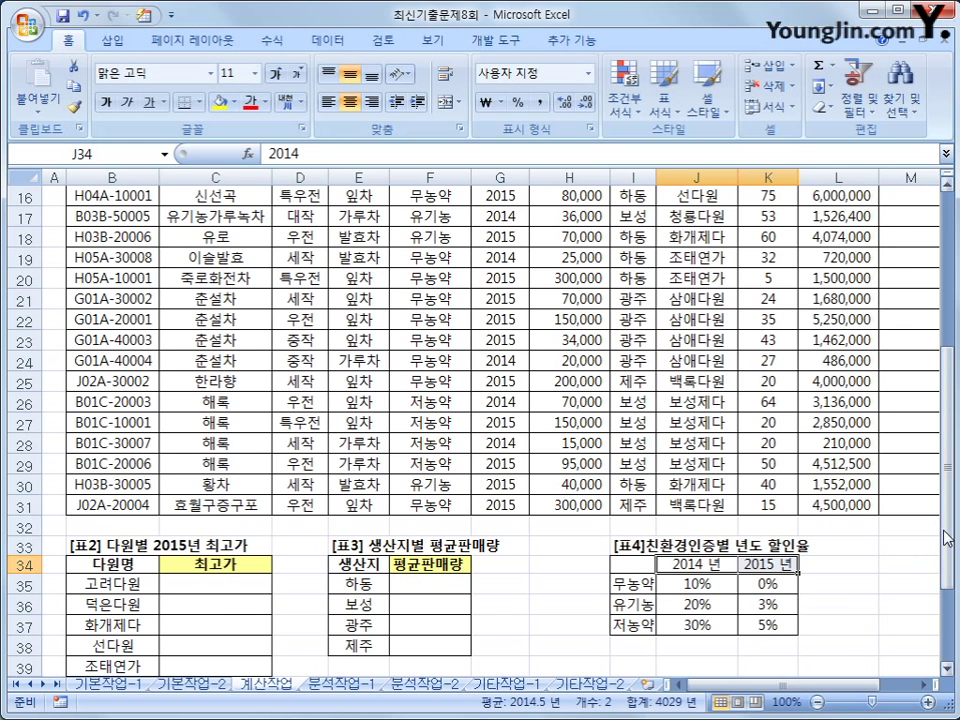
drag(945, 540, 932, 339)
click(843, 256)
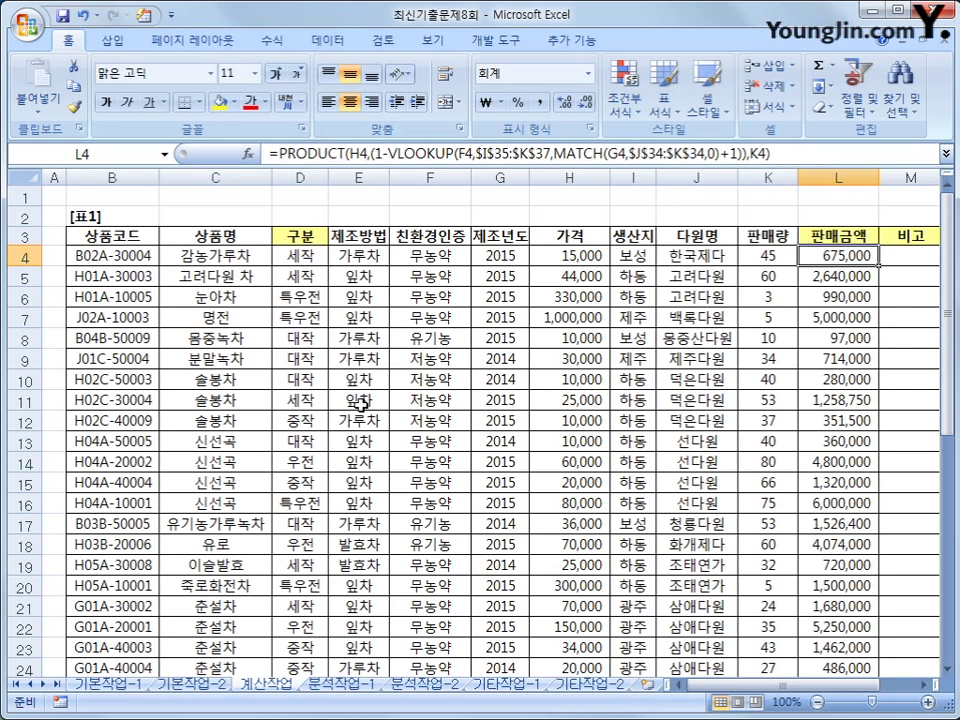
Select M4 under 비고, open the Visual Basic editor and insert a new standard module in the workbook project.
click(908, 258)
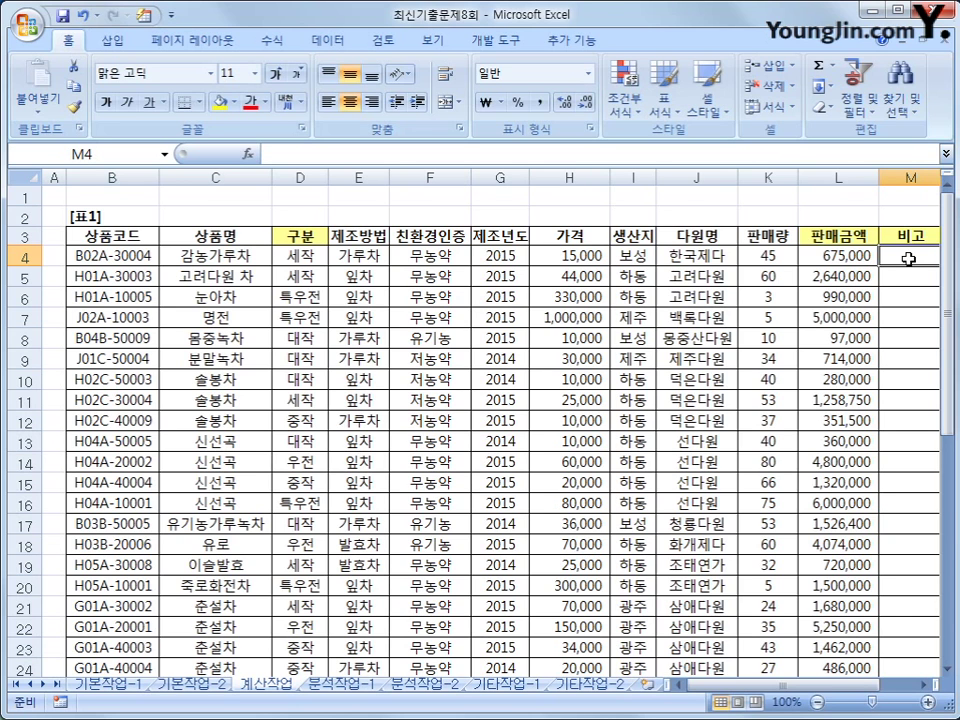
click(484, 42)
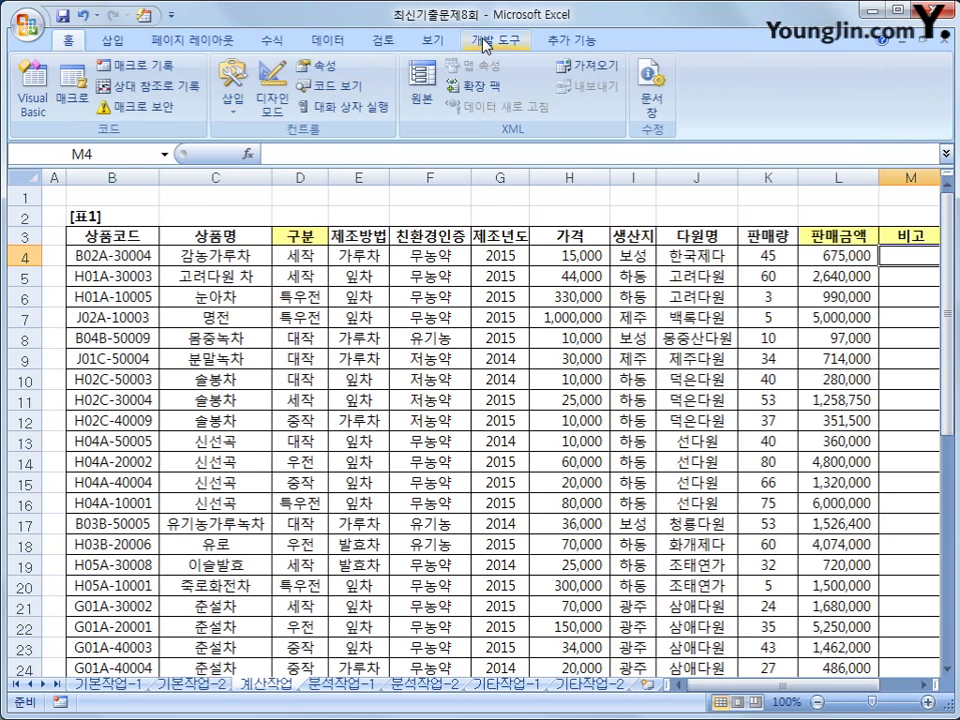
click(28, 92)
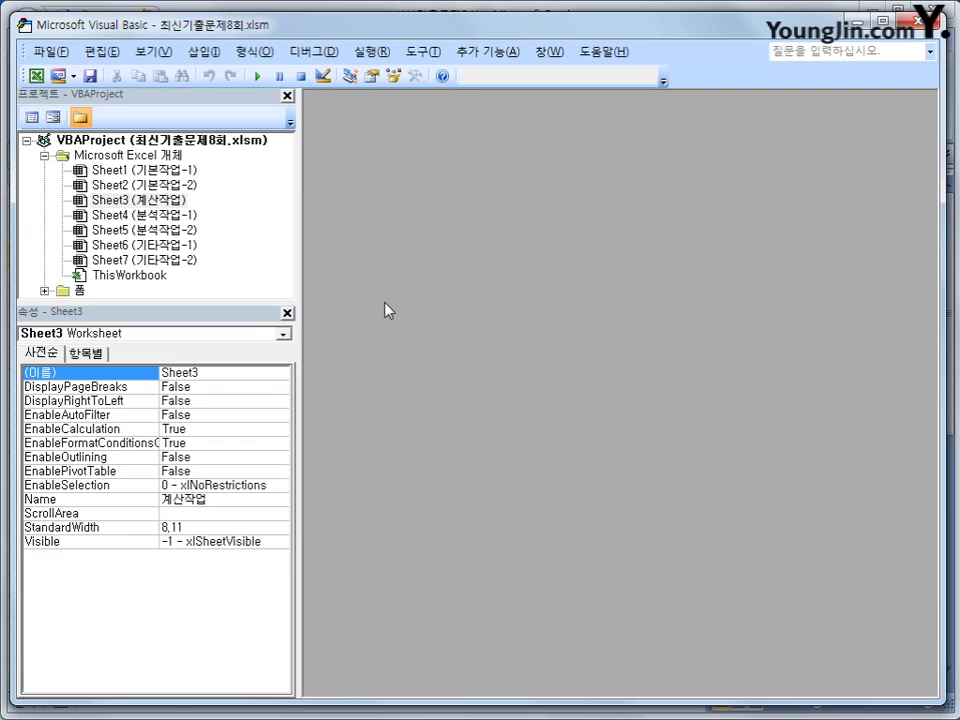
click(204, 51)
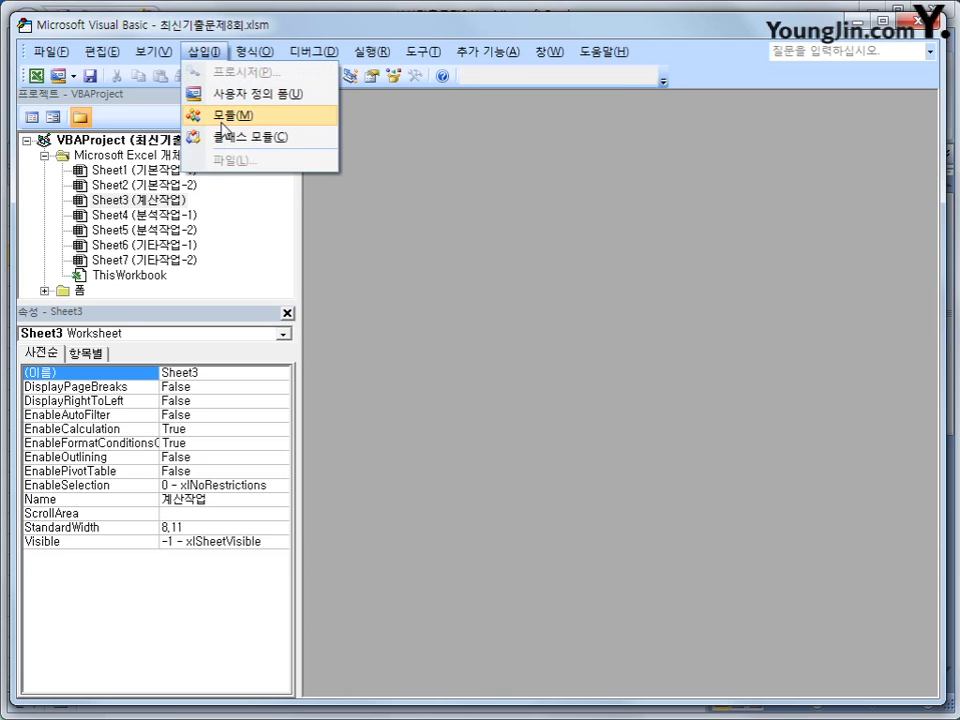
click(212, 116)
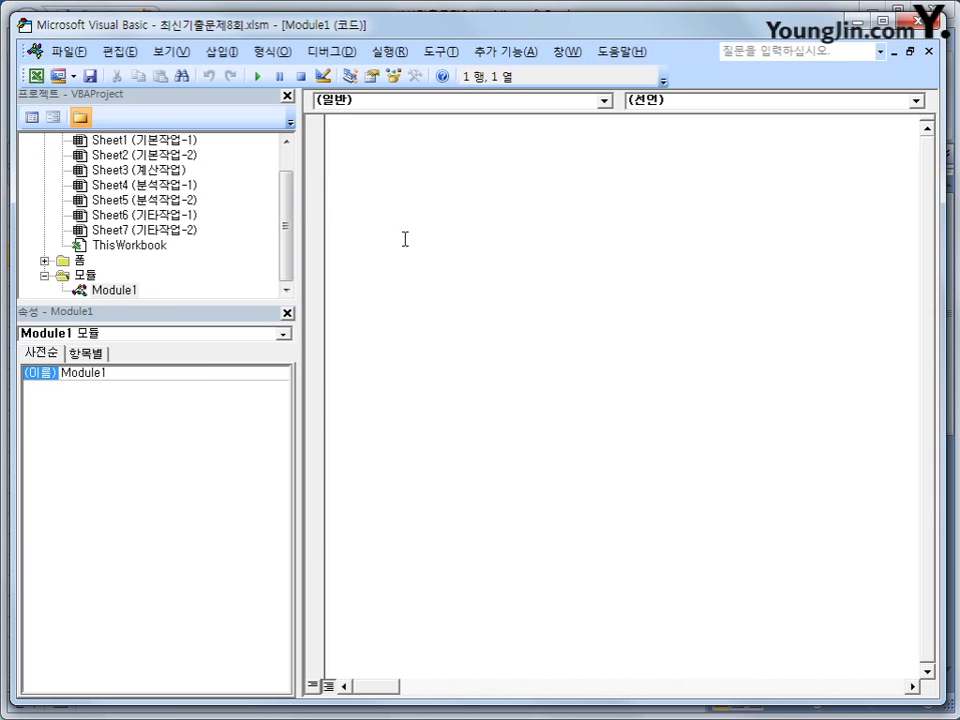
Write the declaration public function fn비고(친환경인증, 제조년도, 판매량) in the new module.
text(public func)
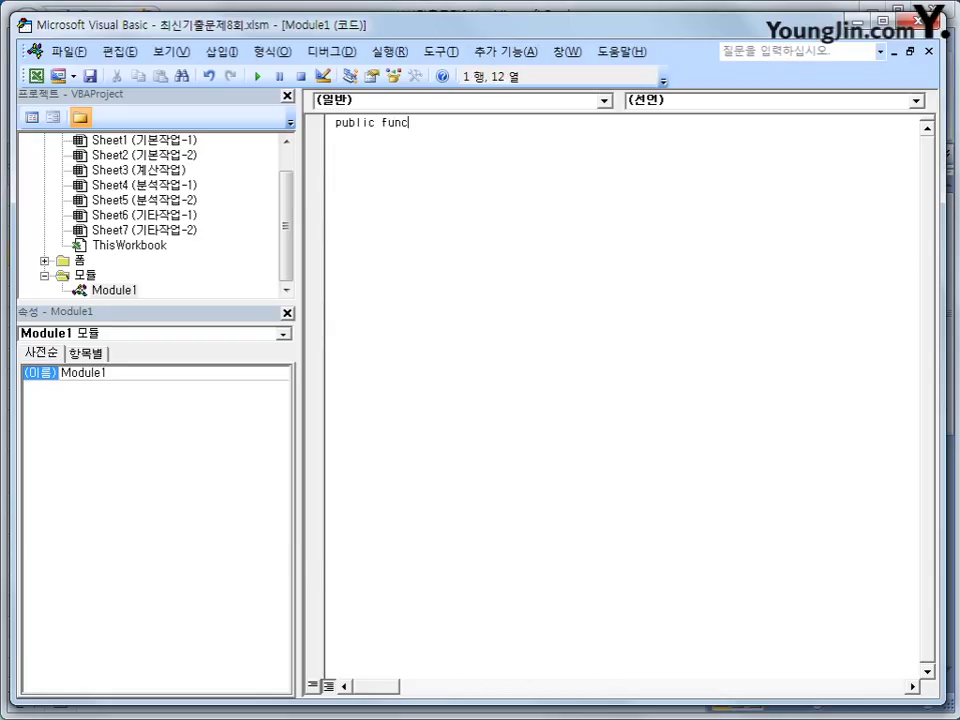
text(tion fn비고(친환경인)
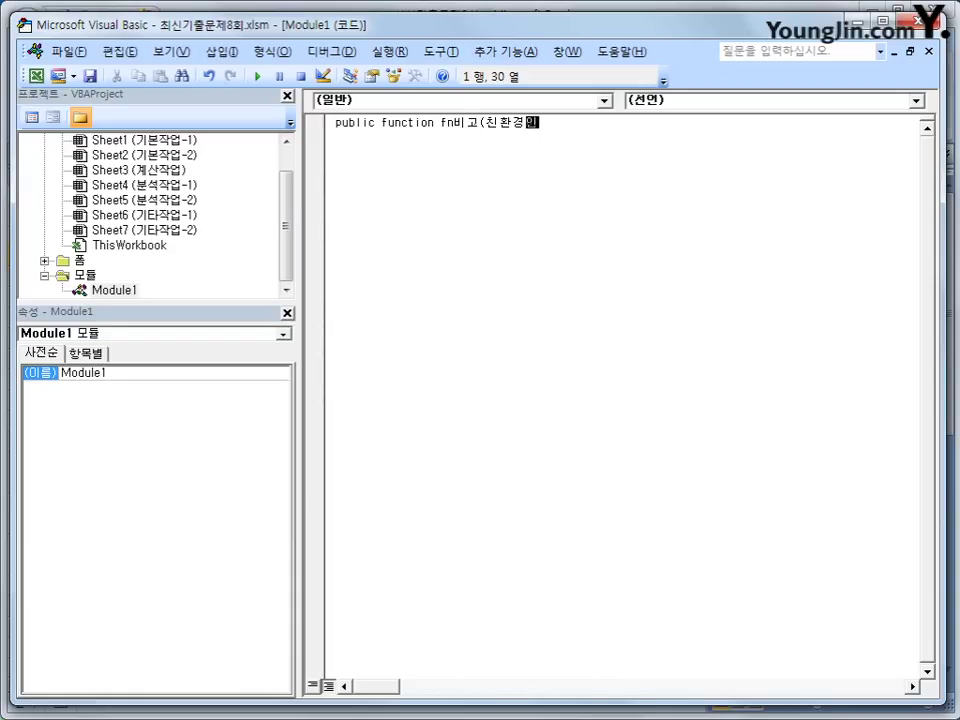
text(증, 제조년도, 판)
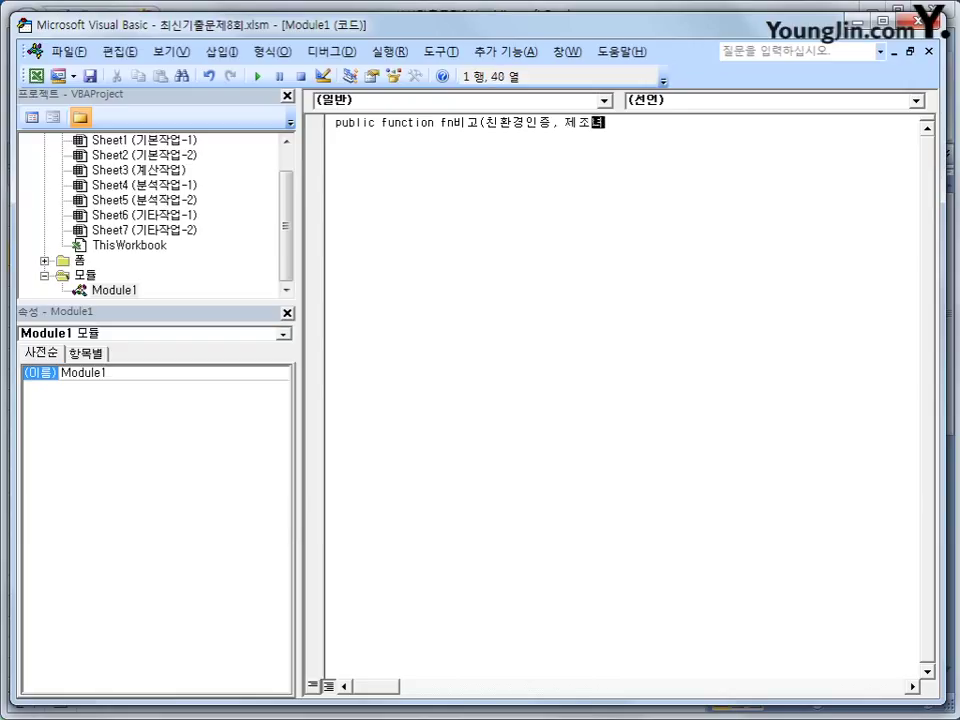
text(매량))
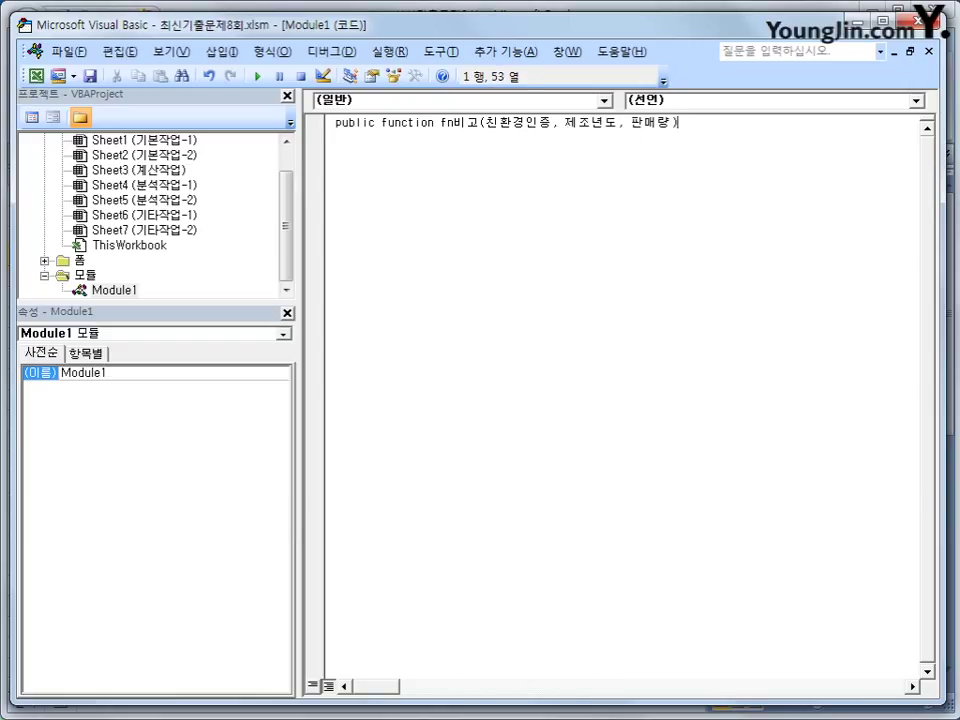
Complete the fn비고 declaration and begin an If statement in its body testing 친환경인증 = "무농약".
key(Return)
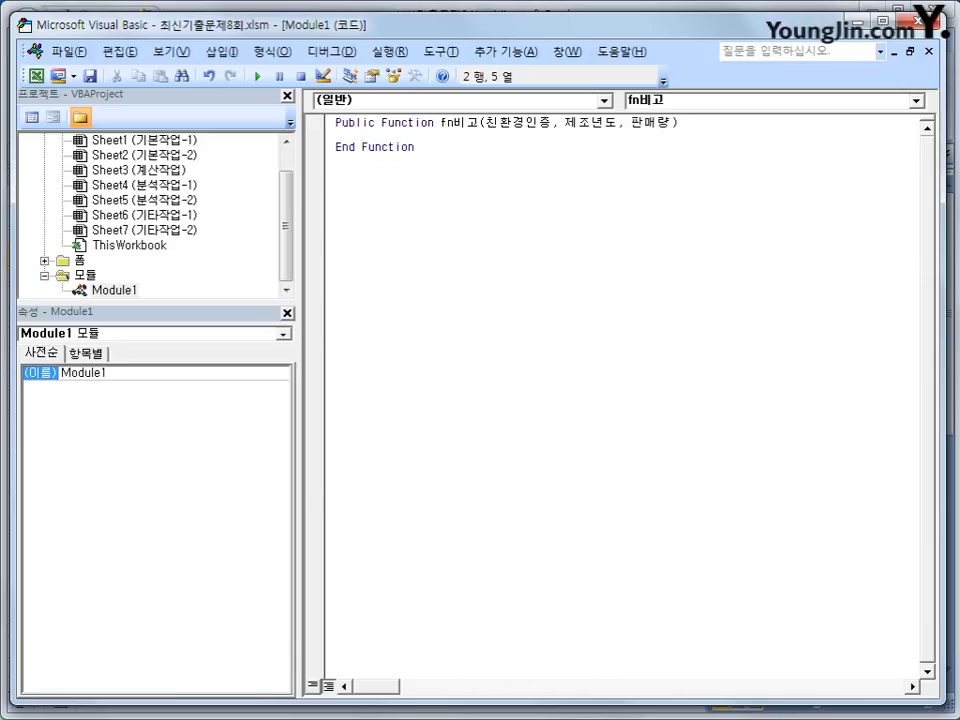
key(Return)
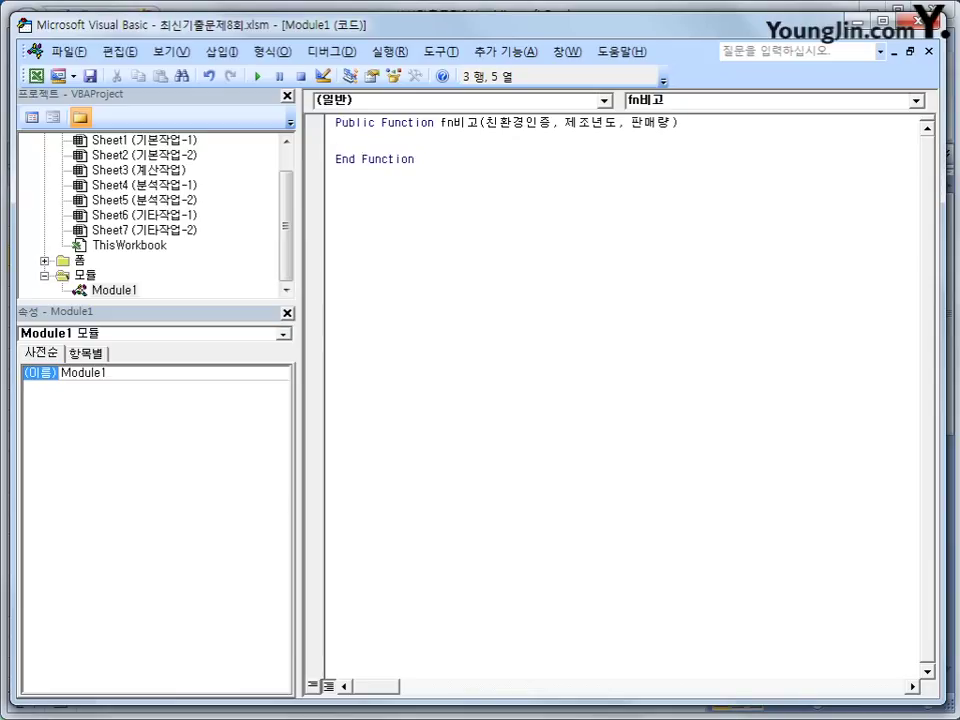
text(if )
text(친환경인즈)
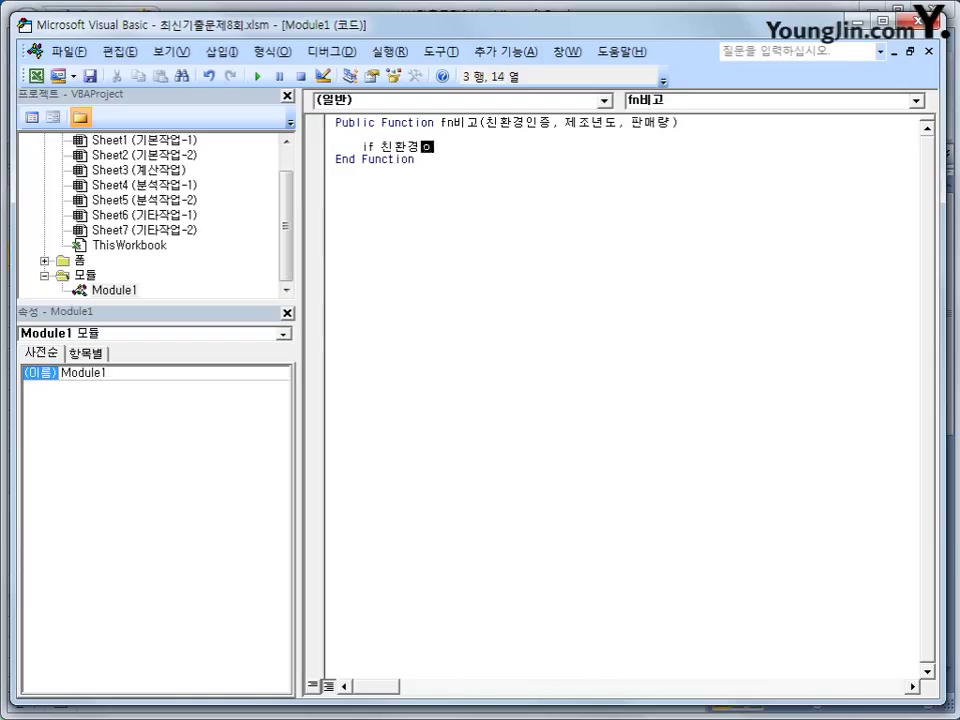
text( ="무농약")
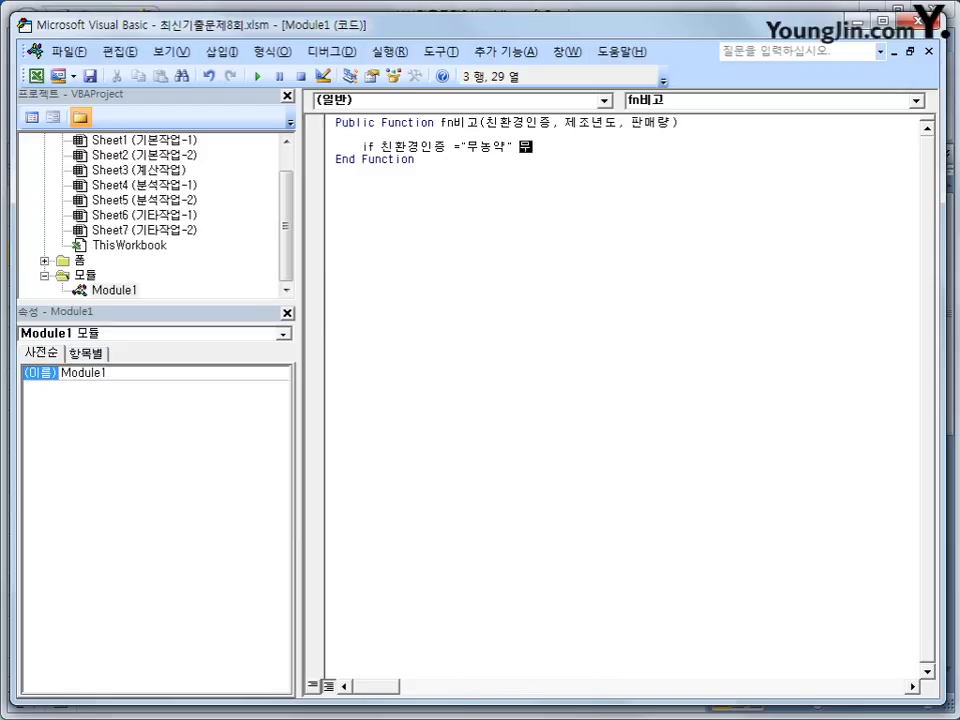
Extend the If condition with And 제조년도 = 2015 And 판매량 >= 40, ending the line with Then.
text( and )
text(wp)
key(BackSpace)
key(BackSpace)
text(제조)
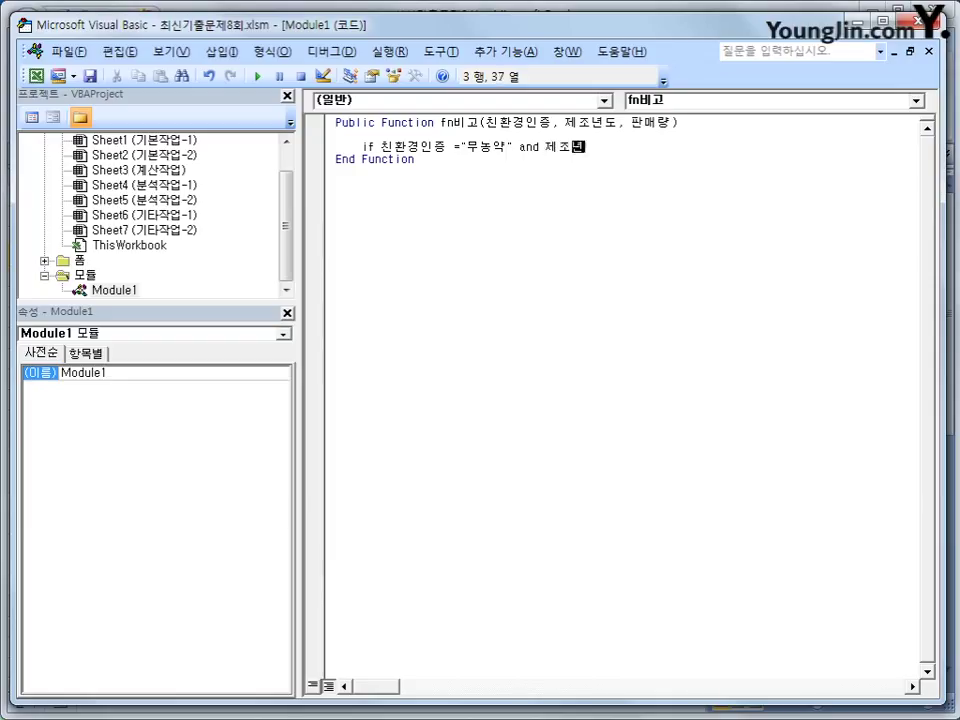
text(년도 = 2015)
text(and )
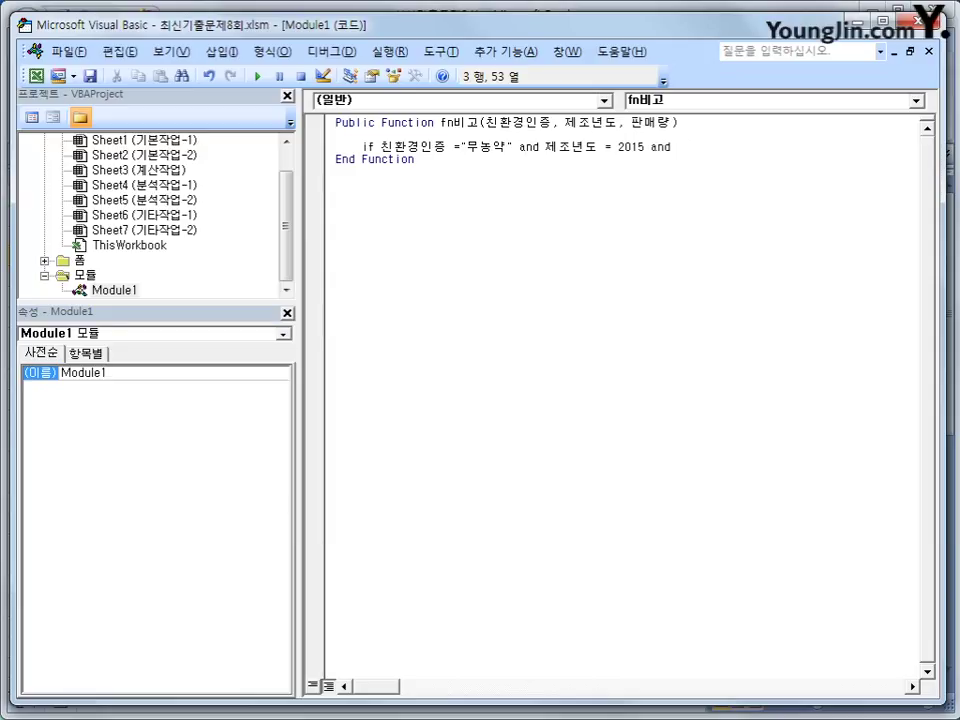
text(판매량 >=40 )
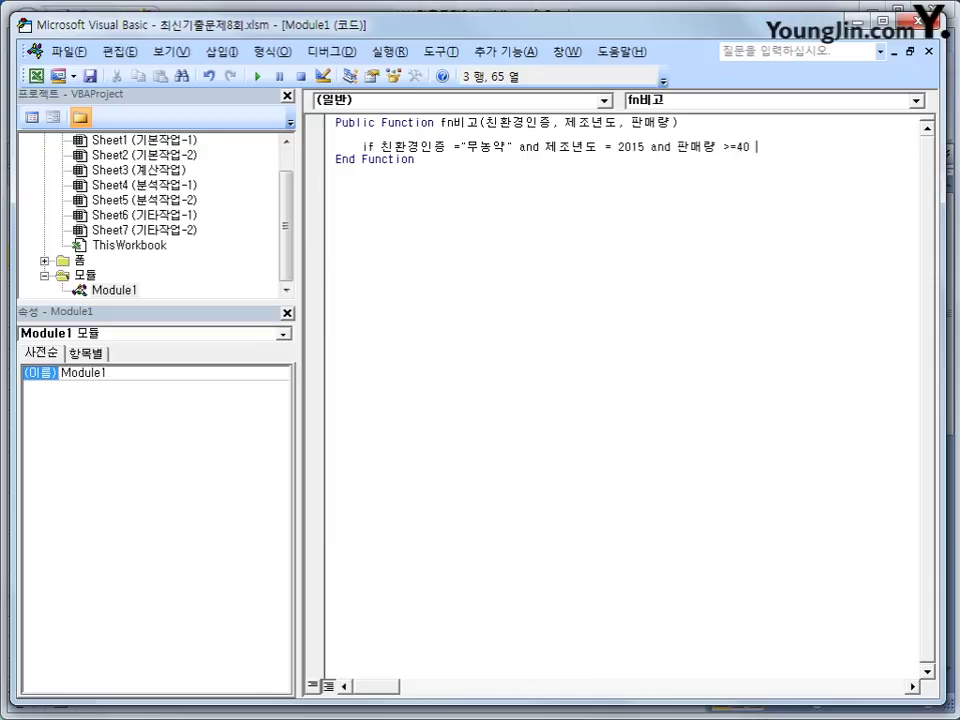
text(then)
key(Return)
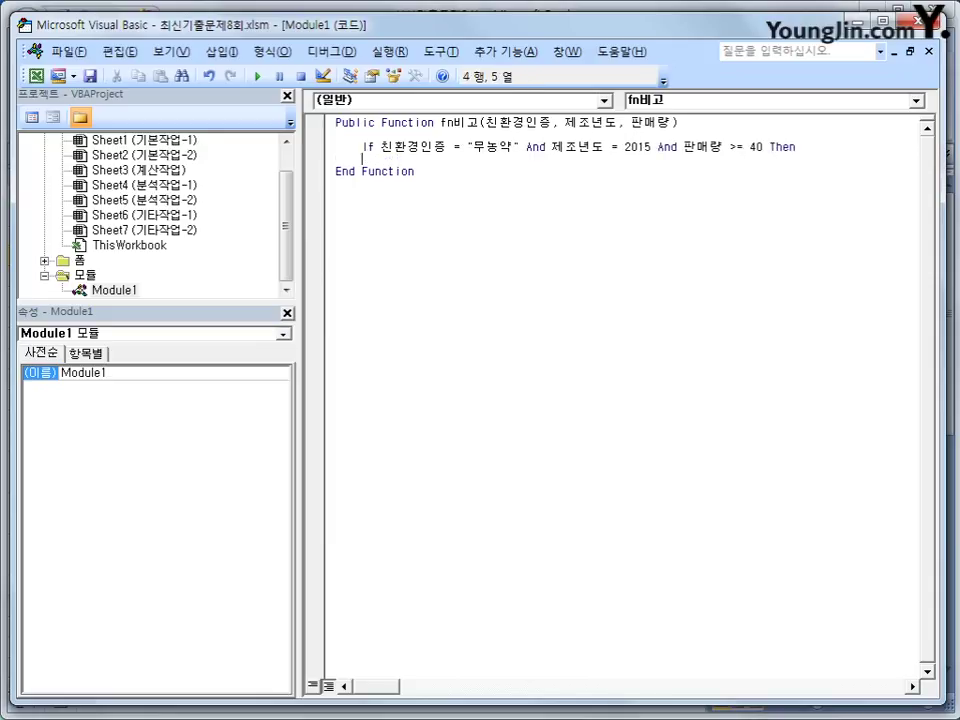
Add the line fn비고 = "추천상품" under the If condition as the result when it is true.
text(fn비고 )
text(=")
text(대)
key(BackSpace)
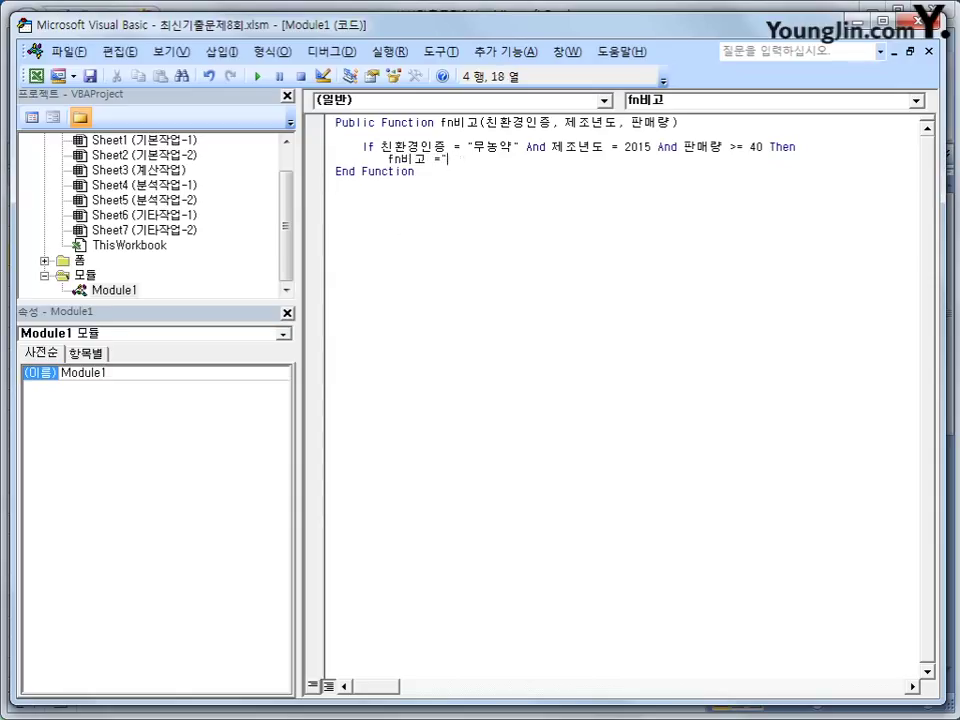
text(추)
key(BackSpace)
text(추천상품)
key(Return)
key(BackSpace)
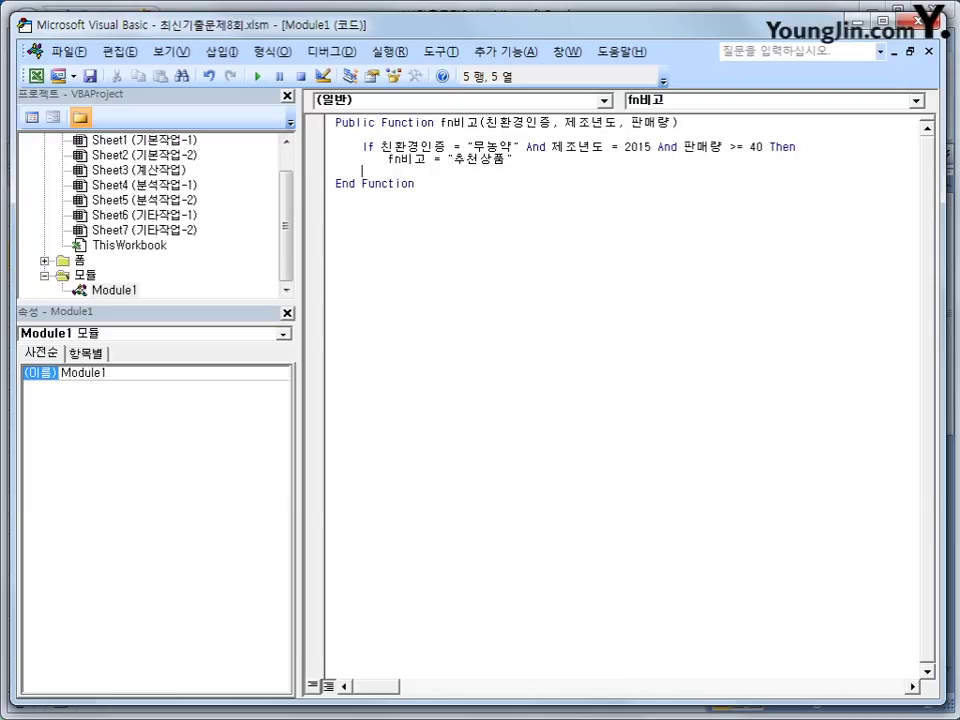
Add an Else branch that sets fn비고 = "" and finish the block with End If.
text(else)
key(Return)
key(Tab)
text(fnqlrh)
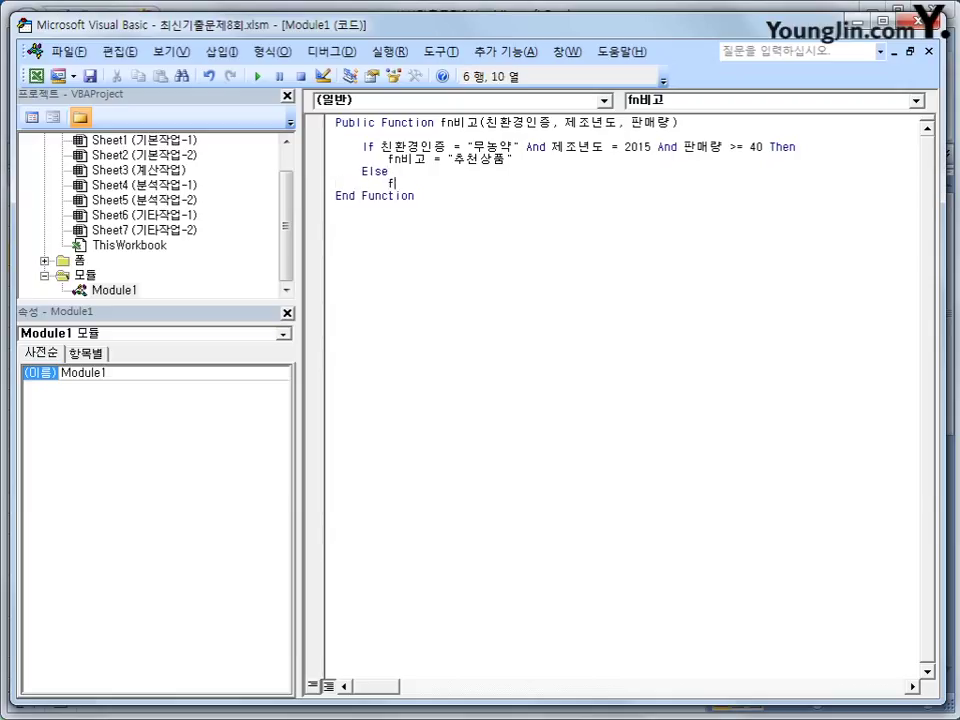
key(BackSpace)
key(BackSpace)
key(BackSpace)
key(BackSpace)
key(Hangul)
text(비고 ="")
key(Return)
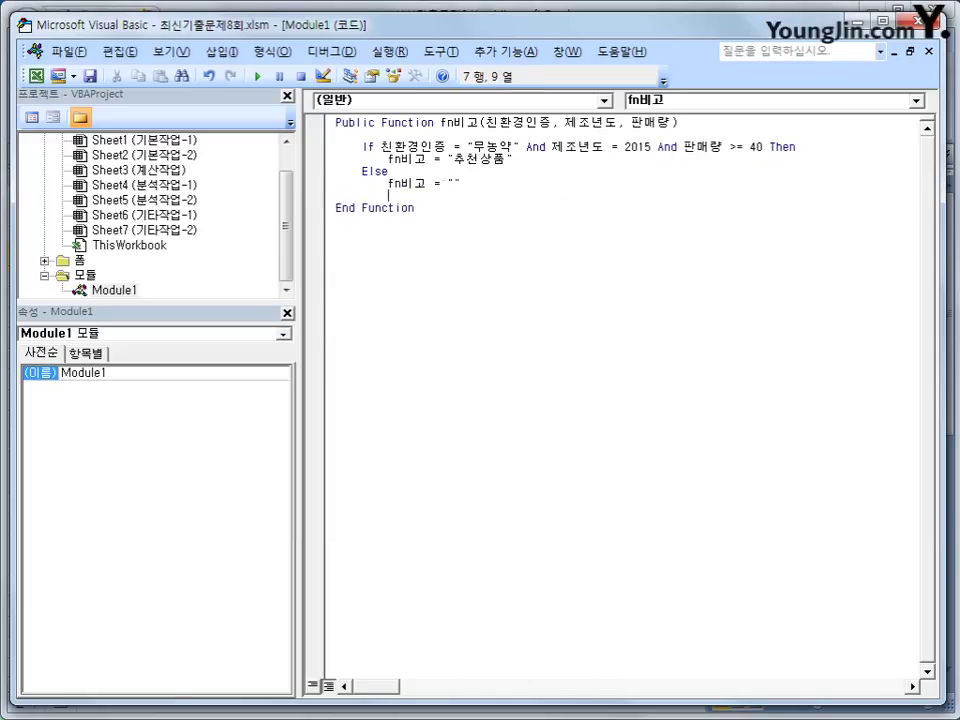
text(end if)
key(Return)
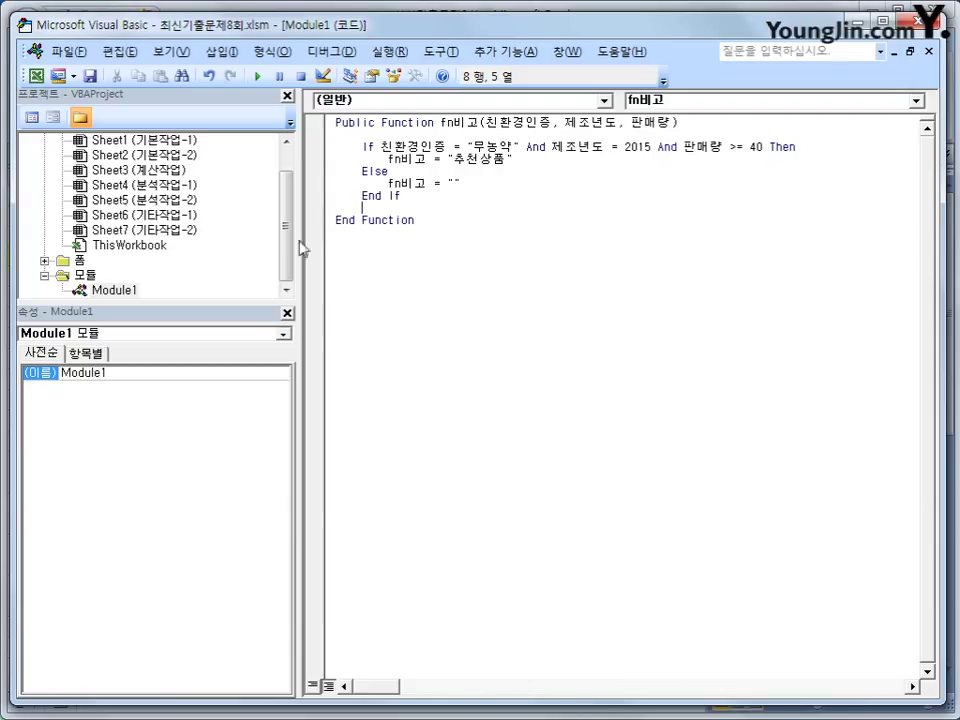
Check the three conditions and both return values of fn비고, and close the Visual Basic editor.
click(490, 147)
click(654, 147)
click(755, 147)
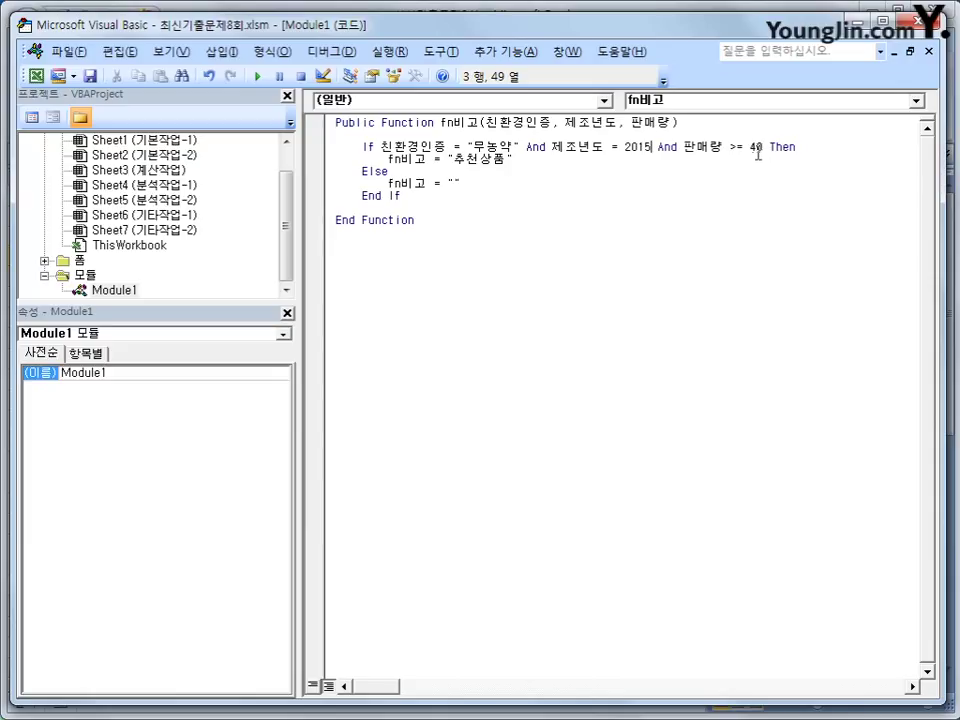
click(516, 160)
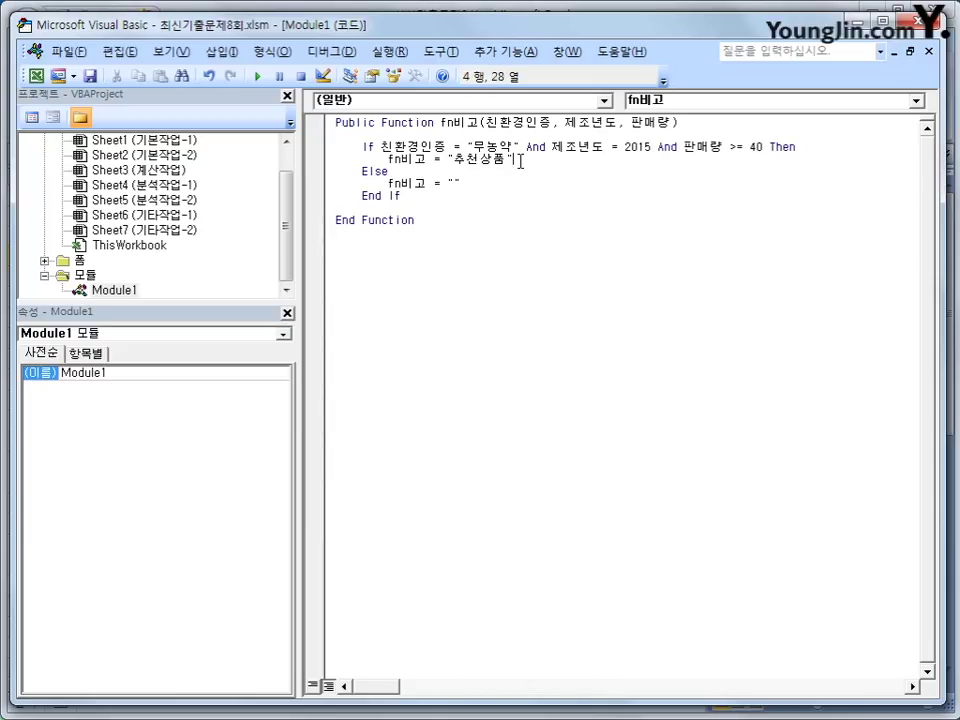
click(468, 183)
click(918, 22)
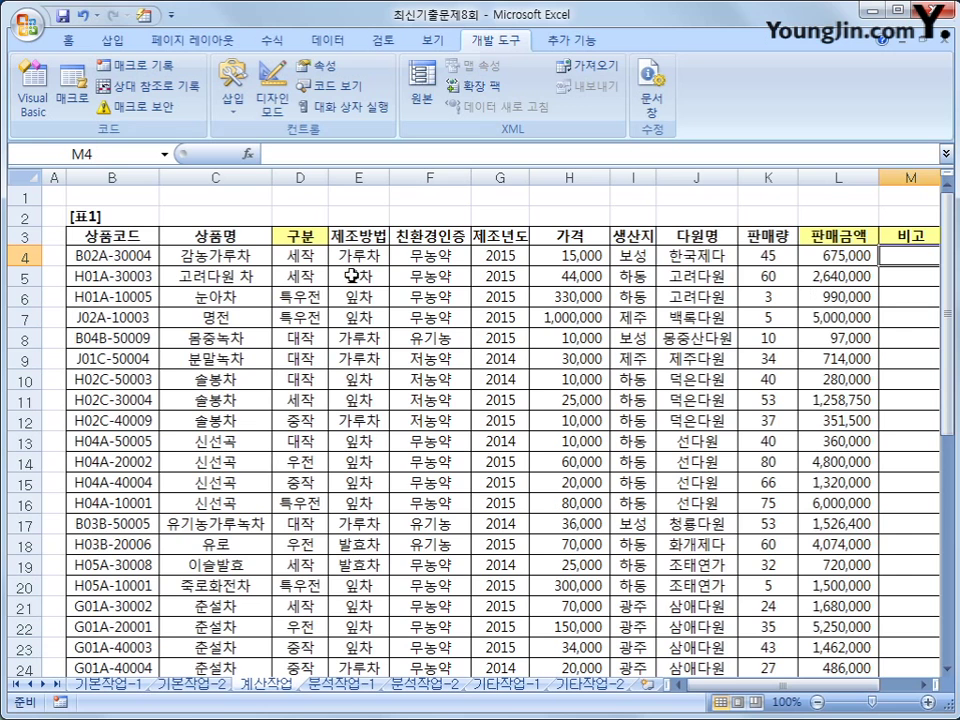
Insert the user-defined function fn비고 in M4 with 친환경인증 F4, 제조년도 G4 and 판매량 K4.
click(247, 154)
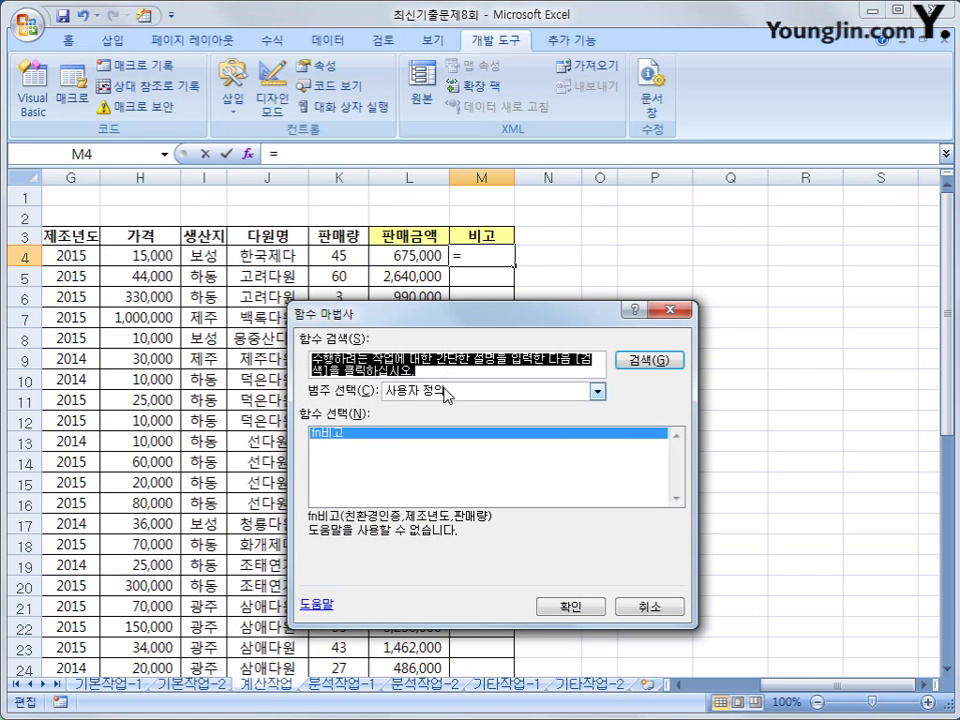
click(351, 437)
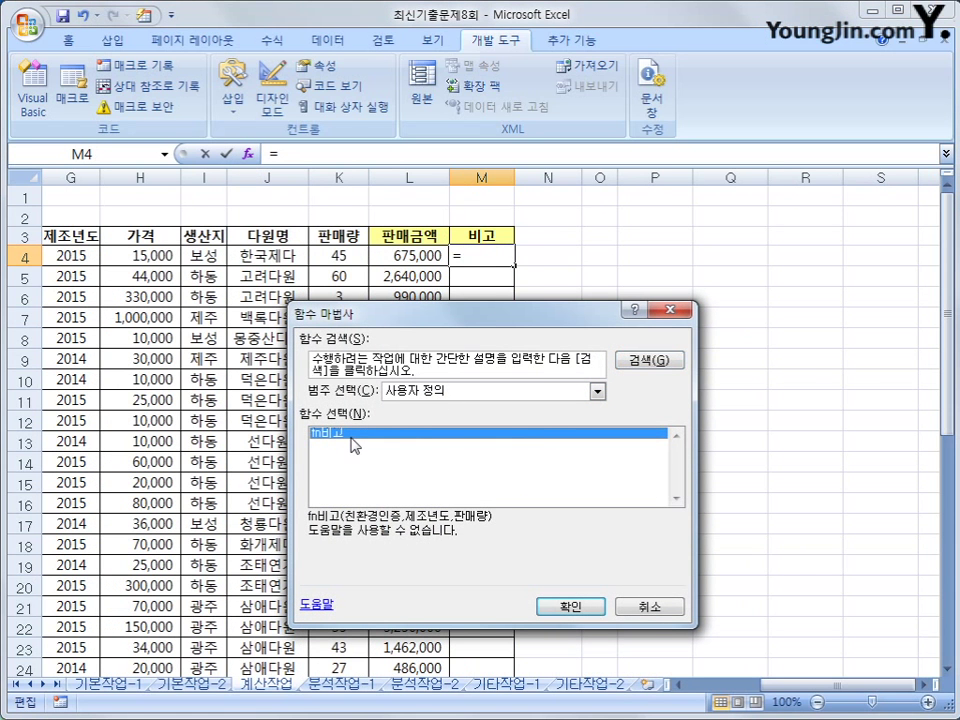
click(572, 606)
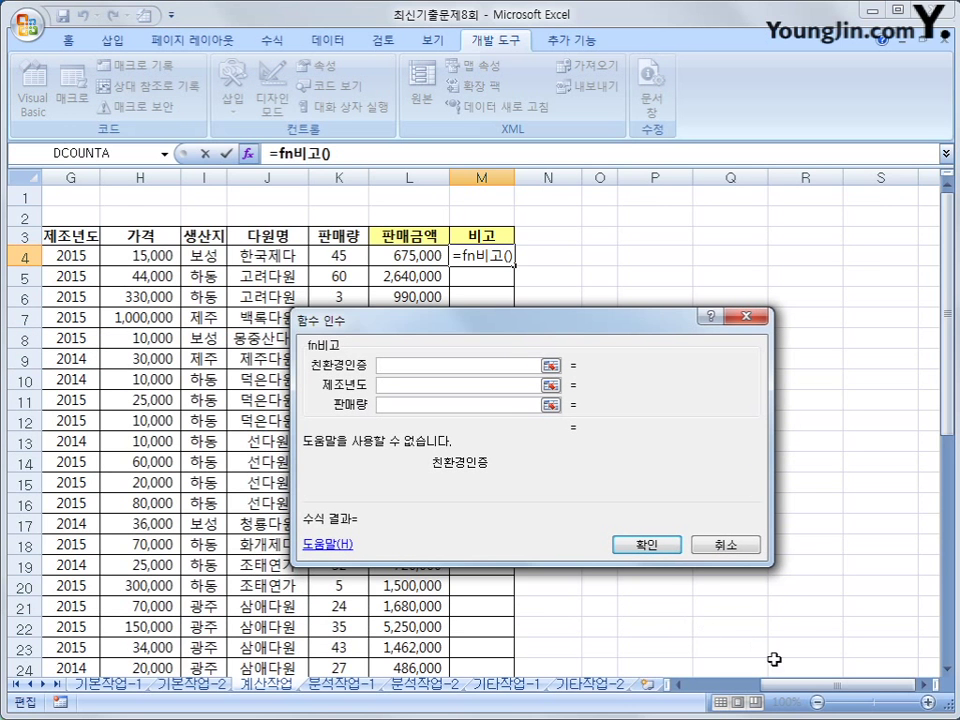
drag(768, 688, 748, 693)
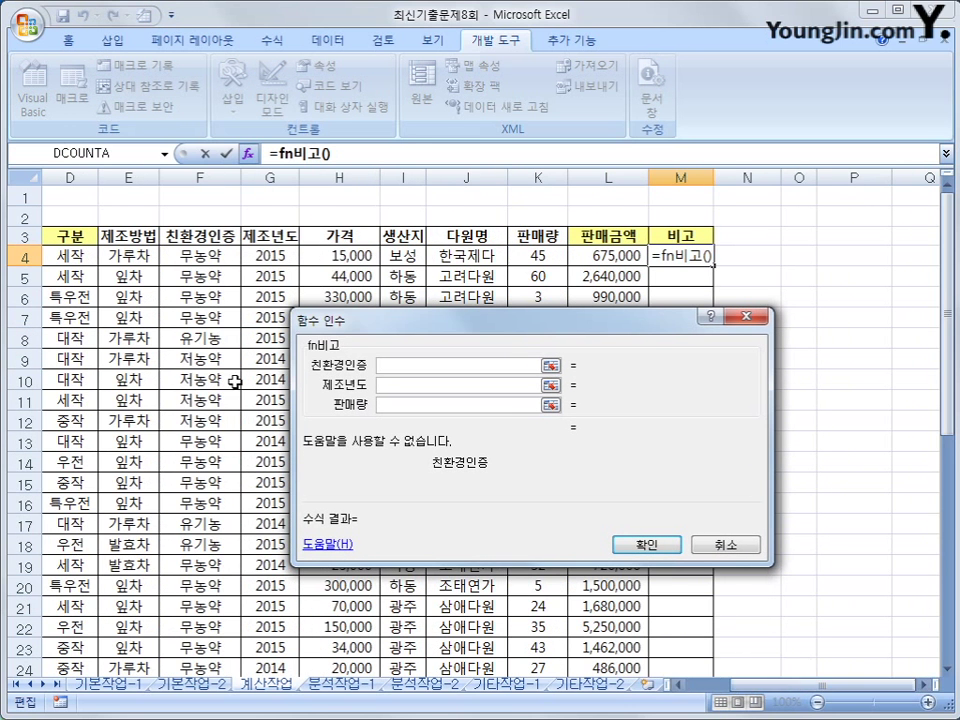
click(199, 255)
click(384, 386)
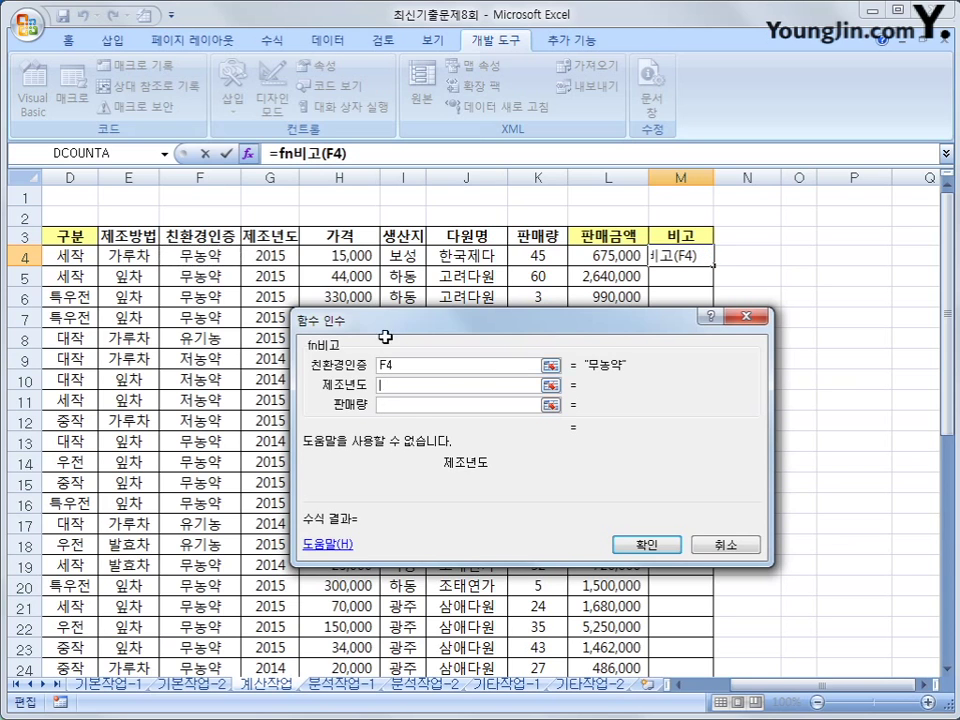
click(269, 255)
click(407, 404)
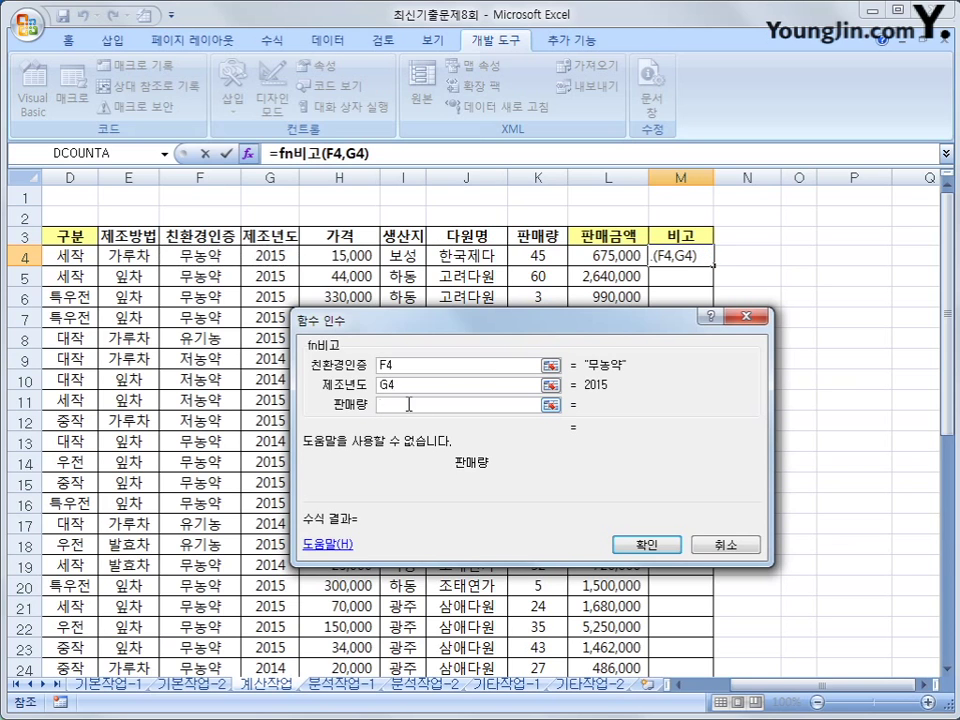
click(546, 260)
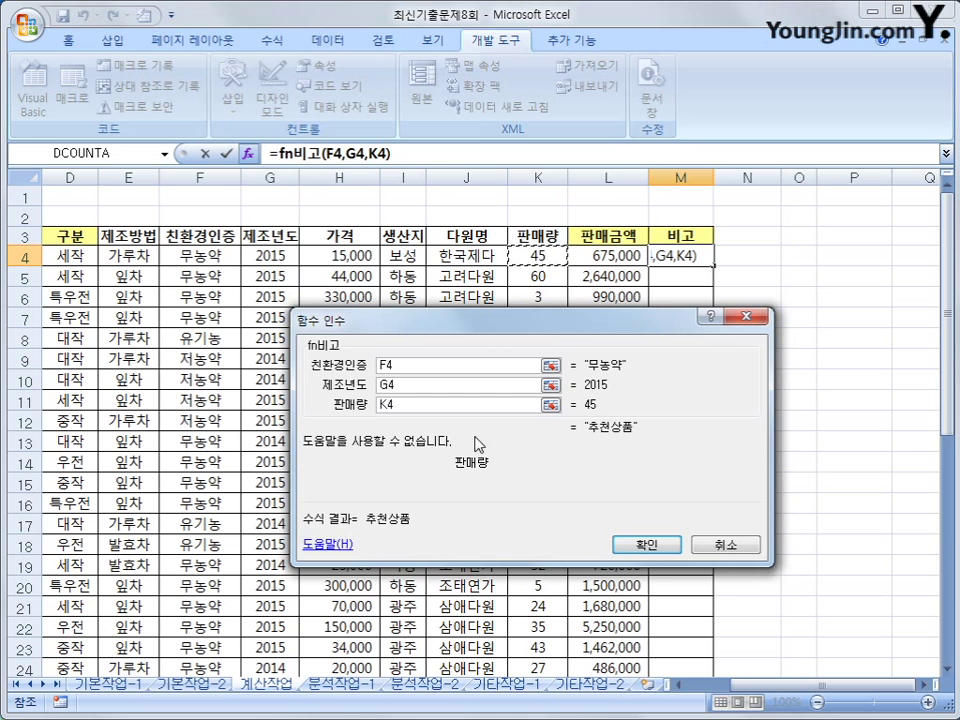
click(620, 544)
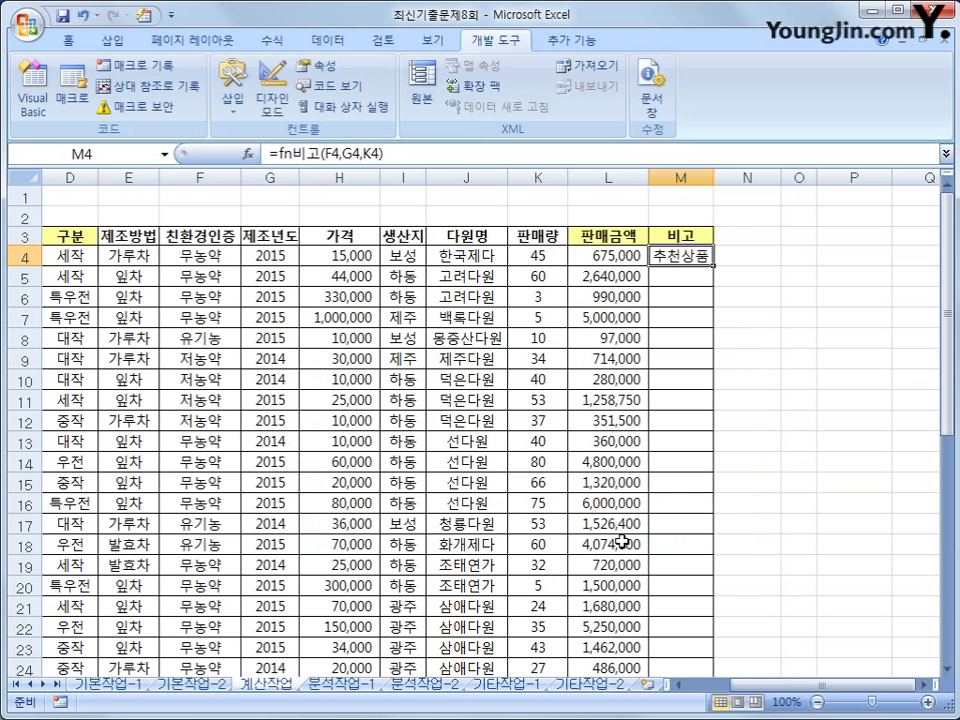
Fill the 비고 formula from M4 down to M31 and check the filled column through its last row.
double_click(715, 265)
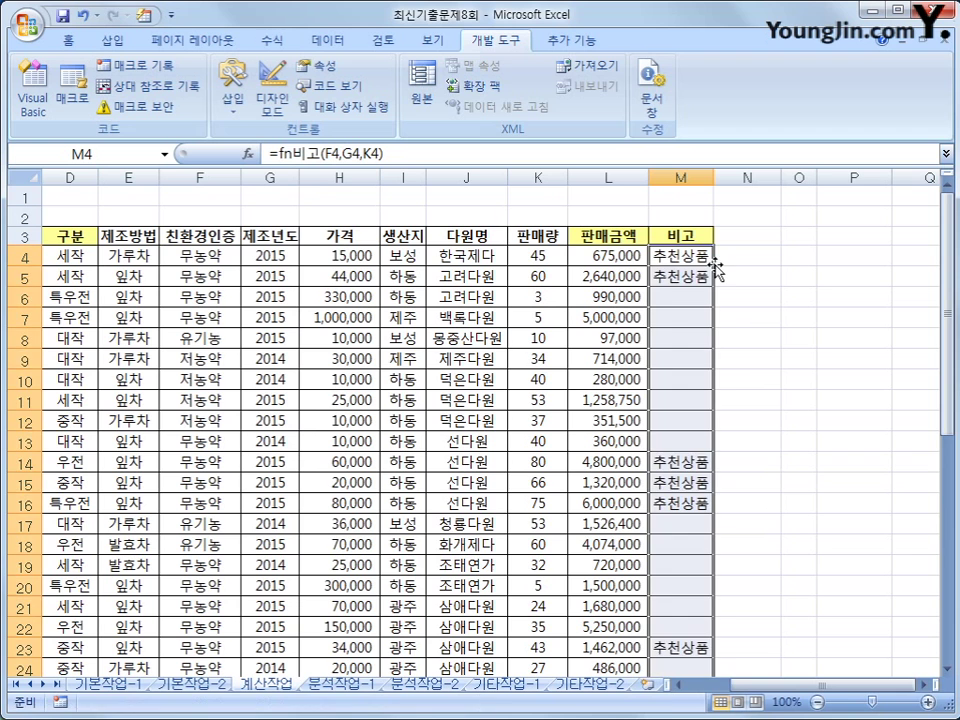
click(671, 288)
scroll(690, 345, down, 3)
scroll(688, 347, up, 3)
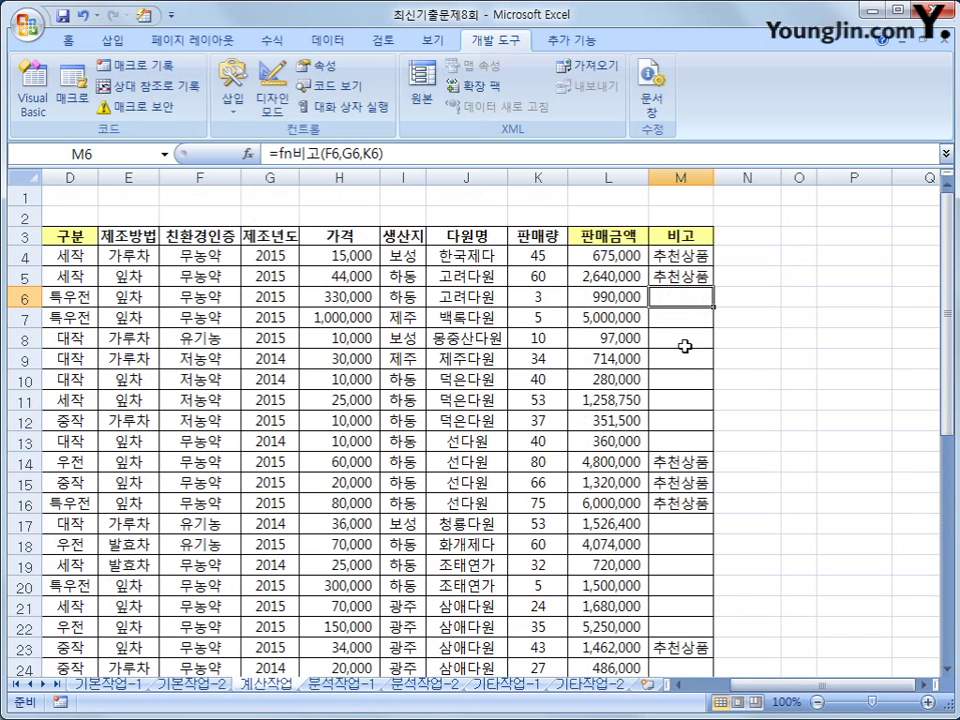
scroll(675, 293, down, 3)
click(708, 628)
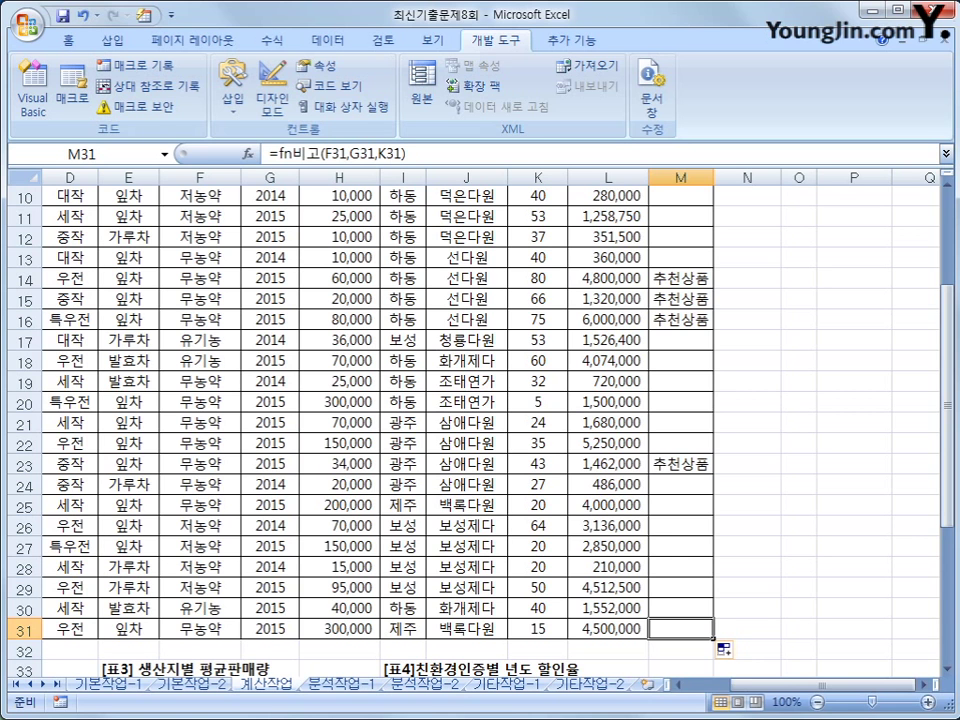
Start the 최고가 formula for 고려다원 in C35 of 표2 with nested IF, ISERROR and LARGE functions.
scroll(560, 525, left, 2)
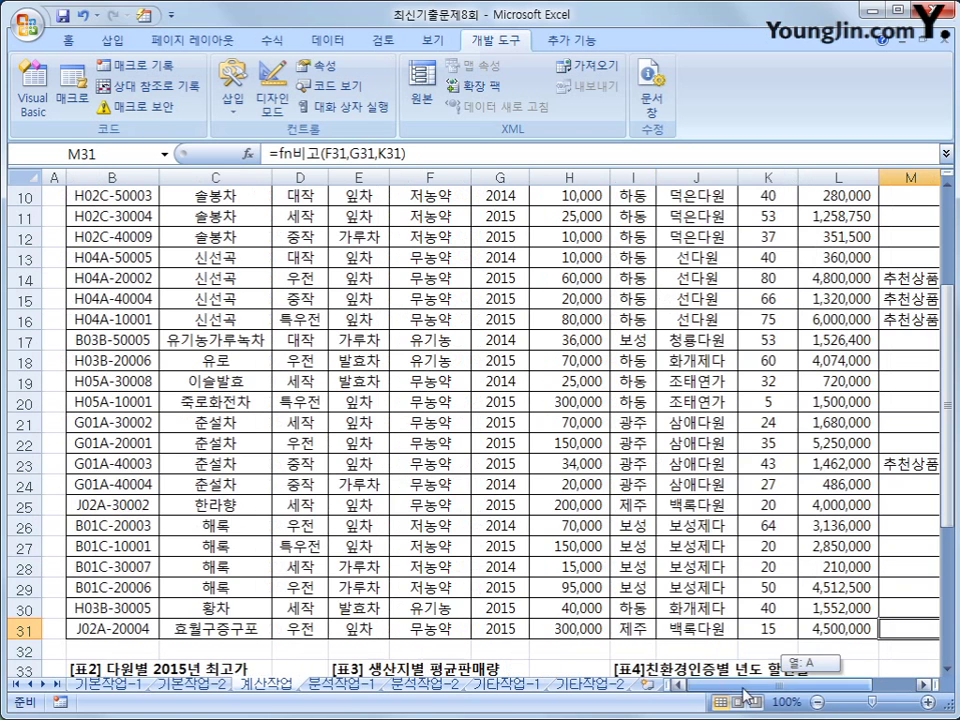
scroll(525, 649, down, 3)
click(215, 521)
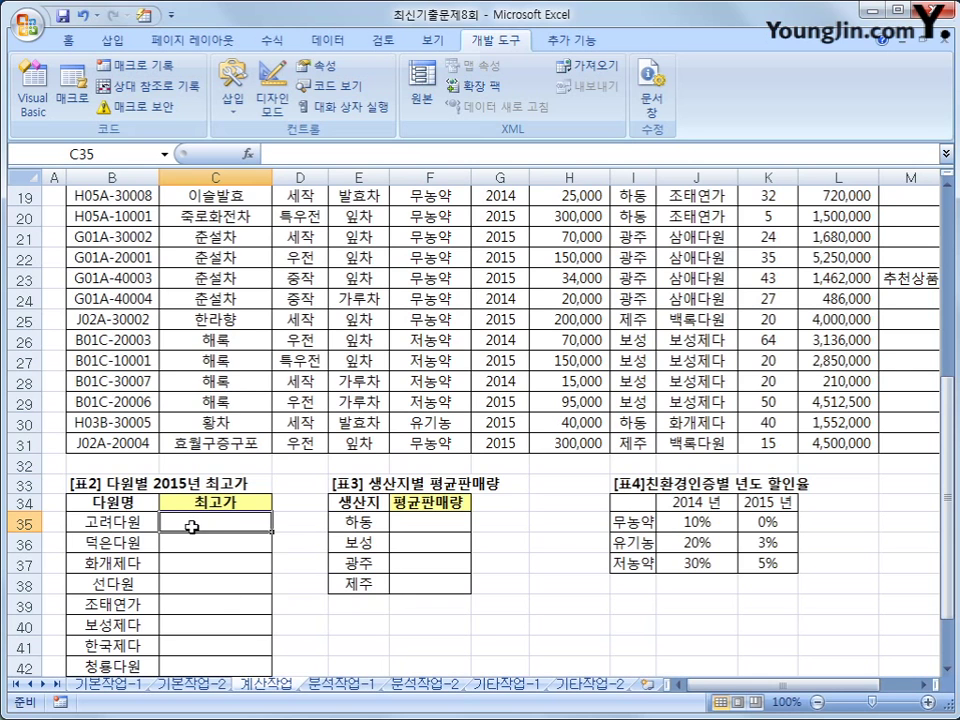
drag(193, 522, 209, 648)
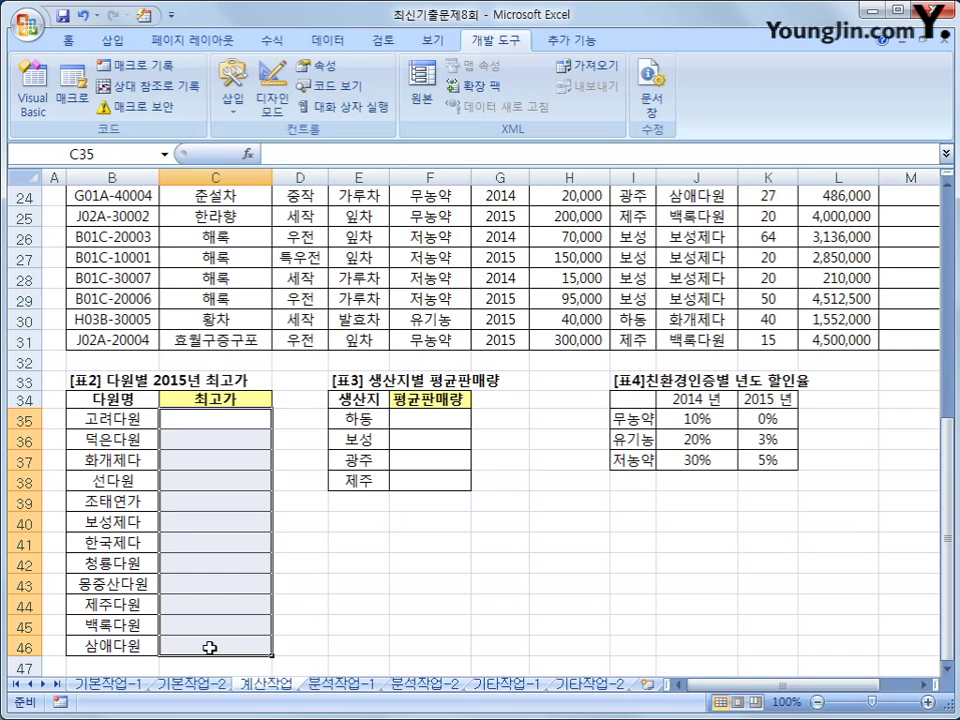
click(209, 648)
click(228, 420)
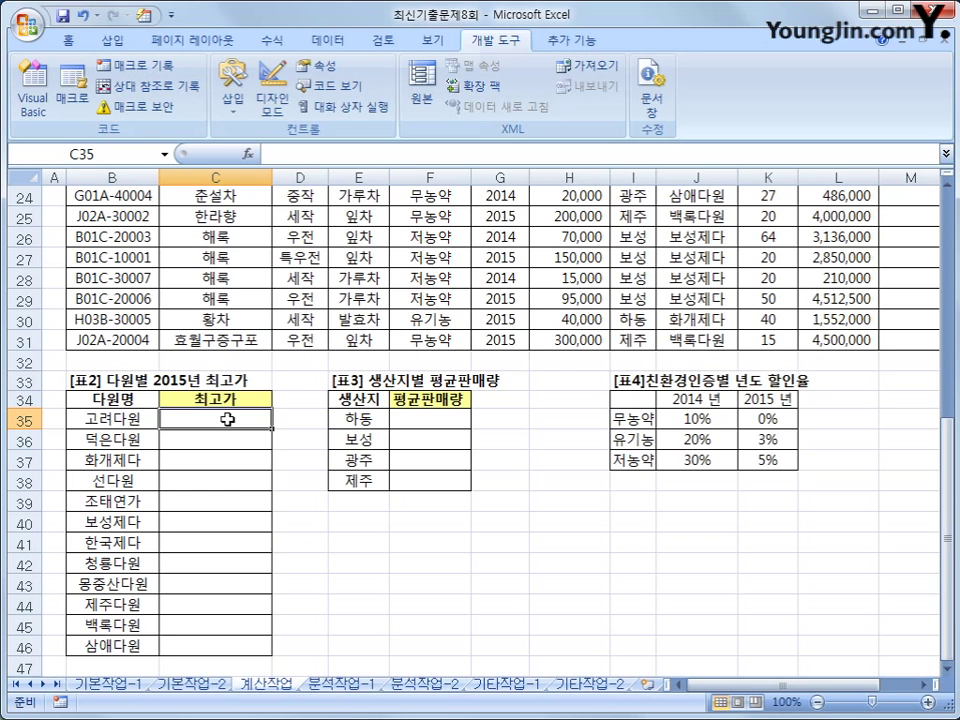
text(=)
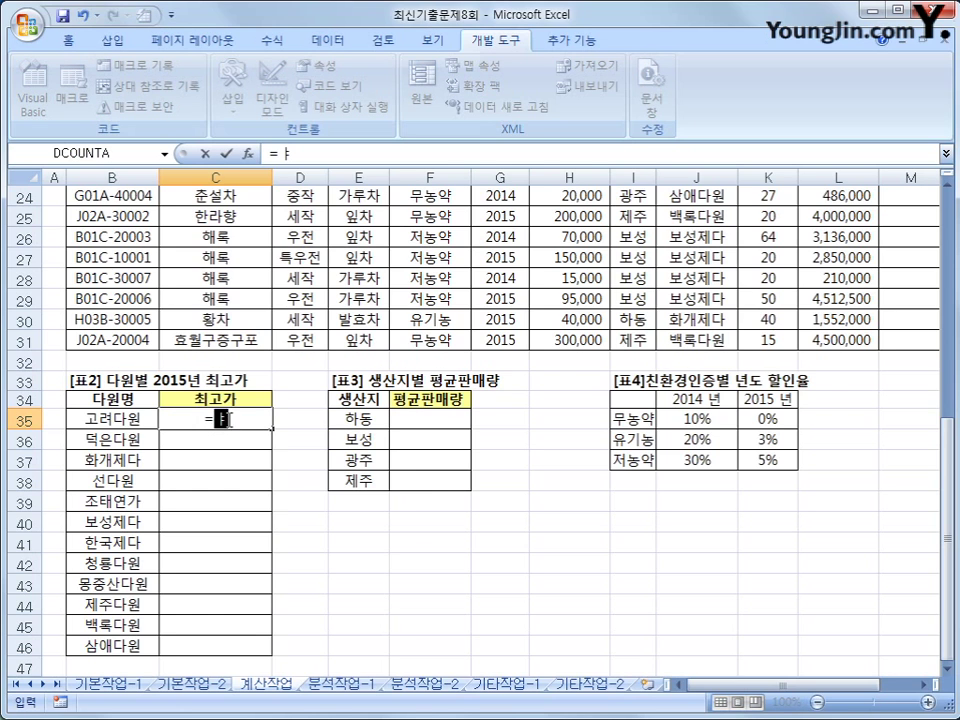
text(if()
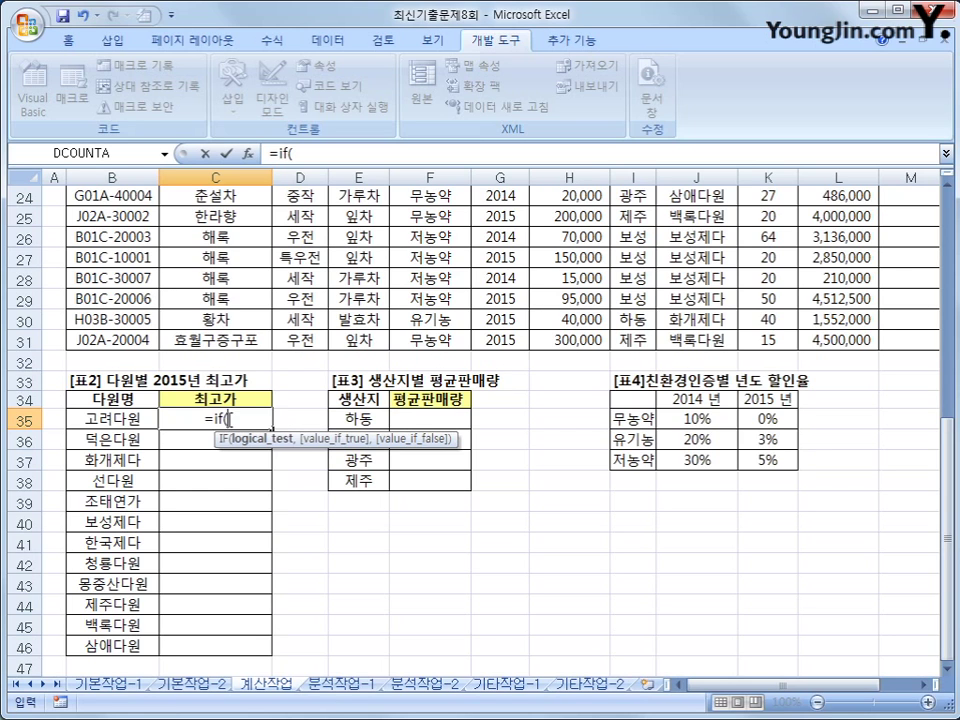
text(iser)
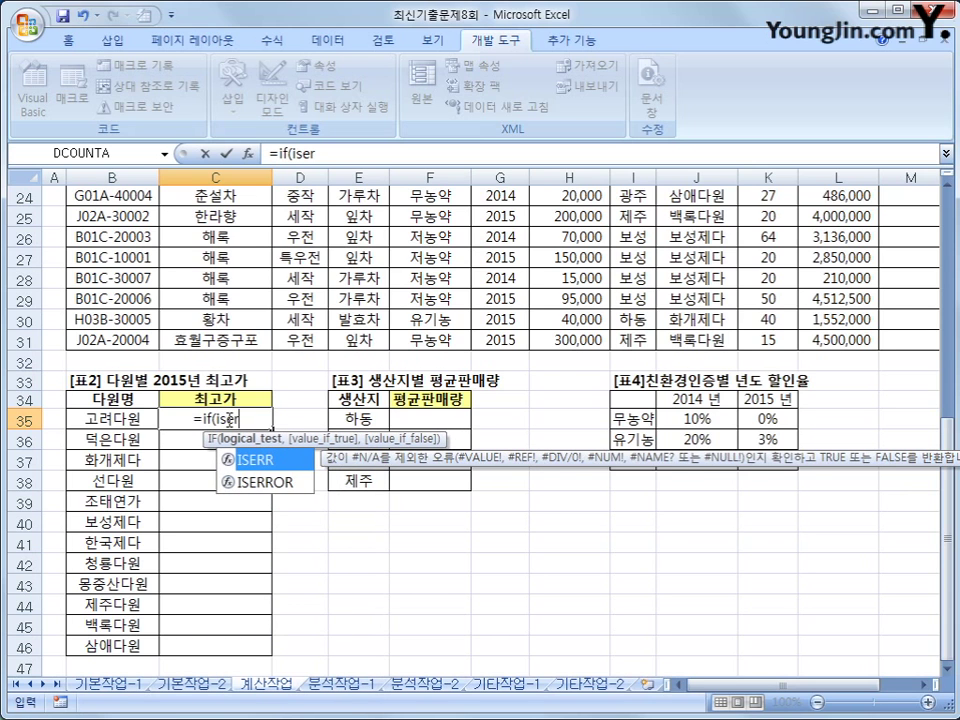
key(Down)
key(Tab)
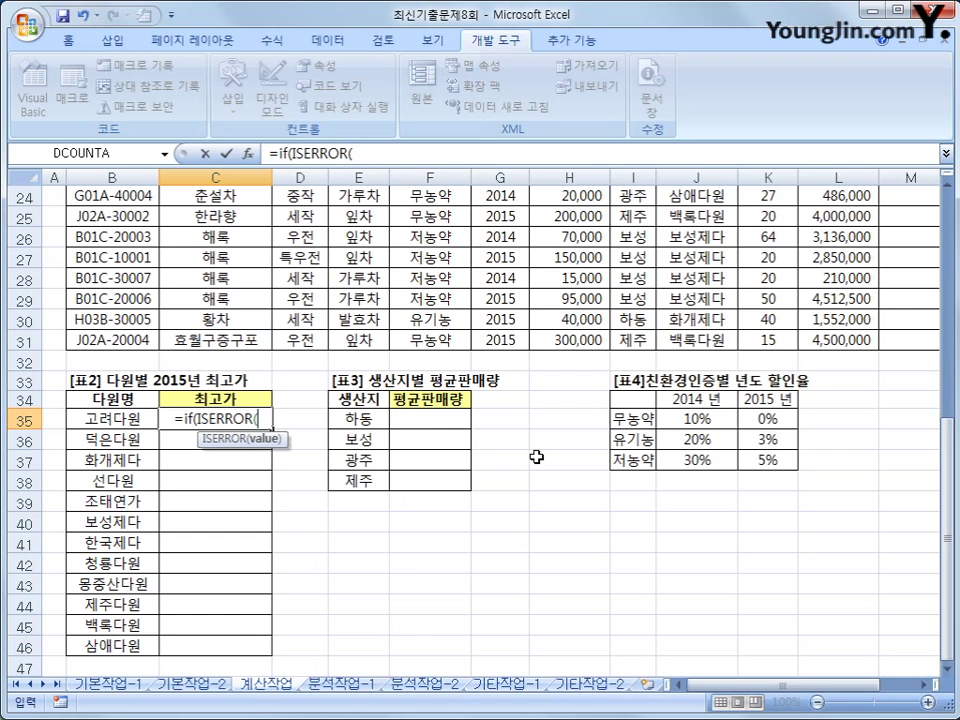
text(la)
key(Tab)
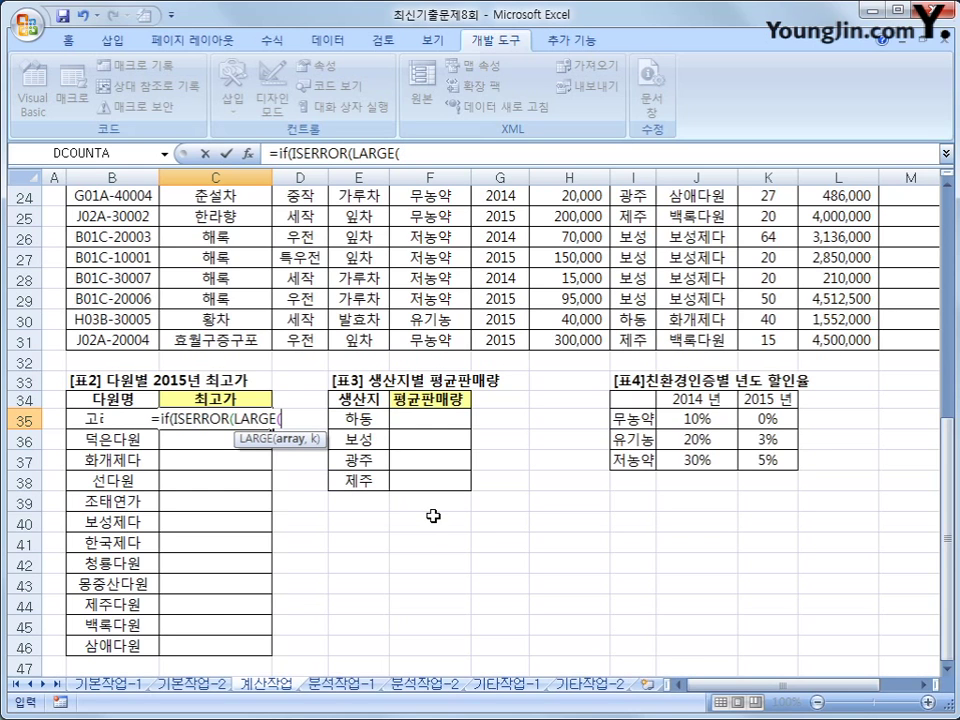
Add the first LARGE array condition, comparing the absolute 다원명 range $J$4:$J$31 with B35 in parentheses.
text(()
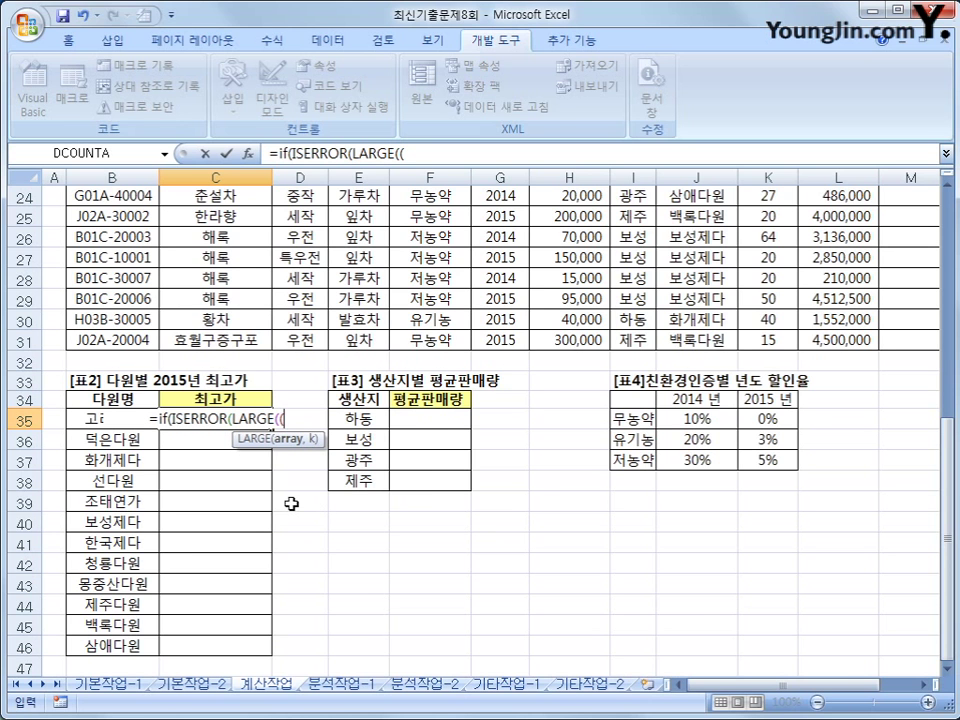
scroll(289, 506, up, 8)
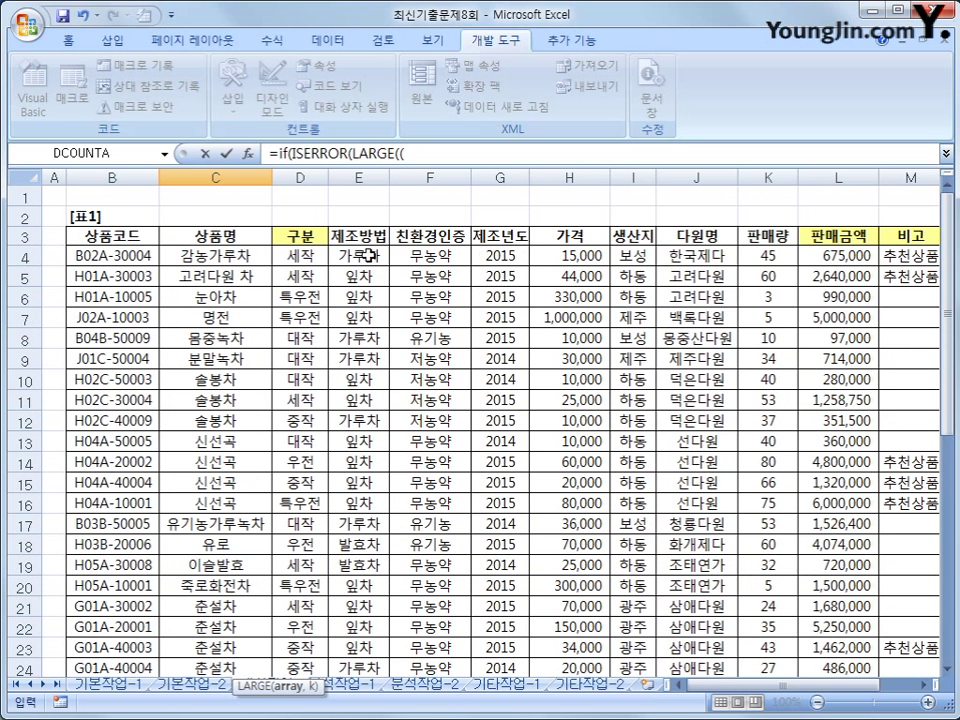
click(708, 256)
drag(708, 256, 703, 630)
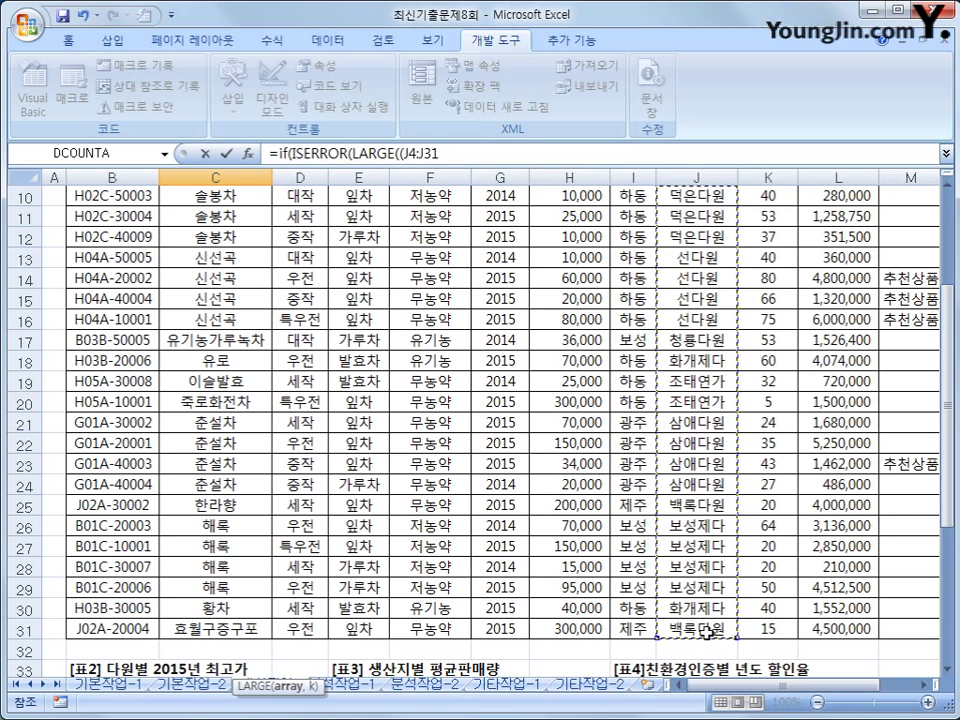
key(F4)
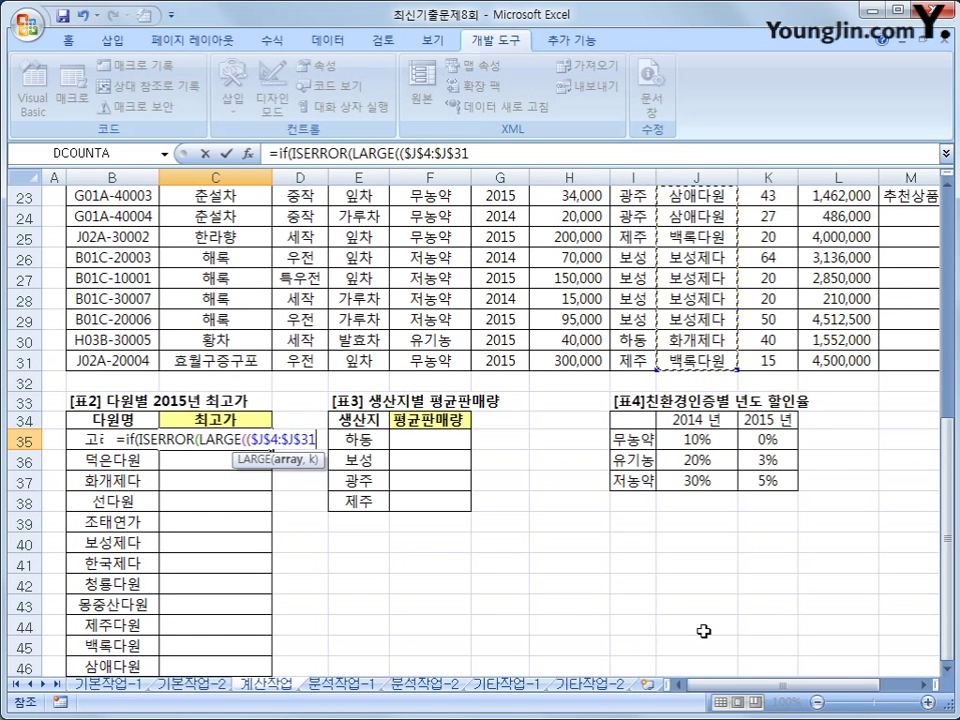
text(=)
key(Left)
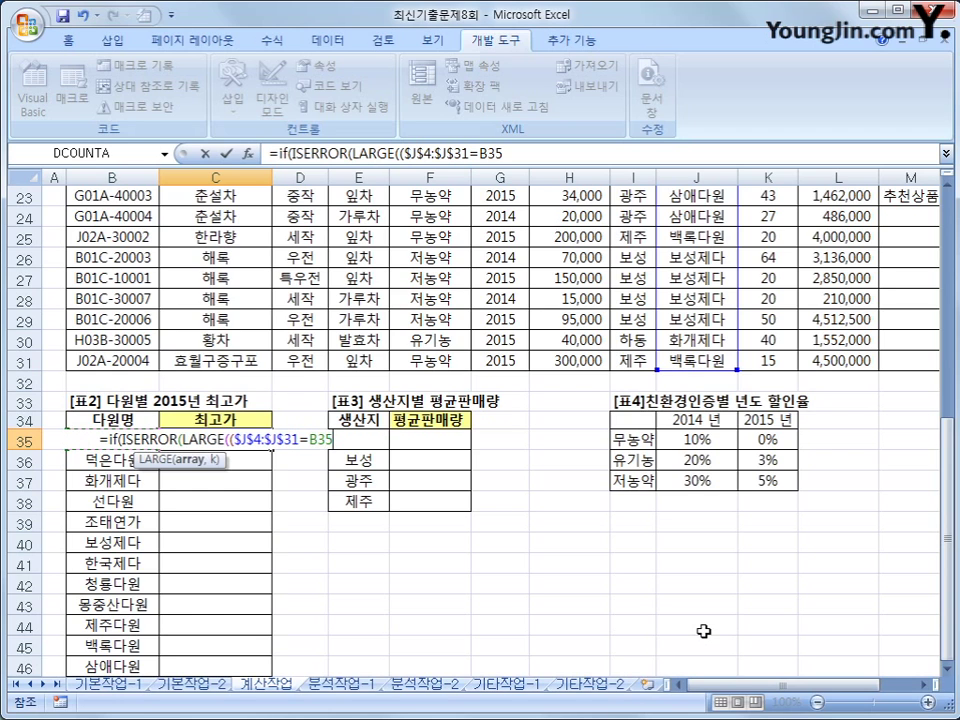
text())
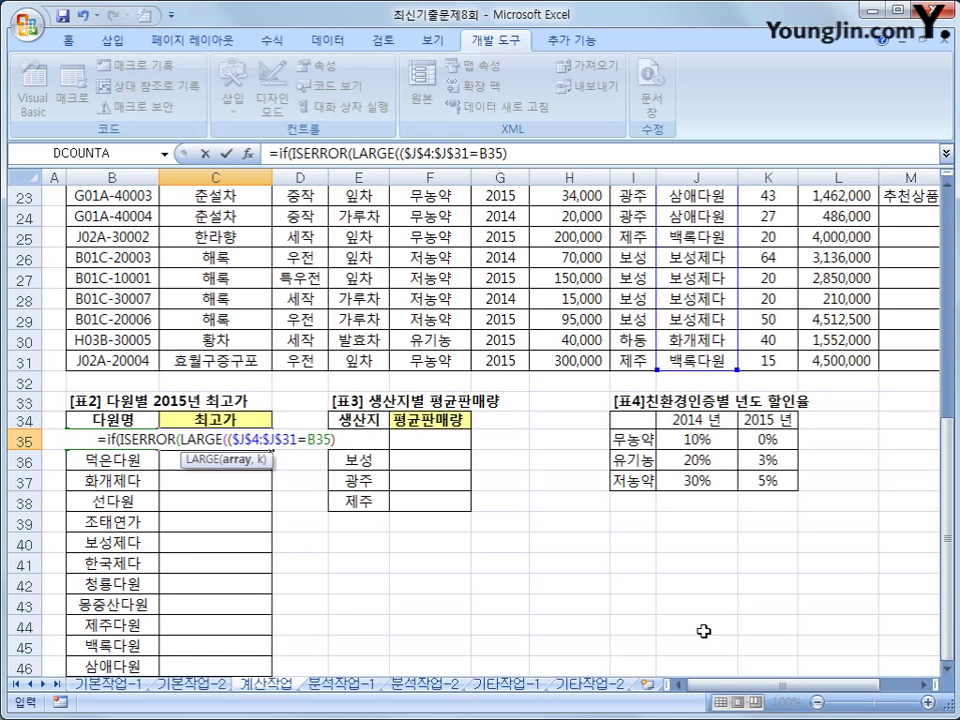
Multiply by a second condition that the absolute 제조년도 range $G$4:$G$31 equals 2015.
text(*()
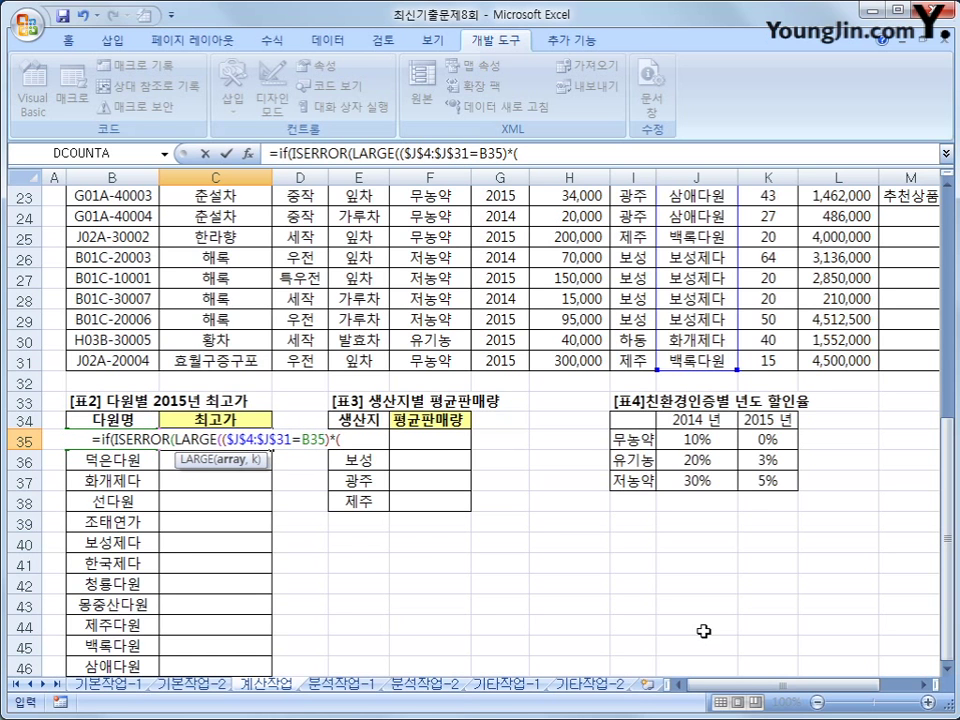
scroll(700, 610, up, 7)
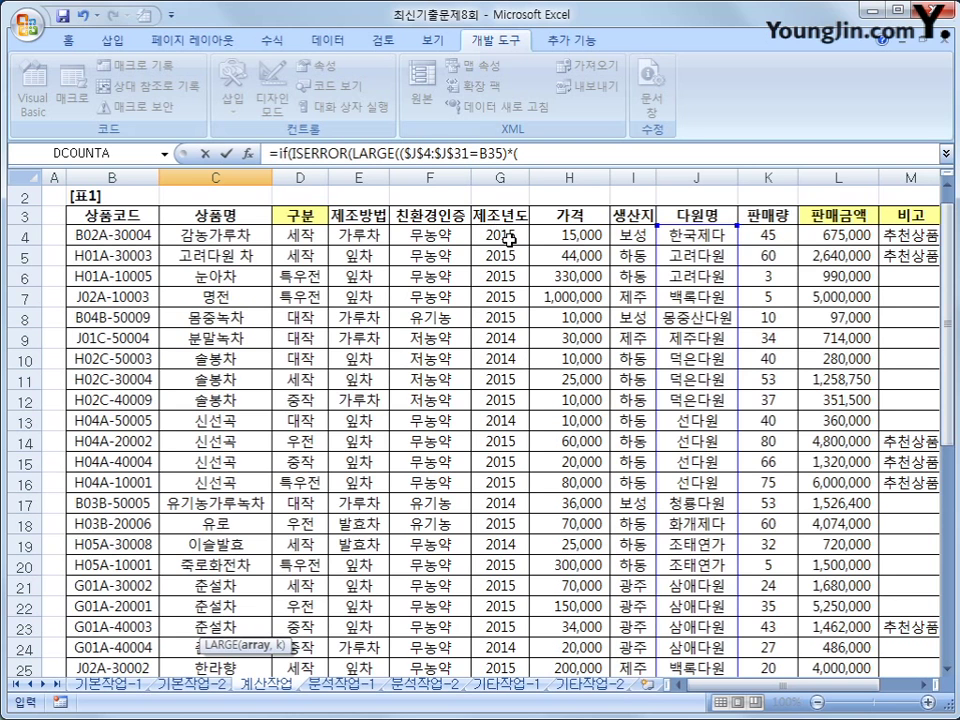
drag(500, 235, 504, 632)
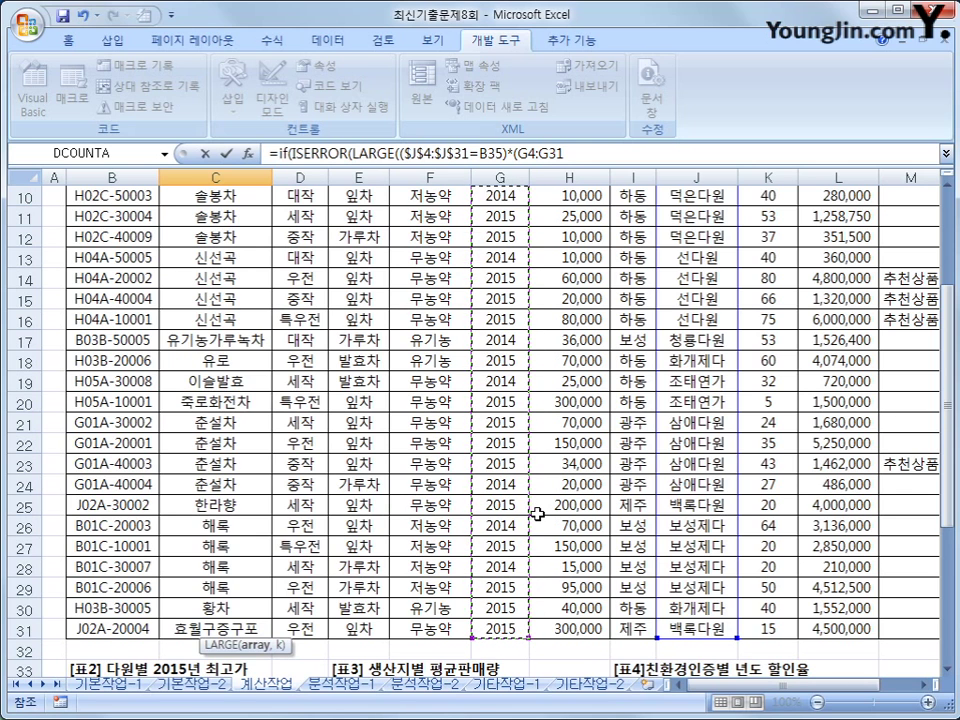
key(F4)
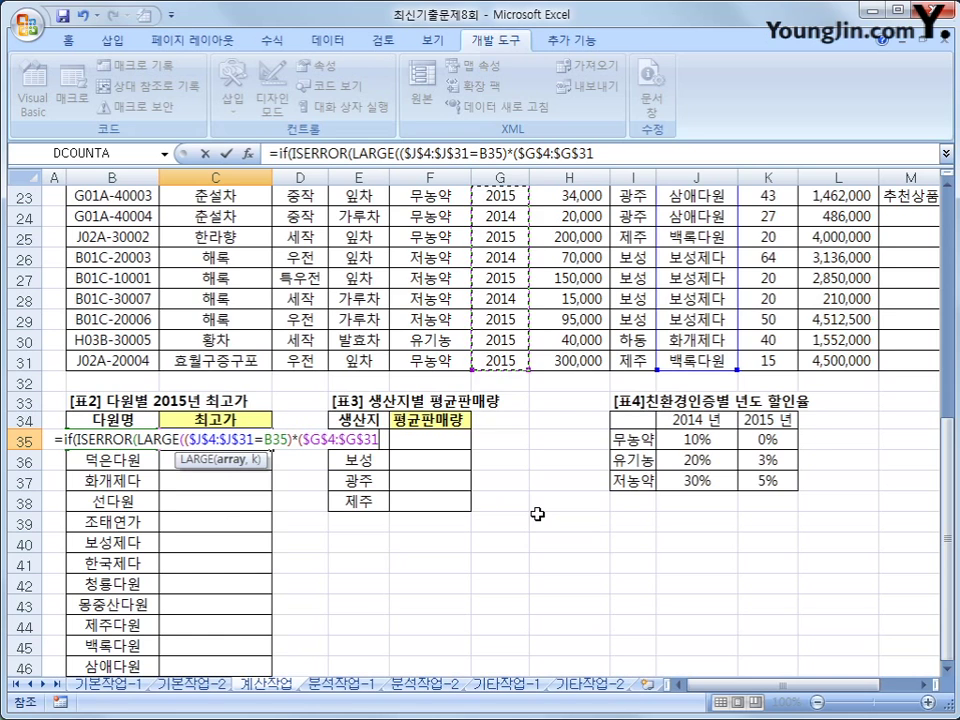
text(=)
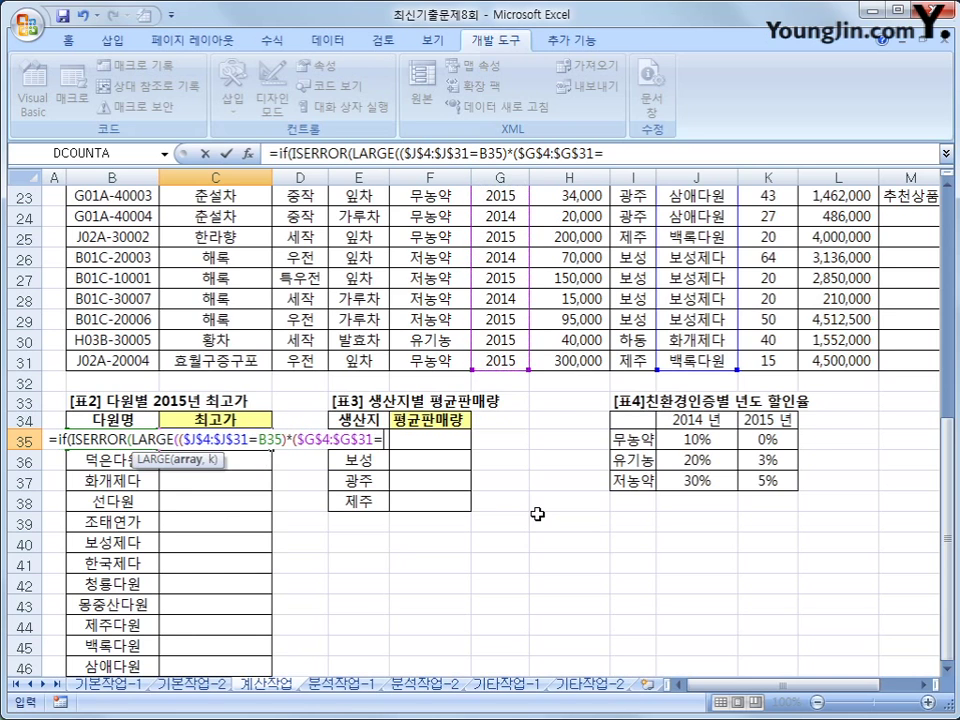
text(2)
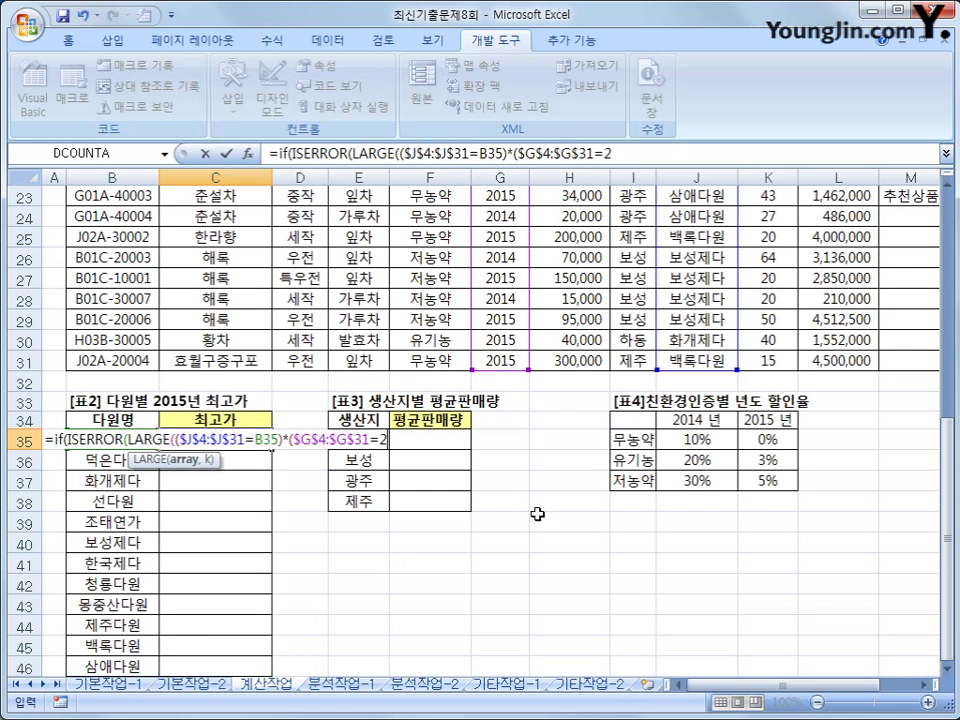
text(015))
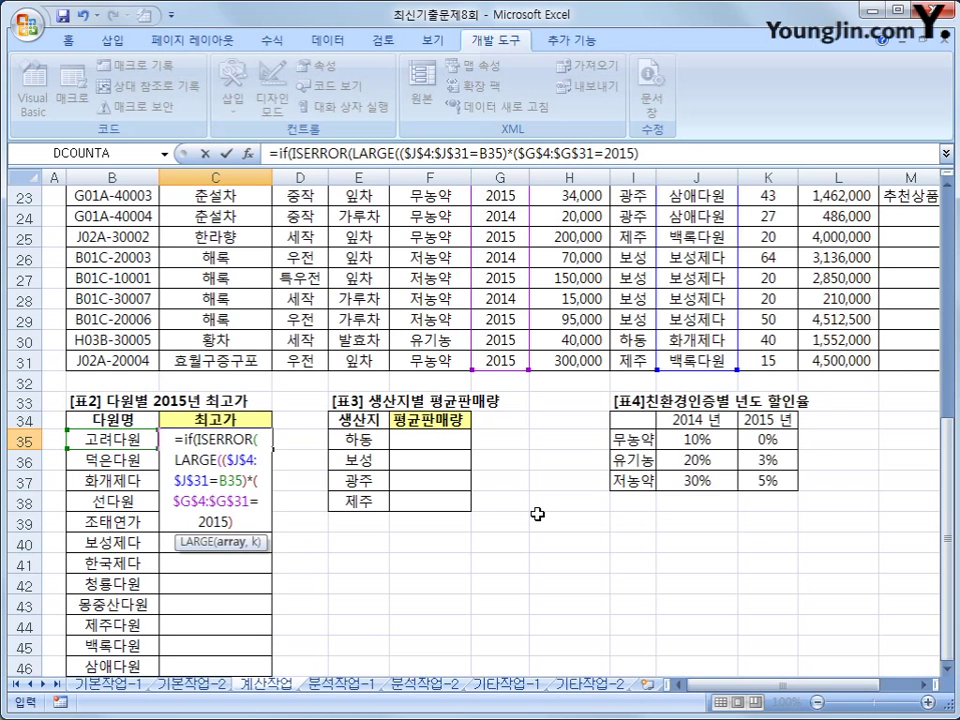
Multiply by the absolute 가격 range $H$4:$H$31, set LARGE's k to 1, and make IF return 0 on error.
text(*)
scroll(537, 514, up, 7)
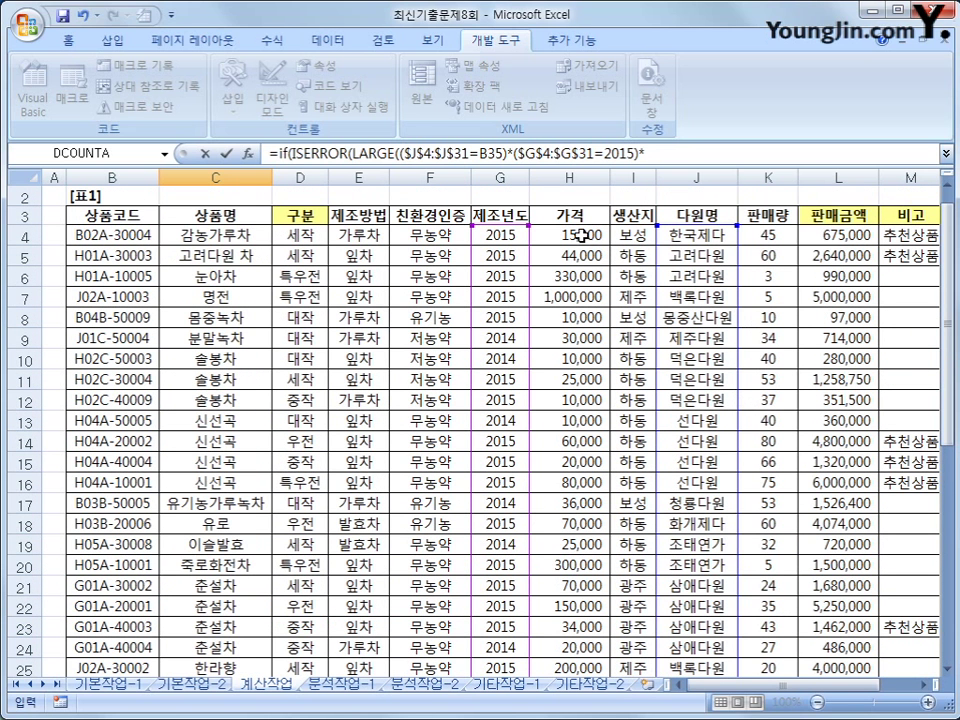
drag(582, 235, 566, 628)
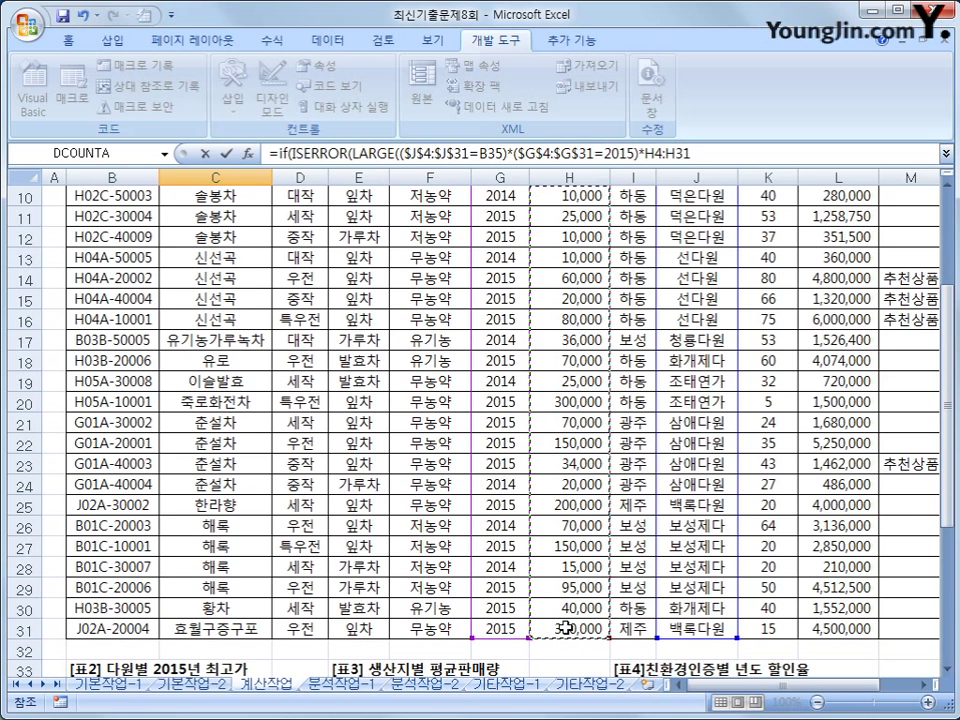
key(F4)
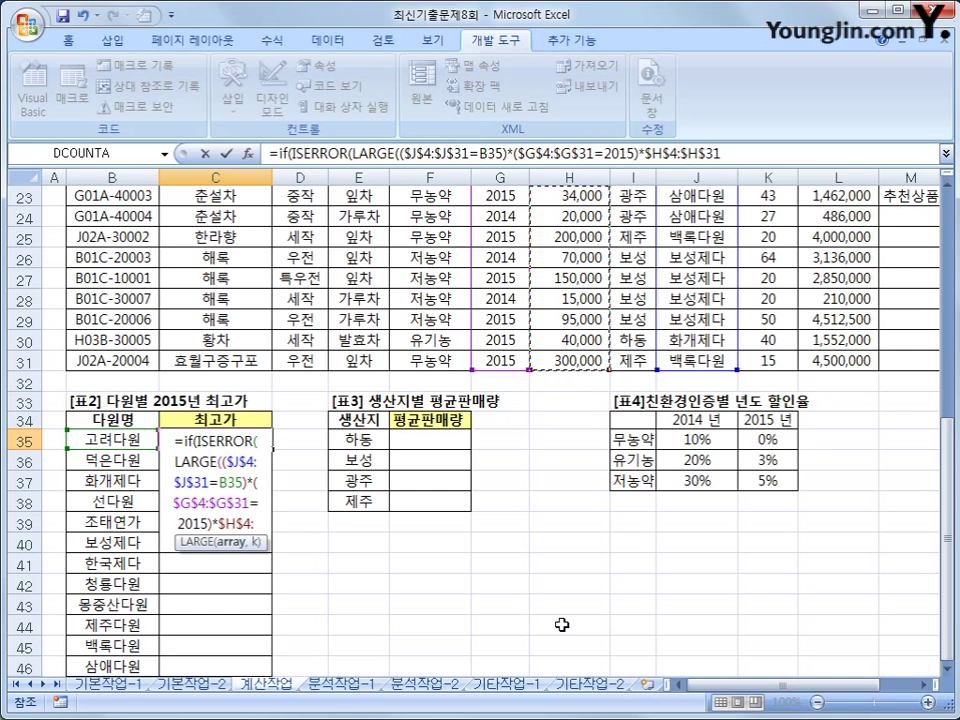
text(,)
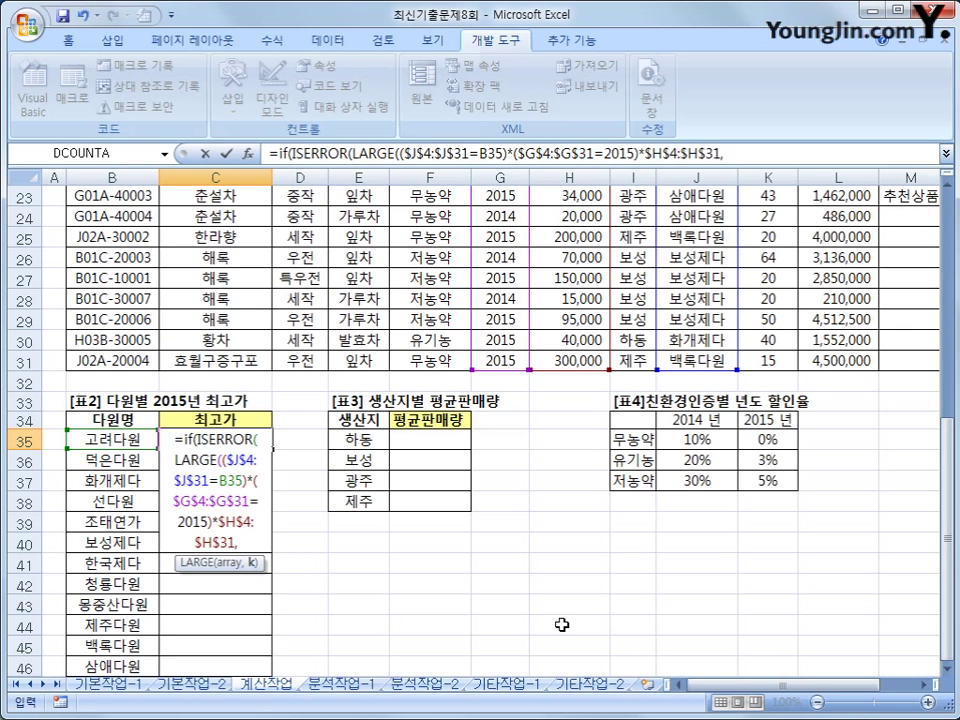
text(1))
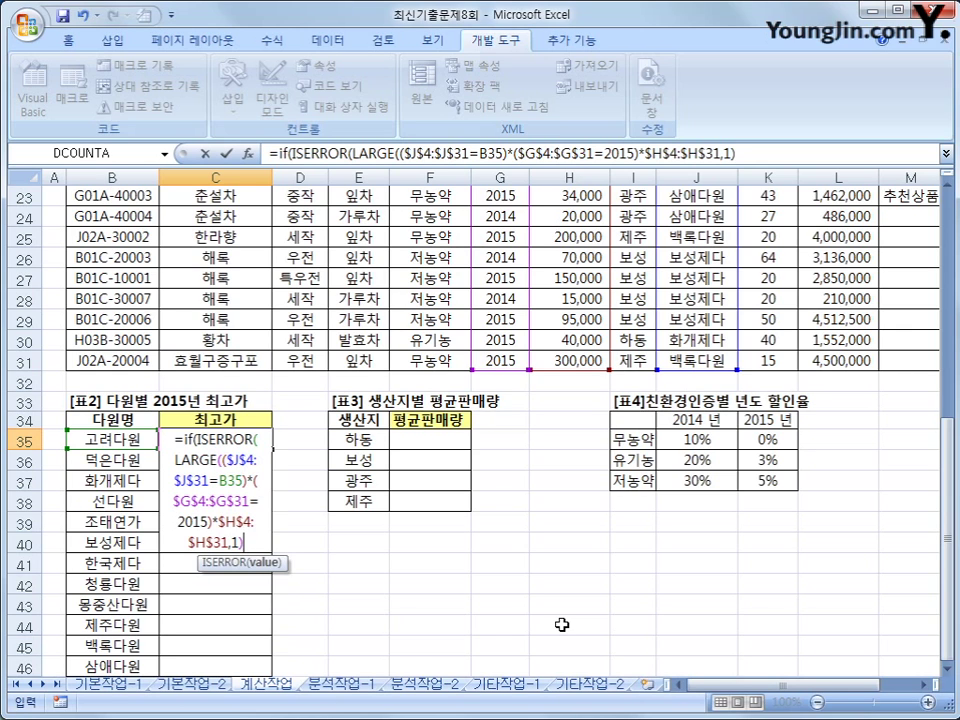
text())
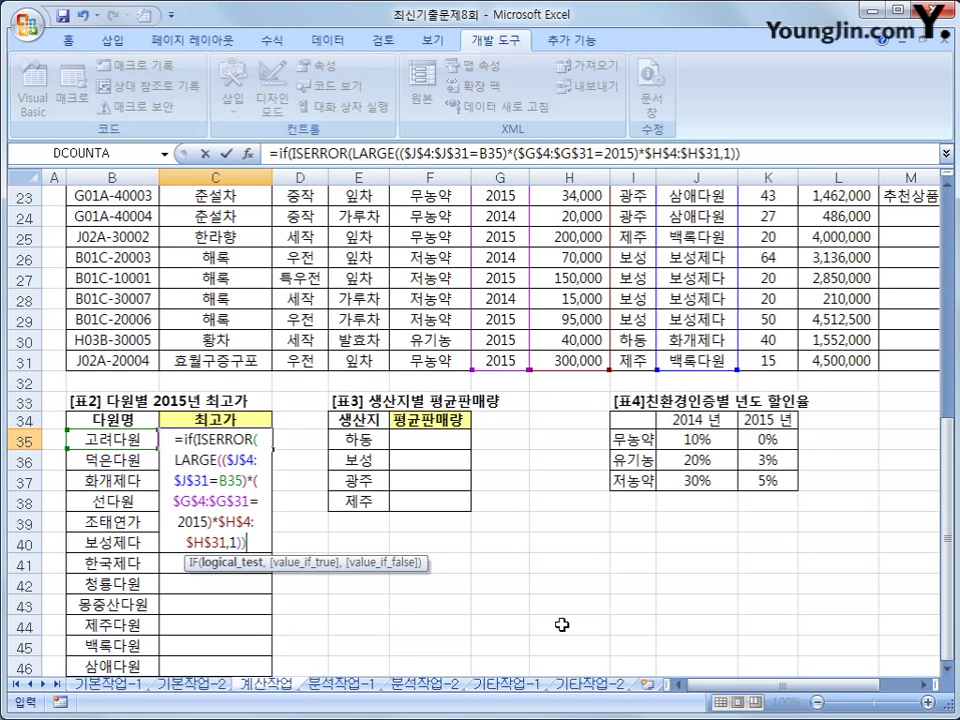
text(,0)
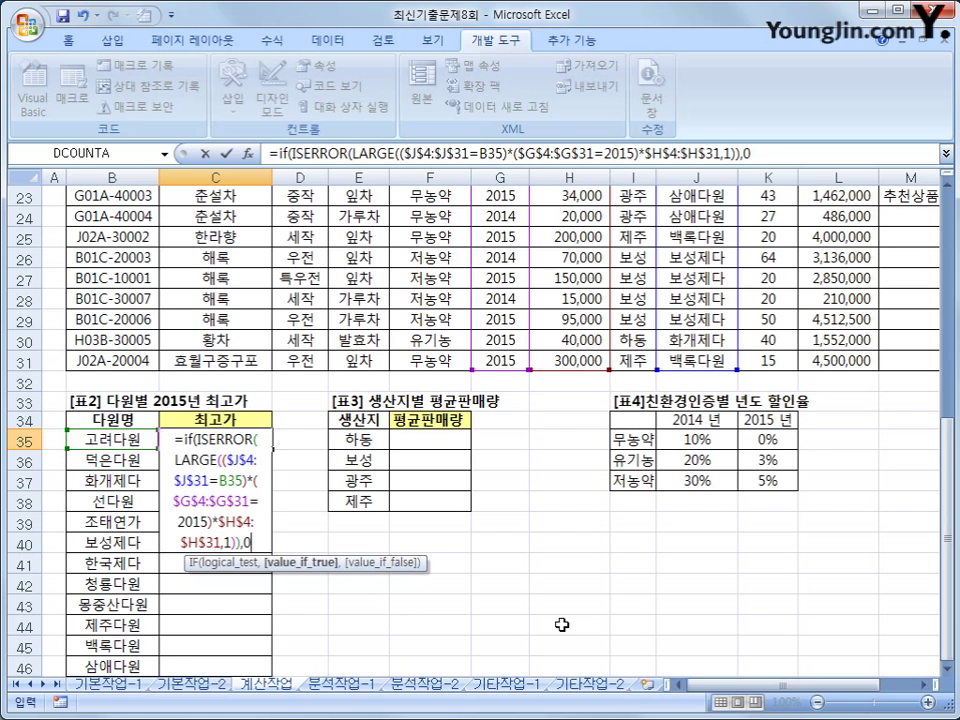
text(,)
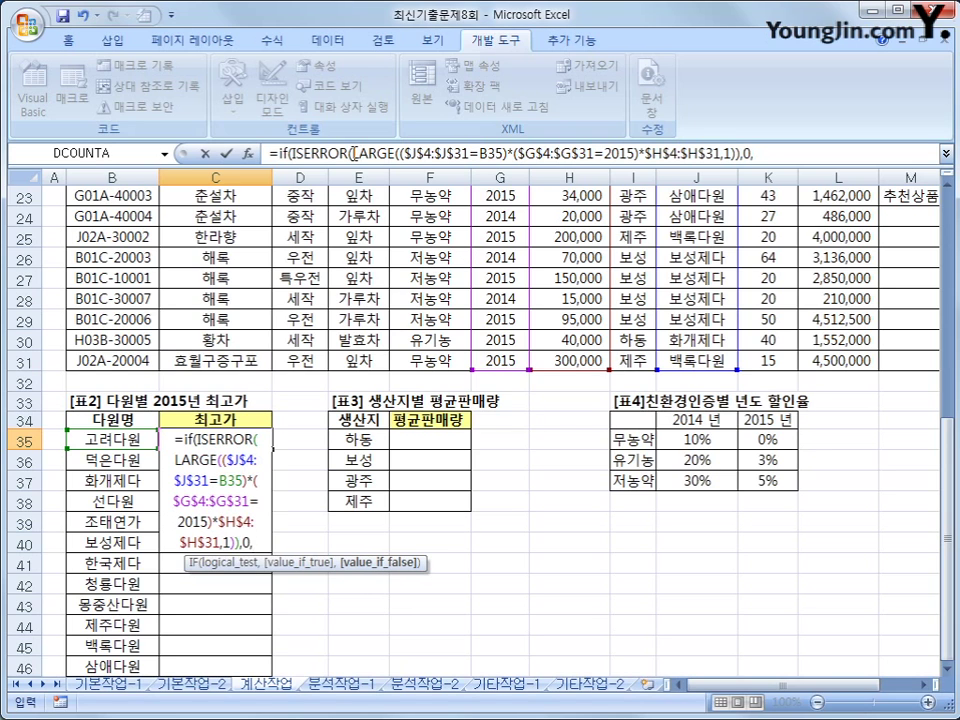
Reuse the whole LARGE expression as IF's value_if_false argument and enter the C35 formula as an array formula.
drag(352, 153, 738, 157)
key(ctrl+c)
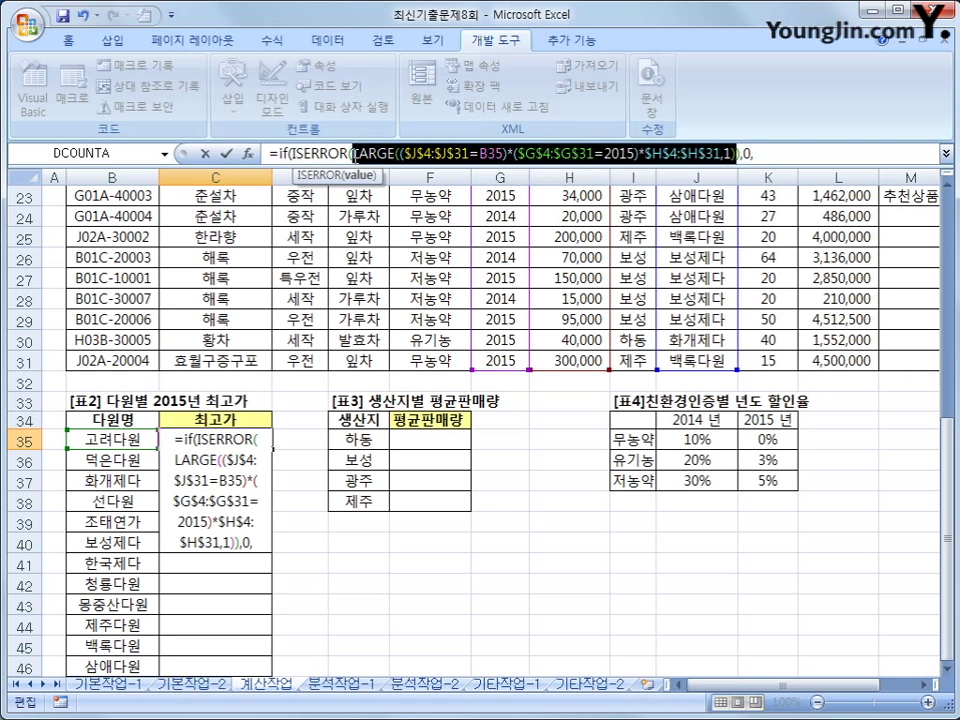
click(771, 155)
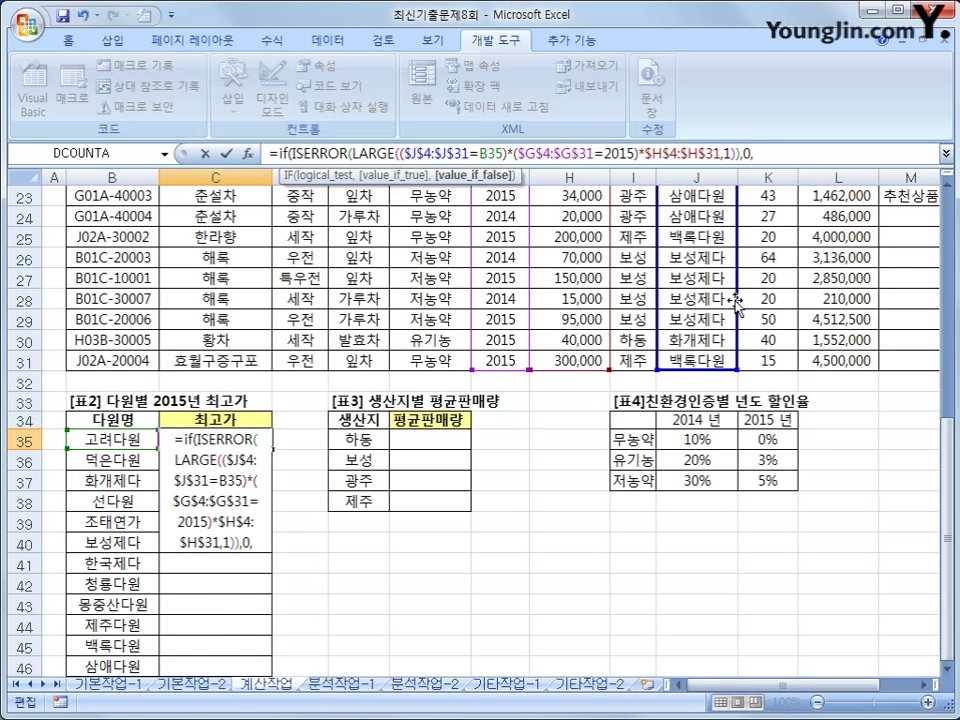
key(ctrl+v)
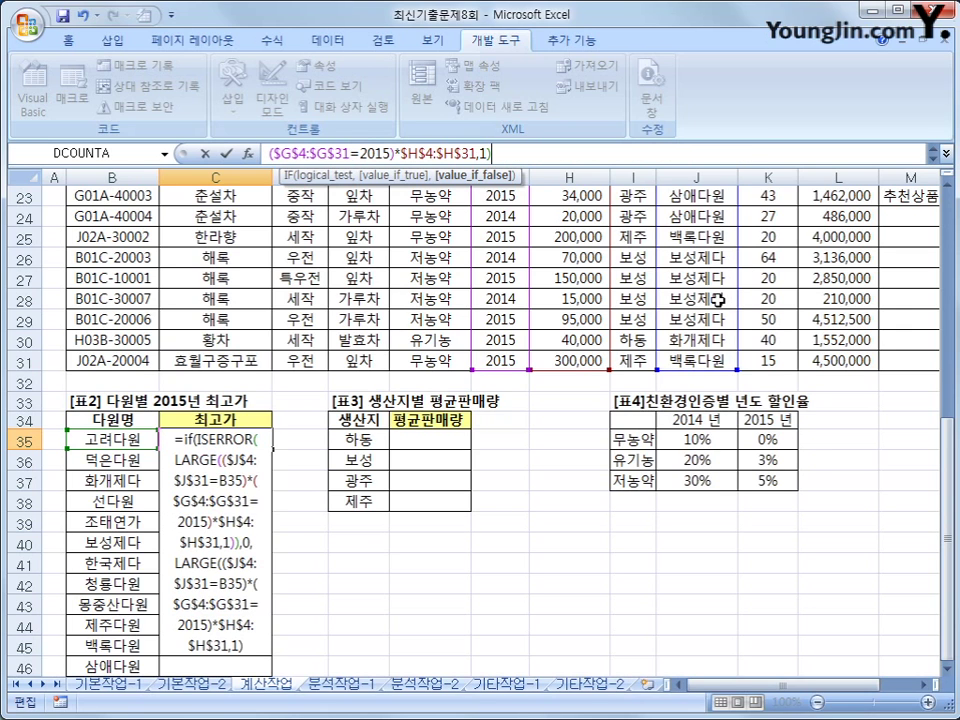
text())
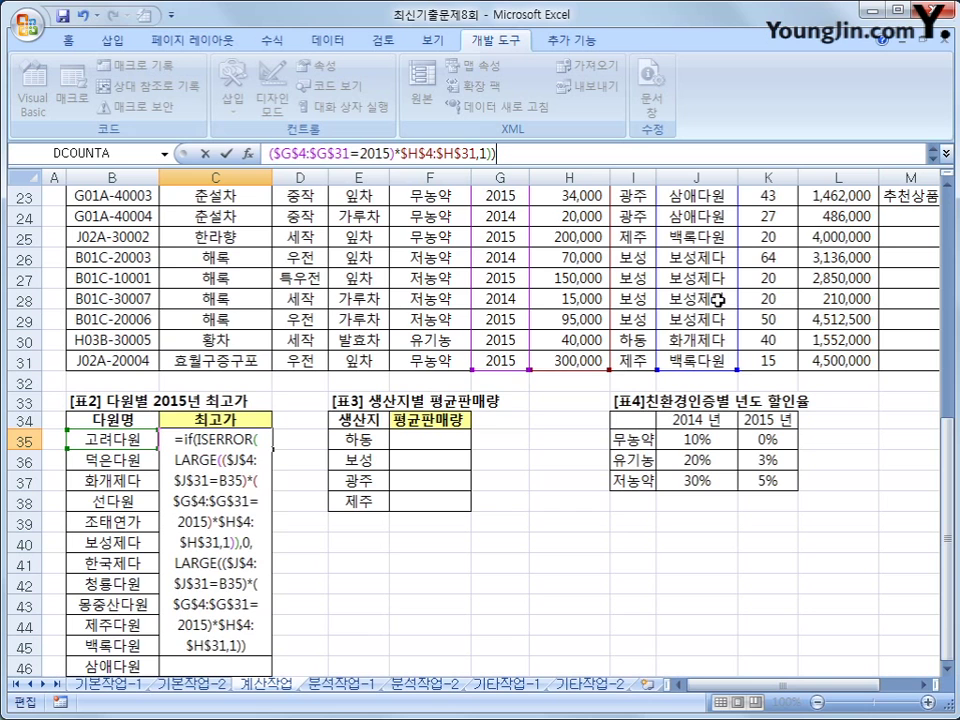
key(ctrl+shift+Return)
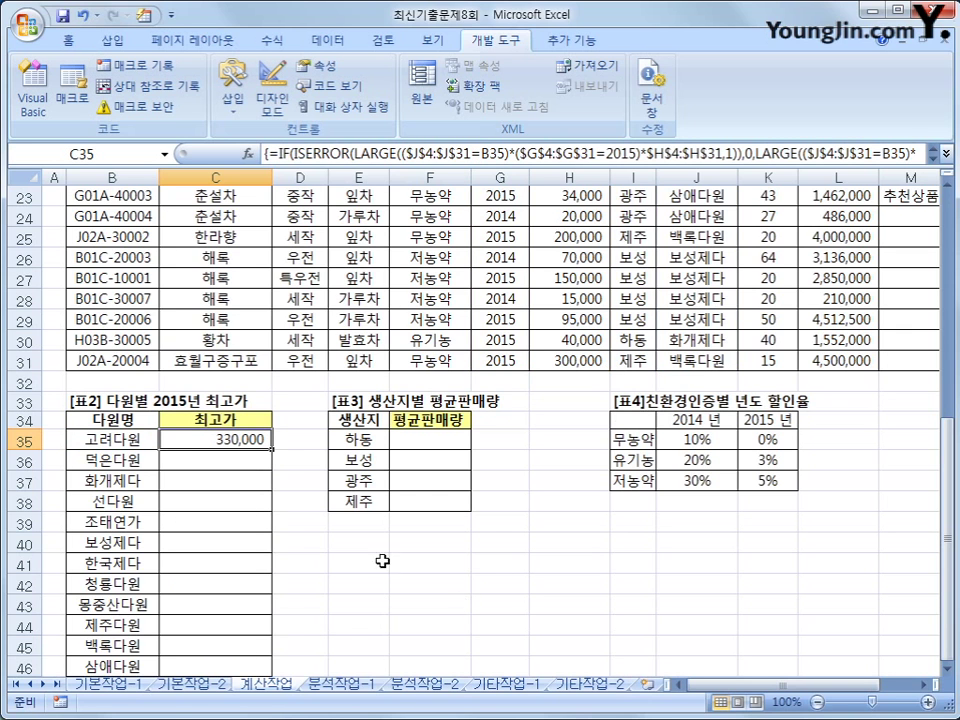
Fill the C35 최고가 array formula down to C46 and check the copied formulas in several rows.
drag(271, 449, 251, 606)
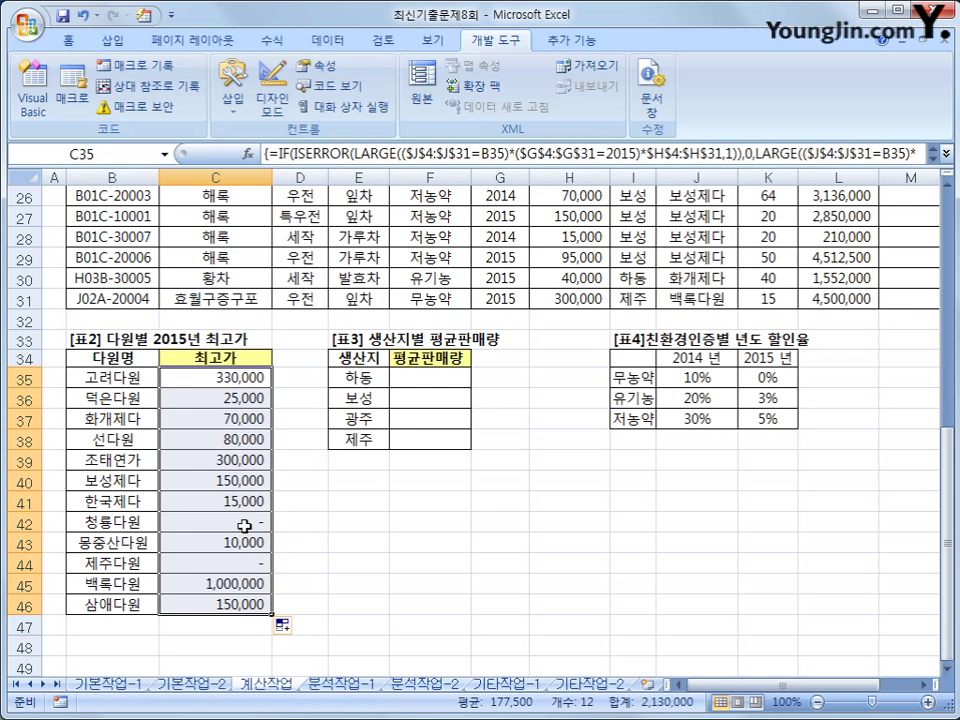
click(250, 522)
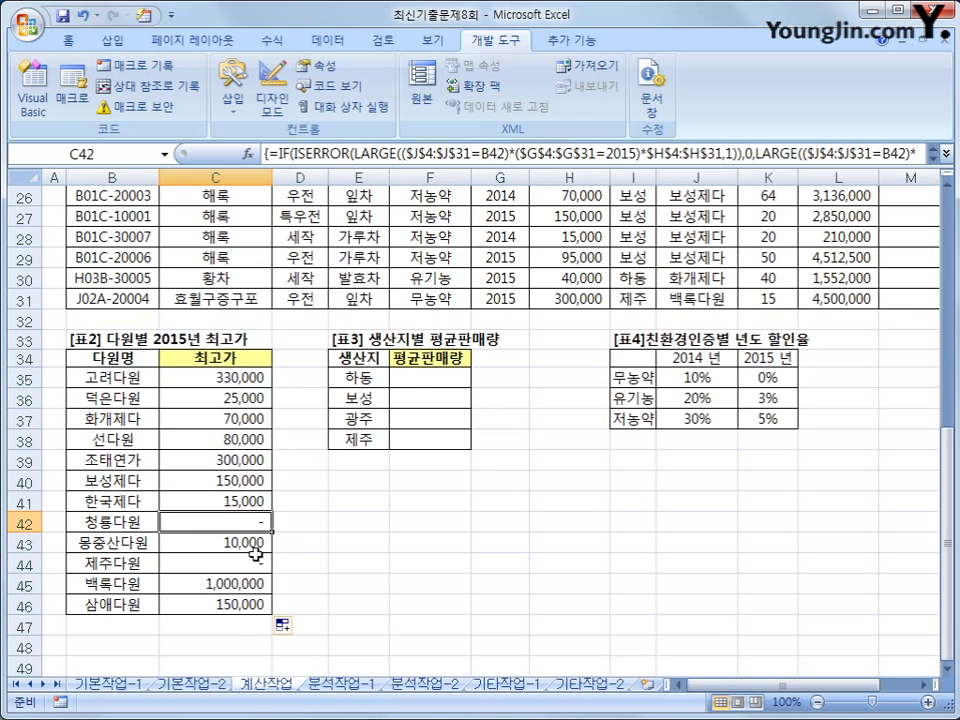
click(241, 563)
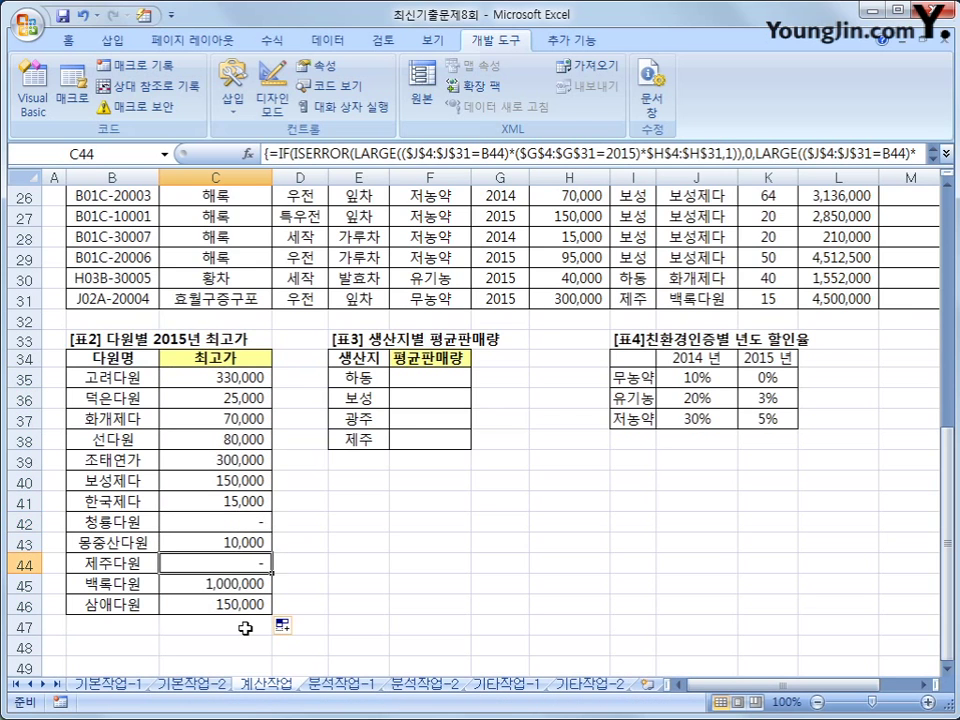
click(220, 380)
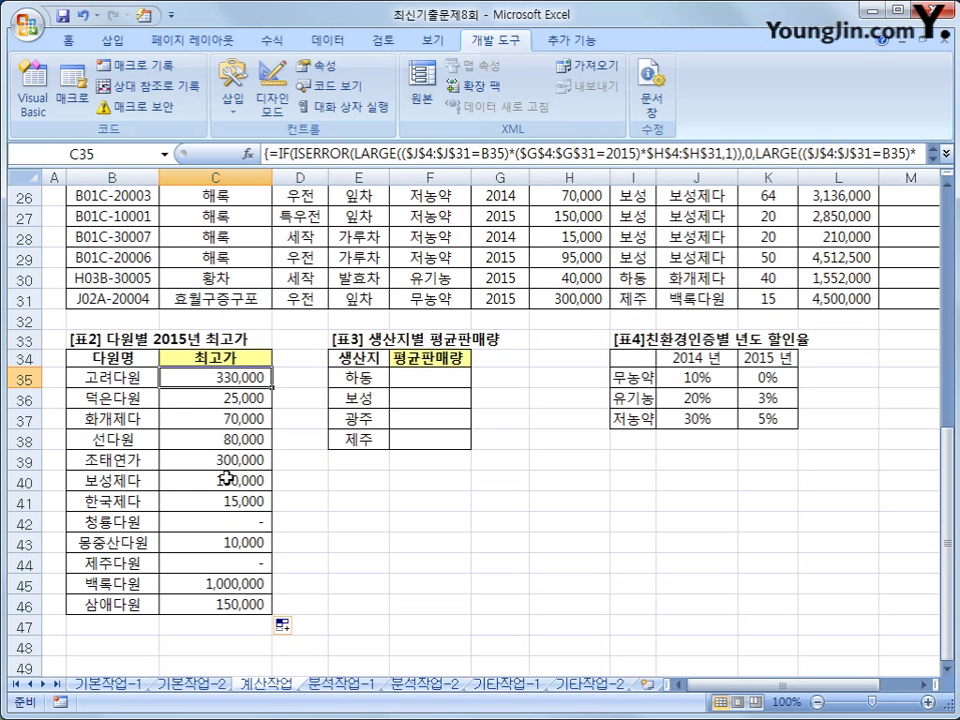
click(240, 605)
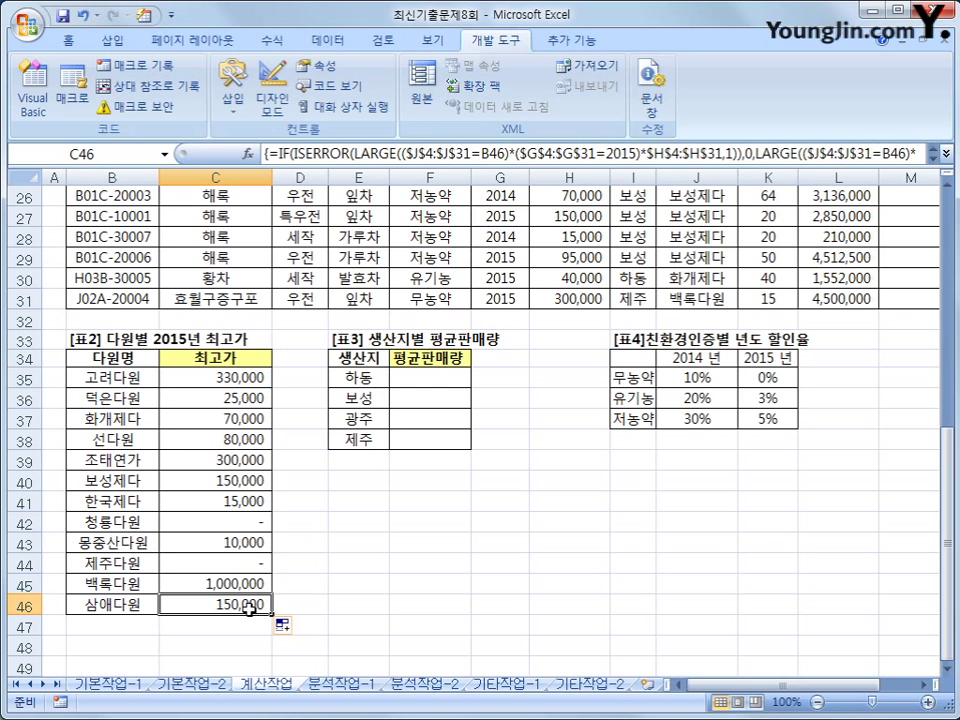
scroll(248, 607, up, 3)
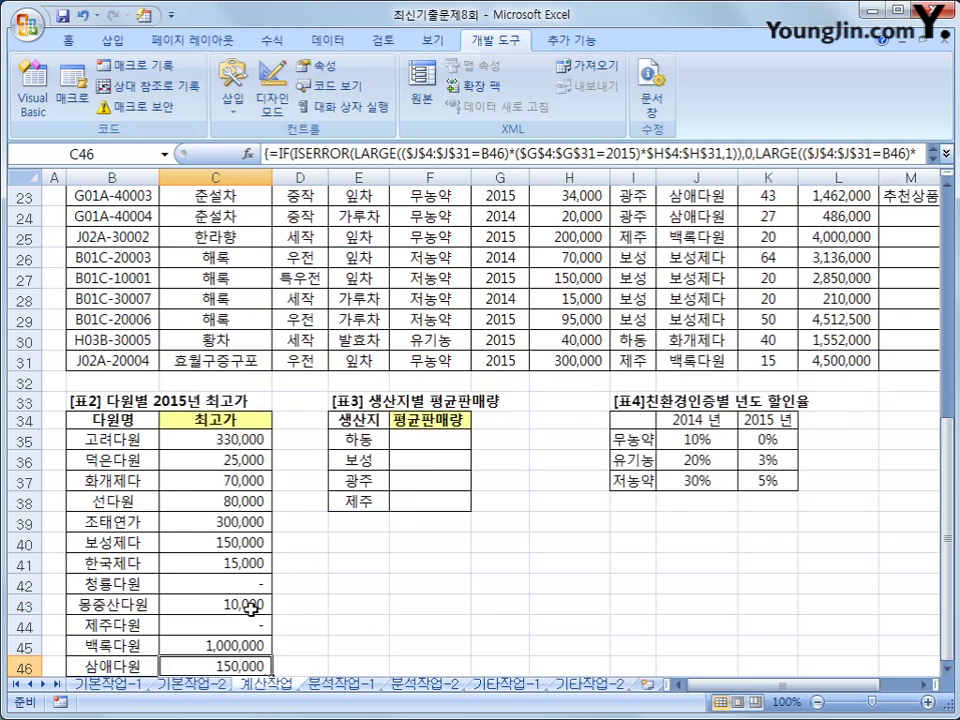
Start the 표3 평균판매량 formula in F35 with an IF function nested inside AVERAGE.
drag(422, 569, 429, 620)
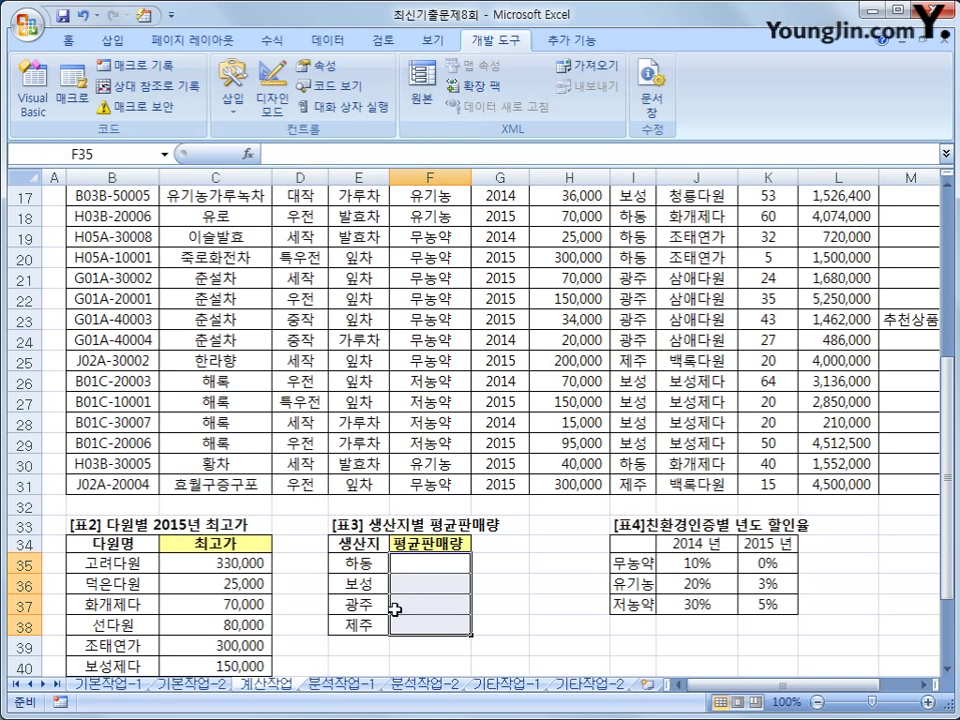
click(439, 563)
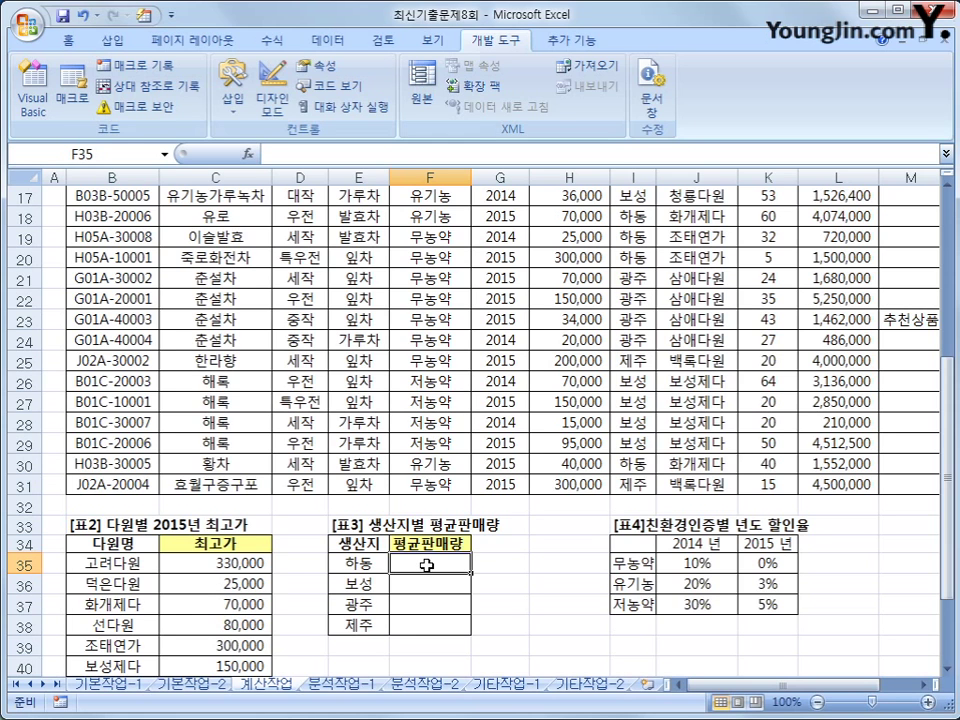
text(=a)
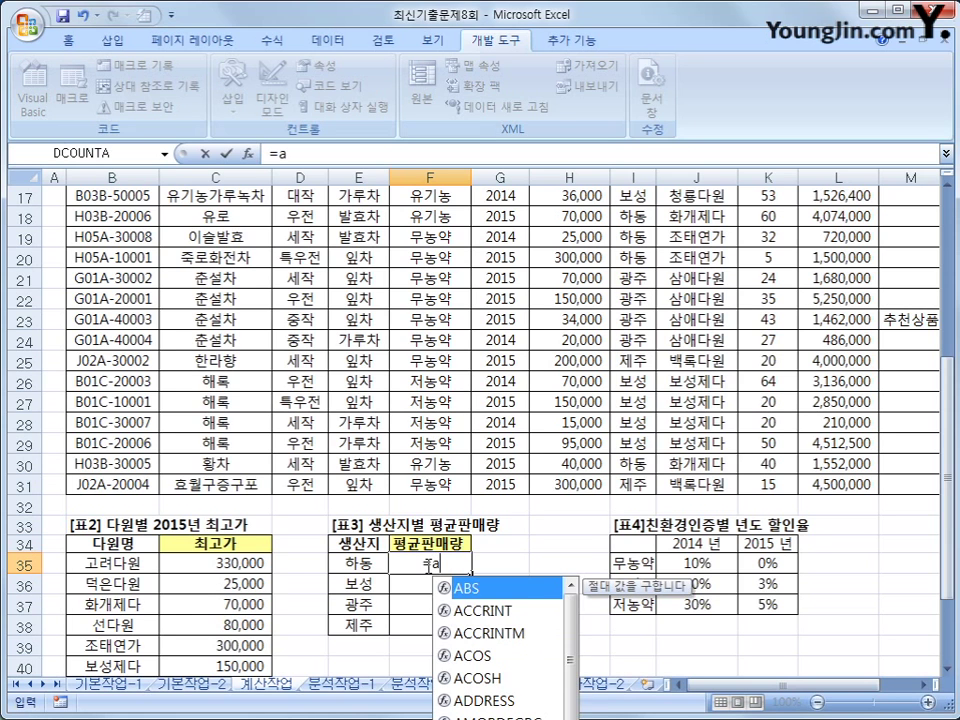
text(ver)
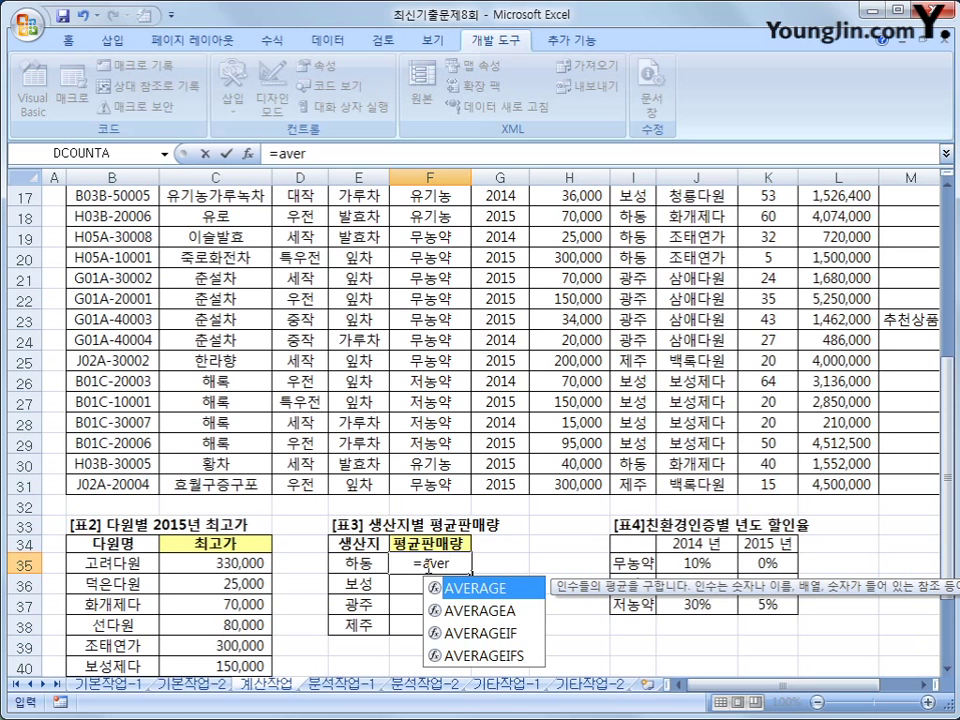
key(Tab)
text(if()
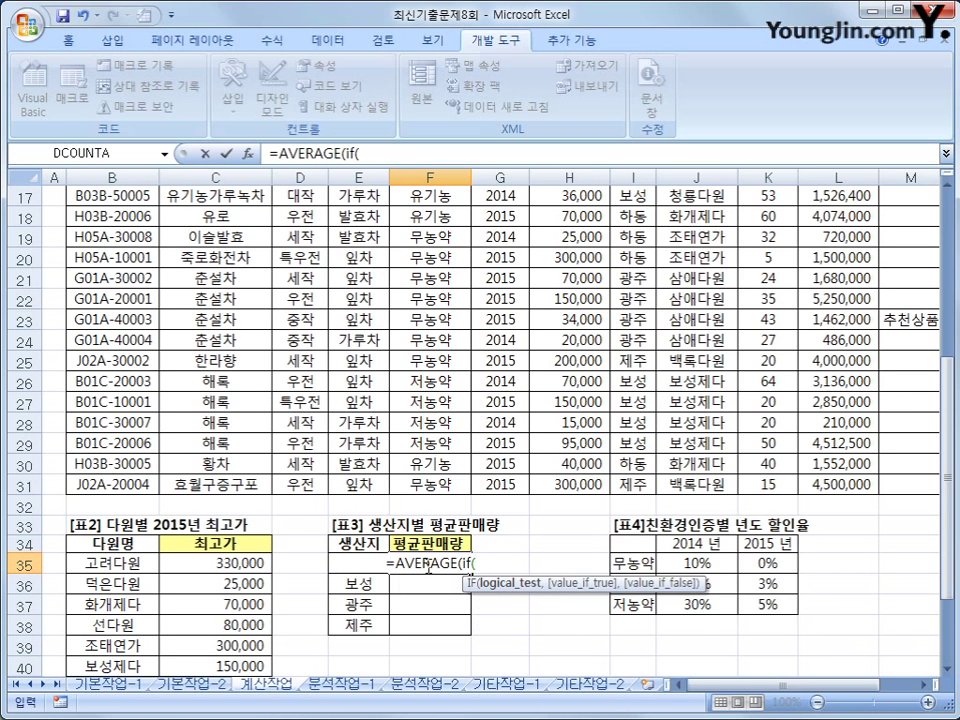
Set IF's logical test to compare the absolute 생산지 range $I$4:$I$31 with E35.
scroll(428, 566, up, 5)
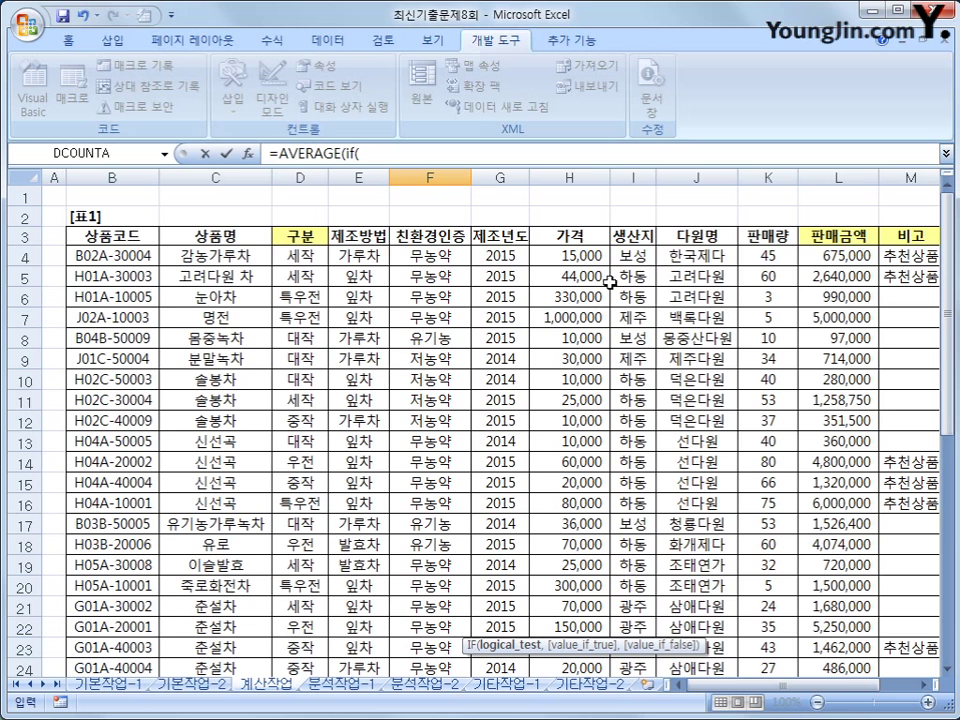
drag(626, 255, 636, 641)
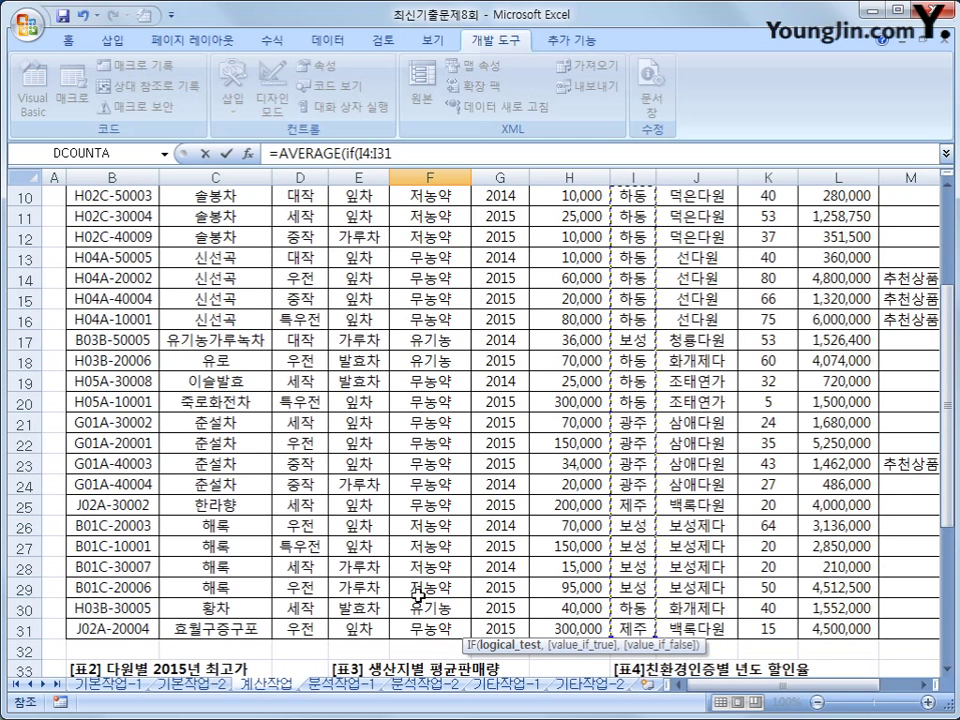
key(F4)
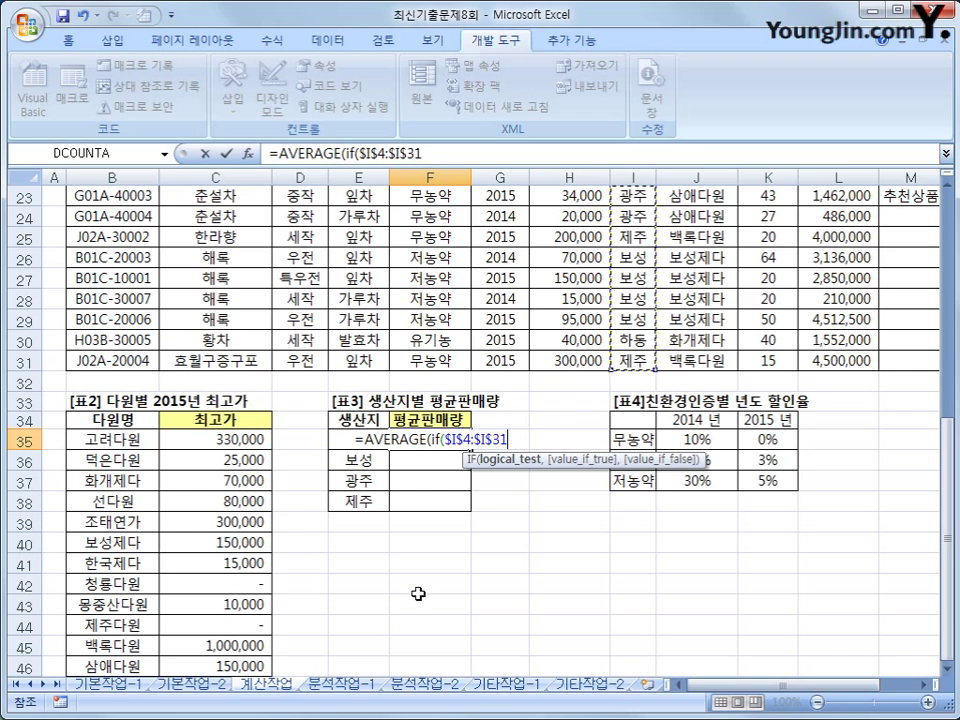
text(=)
key(Left)
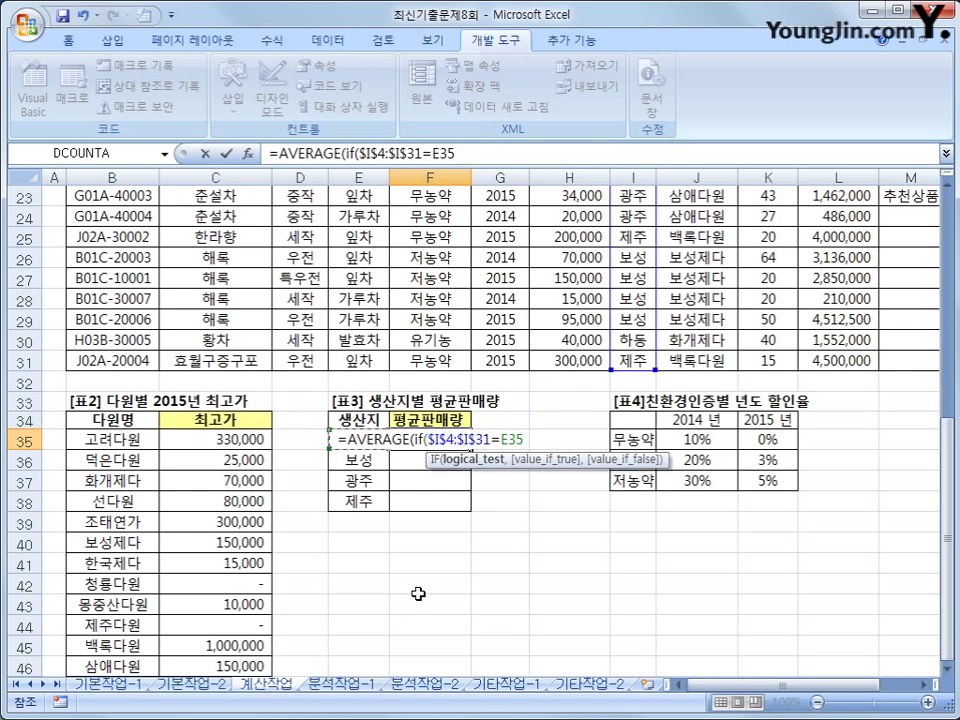
Use the absolute 판매량 range $K$4:$K$31 as IF's value_if_true, close both functions, and enter the F35 formula normally.
text(,)
scroll(514, 570, up, 7)
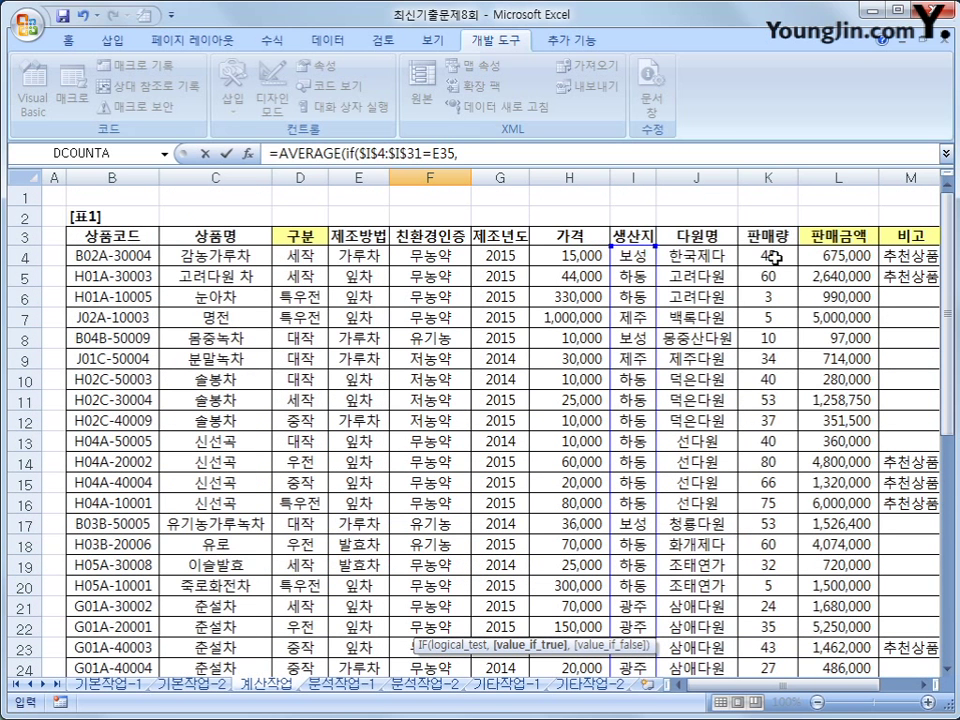
drag(768, 256, 776, 636)
key(F4)
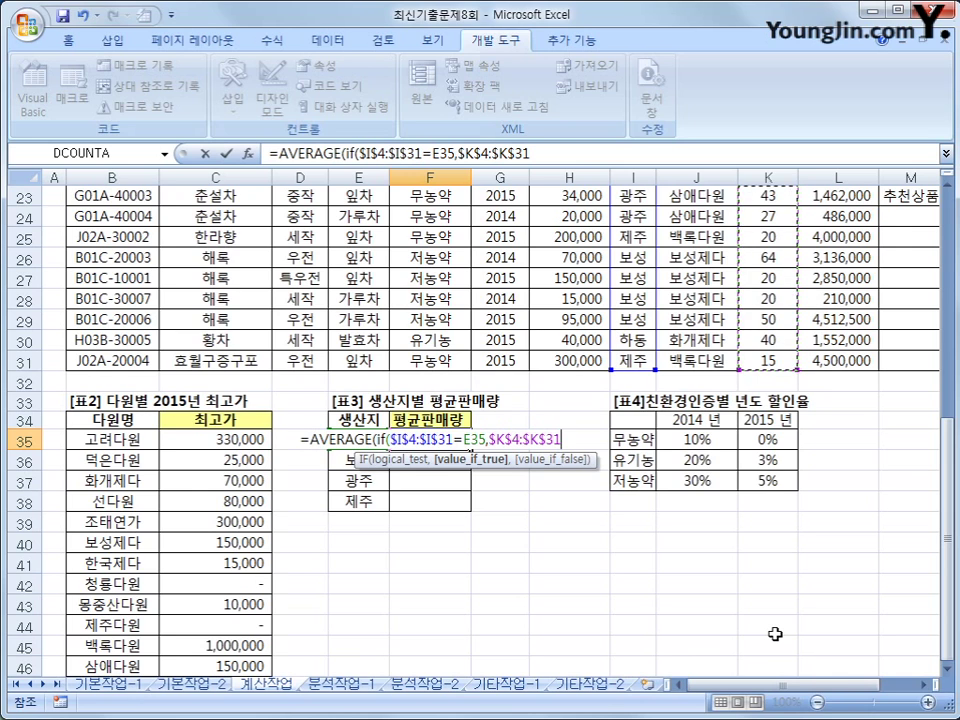
text())
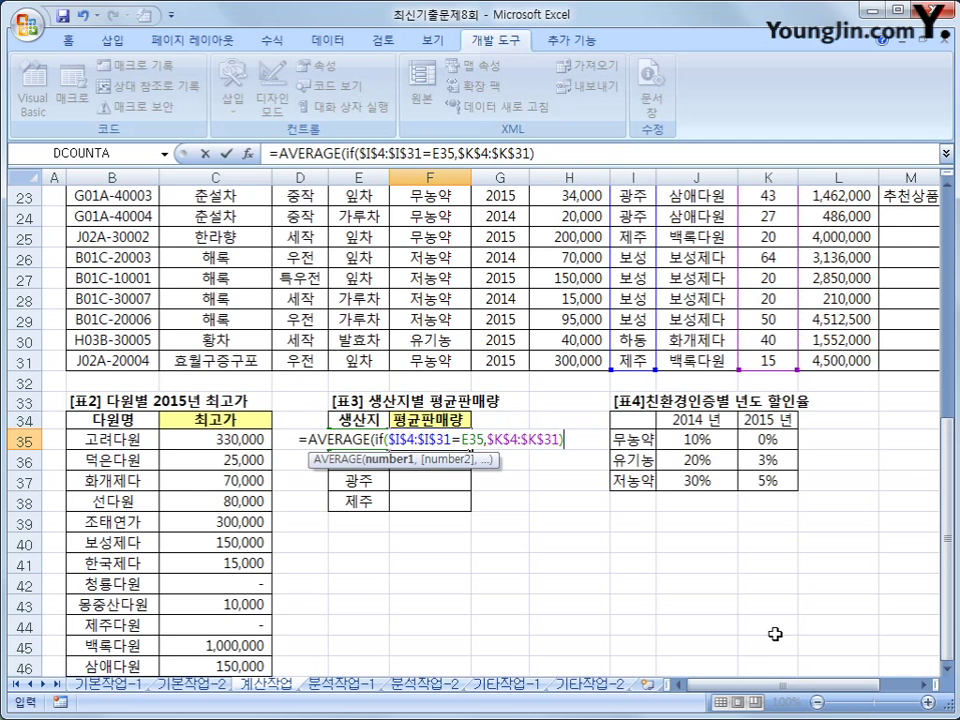
text())
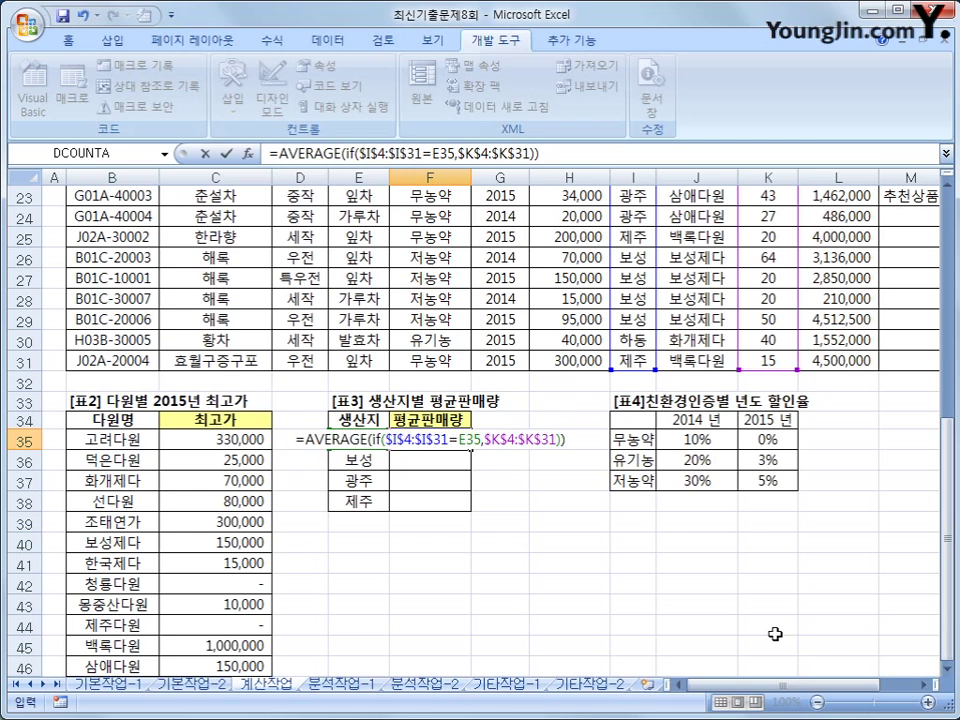
key(Return)
key(Up)
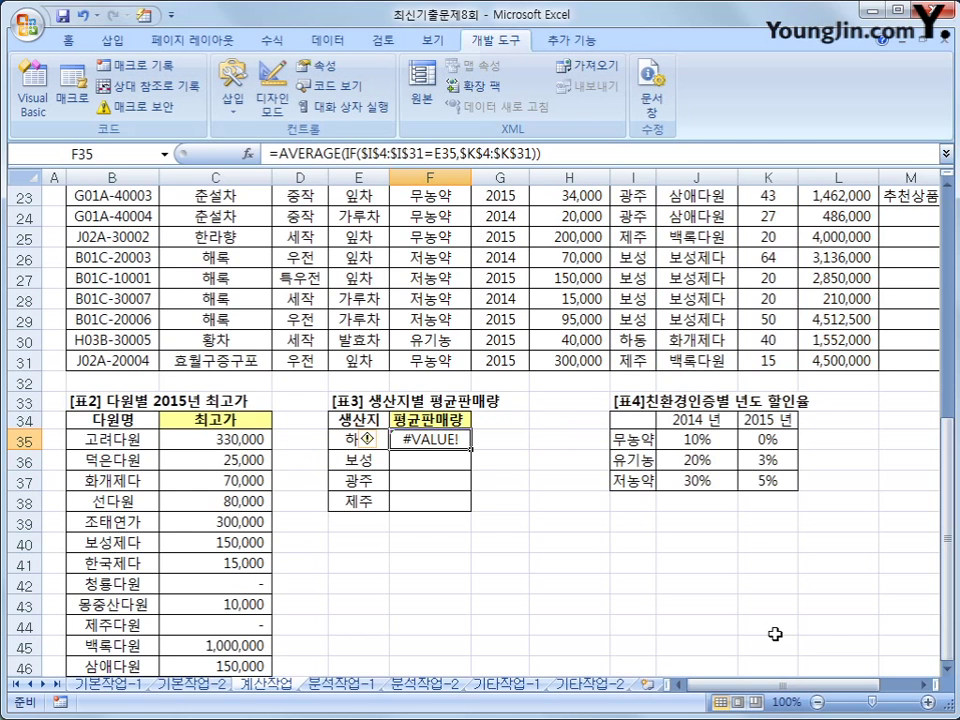
Review the ranges the F35 formula references, re-enter it as an array formula, and fill it down to F38.
click(556, 153)
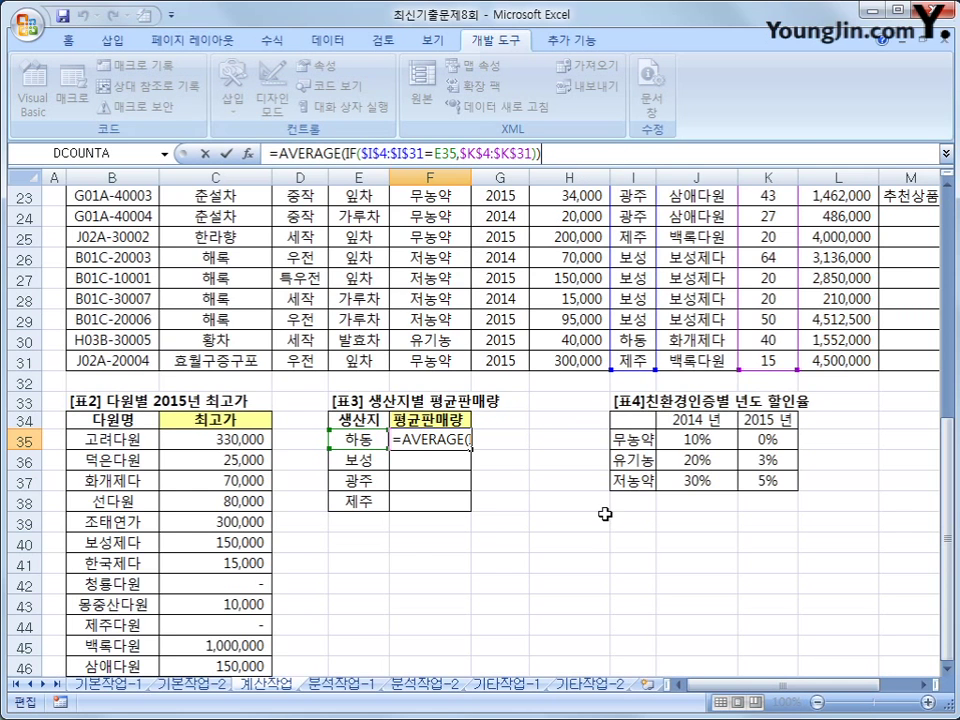
drag(946, 517, 958, 283)
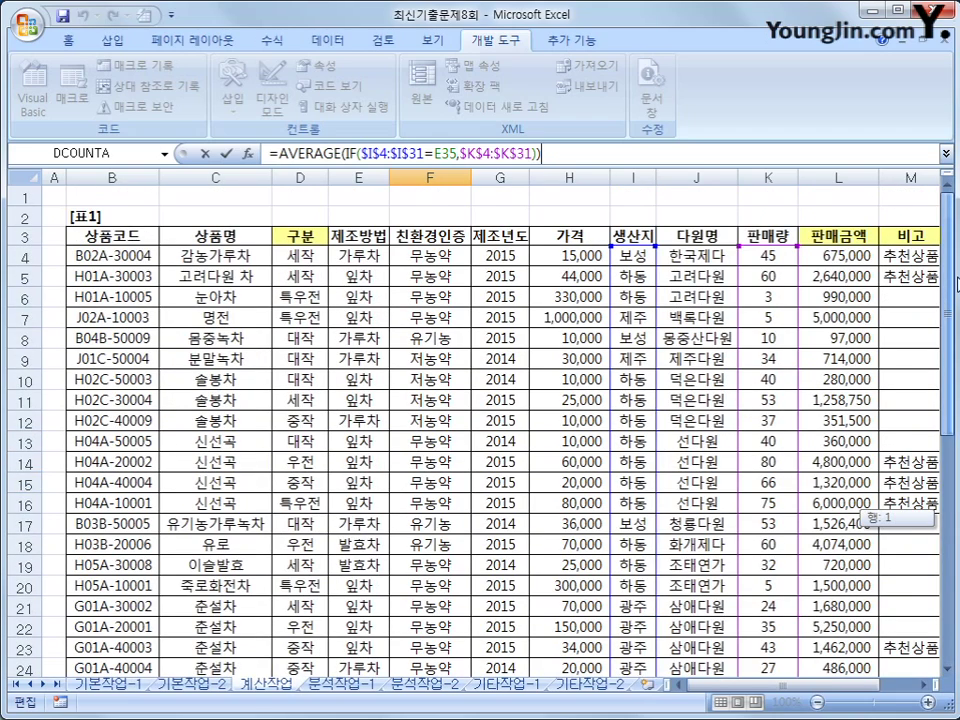
drag(958, 283, 958, 338)
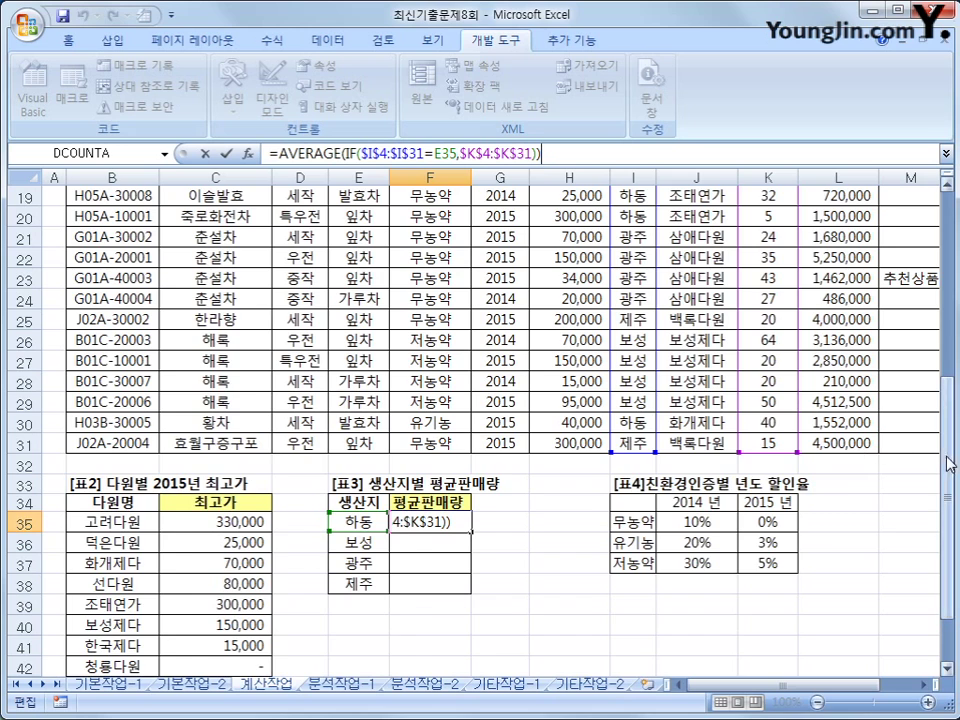
drag(946, 560, 946, 452)
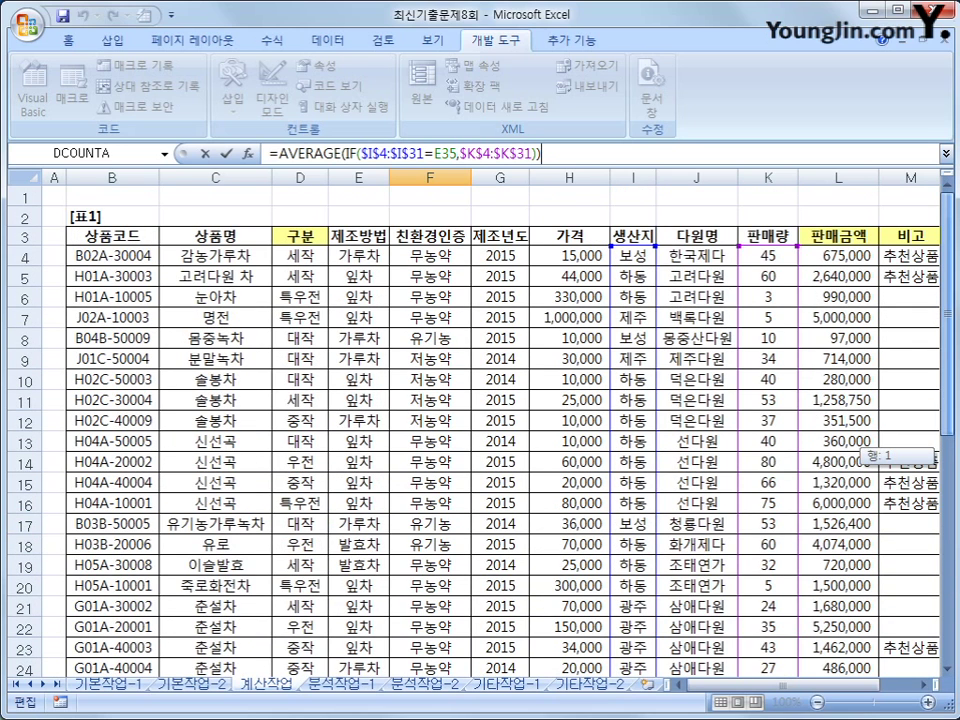
mouse_move(946, 452)
mouse_down()
mouse_move(946, 514)
mouse_move(946, 456)
mouse_up()
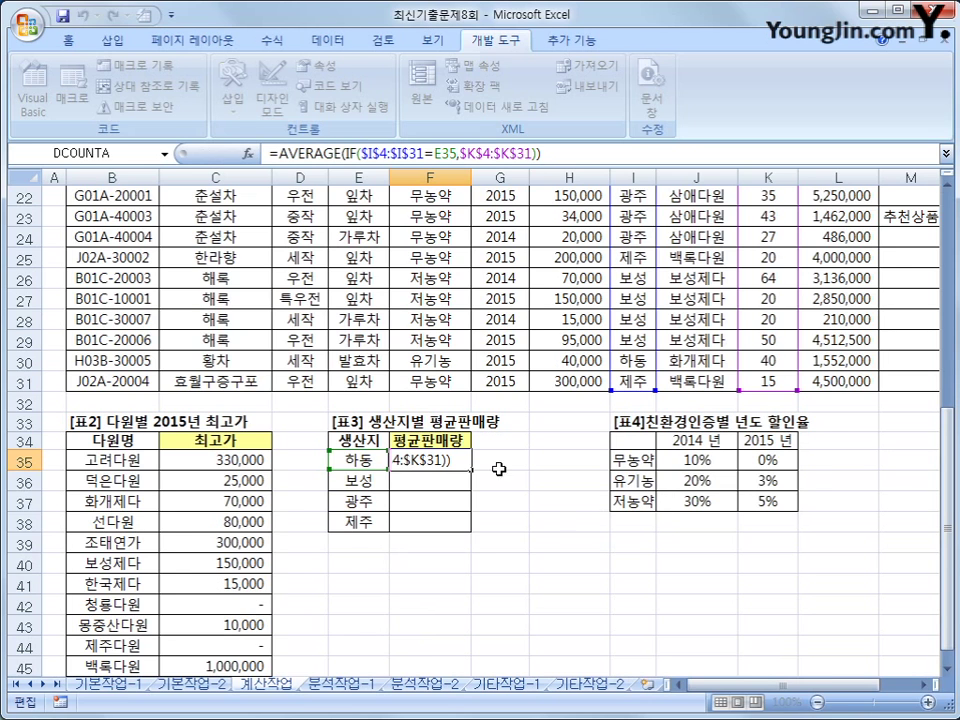
key(ctrl+Return)
click(541, 153)
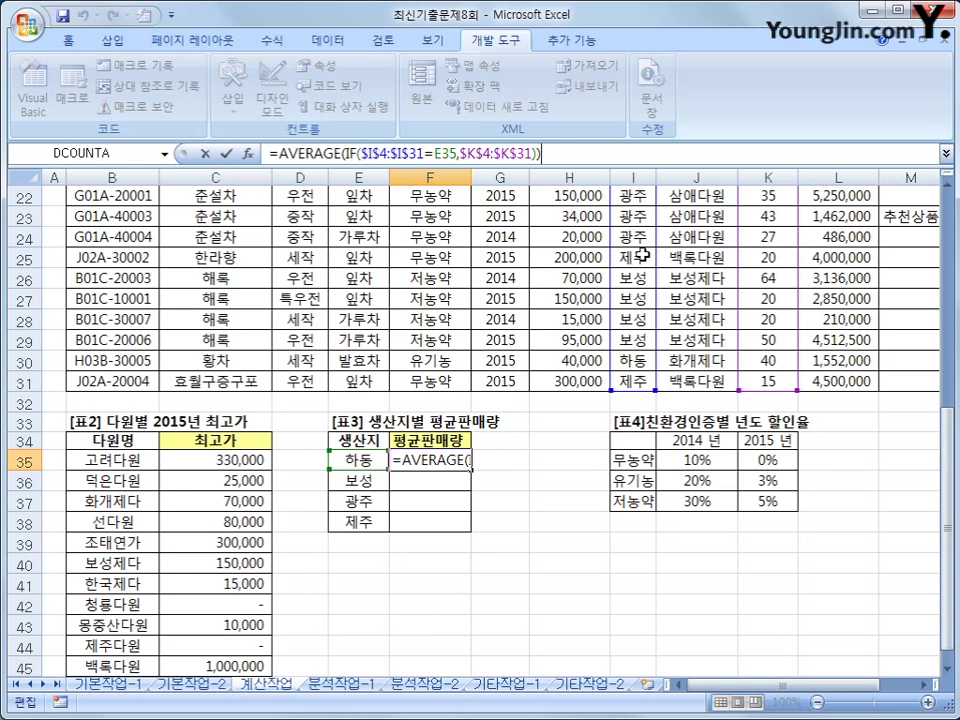
key(ctrl+shift+Return)
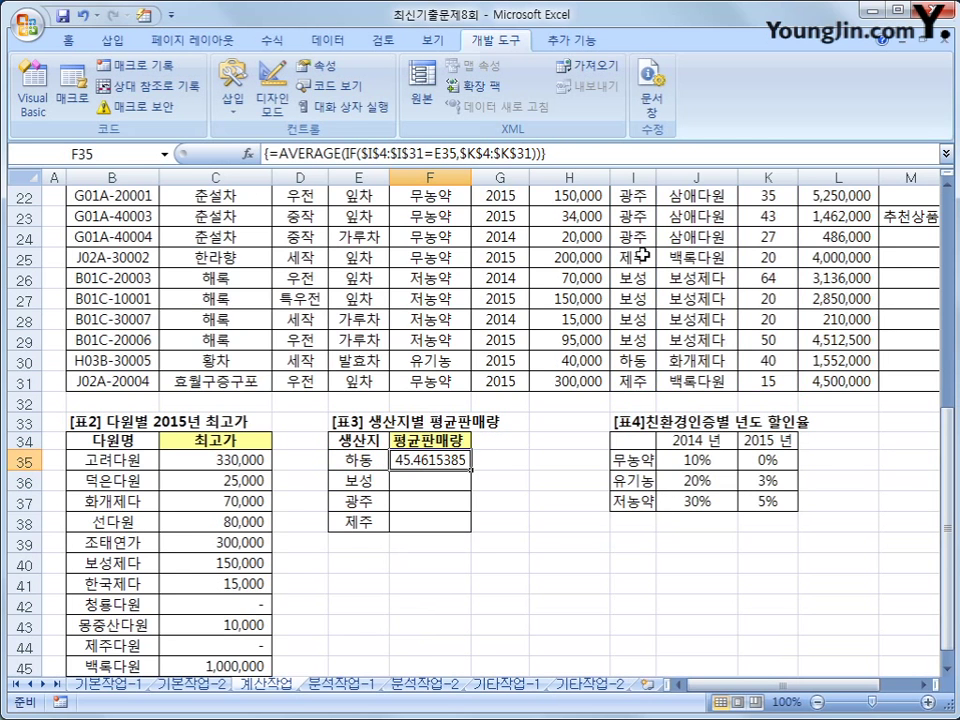
drag(471, 469, 472, 515)
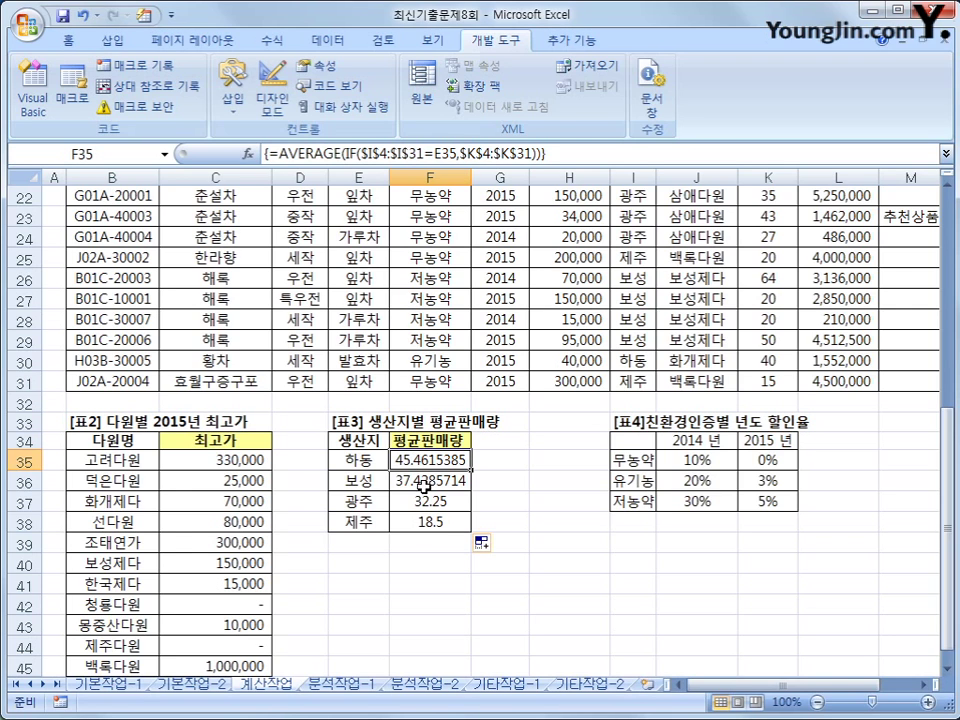
Wrap the F35 AVERAGE formula in TRUNC with 0 decimal digits and enter it as an array formula.
click(285, 153)
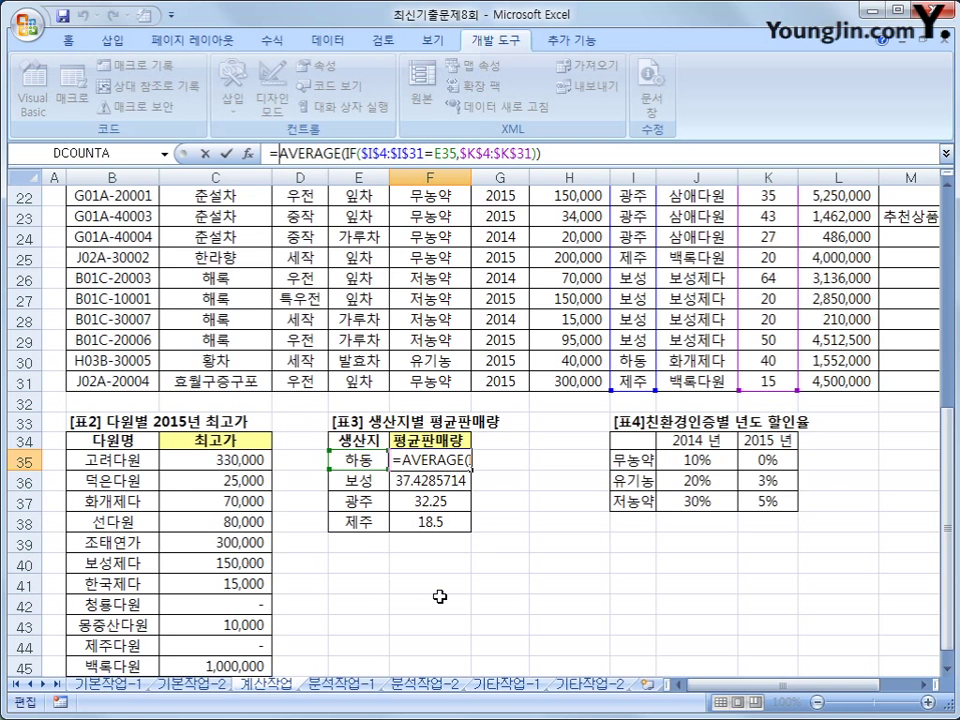
text(trunc)
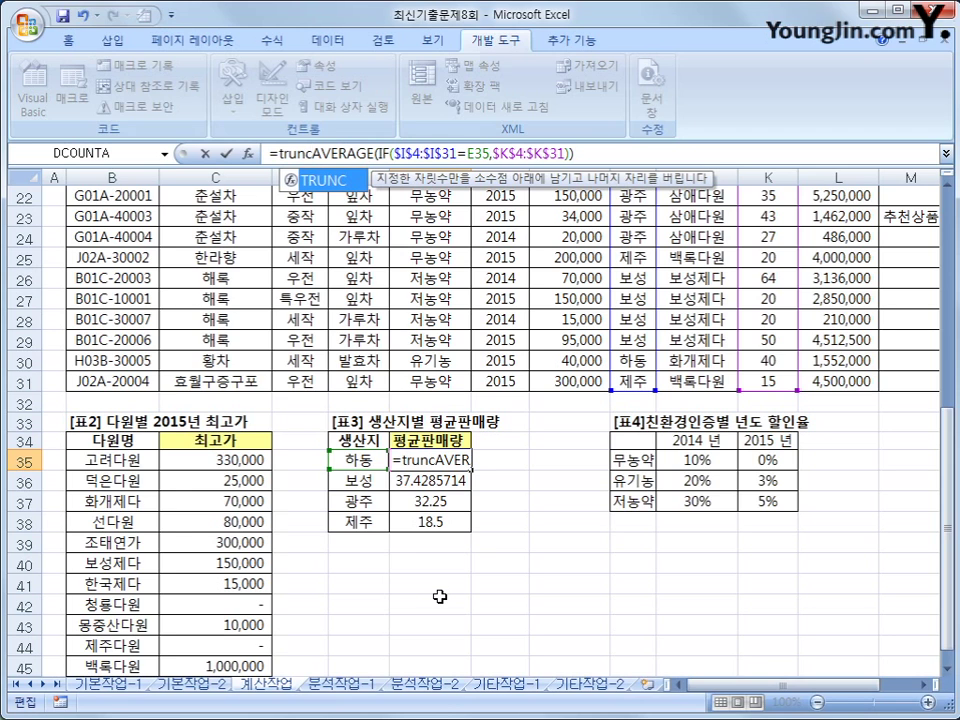
text(()
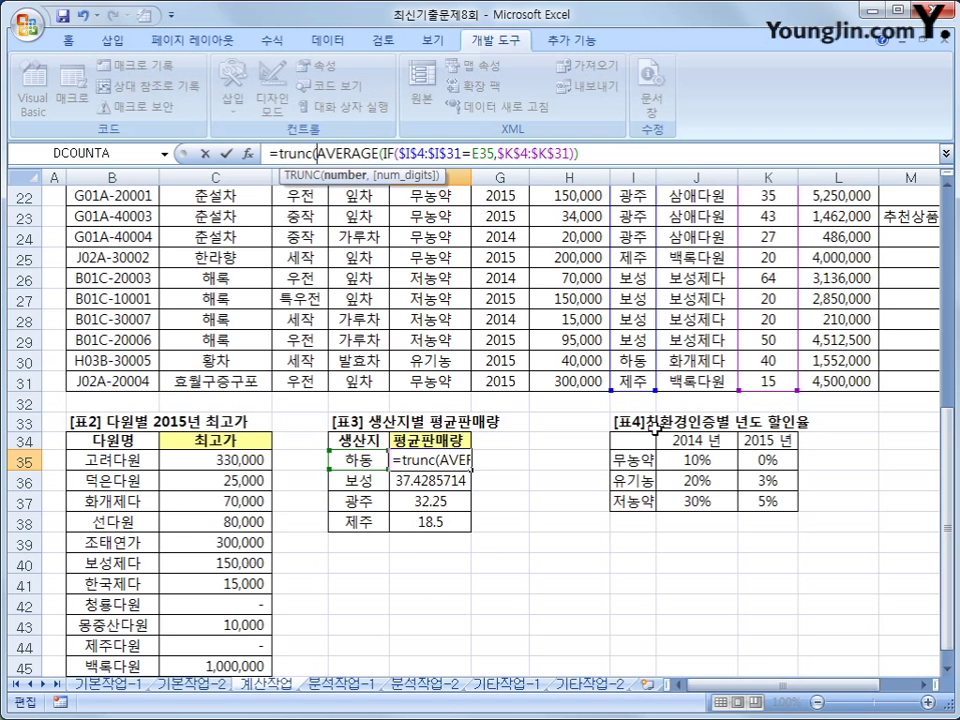
key(End)
text(,)
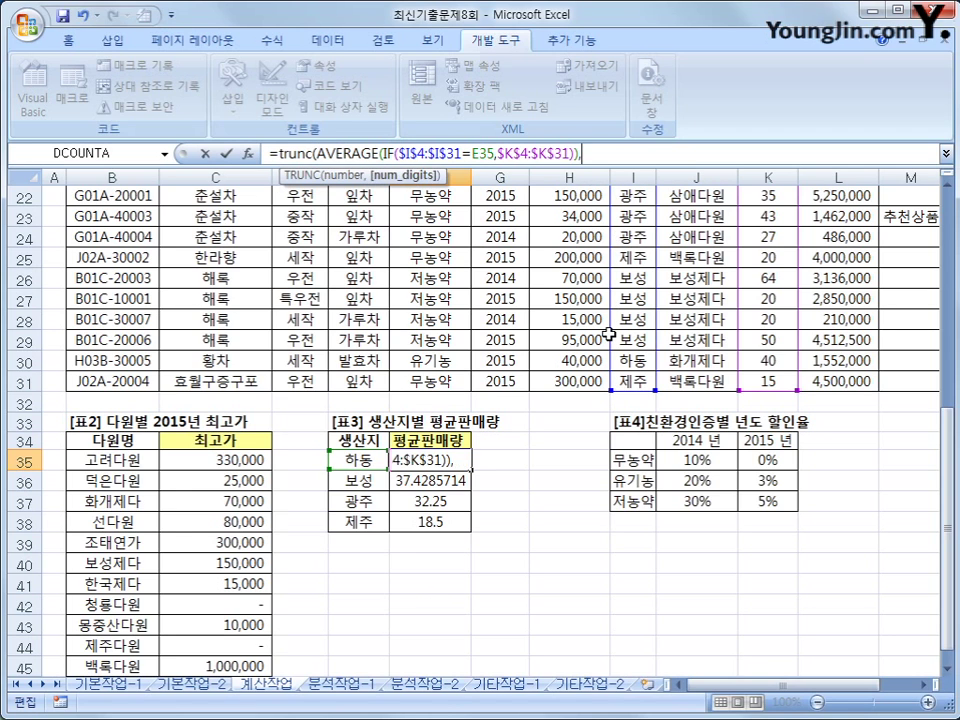
text(0))
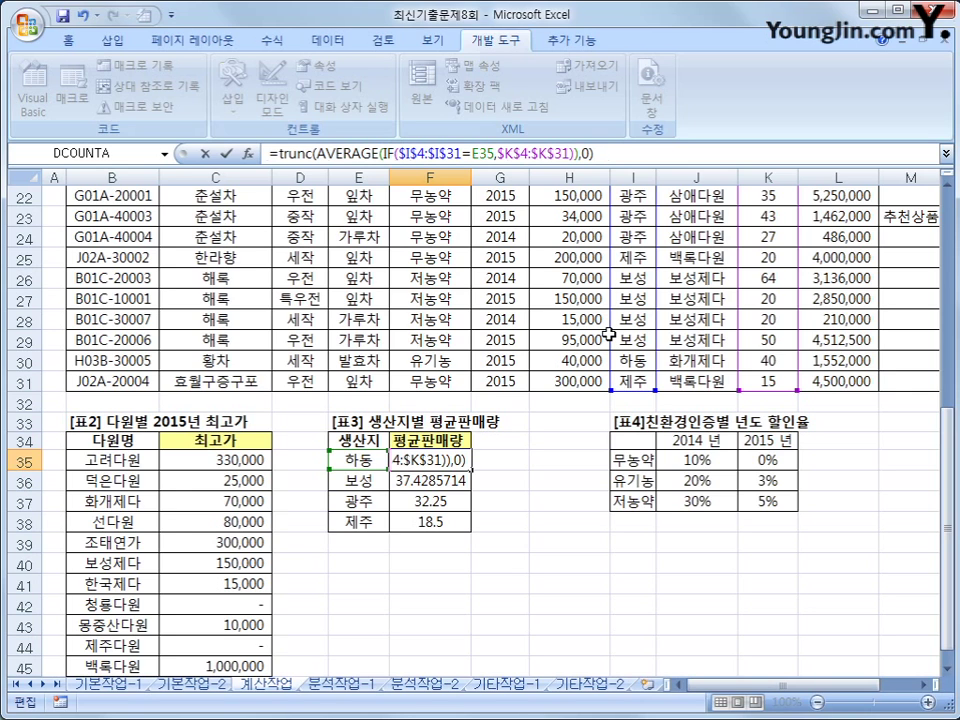
key(ctrl+shift+Return)
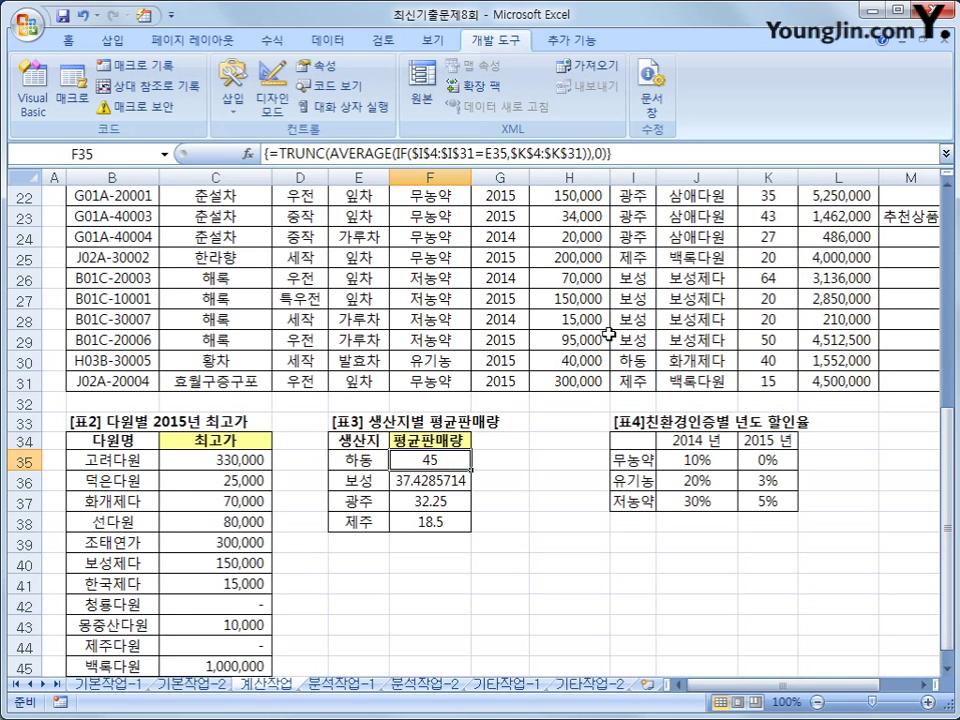
Fill the TRUNC array formula from F35 down to F38 and check the formula in each 평균판매량 cell.
drag(470, 469, 474, 532)
click(436, 483)
click(442, 503)
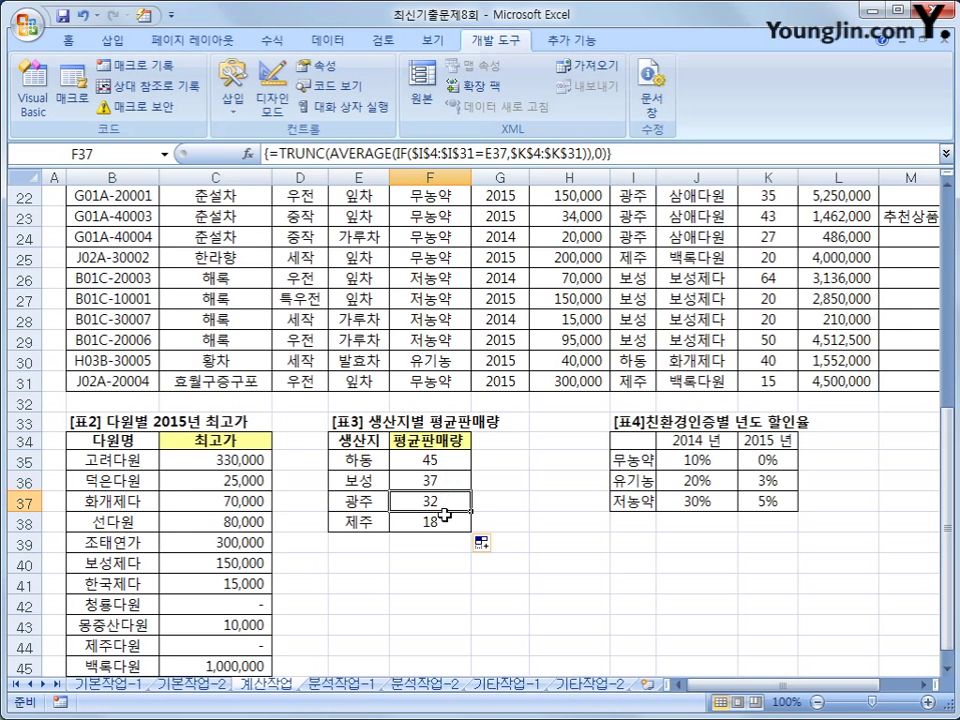
click(442, 521)
click(442, 501)
click(442, 481)
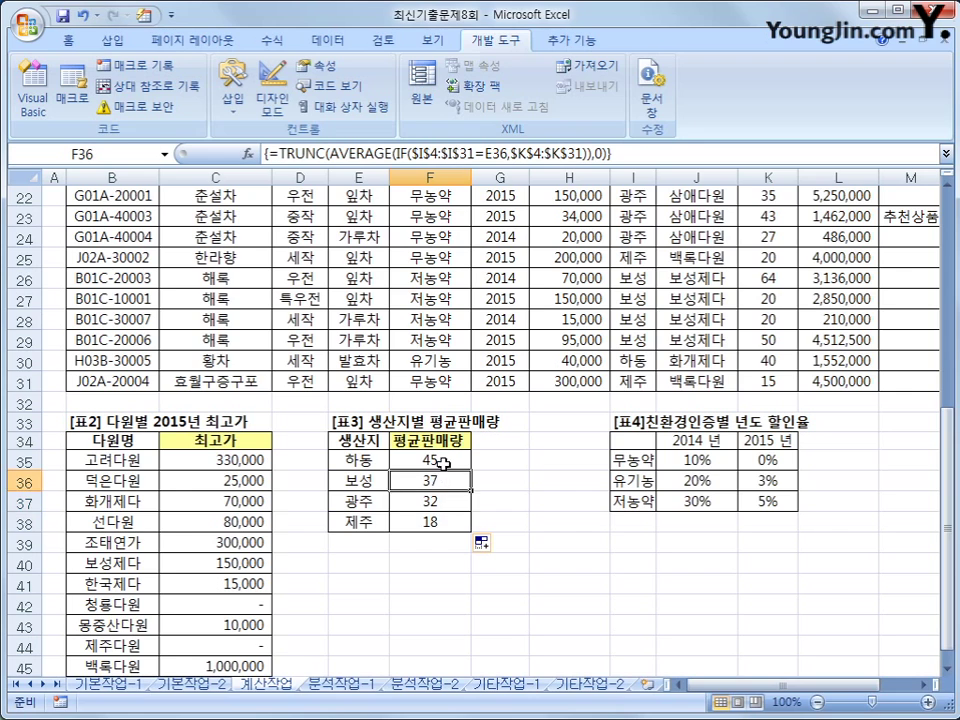
click(442, 462)
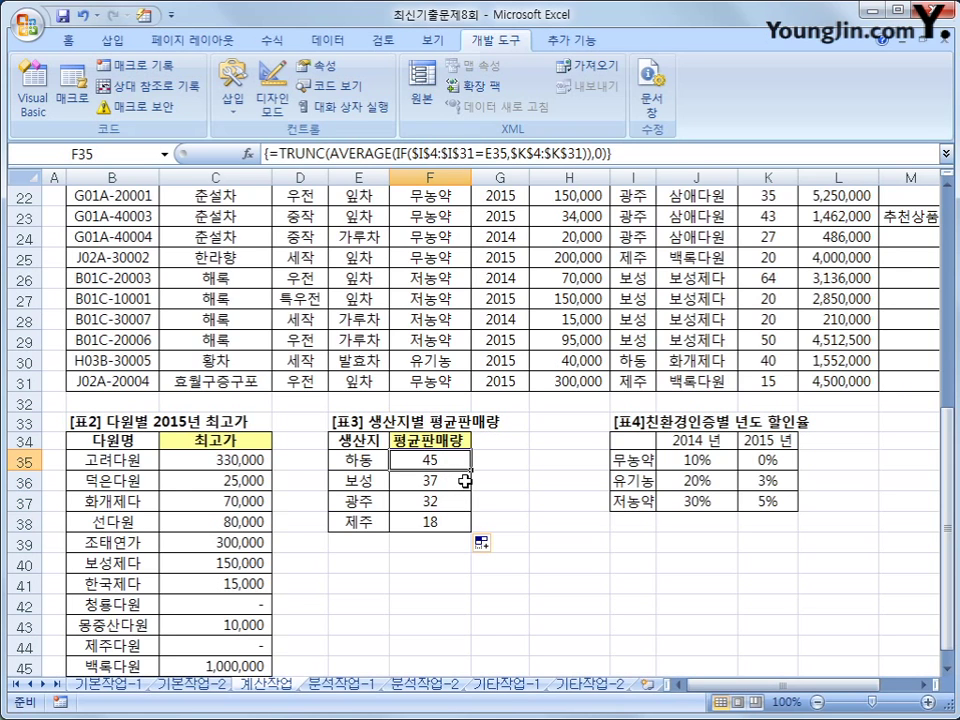